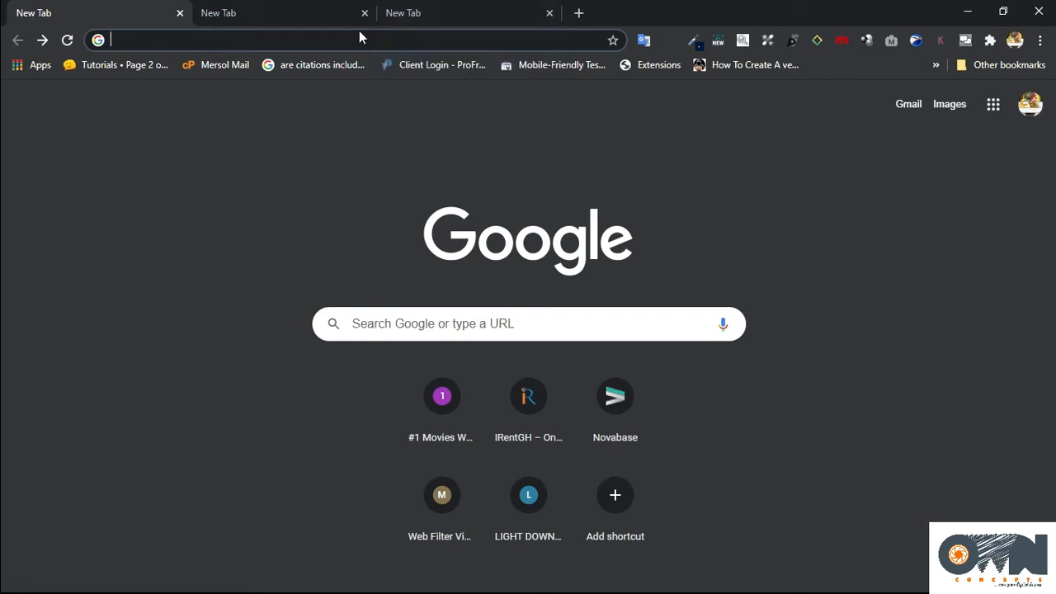
Go to the website nicepage.com in the first browser tab
{"action": "left_click", "coordinate": [287, 10]}
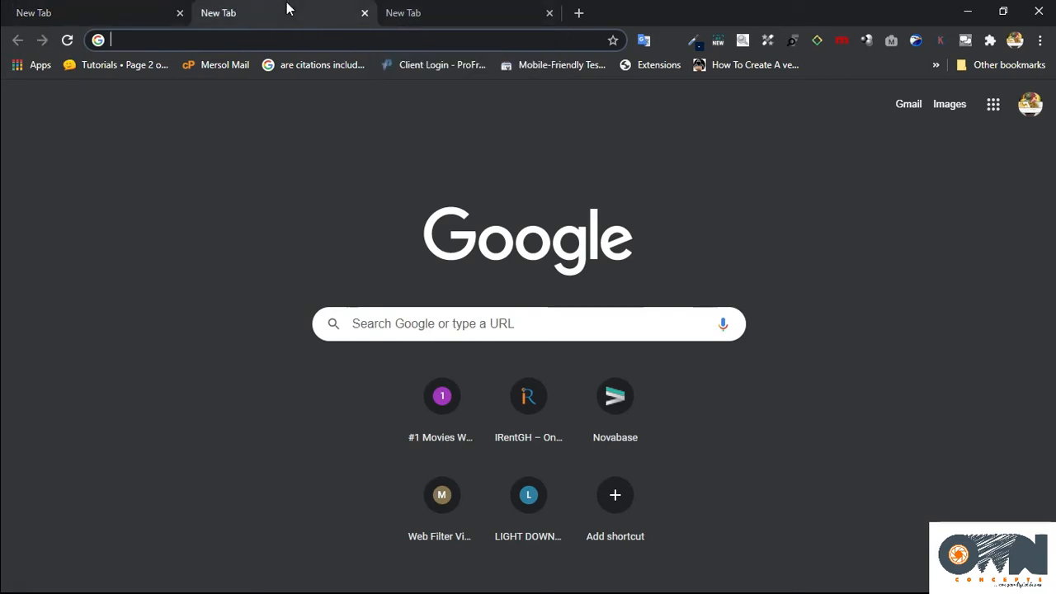
{"action": "left_click", "coordinate": [66, 12]}
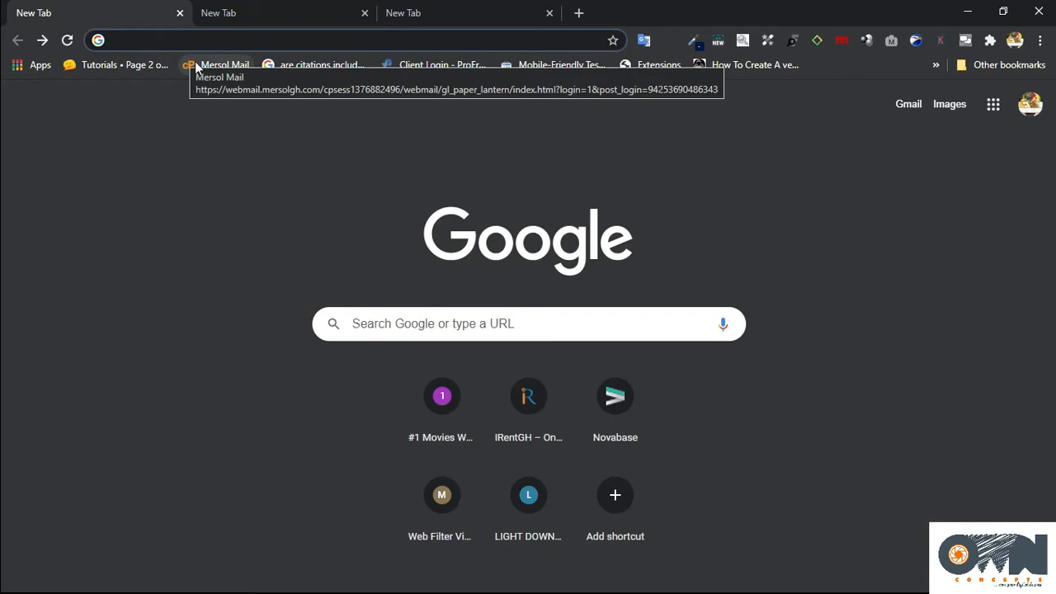
{"action": "left_click", "coordinate": [247, 39]}
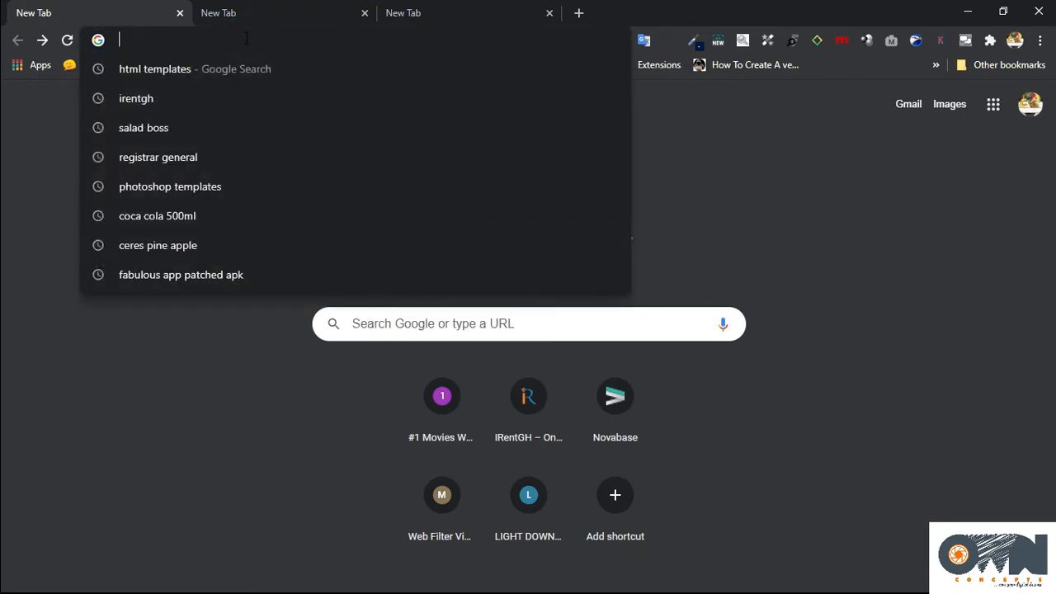
{"action": "type", "text": "nicep"}
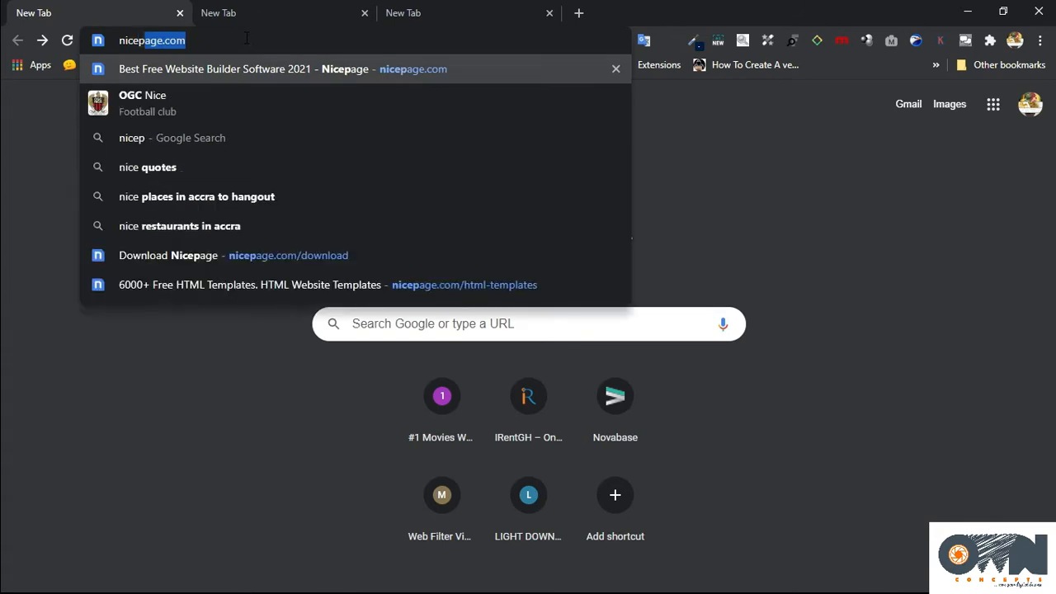
{"action": "type", "text": "age.com"}
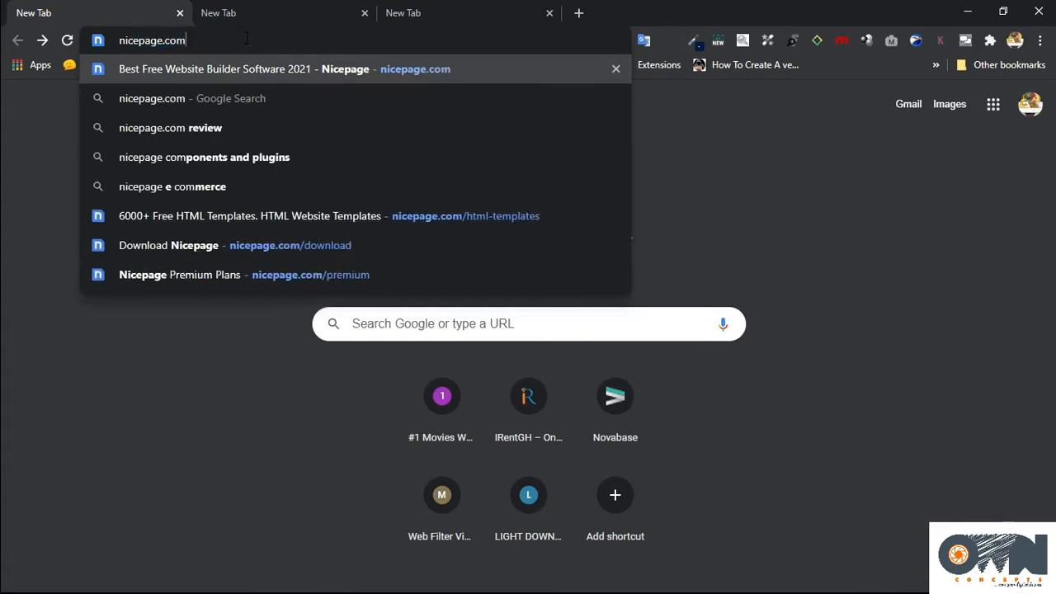
{"action": "key", "text": "Return"}
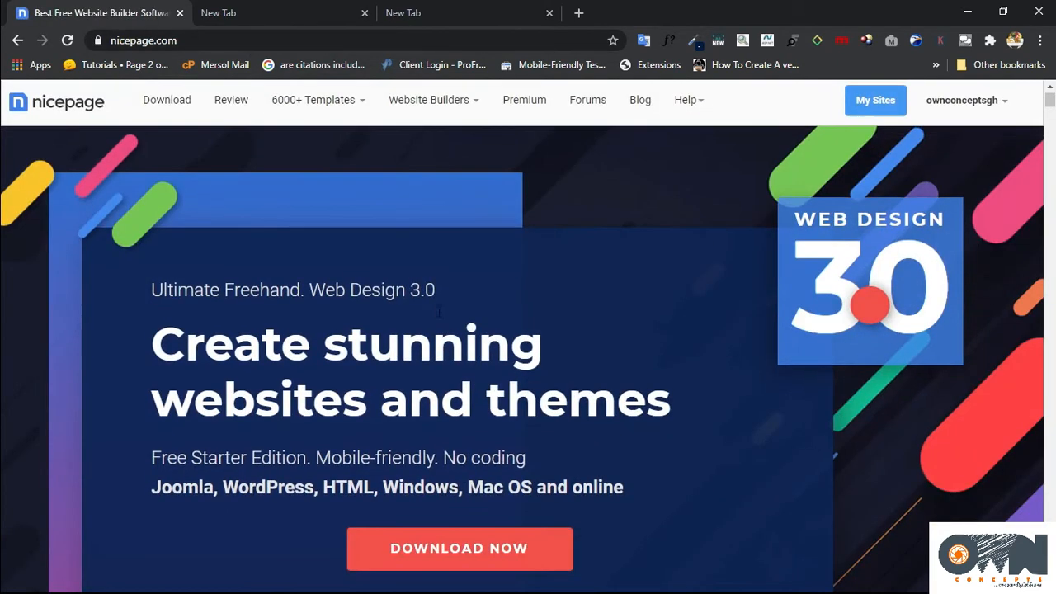
Examine the Nicepage home page, including its editor demo and the Windows, Mac OS, WordPress, Joomla and online versions offered
{"action": "scroll", "coordinate": [381, 263], "scroll_direction": "down", "scroll_amount": 8}
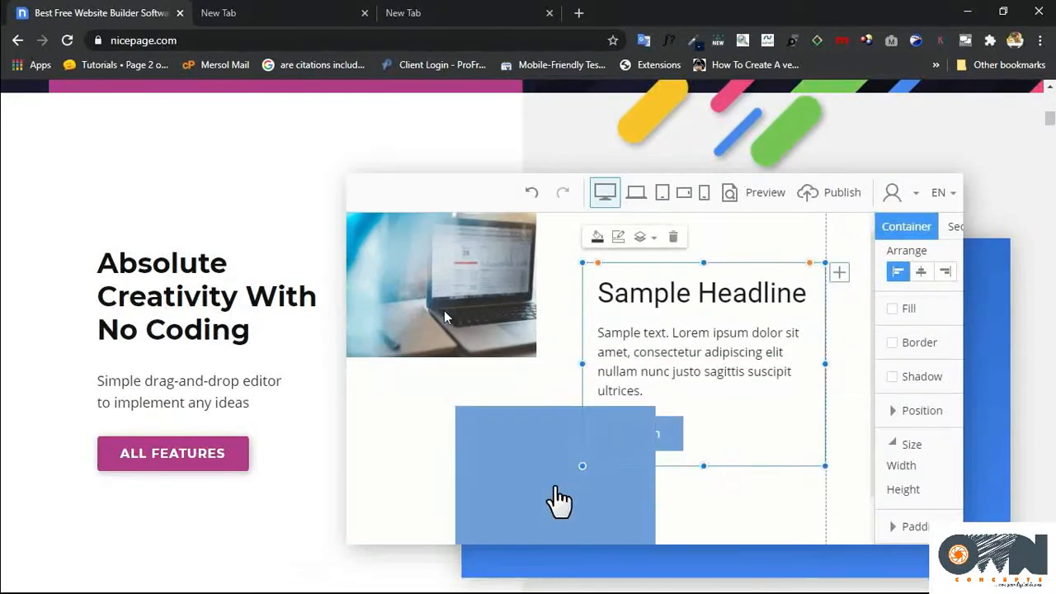
{"action": "scroll", "coordinate": [382, 302], "scroll_direction": "up", "scroll_amount": 4}
{"action": "scroll", "coordinate": [381, 300], "scroll_direction": "up", "scroll_amount": 5}
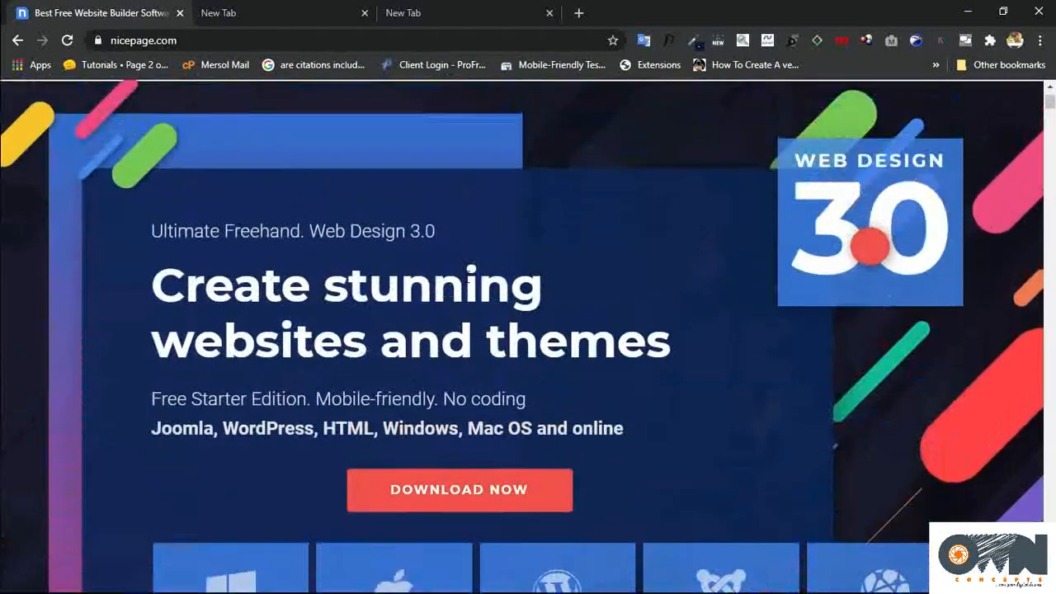
{"action": "scroll", "coordinate": [394, 353], "scroll_direction": "down", "scroll_amount": 4}
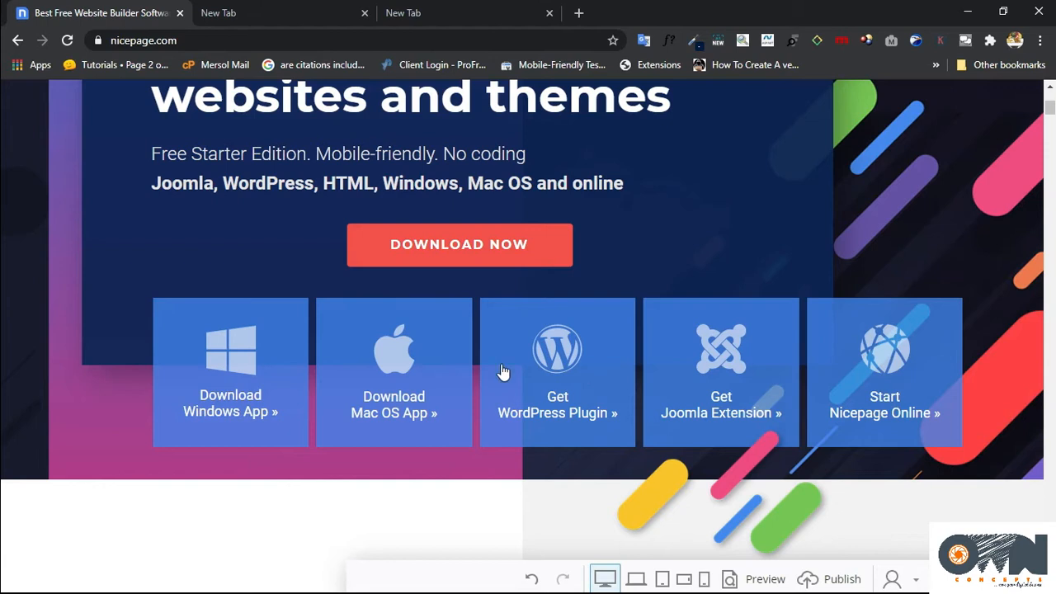
{"action": "scroll", "coordinate": [479, 401], "scroll_direction": "down", "scroll_amount": 5}
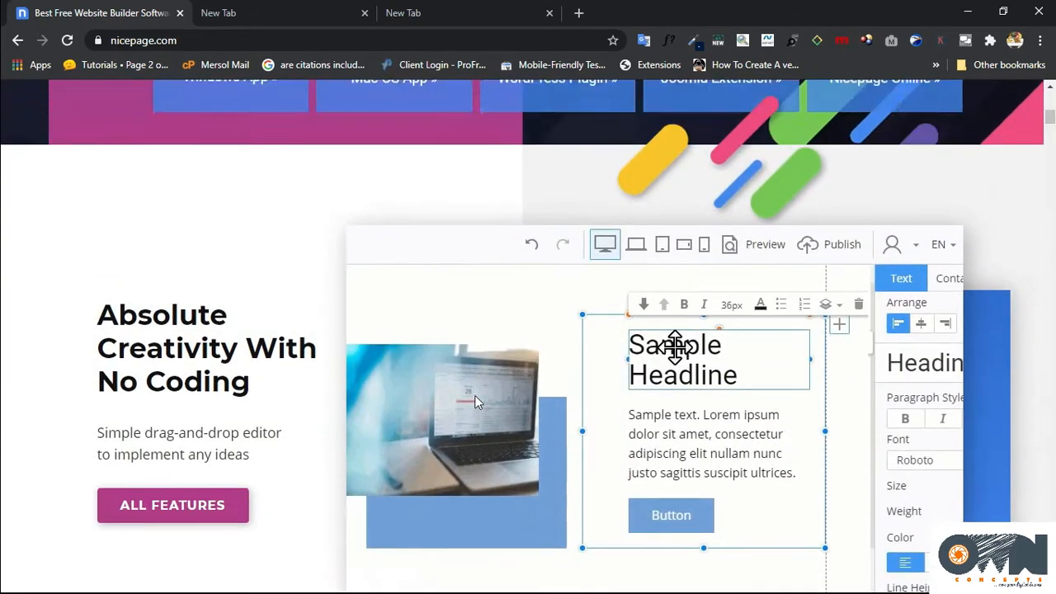
{"action": "scroll", "coordinate": [474, 395], "scroll_direction": "up", "scroll_amount": 3}
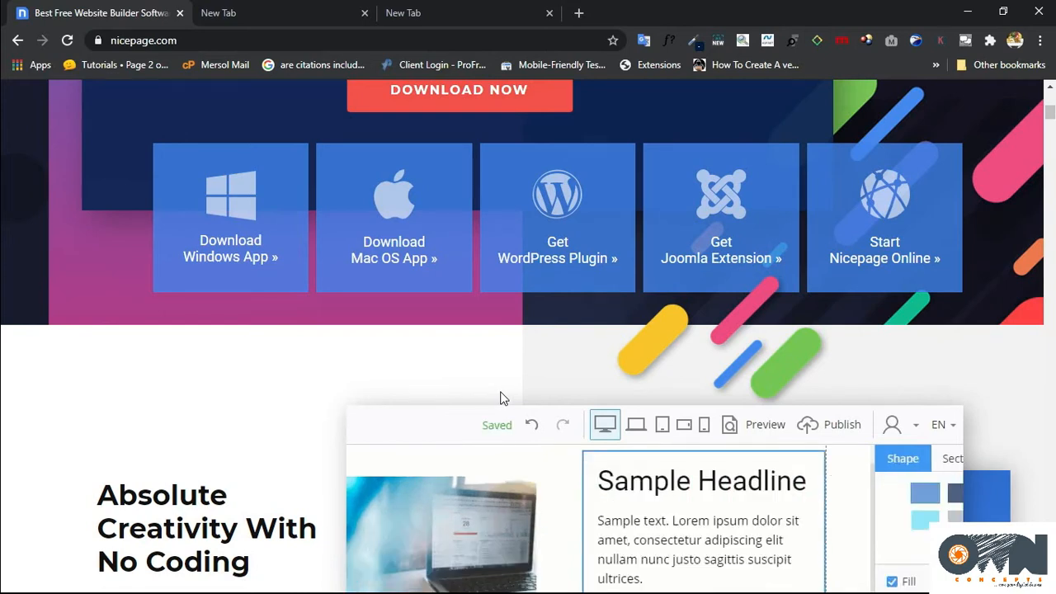
{"action": "scroll", "coordinate": [520, 406], "scroll_direction": "down", "scroll_amount": 3}
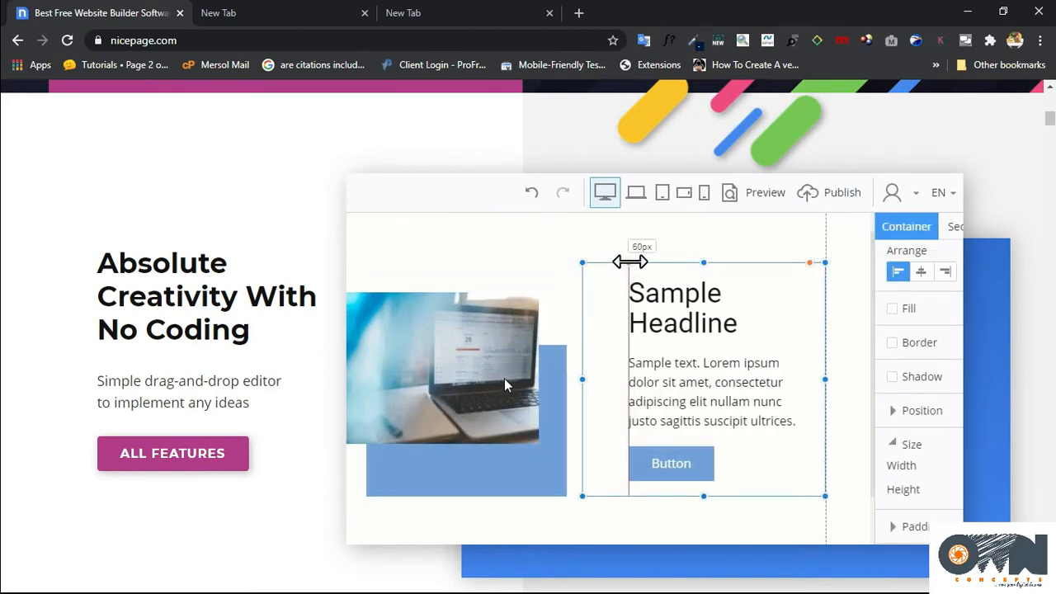
{"action": "scroll", "coordinate": [498, 379], "scroll_direction": "down", "scroll_amount": 1}
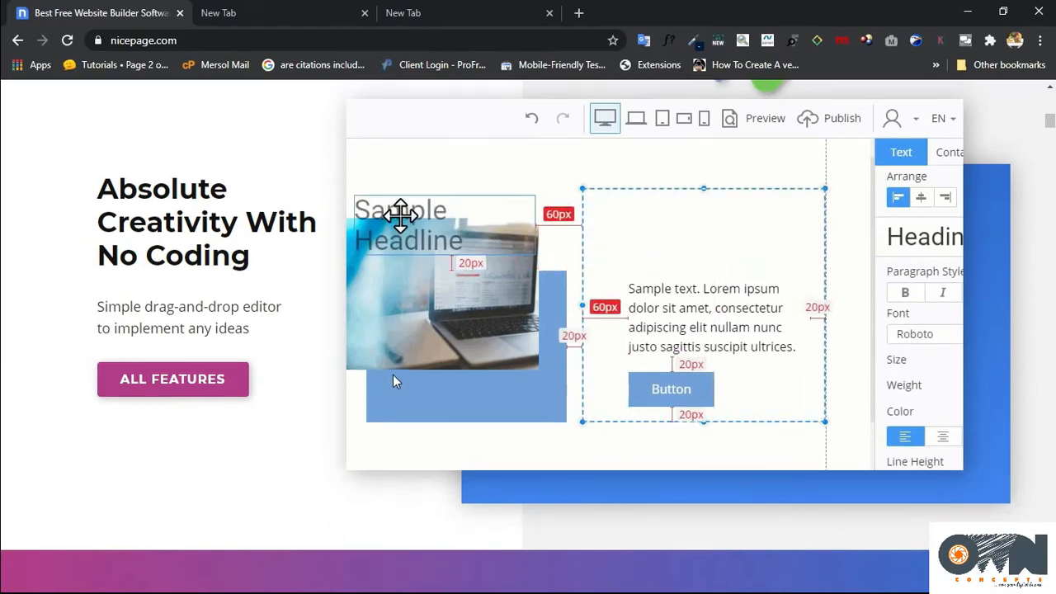
{"action": "scroll", "coordinate": [393, 377], "scroll_direction": "up", "scroll_amount": 4}
{"action": "scroll", "coordinate": [394, 375], "scroll_direction": "down", "scroll_amount": 3}
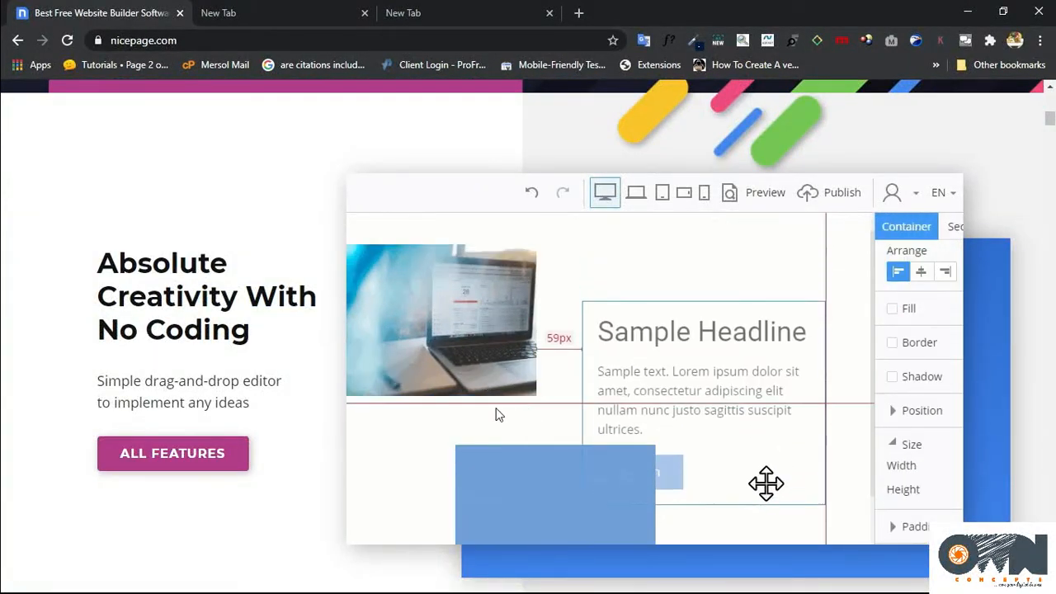
{"action": "scroll", "coordinate": [470, 390], "scroll_direction": "up", "scroll_amount": 5}
{"action": "scroll", "coordinate": [470, 395], "scroll_direction": "up", "scroll_amount": 1}
{"action": "scroll", "coordinate": [578, 310], "scroll_direction": "up", "scroll_amount": 3}
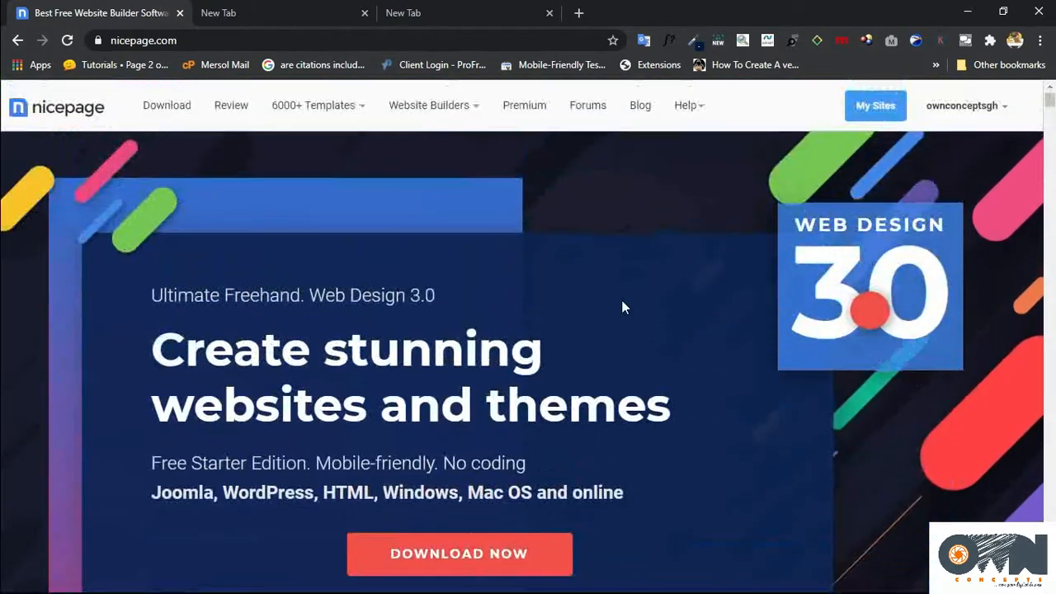
{"action": "scroll", "coordinate": [467, 353], "scroll_direction": "down", "scroll_amount": 2}
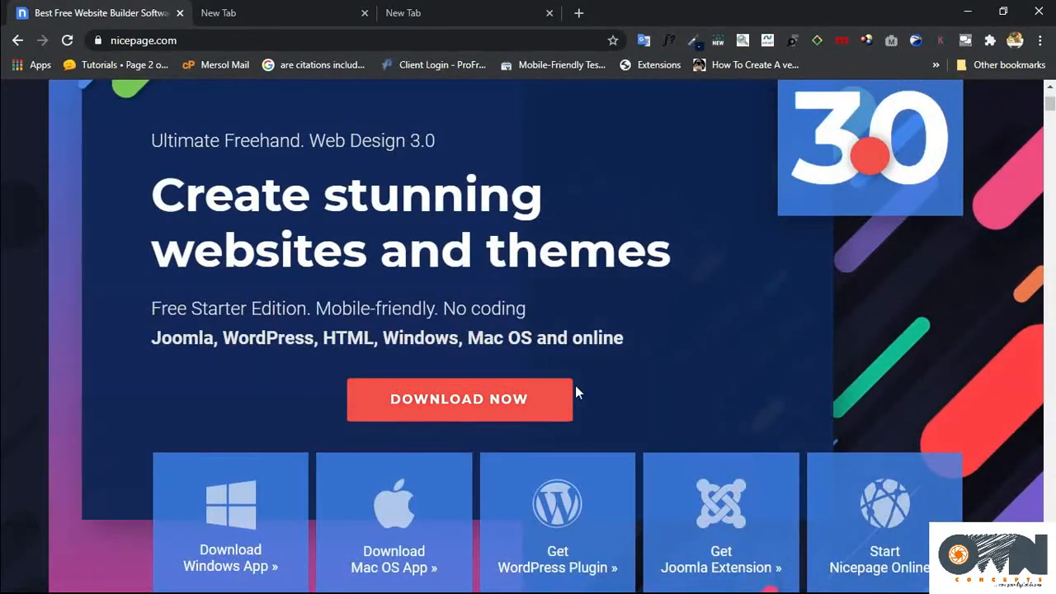
{"action": "scroll", "coordinate": [575, 384], "scroll_direction": "down", "scroll_amount": 1}
{"action": "scroll", "coordinate": [585, 382], "scroll_direction": "down", "scroll_amount": 3}
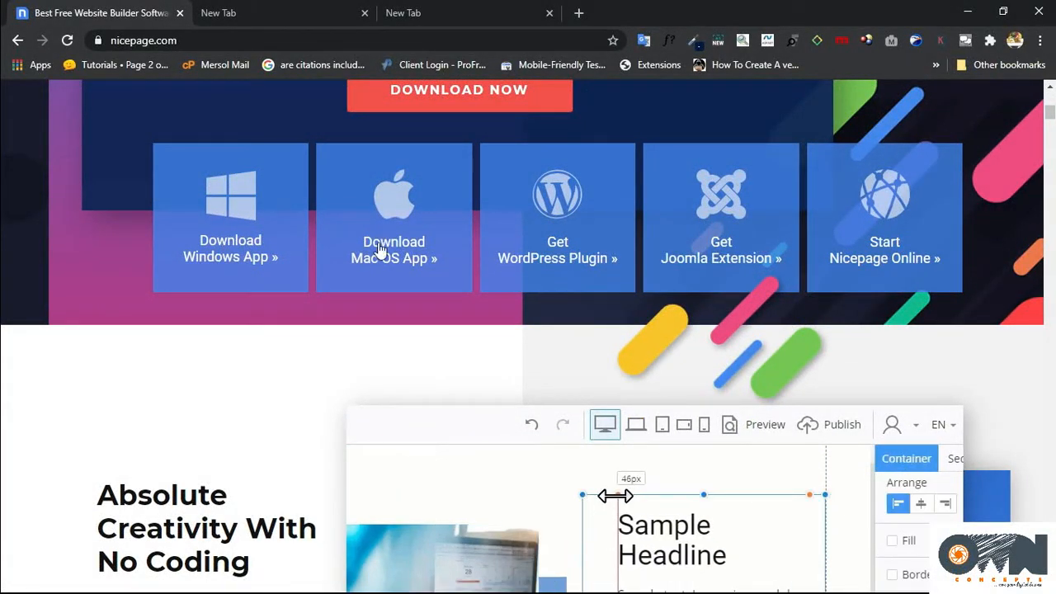
{"action": "scroll", "coordinate": [500, 409], "scroll_direction": "up", "scroll_amount": 5}
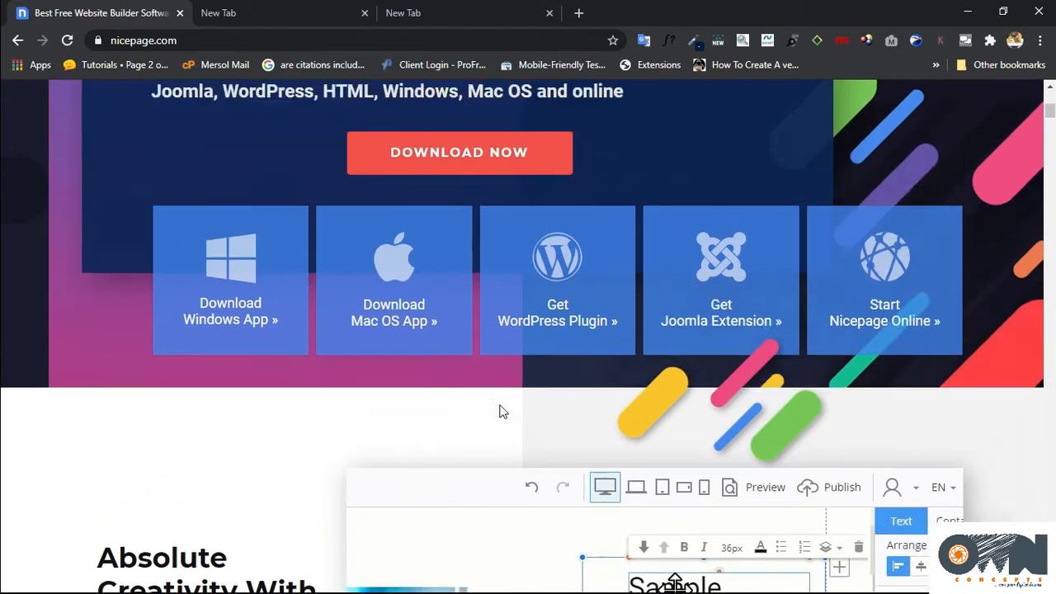
{"action": "scroll", "coordinate": [500, 400], "scroll_direction": "down", "scroll_amount": 2}
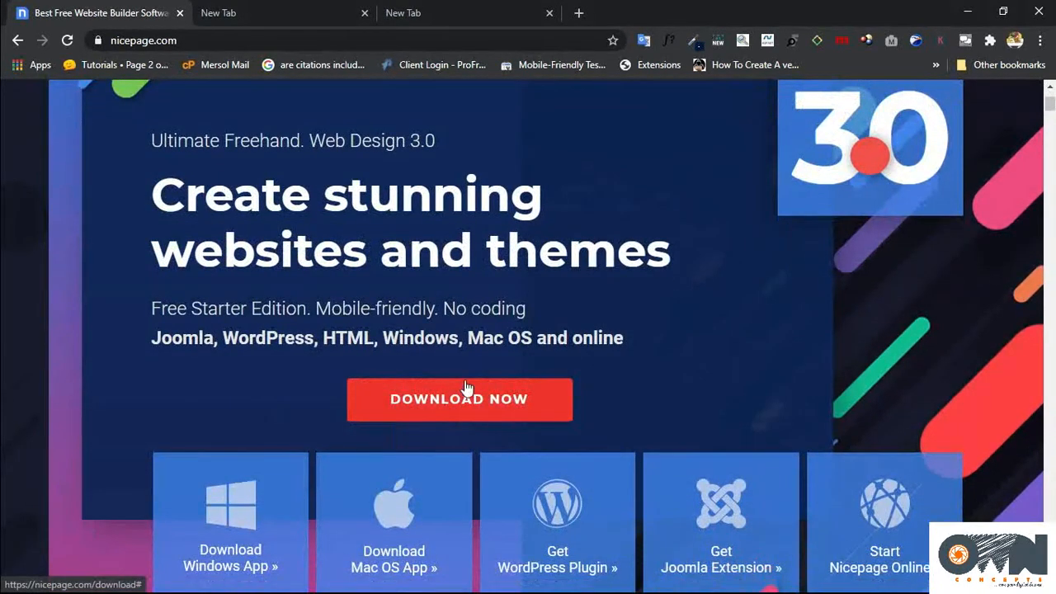
{"action": "scroll", "coordinate": [465, 385], "scroll_direction": "up", "scroll_amount": 2}
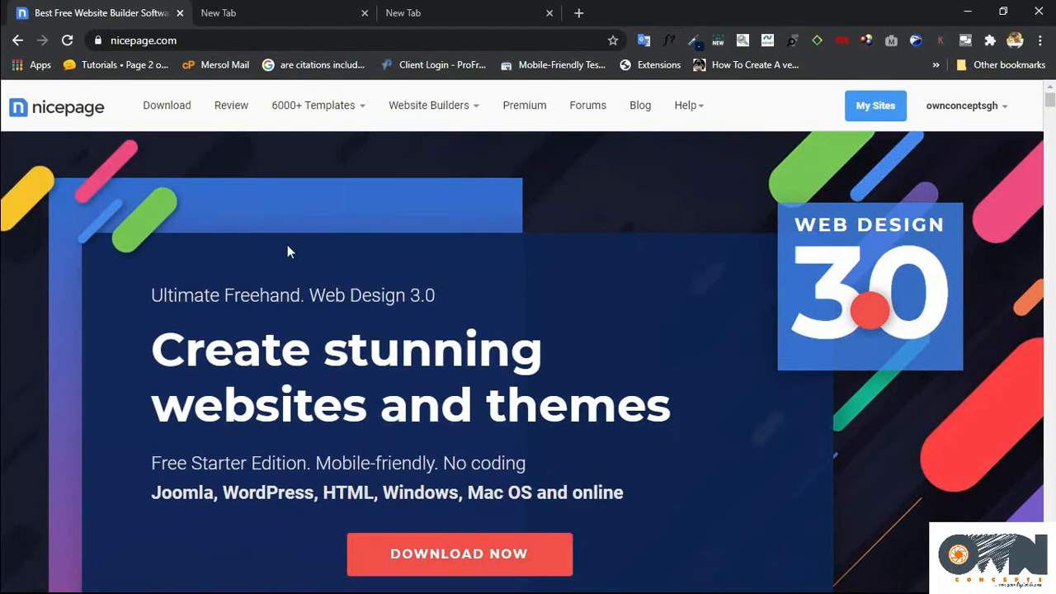
{"action": "scroll", "coordinate": [486, 525], "scroll_direction": "down", "scroll_amount": 1}
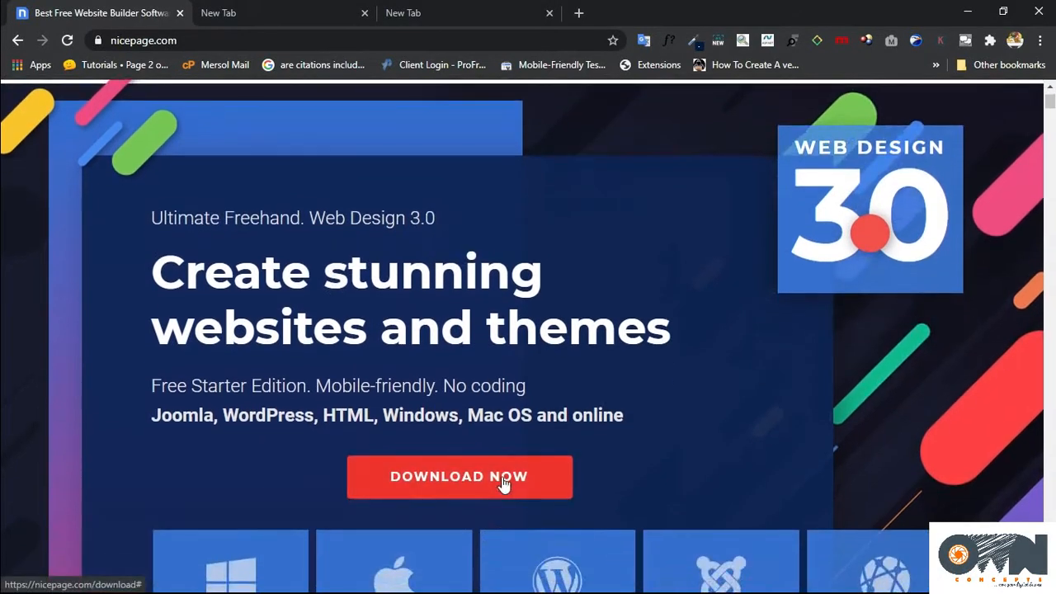
{"action": "scroll", "coordinate": [483, 478], "scroll_direction": "up", "scroll_amount": 1}
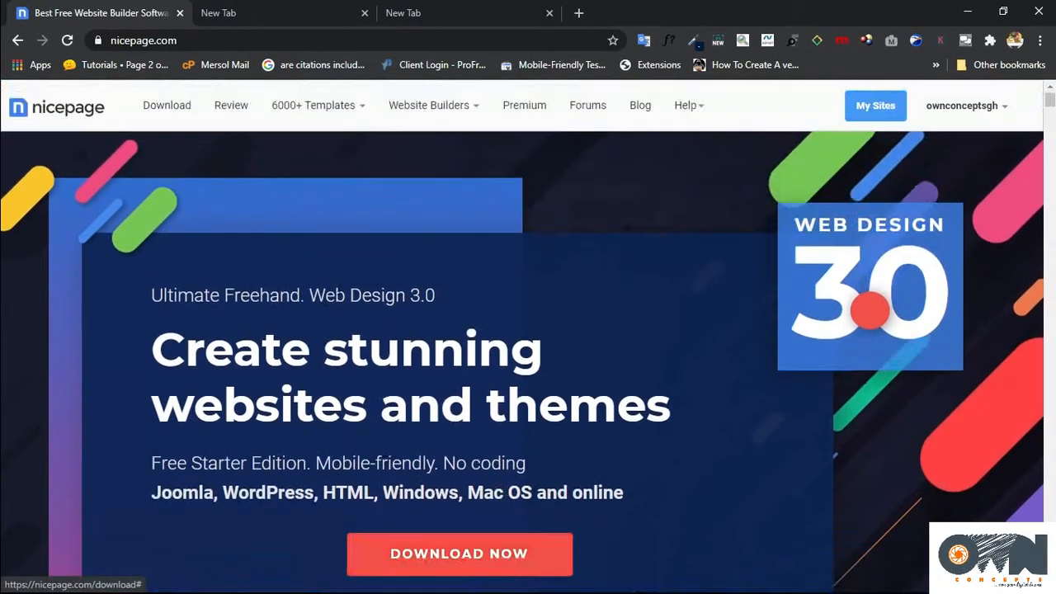
View the Nicepage download options and compare the Starter, Personal, Business and Pro columns of the Designer App Pack on the Premium Plans page
{"action": "left_click", "coordinate": [176, 112]}
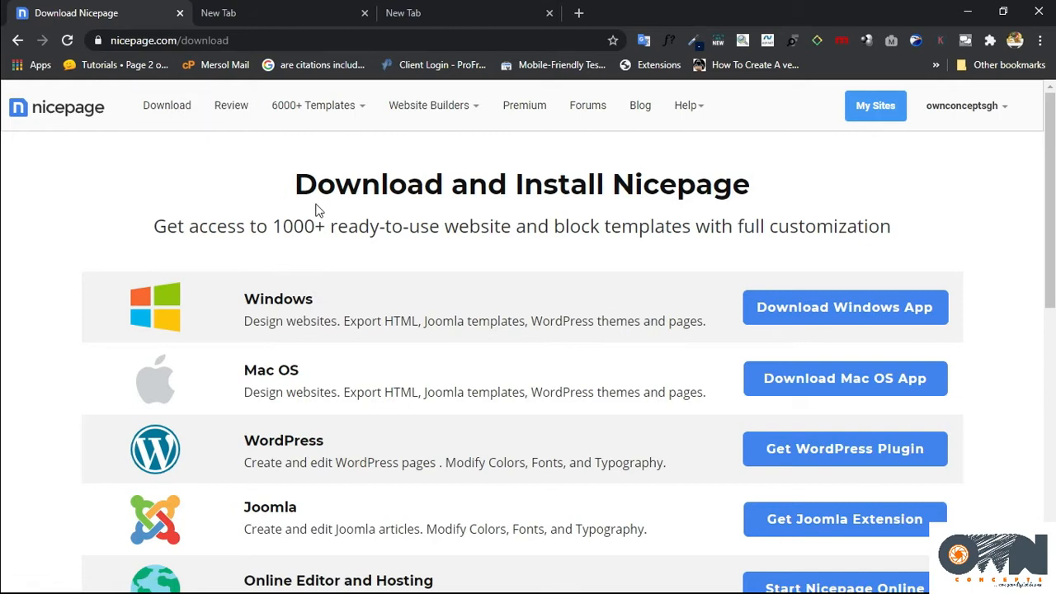
{"action": "left_click", "coordinate": [529, 116]}
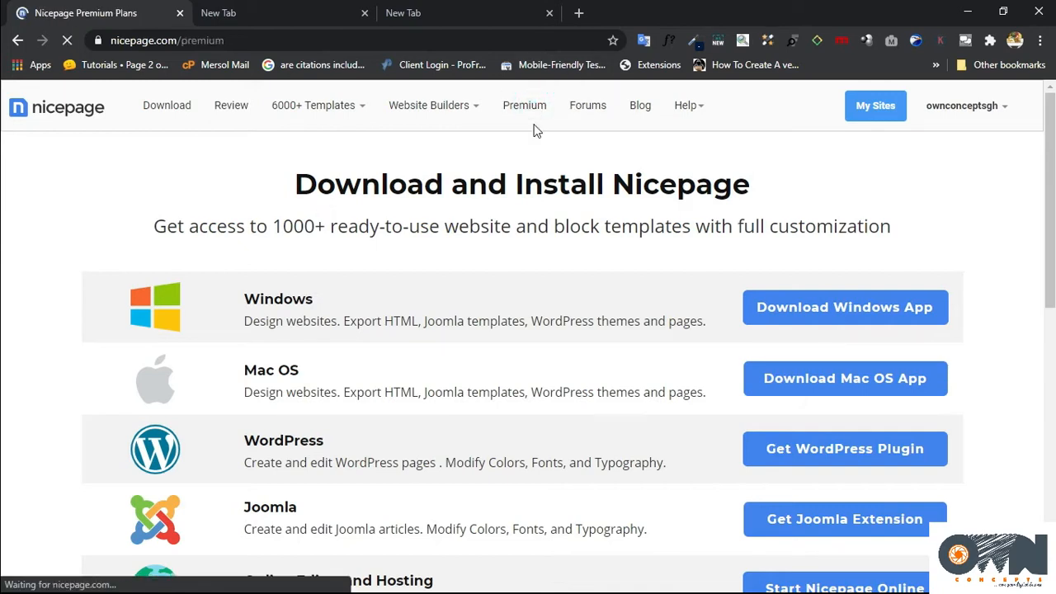
{"action": "scroll", "coordinate": [429, 259], "scroll_direction": "down", "scroll_amount": 2}
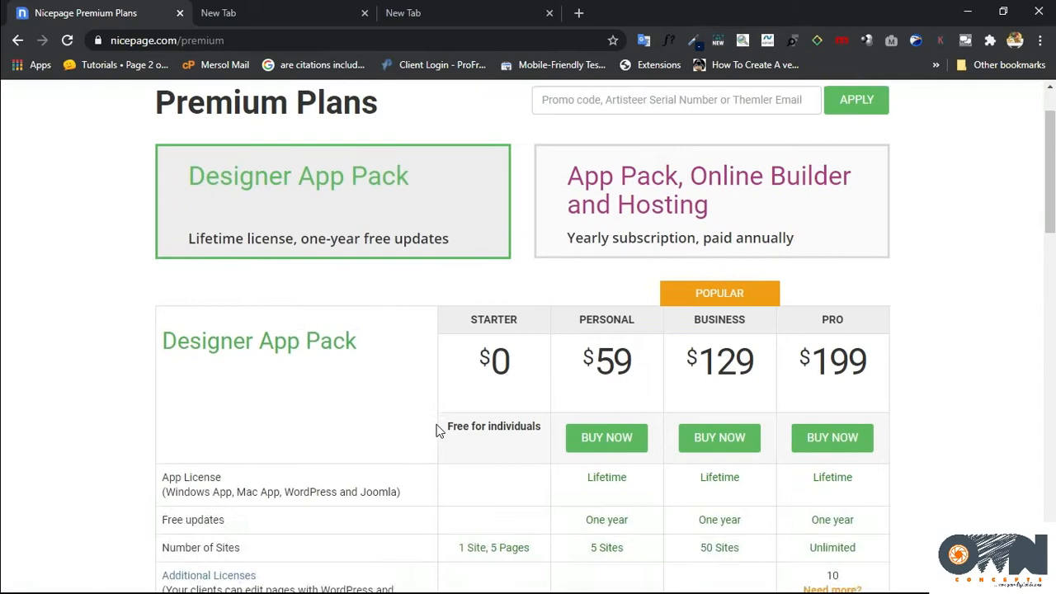
{"action": "scroll", "coordinate": [514, 315], "scroll_direction": "down", "scroll_amount": 1}
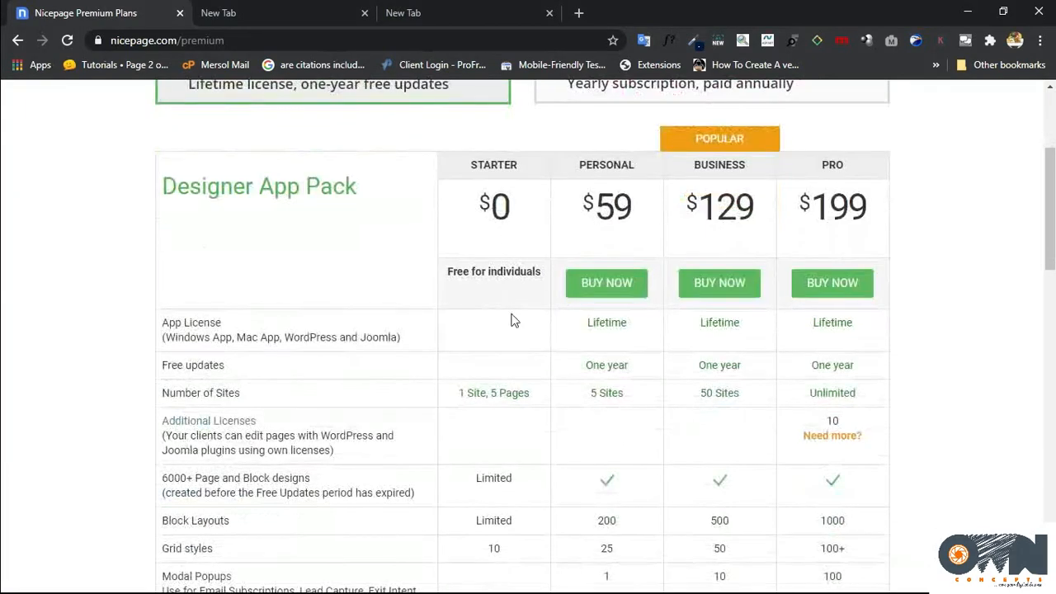
{"action": "scroll", "coordinate": [500, 341], "scroll_direction": "down", "scroll_amount": 6}
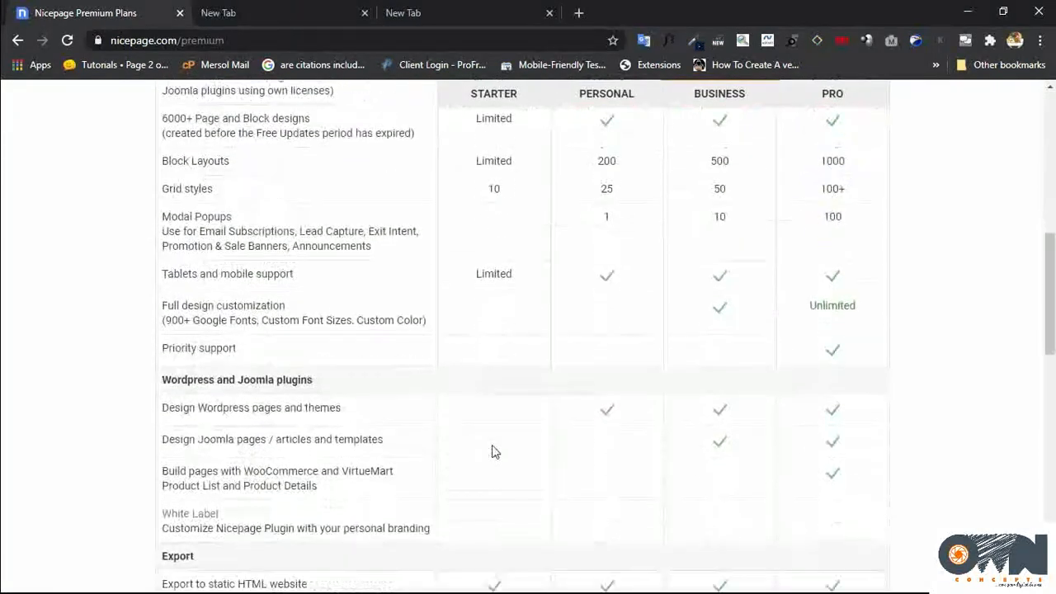
{"action": "scroll", "coordinate": [493, 450], "scroll_direction": "up", "scroll_amount": 9}
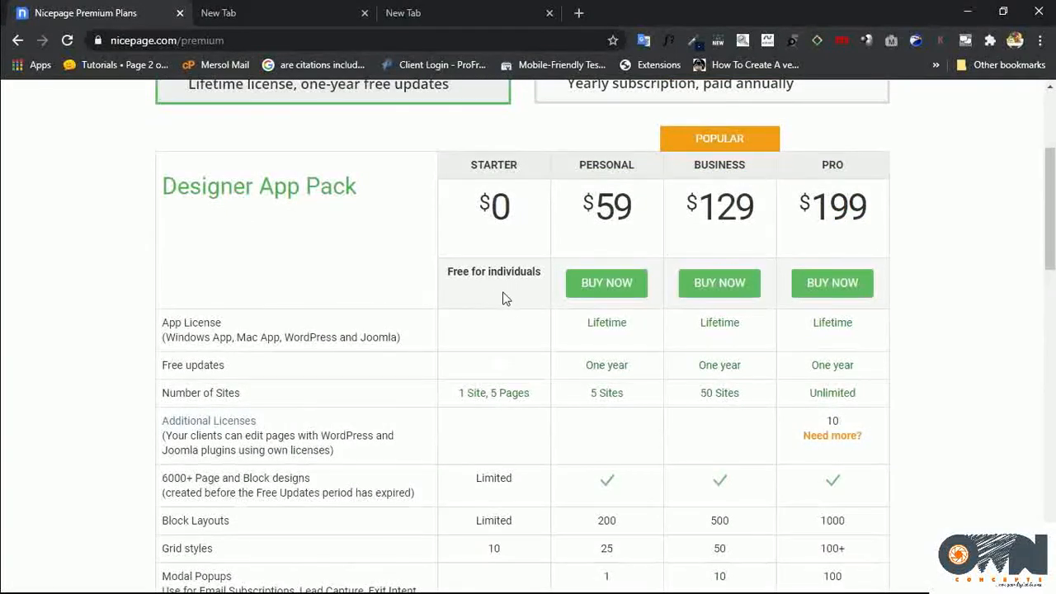
{"action": "scroll", "coordinate": [502, 297], "scroll_direction": "up", "scroll_amount": 1}
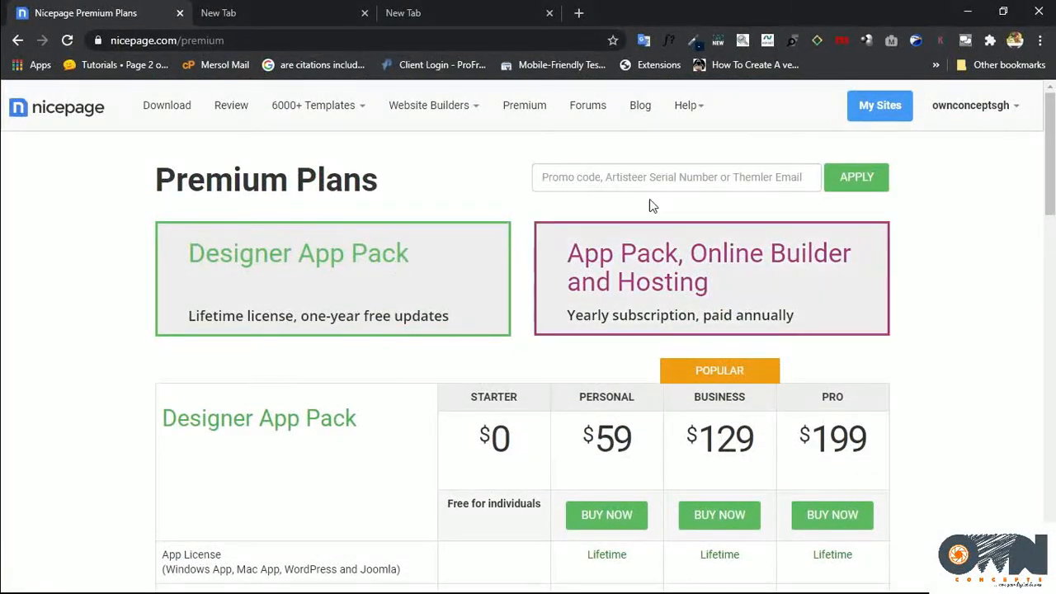
{"action": "scroll", "coordinate": [702, 400], "scroll_direction": "down", "scroll_amount": 3}
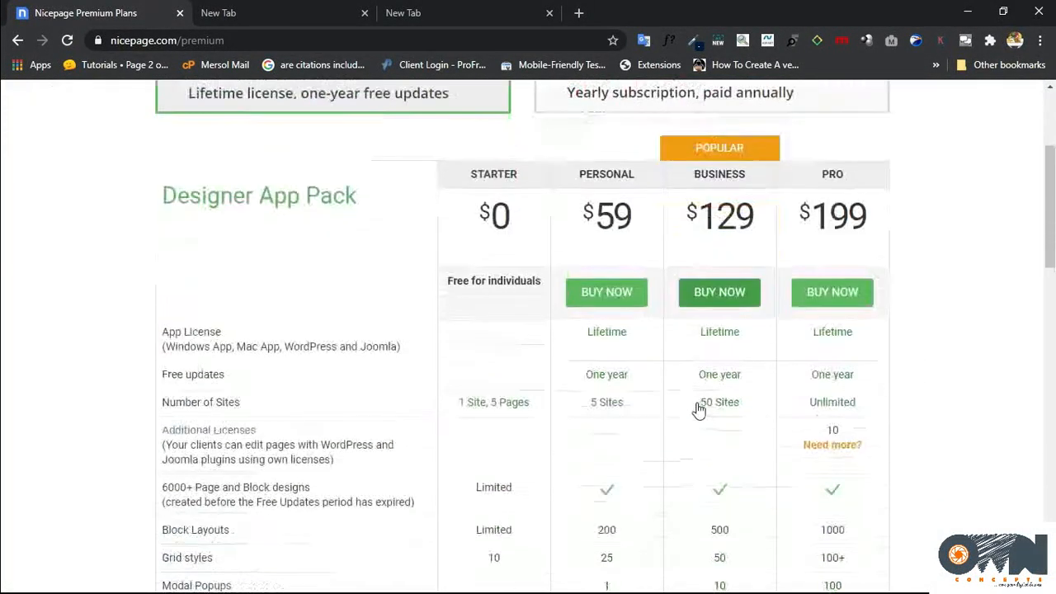
{"action": "scroll", "coordinate": [434, 349], "scroll_direction": "up", "scroll_amount": 3}
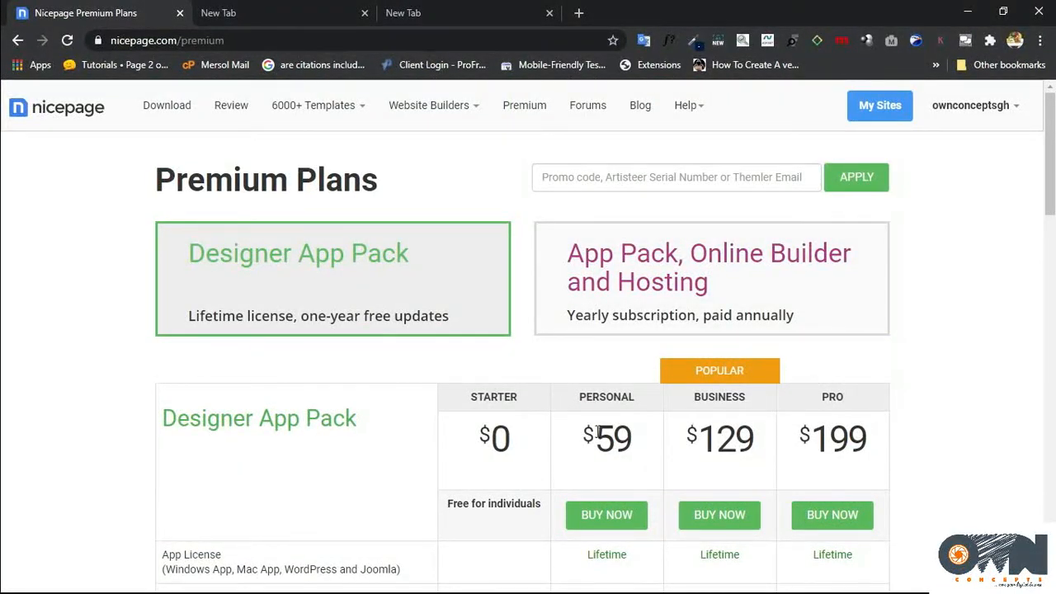
{"action": "scroll", "coordinate": [625, 442], "scroll_direction": "down", "scroll_amount": 1}
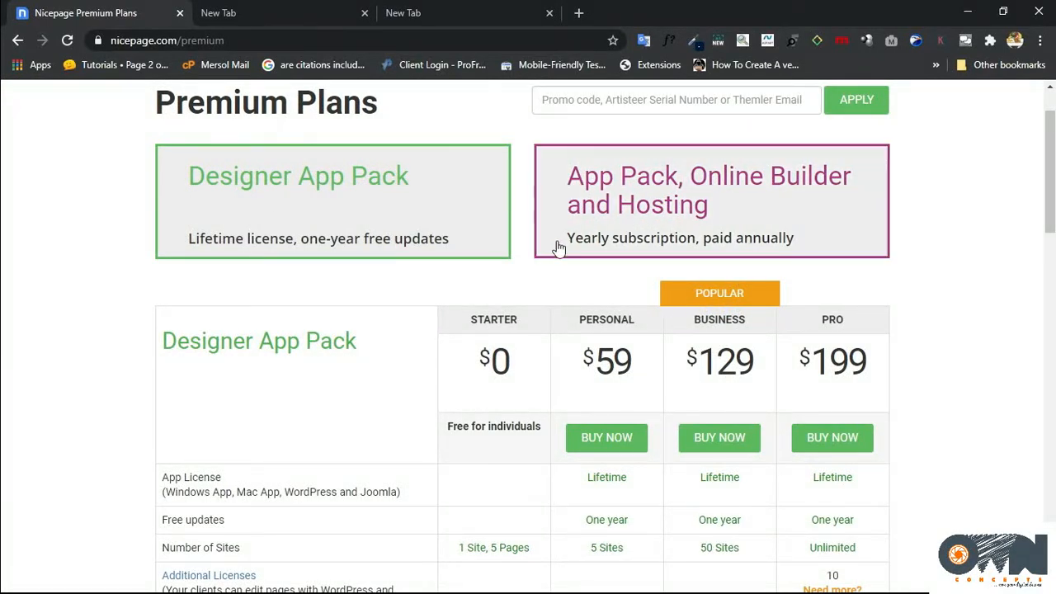
{"action": "scroll", "coordinate": [334, 283], "scroll_direction": "up", "scroll_amount": 1}
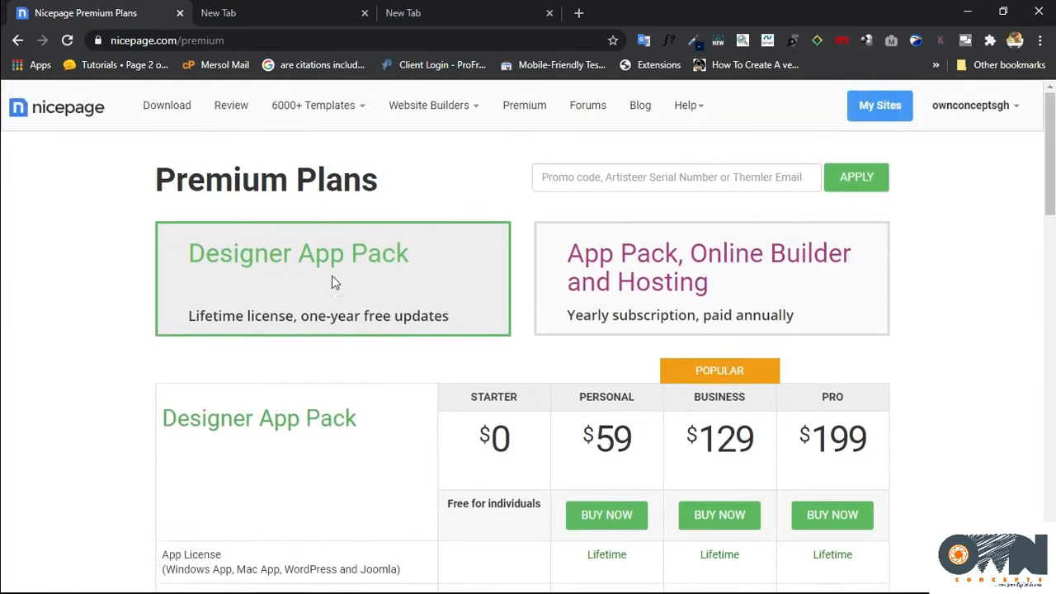
Download the Nicepage Windows app from the site's download page
{"action": "left_click", "coordinate": [181, 109]}
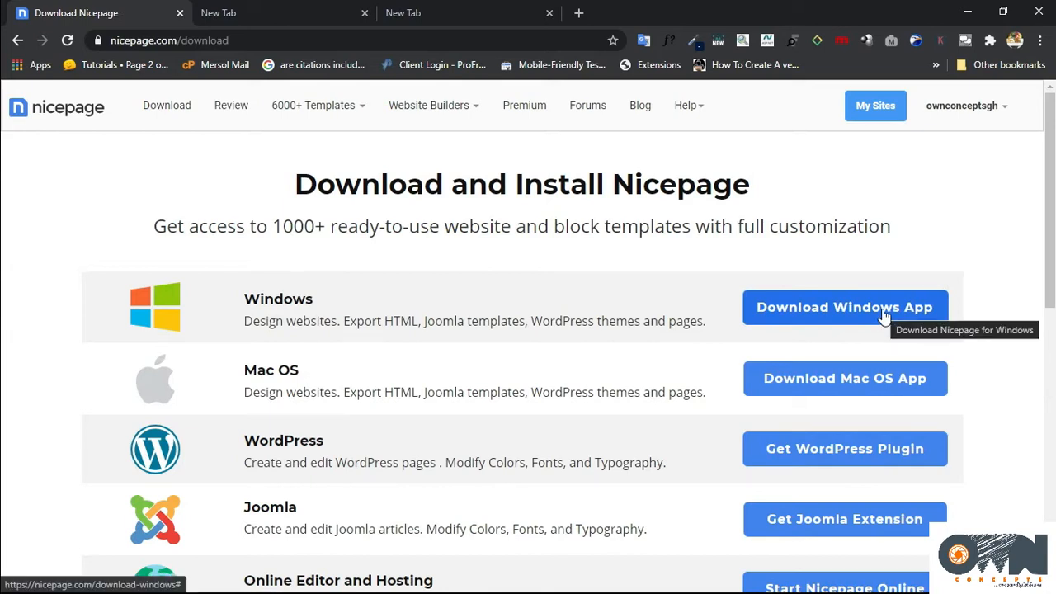
{"action": "left_click", "coordinate": [842, 312]}
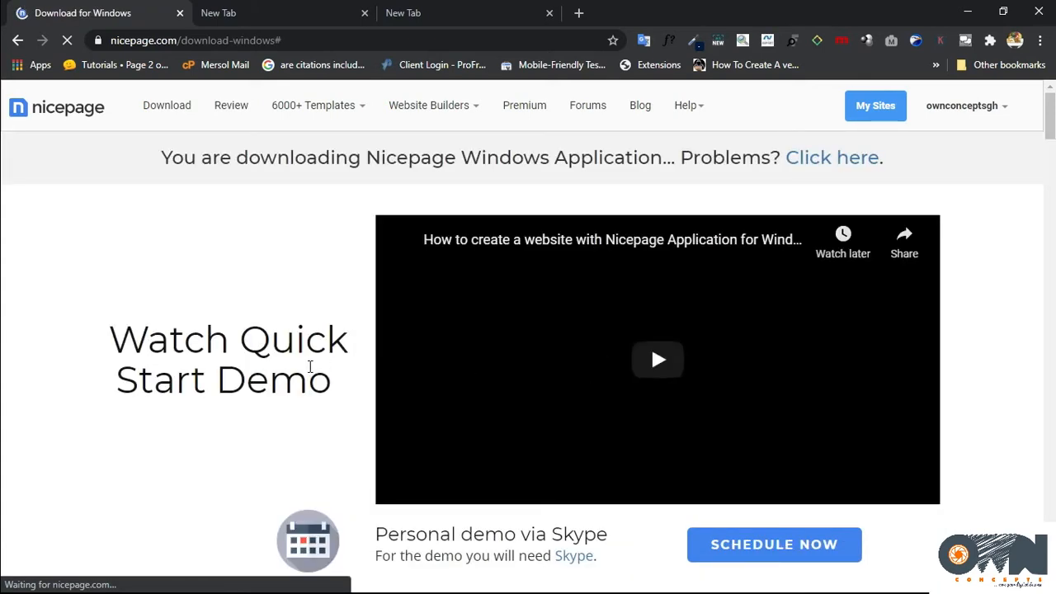
View the available options for the downloaded Nicepage-3.6.2.exe file without choosing any of them
{"action": "scroll", "coordinate": [304, 357], "scroll_direction": "down", "scroll_amount": 1}
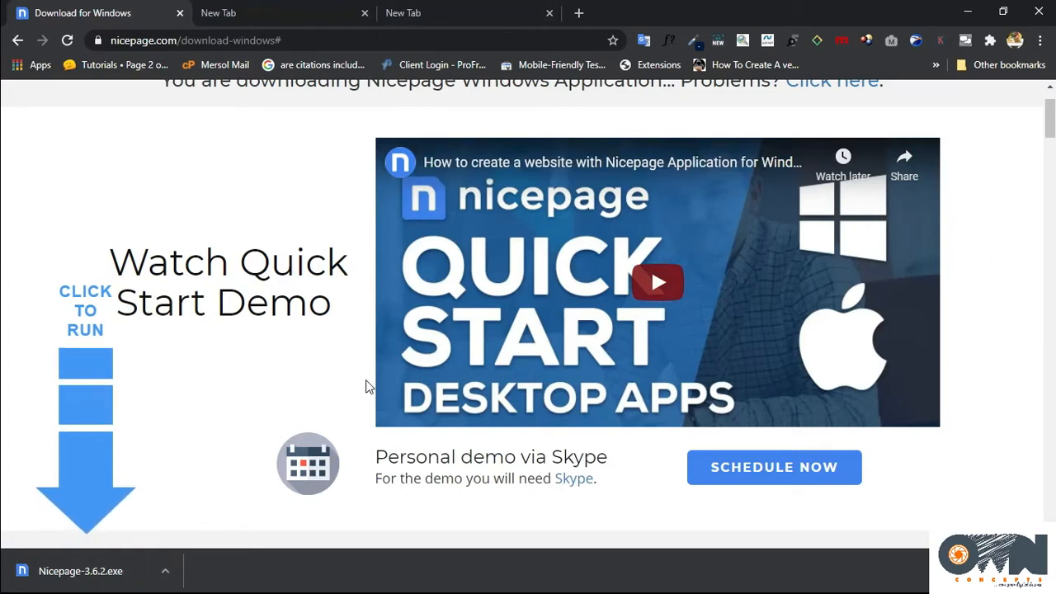
{"action": "left_click", "coordinate": [168, 575]}
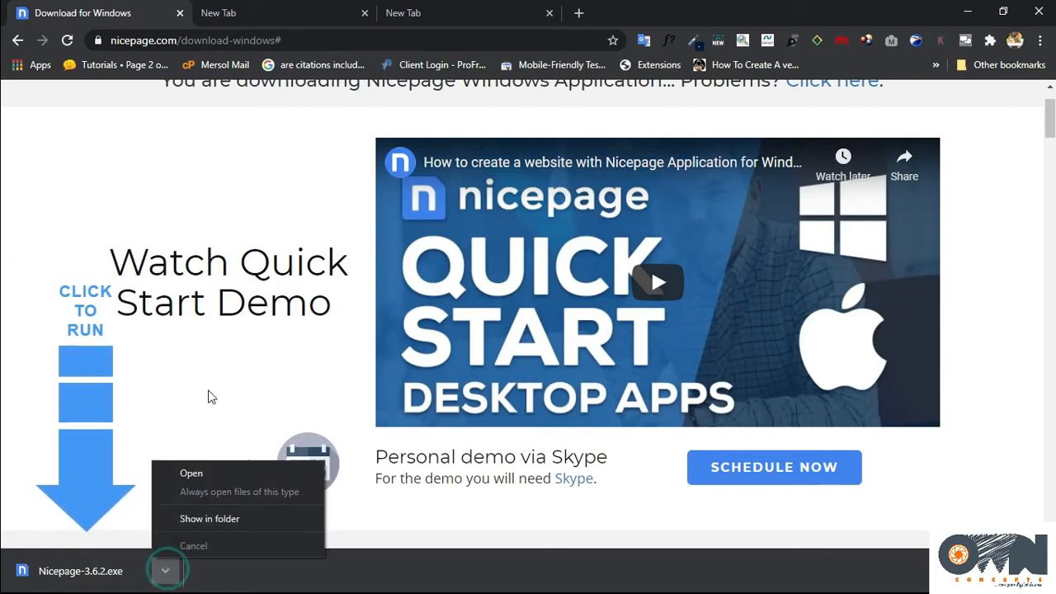
{"action": "left_click", "coordinate": [227, 391]}
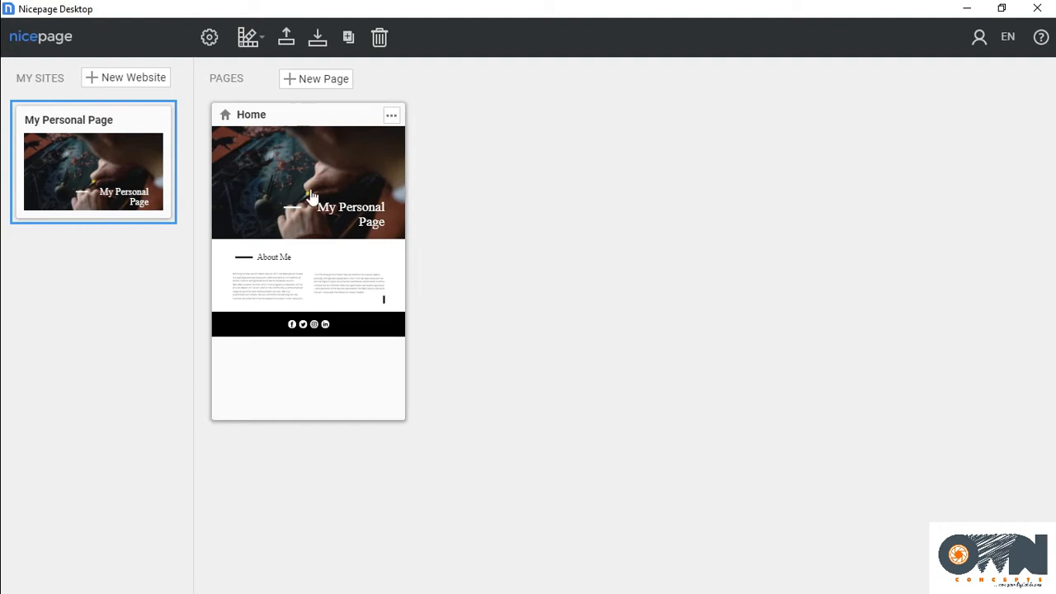
Start a new website in Nicepage Desktop and look through the ready-to-use templates offered for it
{"action": "left_click", "coordinate": [132, 83]}
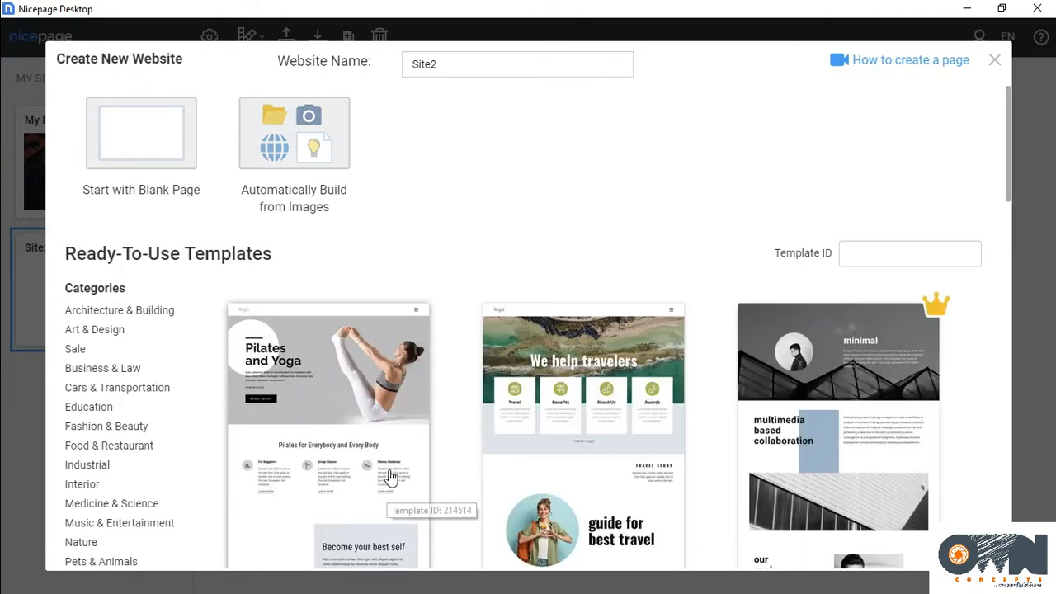
{"action": "scroll", "coordinate": [355, 277], "scroll_direction": "down", "scroll_amount": 6}
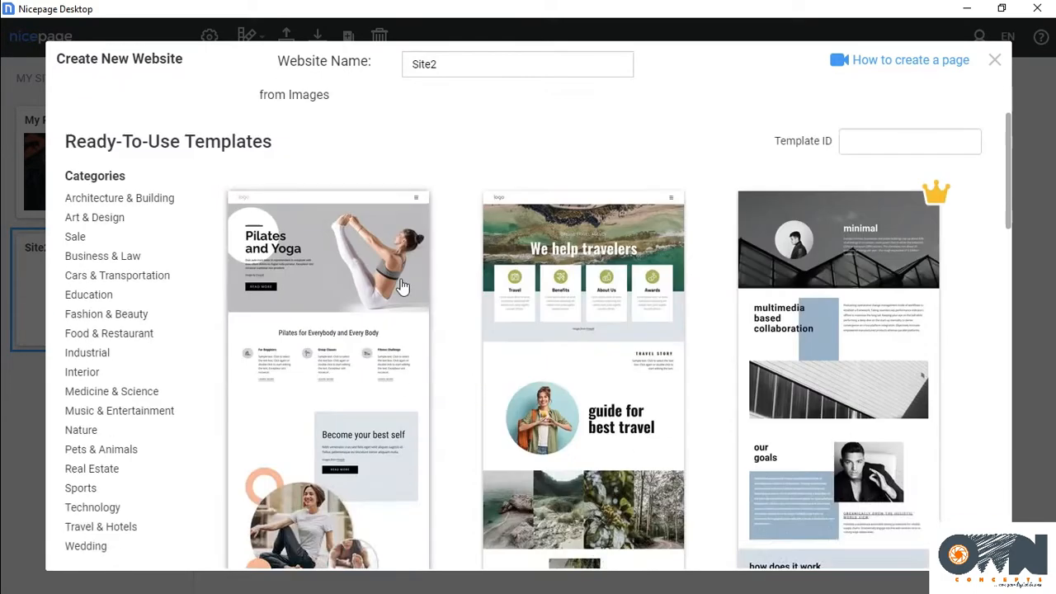
{"action": "scroll", "coordinate": [439, 340], "scroll_direction": "up", "scroll_amount": 8}
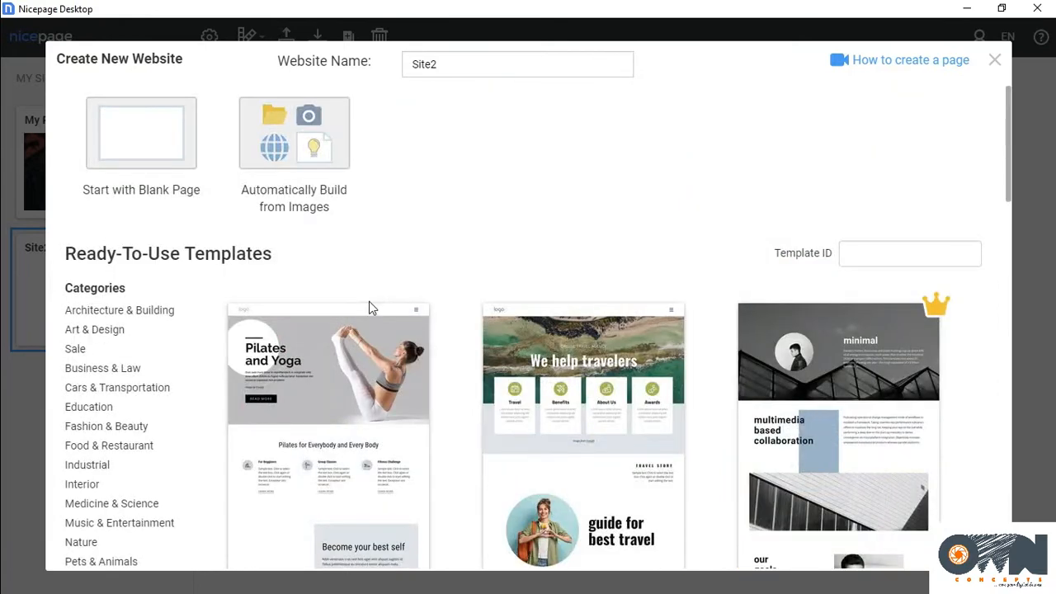
{"action": "scroll", "coordinate": [438, 259], "scroll_direction": "down", "scroll_amount": 6}
{"action": "scroll", "coordinate": [516, 308], "scroll_direction": "down", "scroll_amount": 1}
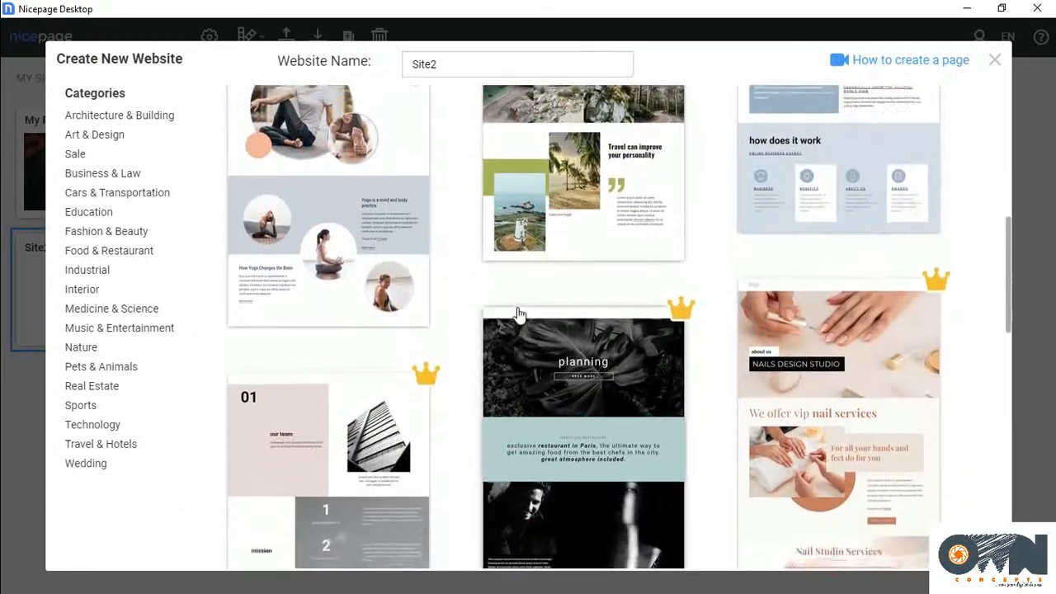
{"action": "scroll", "coordinate": [451, 316], "scroll_direction": "up", "scroll_amount": 5}
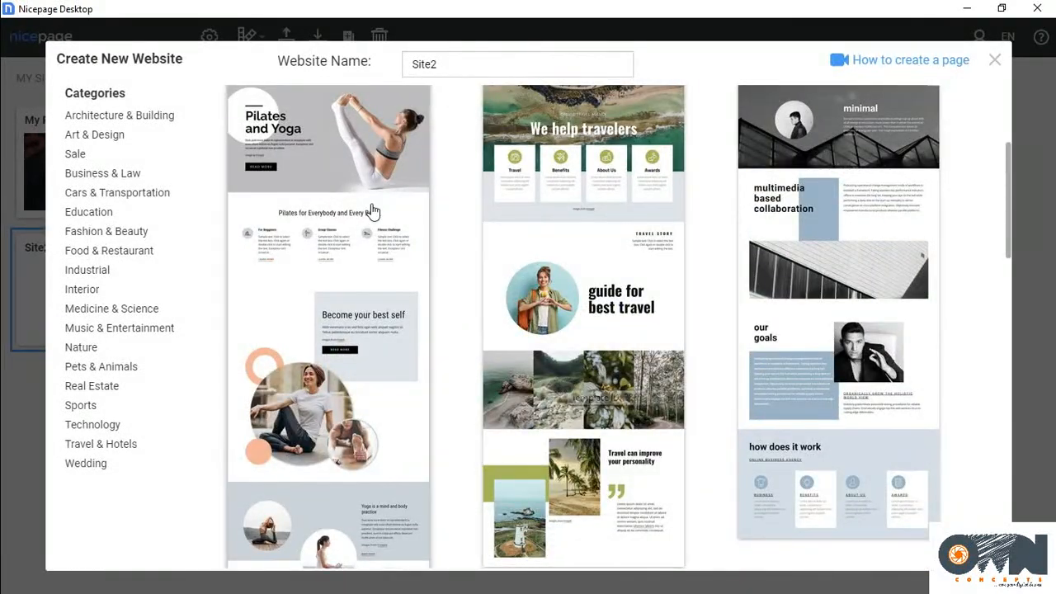
{"action": "scroll", "coordinate": [478, 356], "scroll_direction": "down", "scroll_amount": 5}
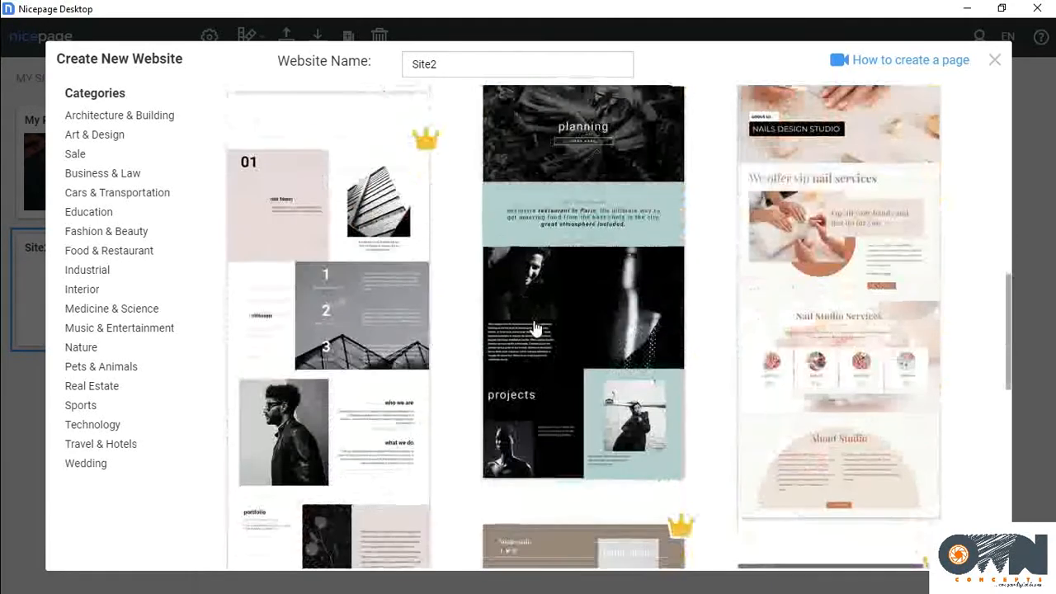
{"action": "scroll", "coordinate": [479, 357], "scroll_direction": "down", "scroll_amount": 6}
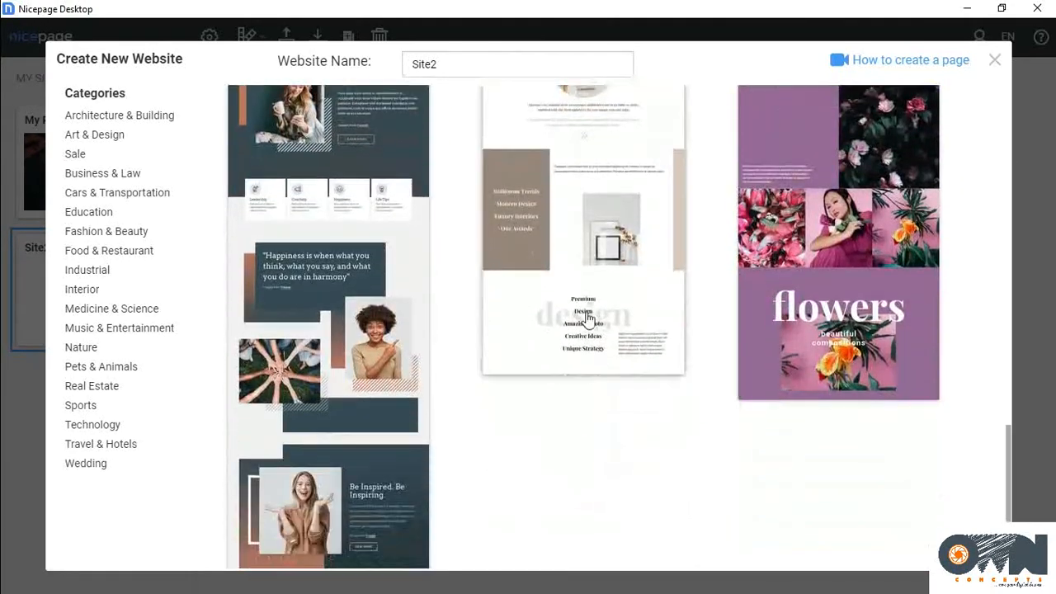
{"action": "scroll", "coordinate": [600, 316], "scroll_direction": "up", "scroll_amount": 12}
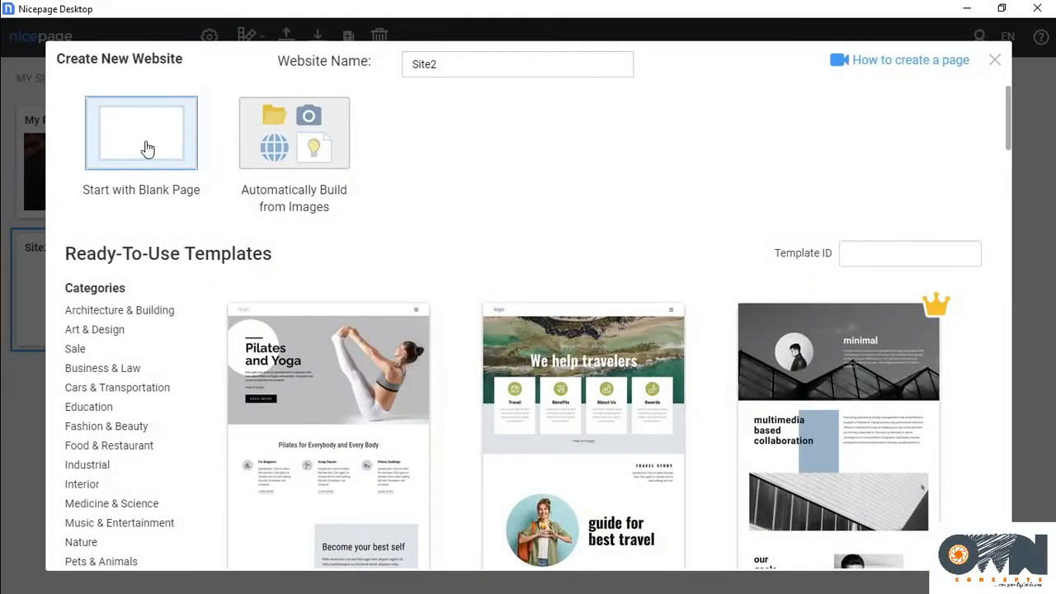
Examine the blank-page option, the free and crown-marked template designs, and the list of template categories
{"action": "scroll", "coordinate": [341, 347], "scroll_direction": "down", "scroll_amount": 3}
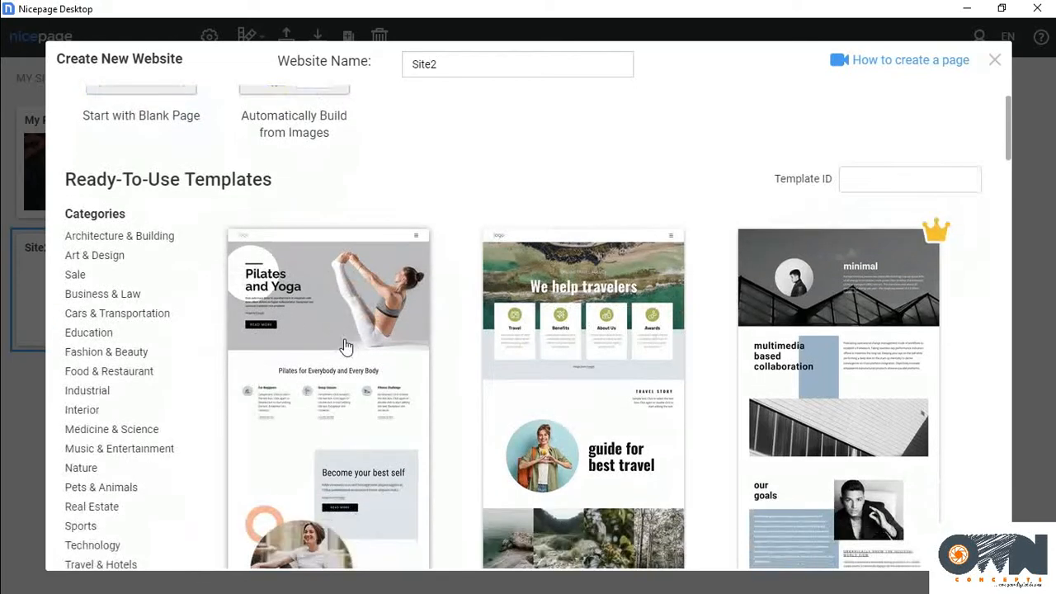
{"action": "scroll", "coordinate": [363, 364], "scroll_direction": "down", "scroll_amount": 4}
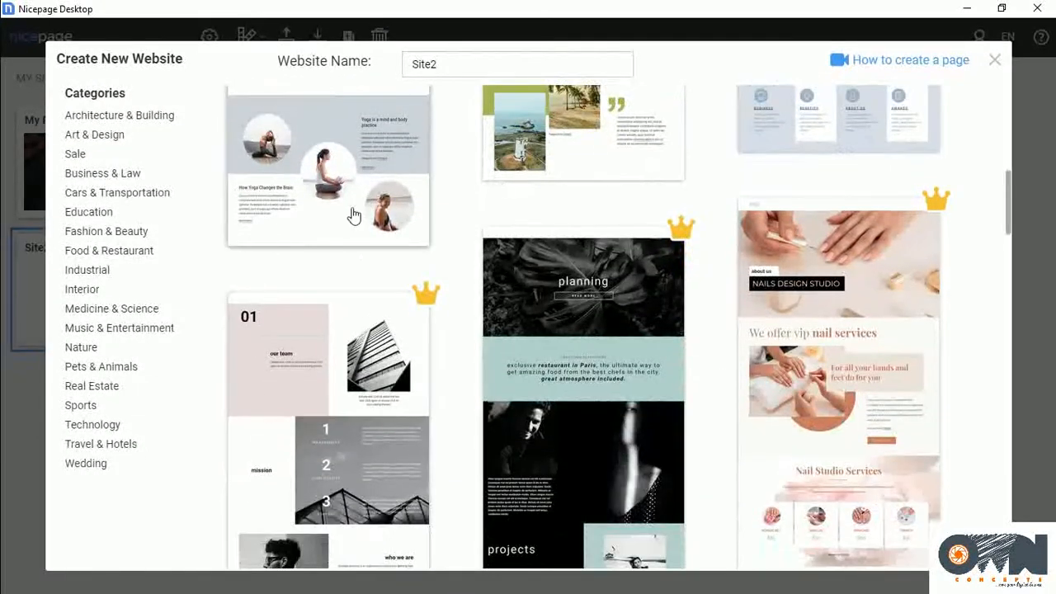
{"action": "scroll", "coordinate": [589, 405], "scroll_direction": "down", "scroll_amount": 3}
{"action": "scroll", "coordinate": [589, 404], "scroll_direction": "down", "scroll_amount": 5}
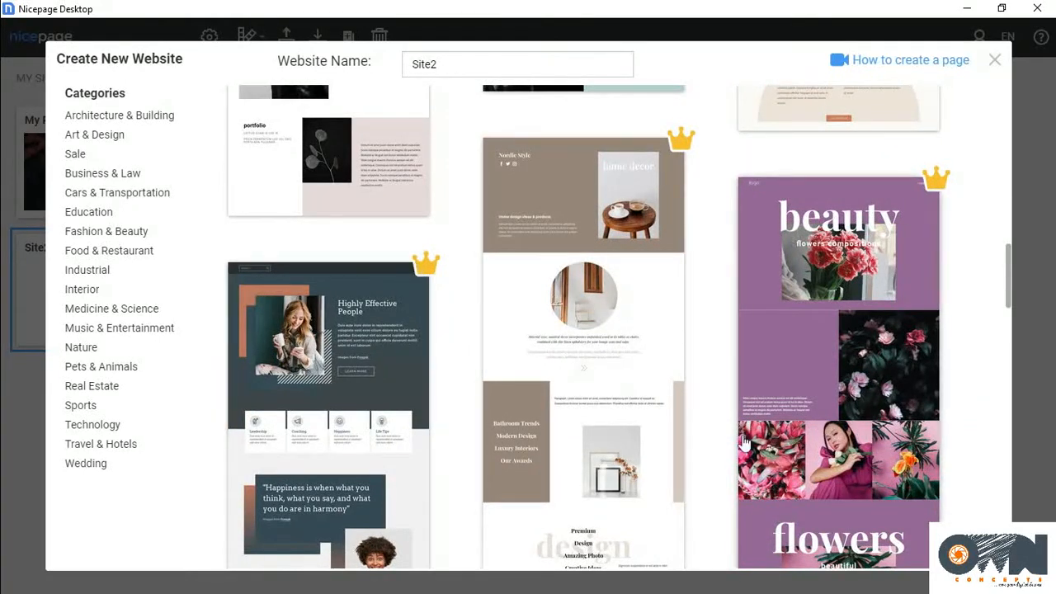
{"action": "scroll", "coordinate": [550, 424], "scroll_direction": "down", "scroll_amount": 5}
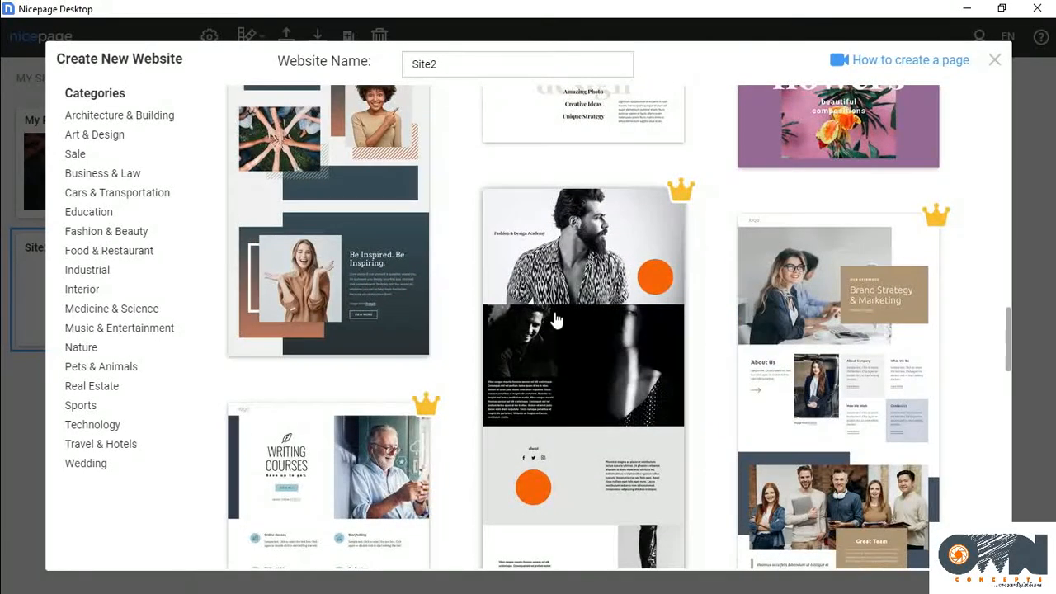
{"action": "scroll", "coordinate": [622, 332], "scroll_direction": "down", "scroll_amount": 5}
{"action": "scroll", "coordinate": [623, 332], "scroll_direction": "up", "scroll_amount": 15}
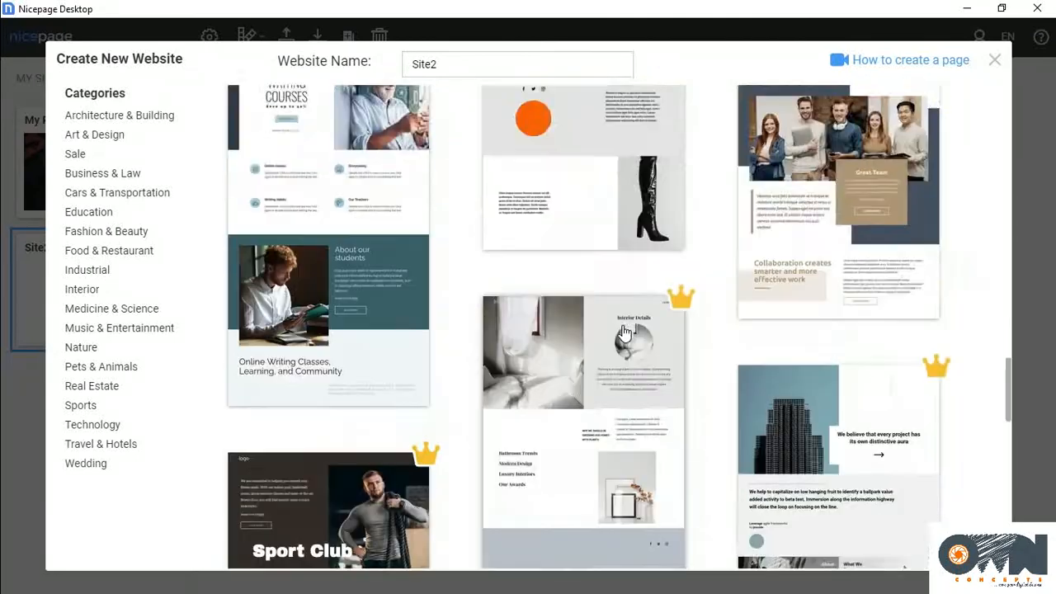
{"action": "scroll", "coordinate": [412, 361], "scroll_direction": "down", "scroll_amount": 3}
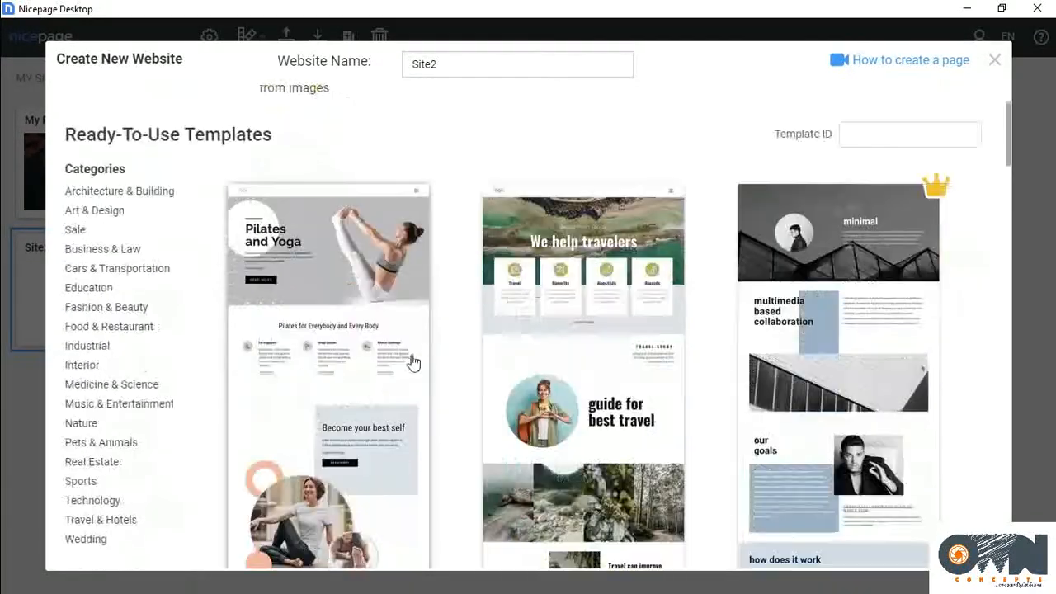
{"action": "scroll", "coordinate": [628, 302], "scroll_direction": "up", "scroll_amount": 3}
{"action": "scroll", "coordinate": [628, 302], "scroll_direction": "down", "scroll_amount": 3}
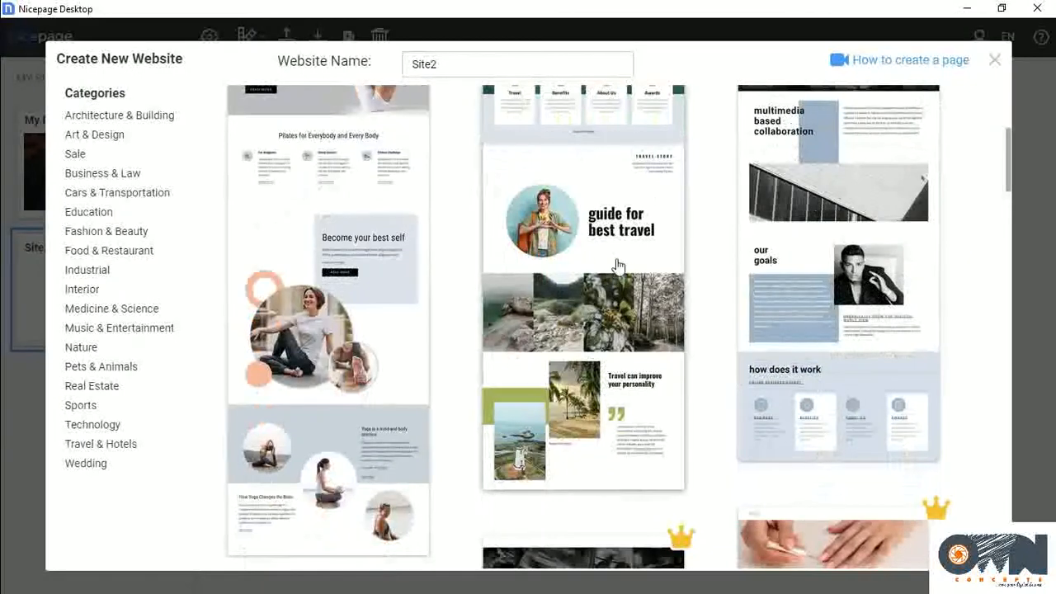
{"action": "scroll", "coordinate": [870, 324], "scroll_direction": "down", "scroll_amount": 1}
{"action": "scroll", "coordinate": [870, 324], "scroll_direction": "down", "scroll_amount": 2}
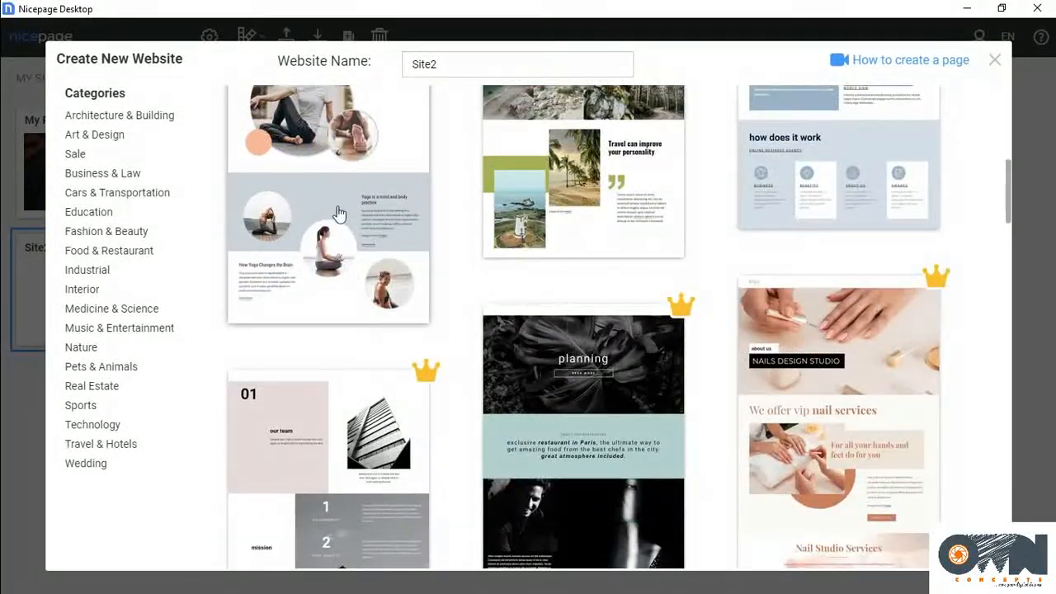
{"action": "scroll", "coordinate": [532, 362], "scroll_direction": "up", "scroll_amount": 6}
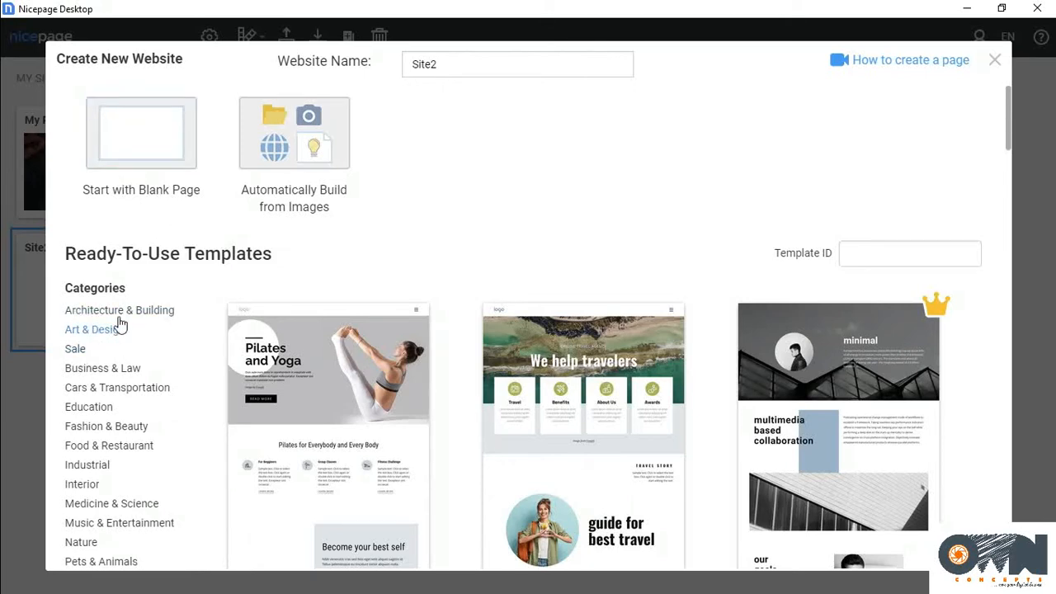
{"action": "scroll", "coordinate": [119, 324], "scroll_direction": "down", "scroll_amount": 2}
{"action": "scroll", "coordinate": [136, 285], "scroll_direction": "up", "scroll_amount": 2}
{"action": "scroll", "coordinate": [103, 481], "scroll_direction": "down", "scroll_amount": 5}
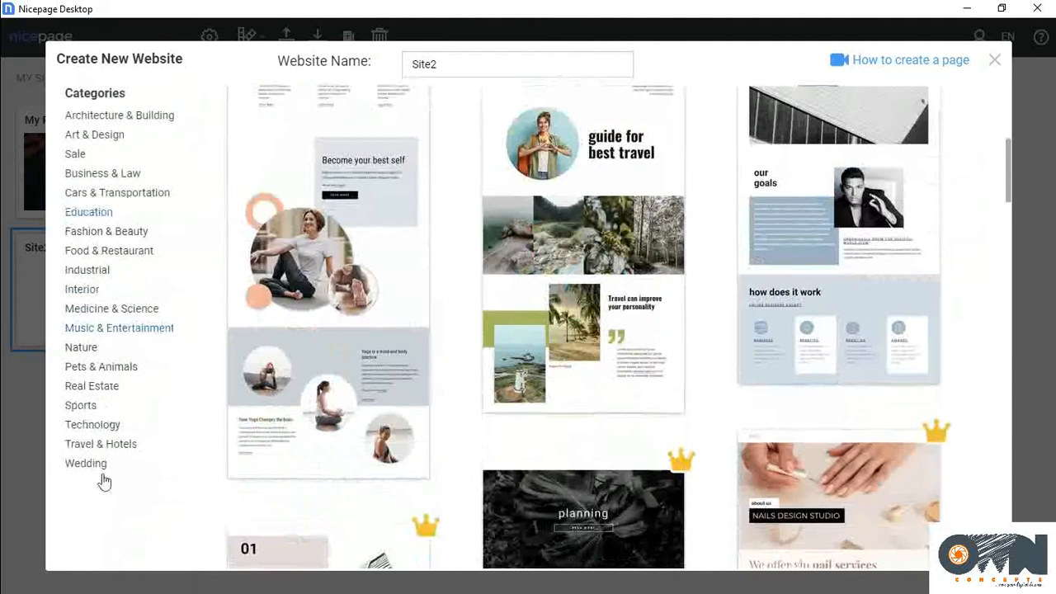
Filter the templates by the Fashion & Beauty category and look through the designs
{"action": "left_click", "coordinate": [125, 231]}
{"action": "scroll", "coordinate": [436, 322], "scroll_direction": "up", "scroll_amount": 3}
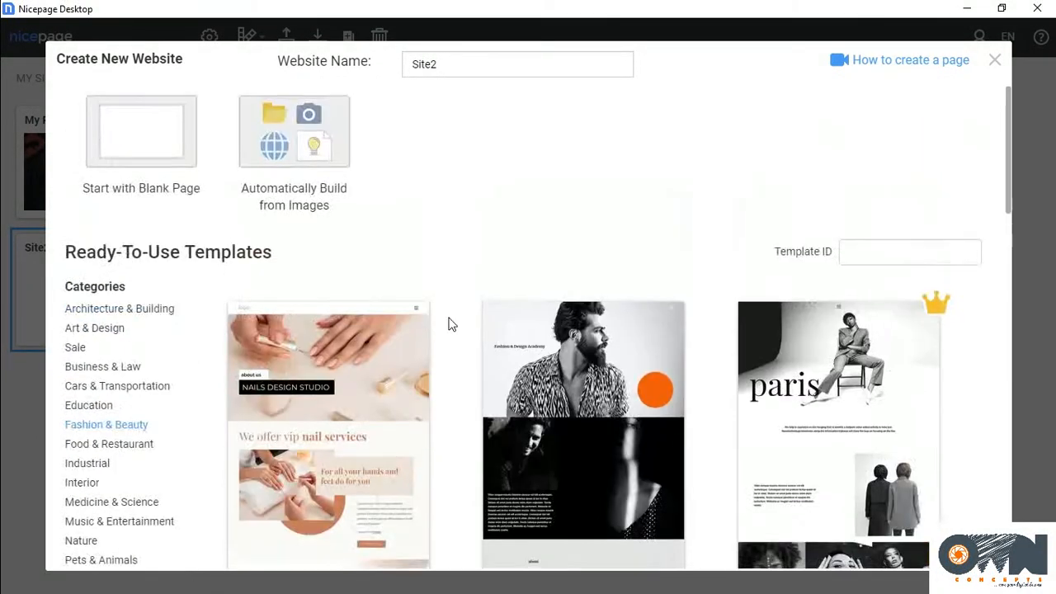
{"action": "scroll", "coordinate": [619, 387], "scroll_direction": "down", "scroll_amount": 3}
{"action": "scroll", "coordinate": [536, 403], "scroll_direction": "up", "scroll_amount": 3}
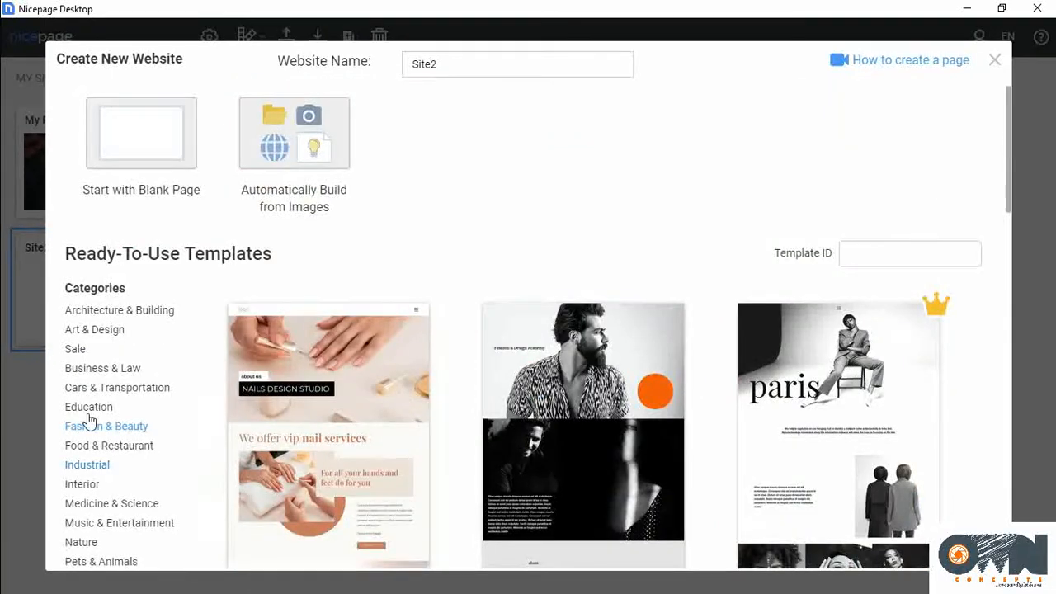
{"action": "scroll", "coordinate": [422, 364], "scroll_direction": "down", "scroll_amount": 3}
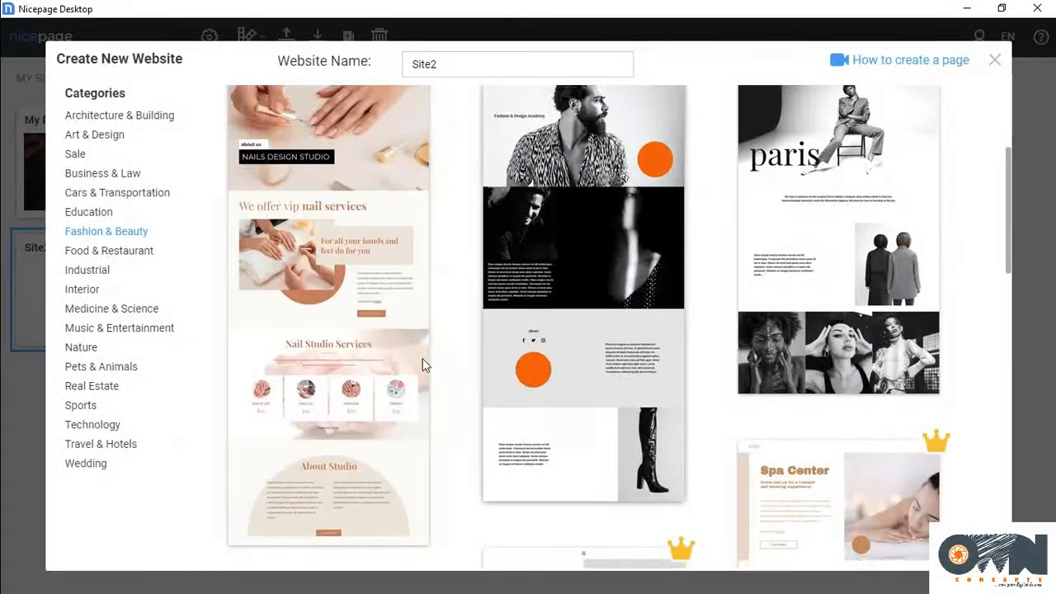
Filter the templates by the Industrial category and look through the designs
{"action": "left_click", "coordinate": [89, 272]}
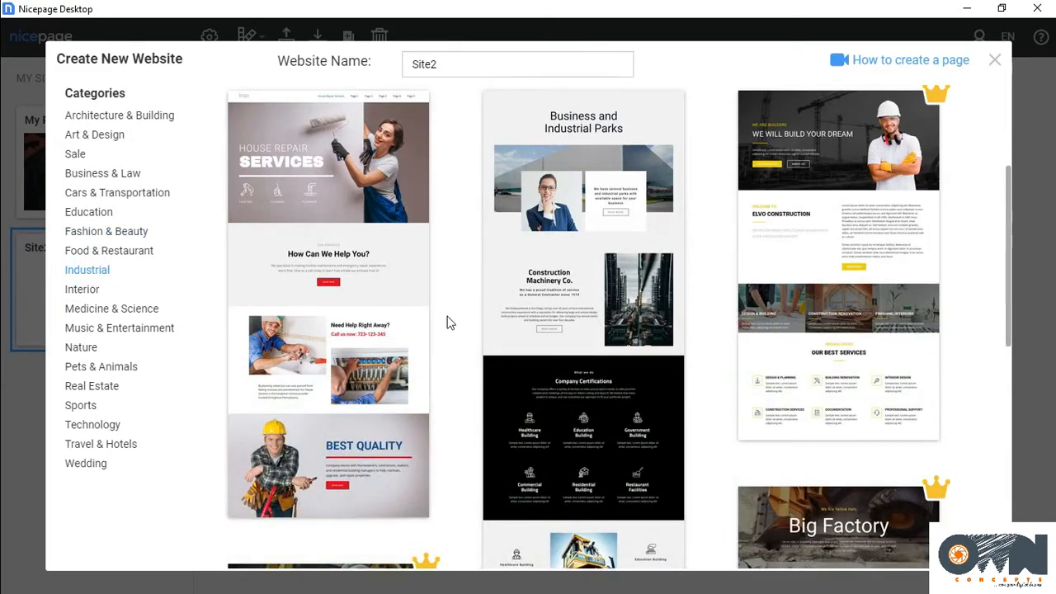
{"action": "scroll", "coordinate": [478, 330], "scroll_direction": "down", "scroll_amount": 3}
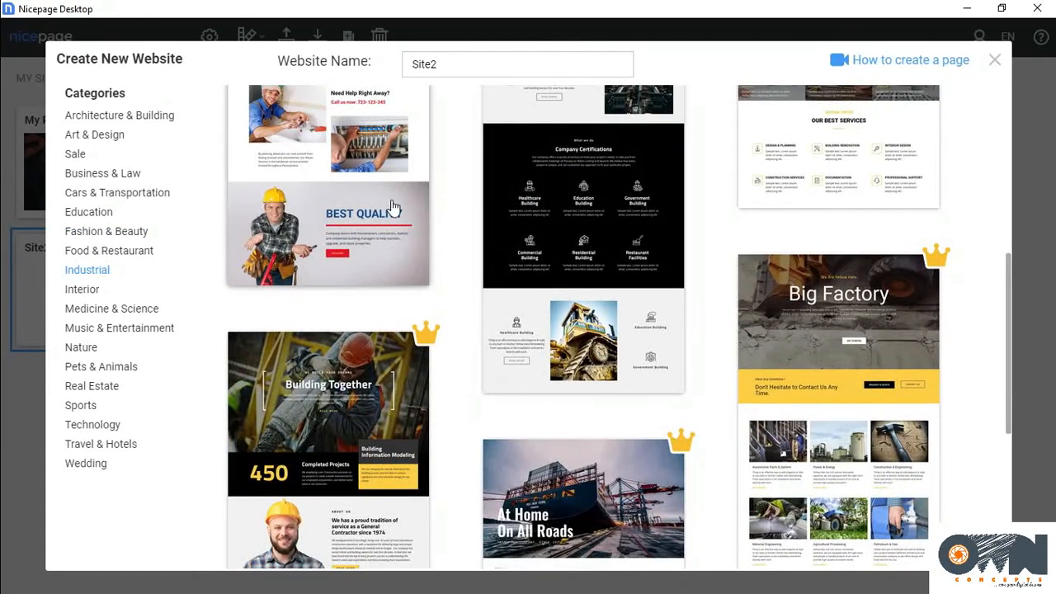
{"action": "scroll", "coordinate": [443, 225], "scroll_direction": "up", "scroll_amount": 3}
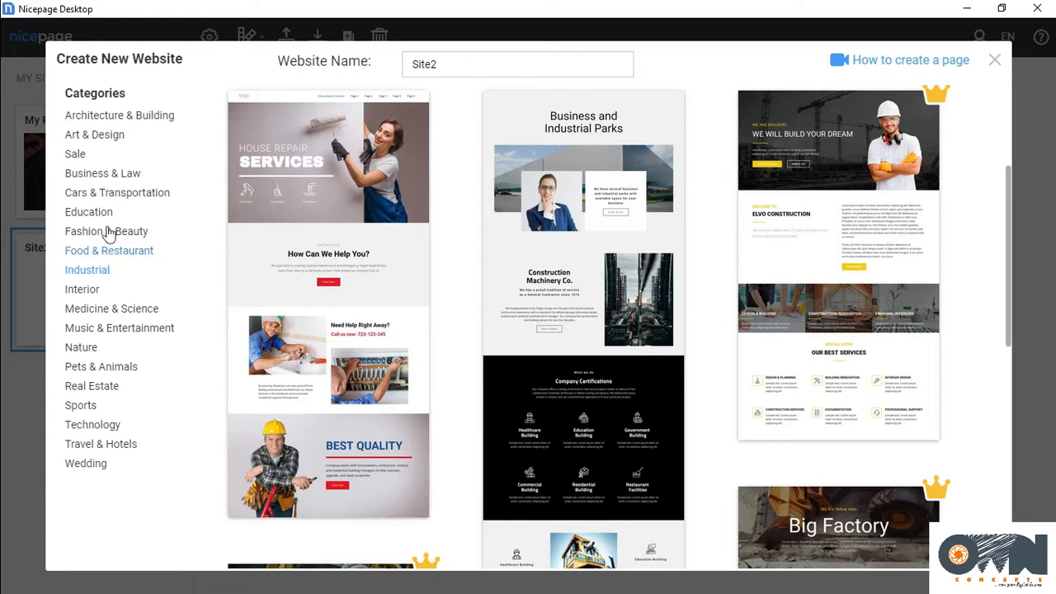
View the templates of the Business & Law category and those of the Sale category
{"action": "left_click", "coordinate": [120, 180]}
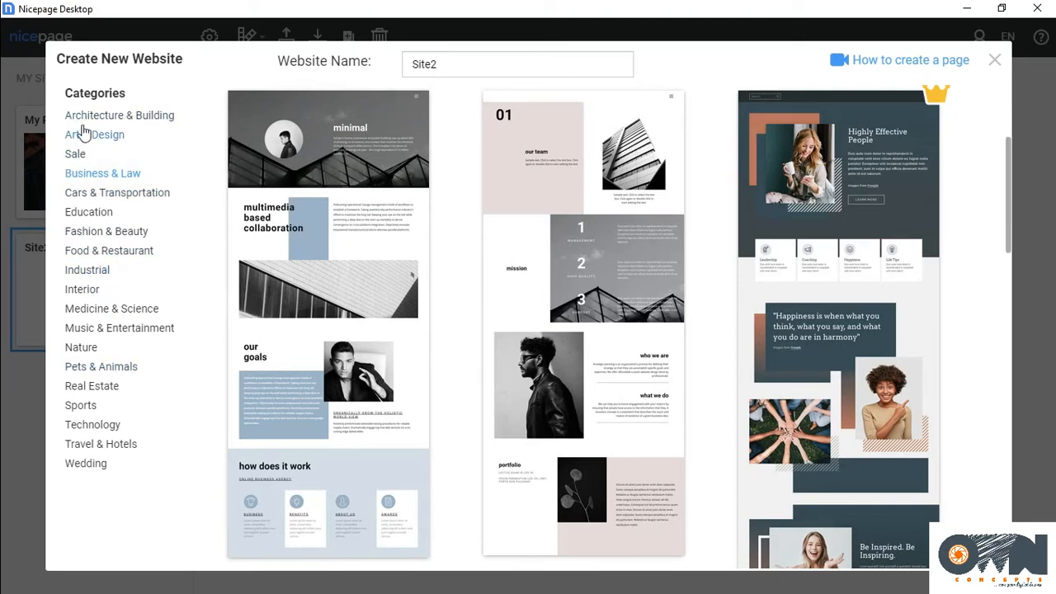
{"action": "left_click", "coordinate": [76, 155]}
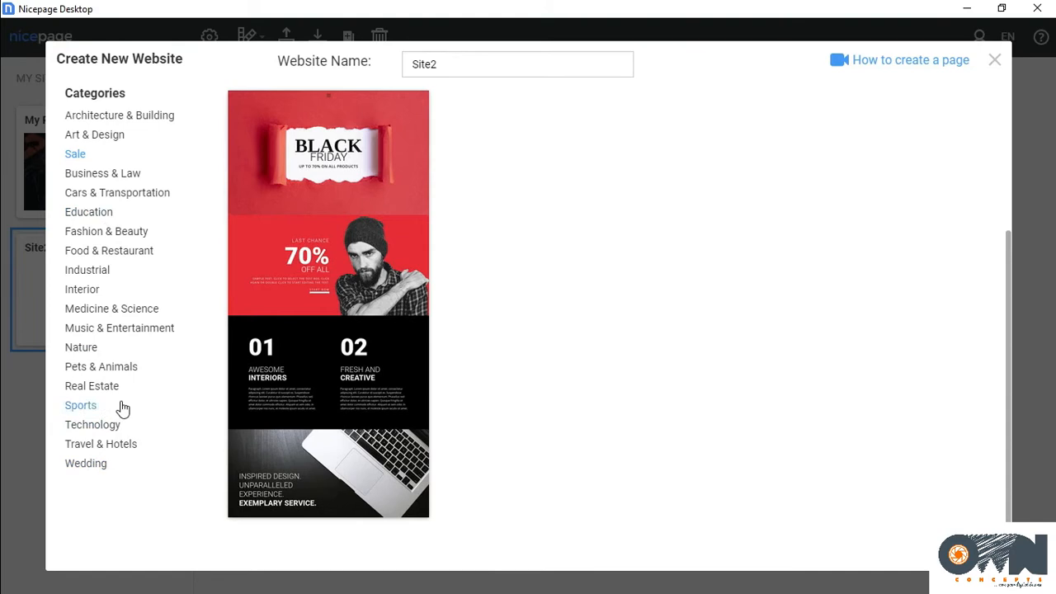
{"action": "scroll", "coordinate": [121, 408], "scroll_direction": "up", "scroll_amount": 3}
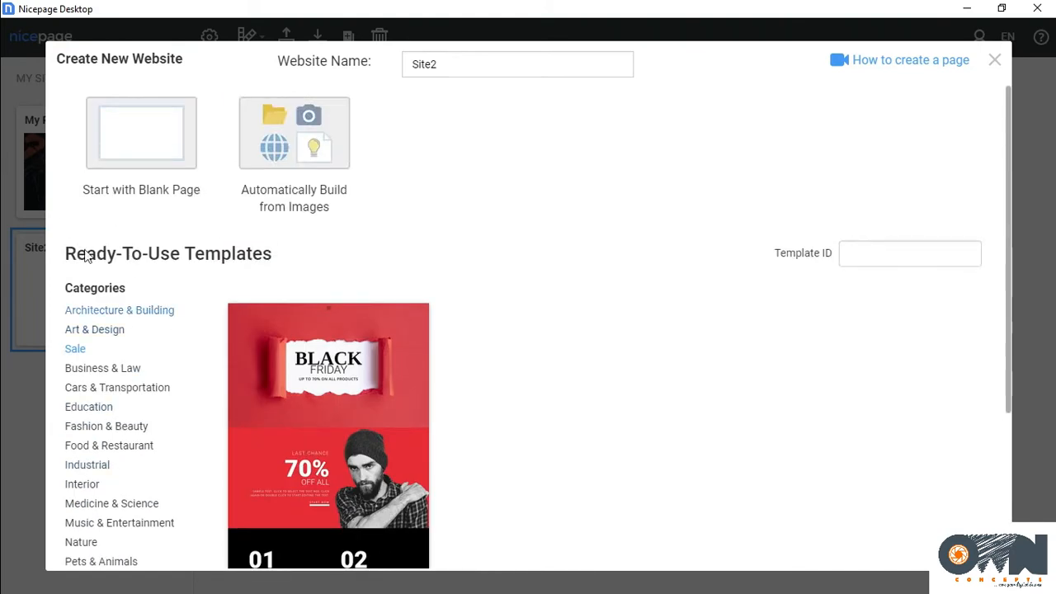
Create the new website from a blank page and check its list of pages
{"action": "left_click", "coordinate": [162, 154]}
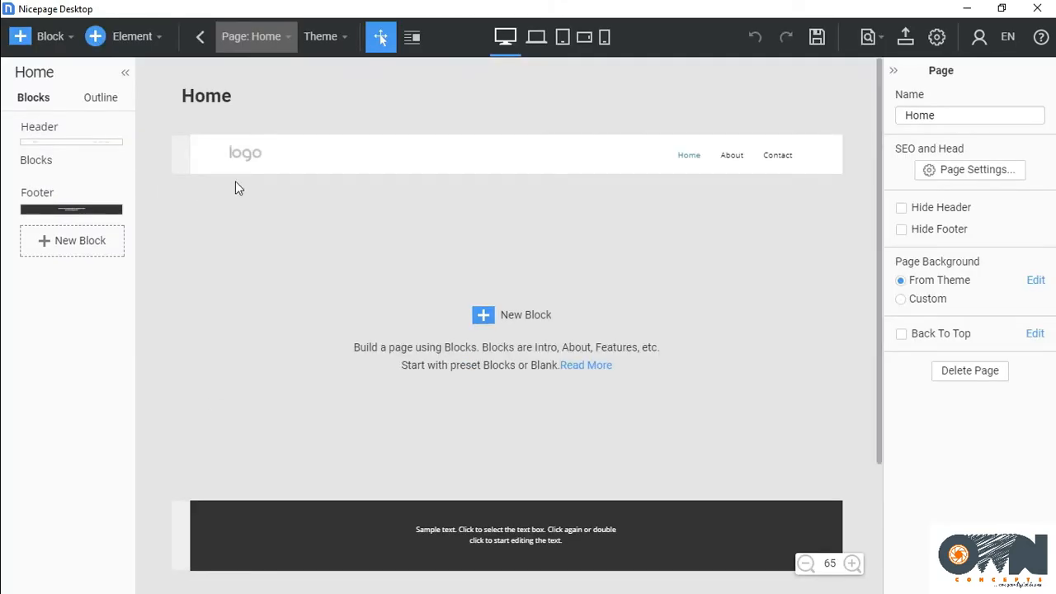
{"action": "left_click", "coordinate": [290, 47]}
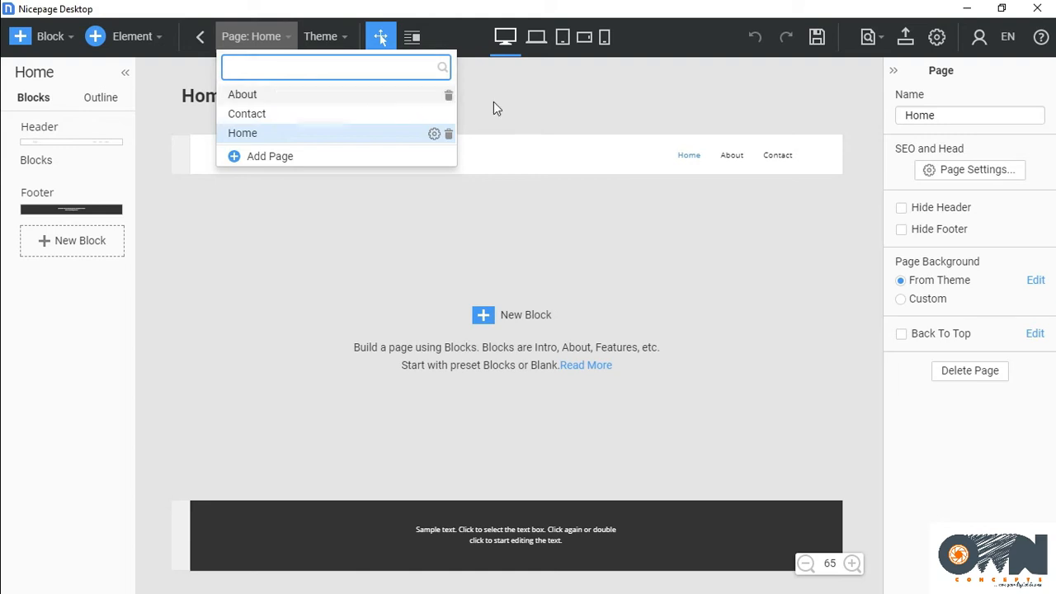
{"action": "left_click", "coordinate": [530, 102]}
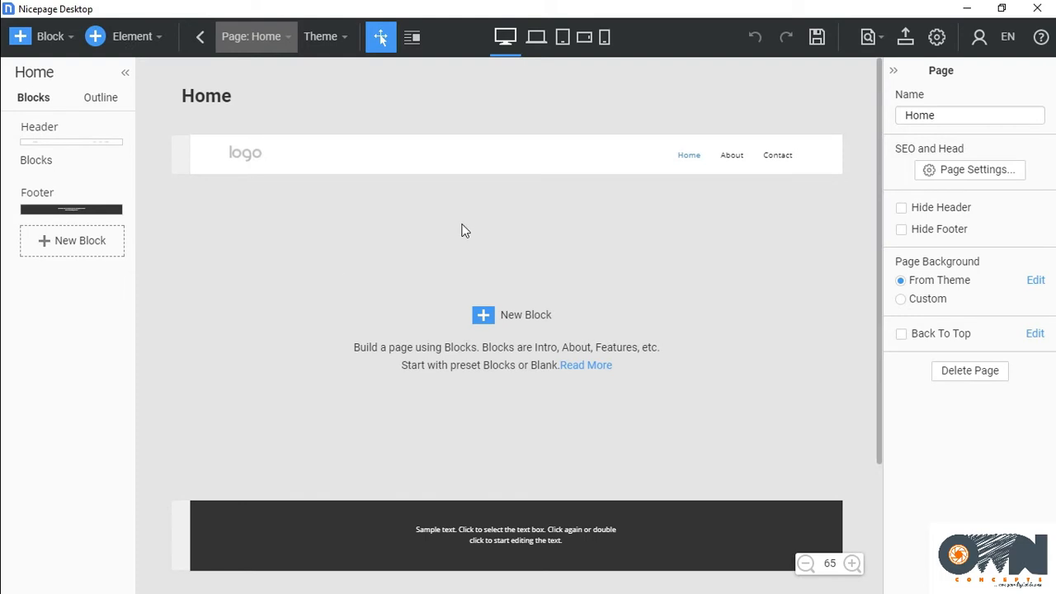
Look through the preset block types for a new block and open the ready-made Block Designs collection
{"action": "left_click", "coordinate": [481, 315]}
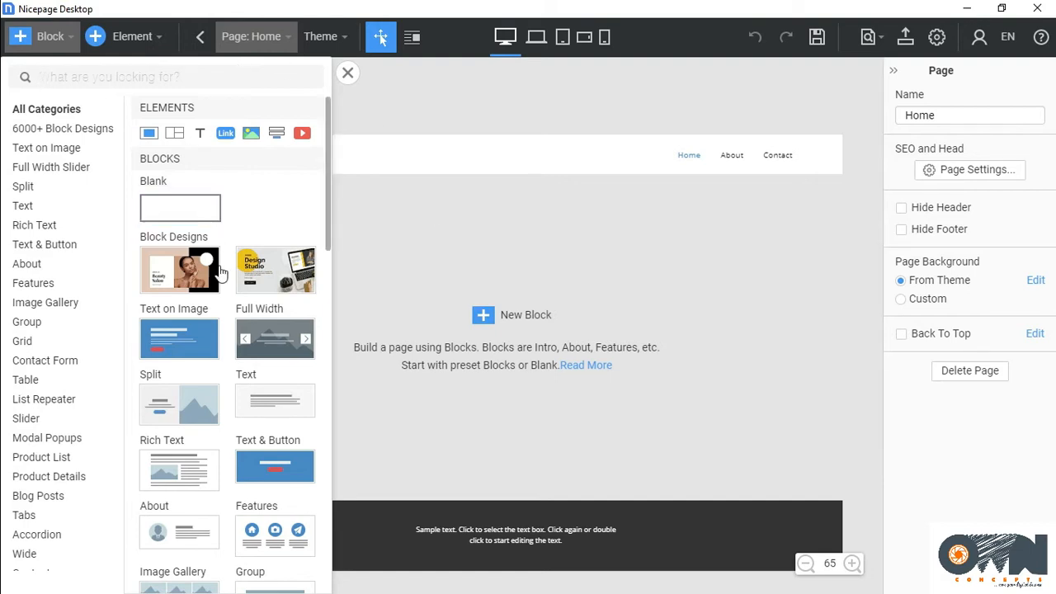
{"action": "scroll", "coordinate": [228, 344], "scroll_direction": "down", "scroll_amount": 10}
{"action": "scroll", "coordinate": [235, 462], "scroll_direction": "down", "scroll_amount": 5}
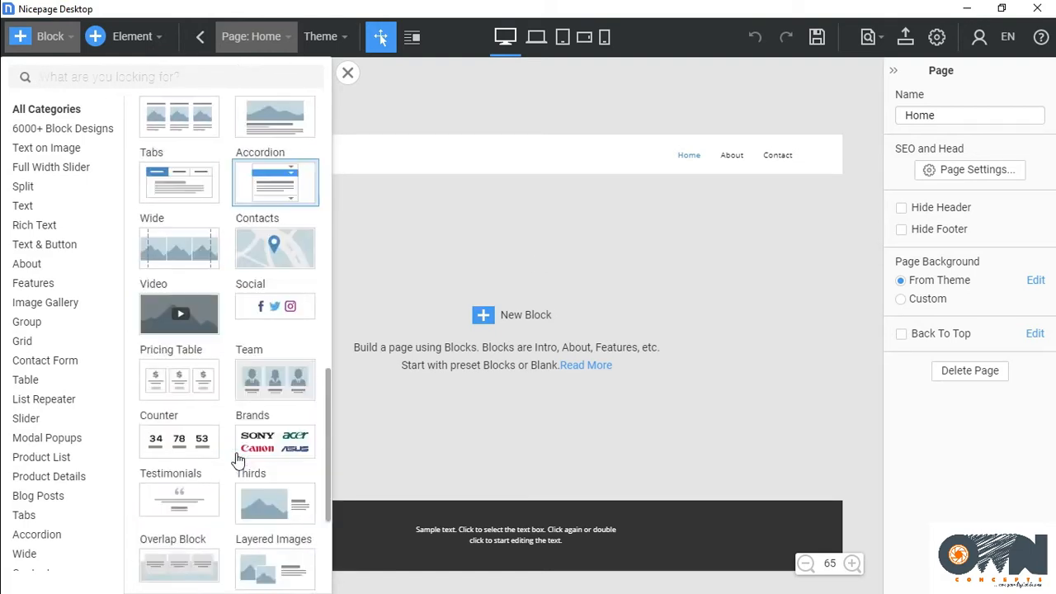
{"action": "scroll", "coordinate": [241, 458], "scroll_direction": "up", "scroll_amount": 15}
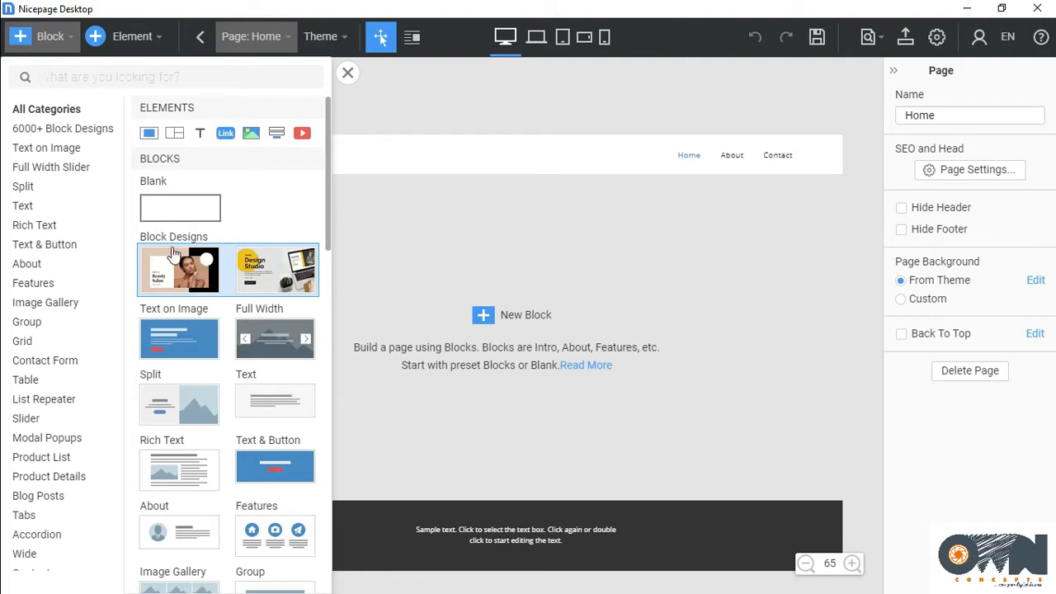
{"action": "left_click", "coordinate": [216, 273]}
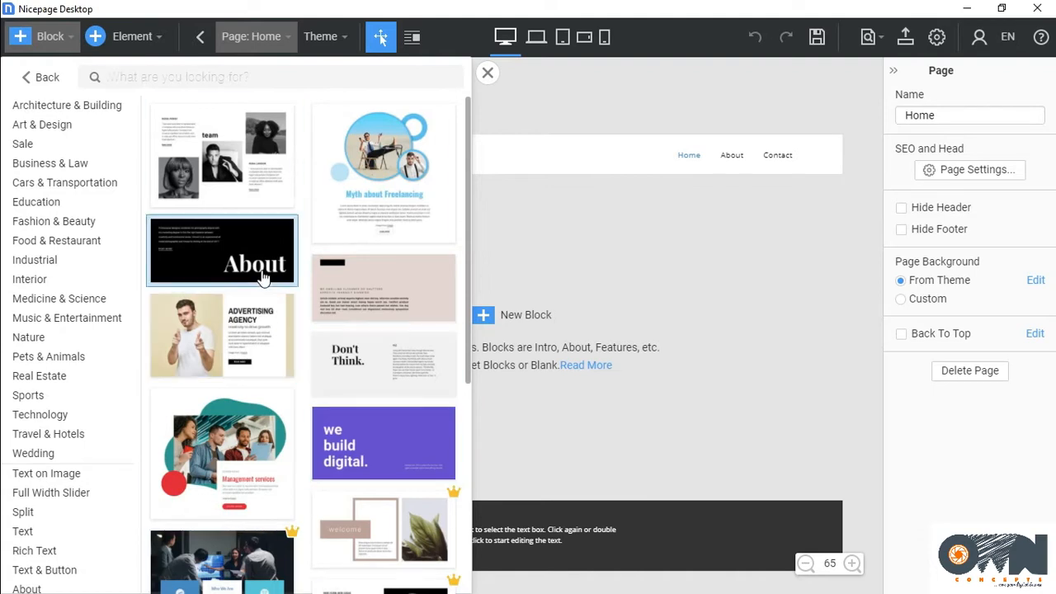
{"action": "left_click", "coordinate": [47, 83]}
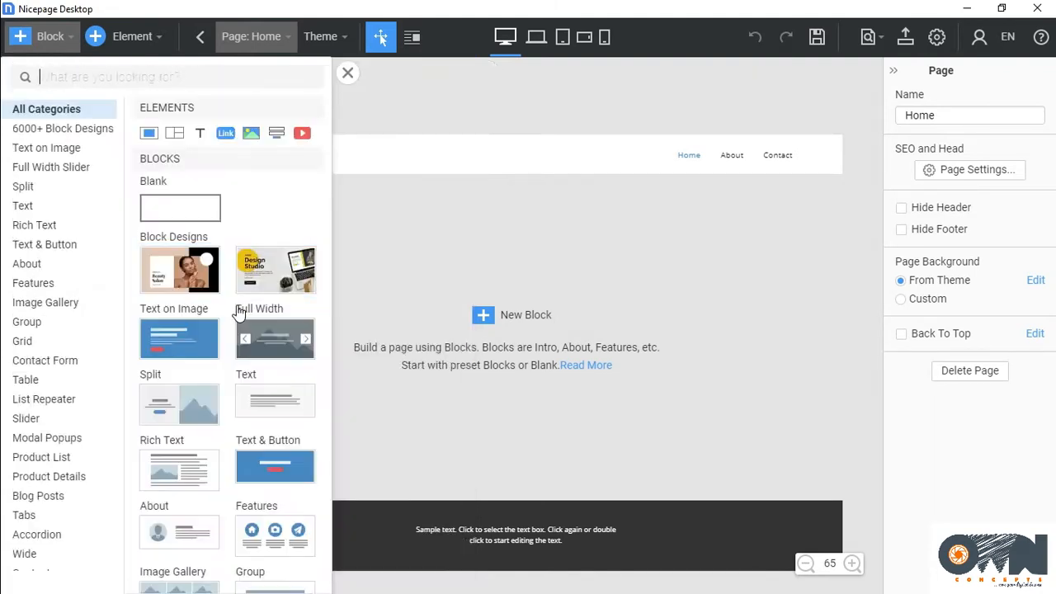
Browse the preset blocks and designs of the Text on Image category
{"action": "left_click", "coordinate": [182, 343]}
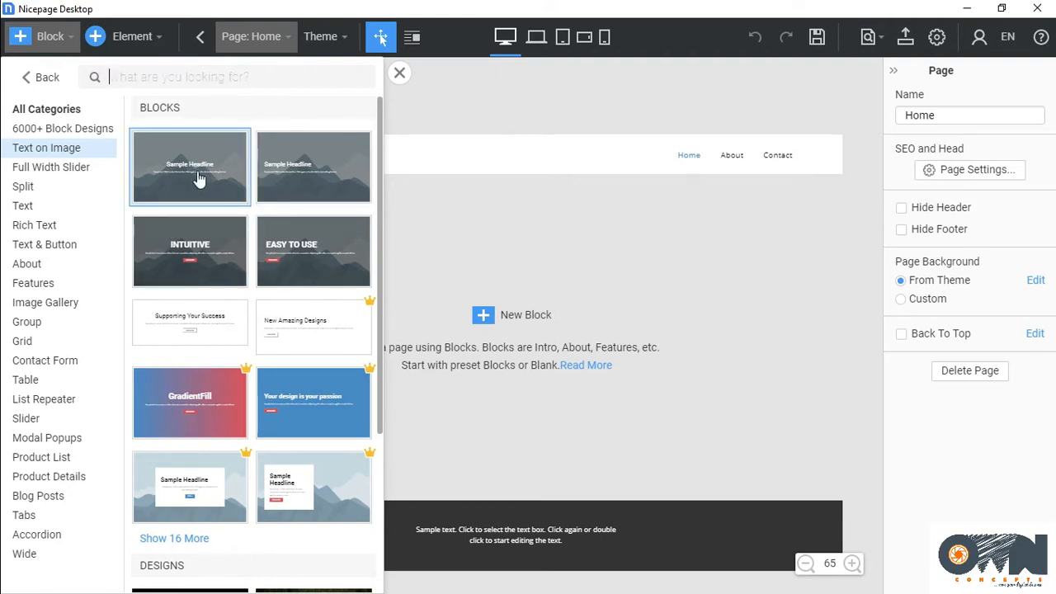
{"action": "scroll", "coordinate": [233, 367], "scroll_direction": "down", "scroll_amount": 5}
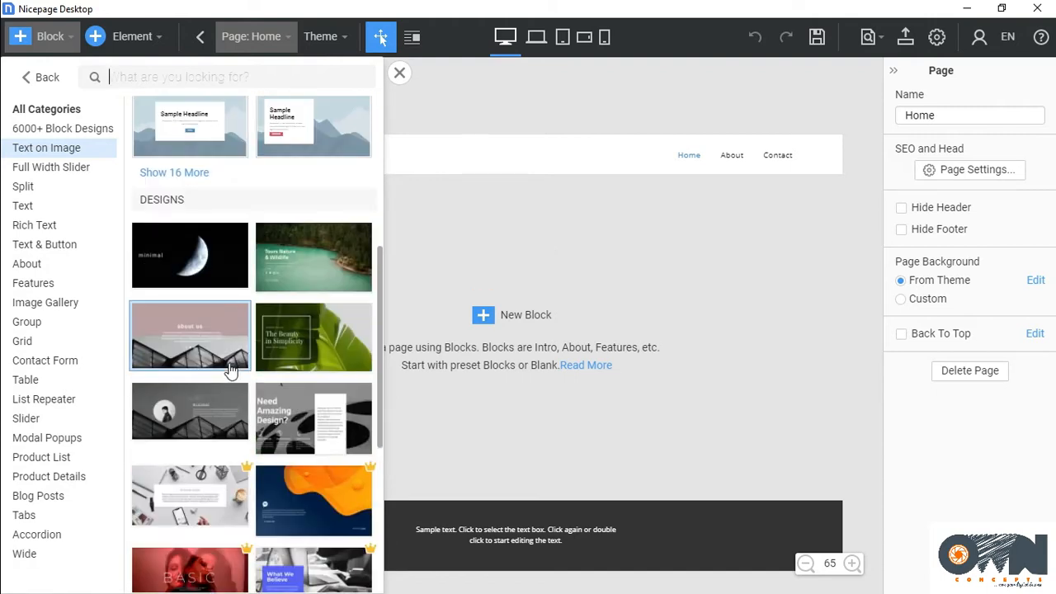
{"action": "scroll", "coordinate": [231, 370], "scroll_direction": "down", "scroll_amount": 3}
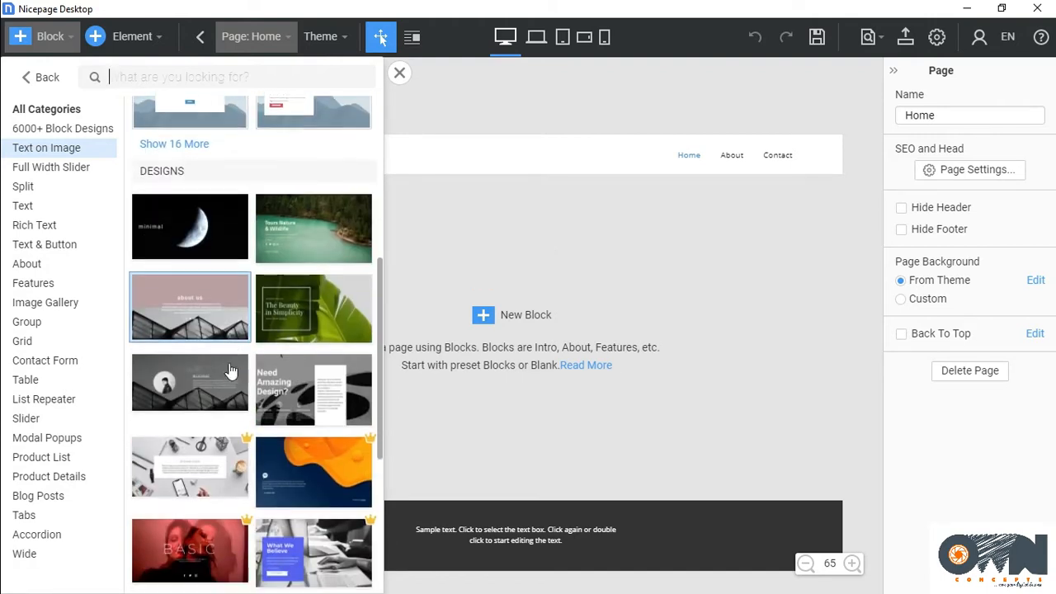
{"action": "scroll", "coordinate": [232, 371], "scroll_direction": "up", "scroll_amount": 1}
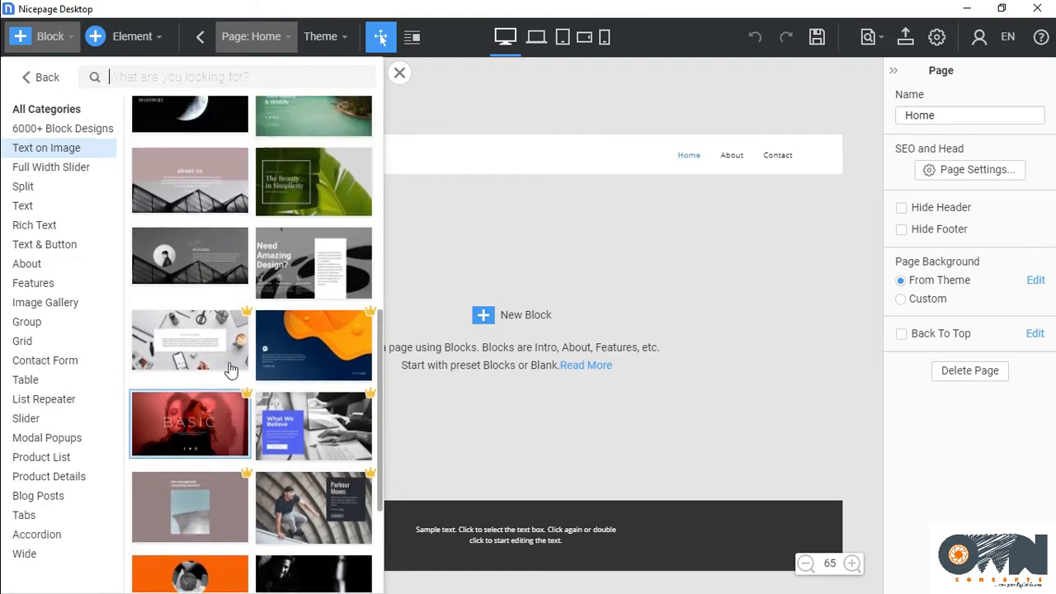
{"action": "scroll", "coordinate": [232, 370], "scroll_direction": "up", "scroll_amount": 2}
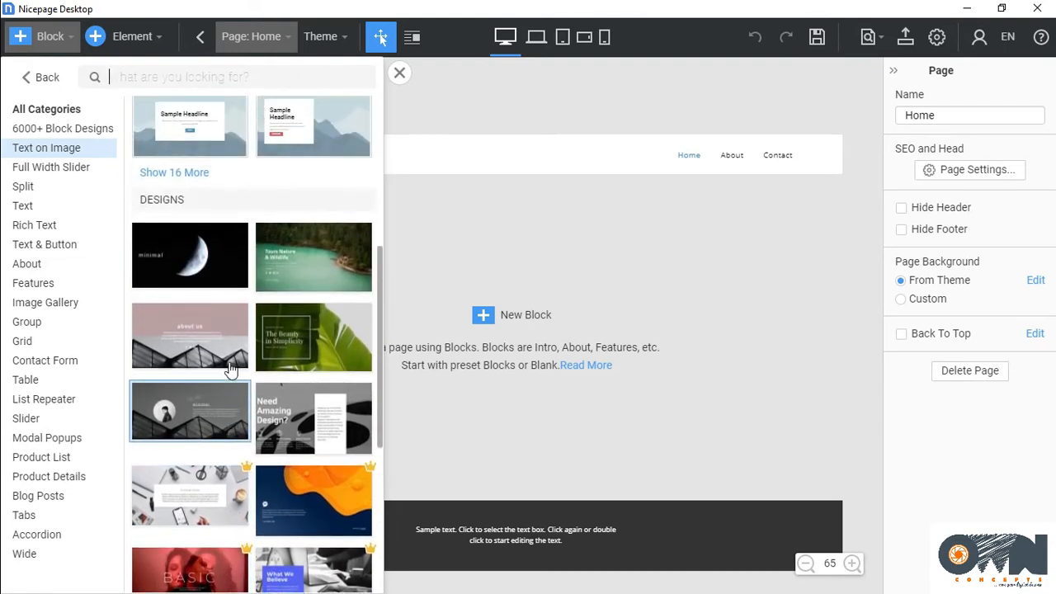
{"action": "scroll", "coordinate": [232, 371], "scroll_direction": "up", "scroll_amount": 4}
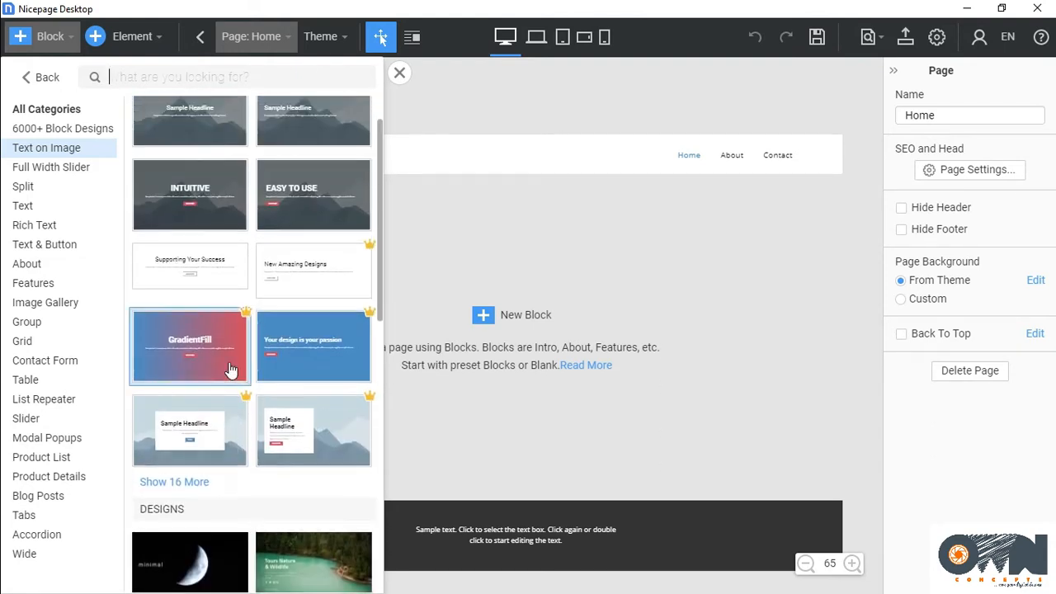
{"action": "scroll", "coordinate": [232, 298], "scroll_direction": "up", "scroll_amount": 1}
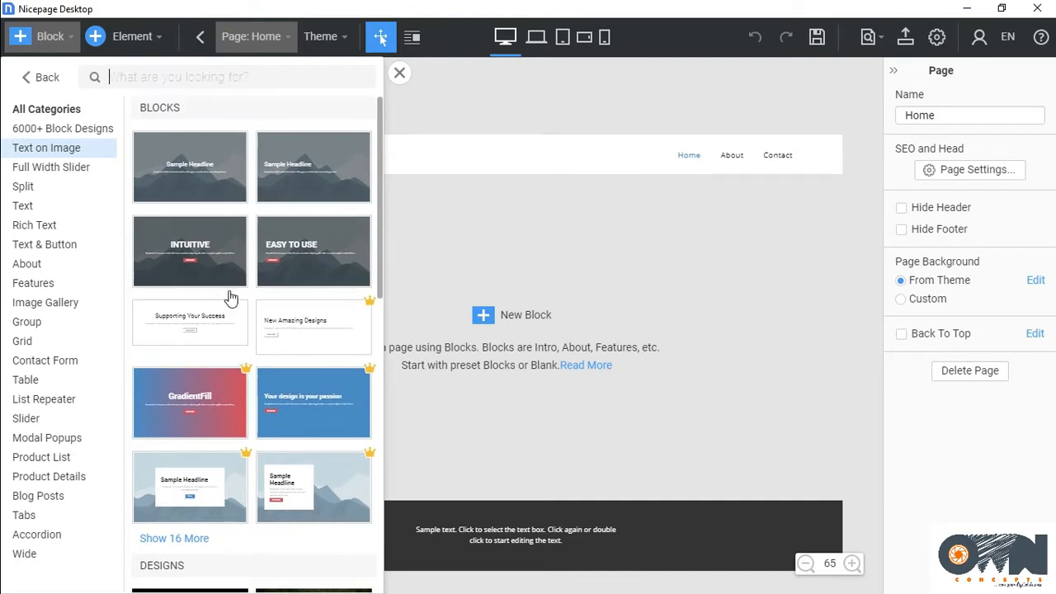
Add the "Advertising Agency" design from Block Designs to the Home page
{"action": "left_click", "coordinate": [47, 78]}
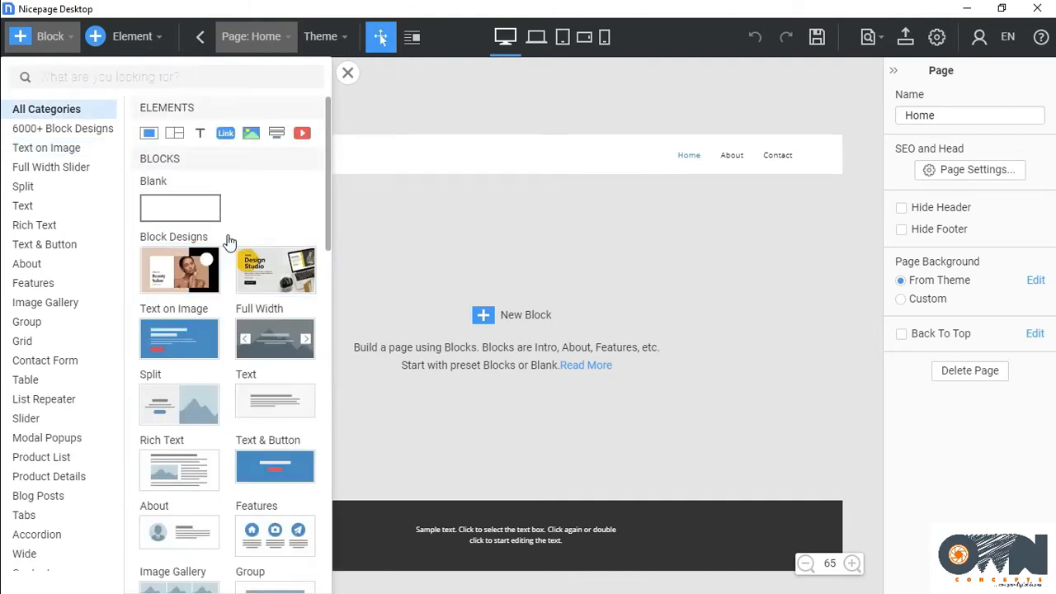
{"action": "left_click", "coordinate": [186, 281]}
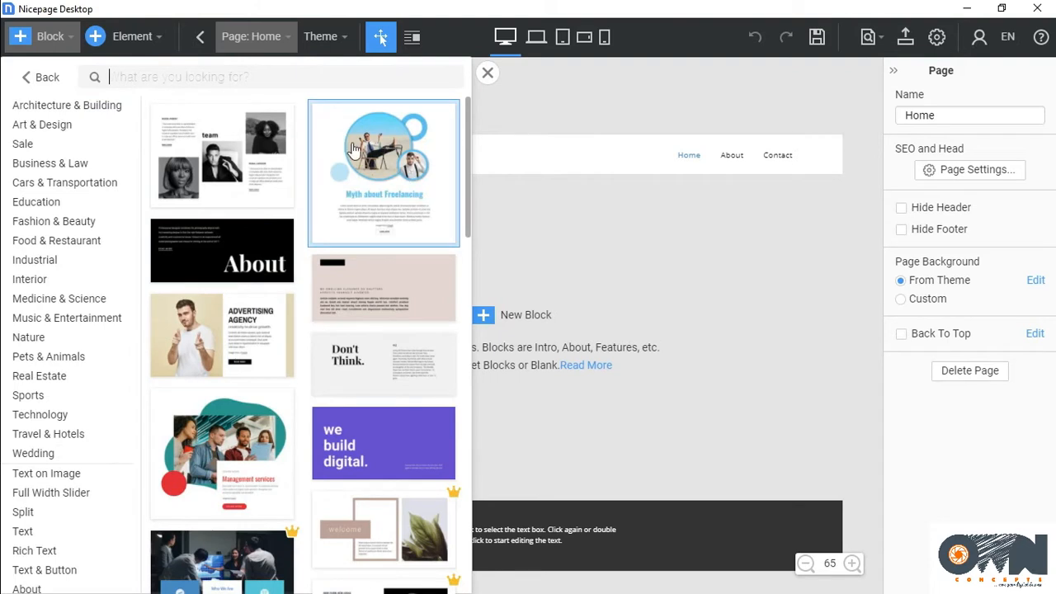
{"action": "left_click", "coordinate": [205, 367]}
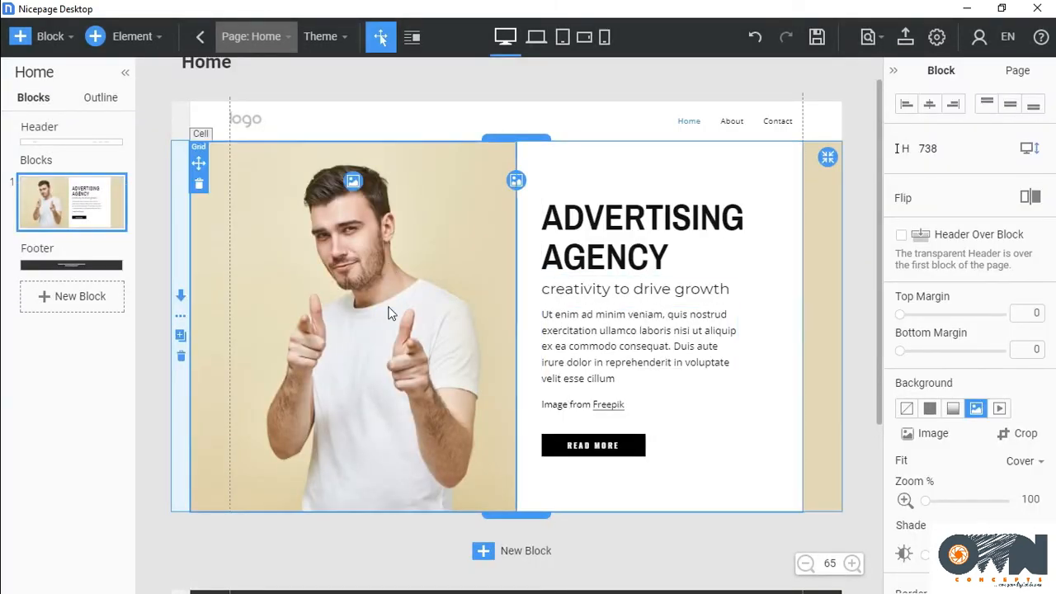
Replace the man's photo in the Advertising Agency block with an image uploaded from the Downloads folder
{"action": "left_click", "coordinate": [353, 180]}
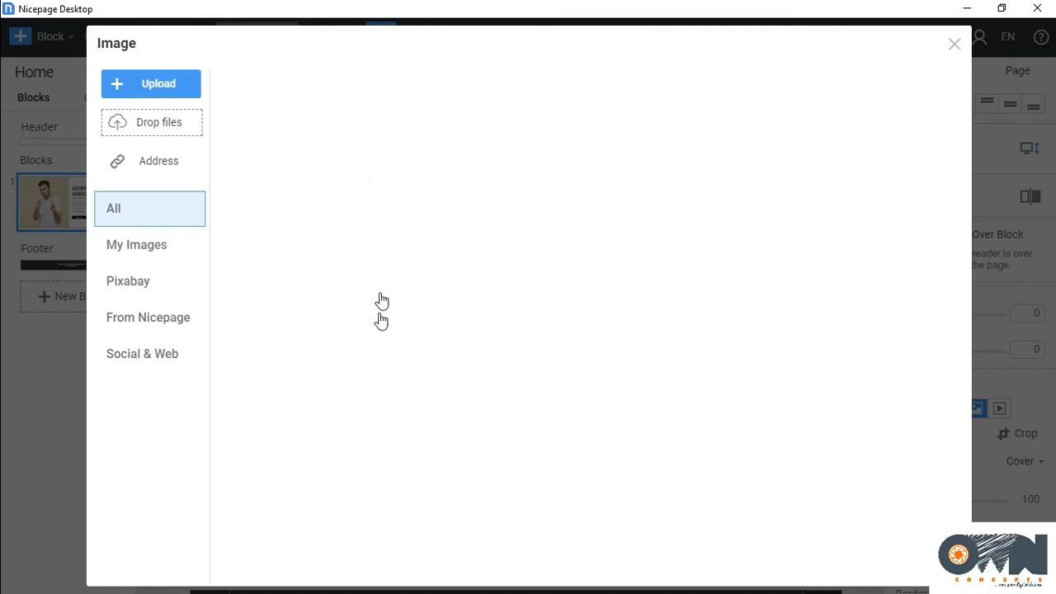
{"action": "left_click", "coordinate": [164, 241]}
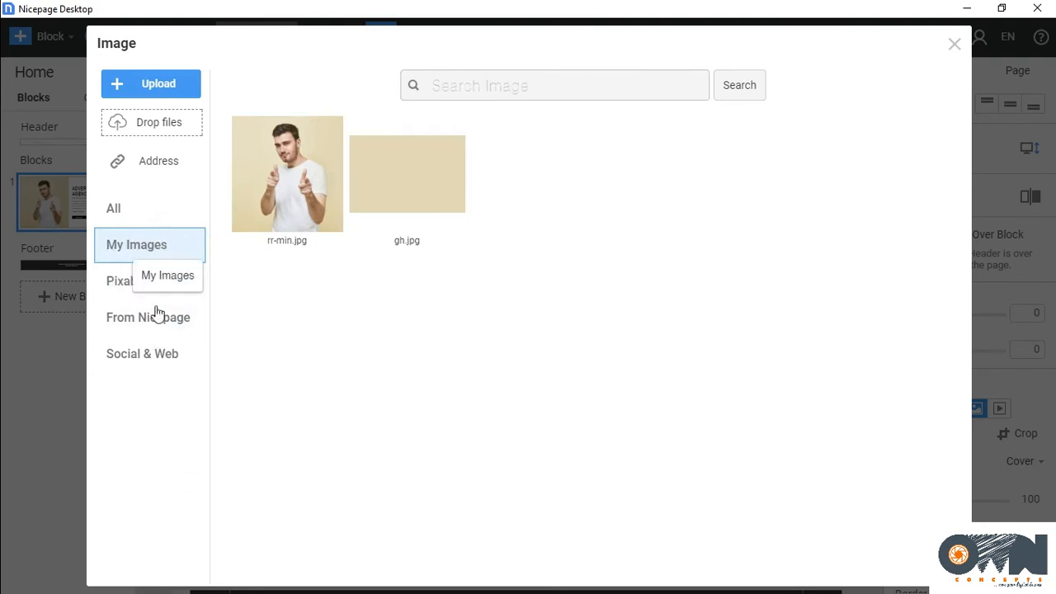
{"action": "left_click", "coordinate": [147, 215]}
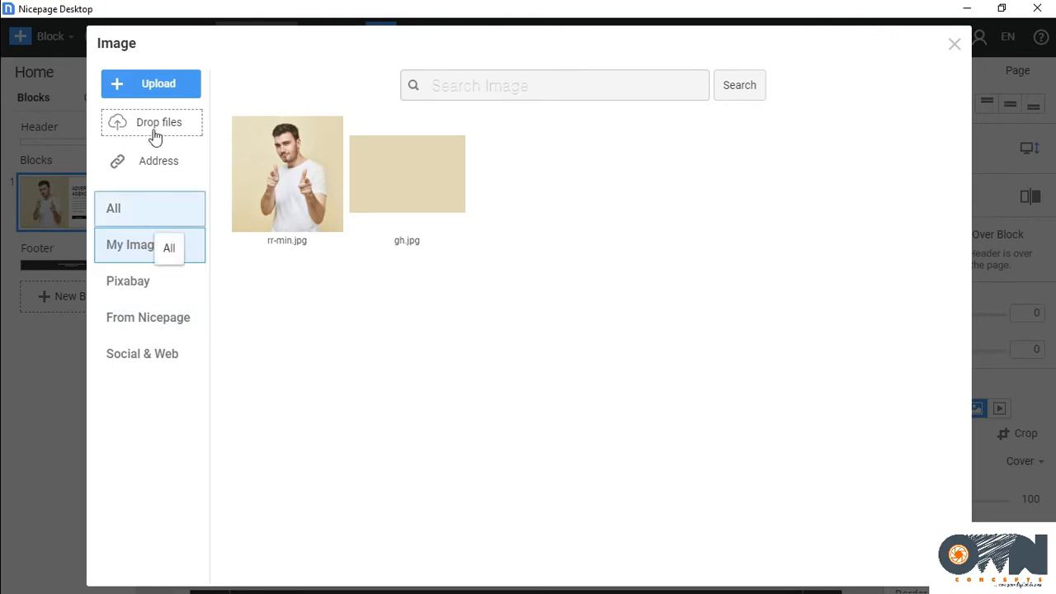
{"action": "left_click", "coordinate": [169, 86]}
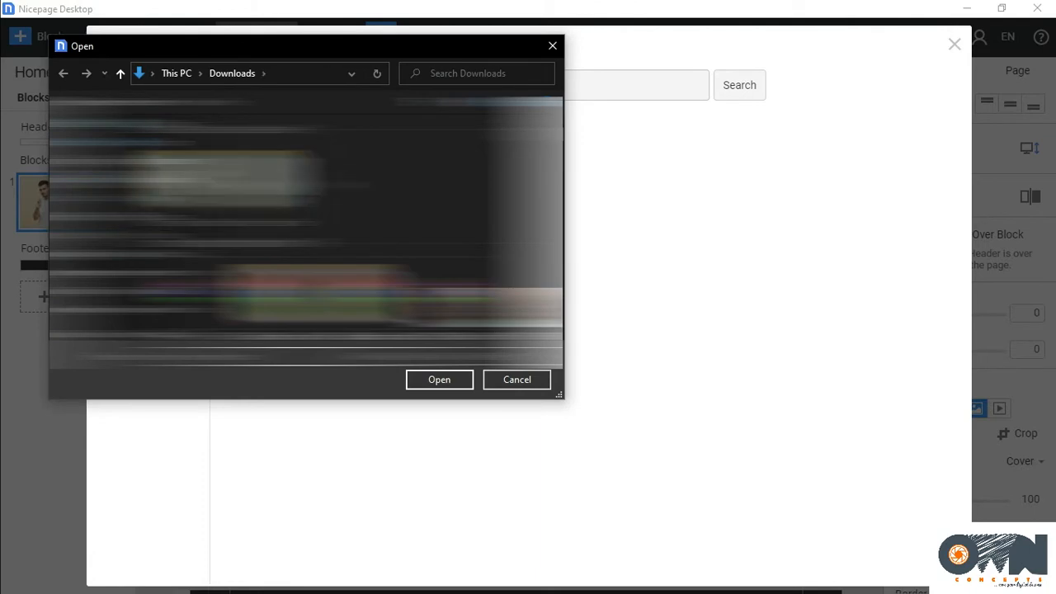
{"action": "scroll", "coordinate": [288, 239], "scroll_direction": "down", "scroll_amount": 3}
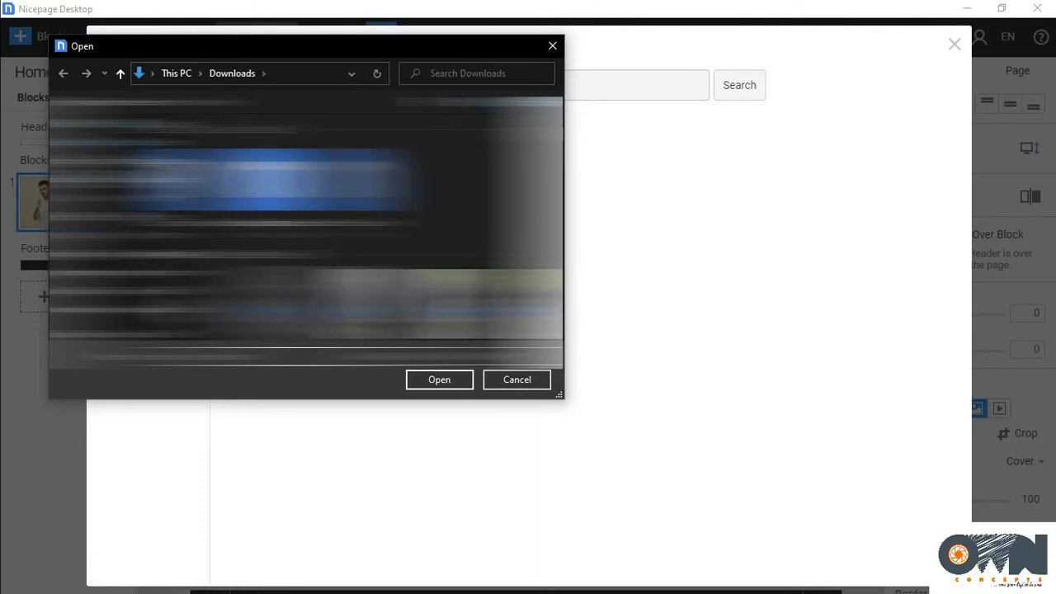
{"action": "left_click", "coordinate": [462, 383]}
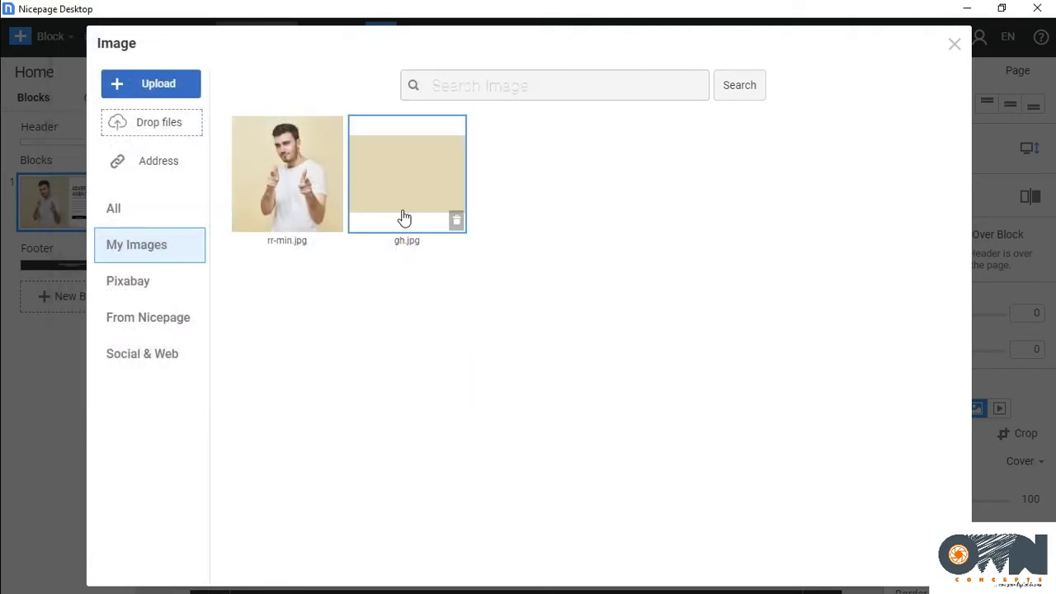
{"action": "left_click", "coordinate": [402, 221]}
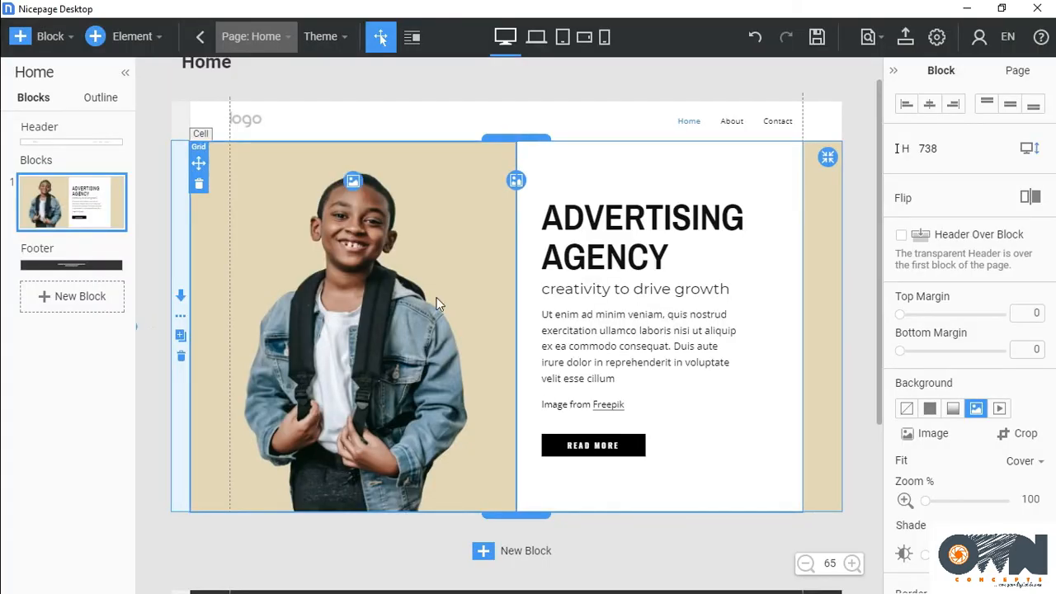
Add the "Creative Branding Agency" design from Block Designs to the Home page as another block
{"action": "scroll", "coordinate": [652, 271], "scroll_direction": "up", "scroll_amount": 1}
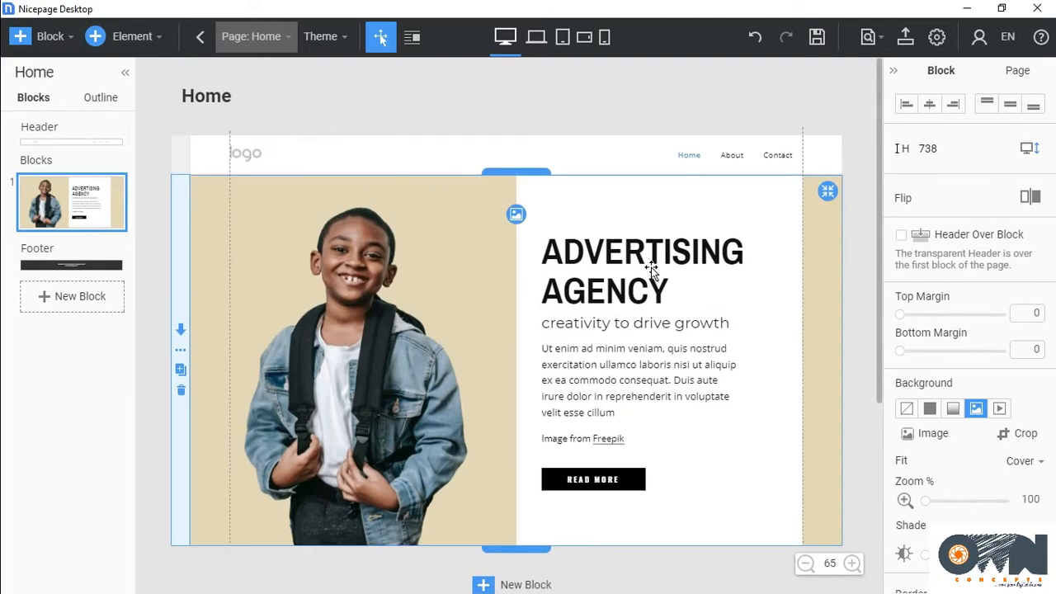
{"action": "scroll", "coordinate": [651, 268], "scroll_direction": "down", "scroll_amount": 3}
{"action": "scroll", "coordinate": [652, 267], "scroll_direction": "up", "scroll_amount": 3}
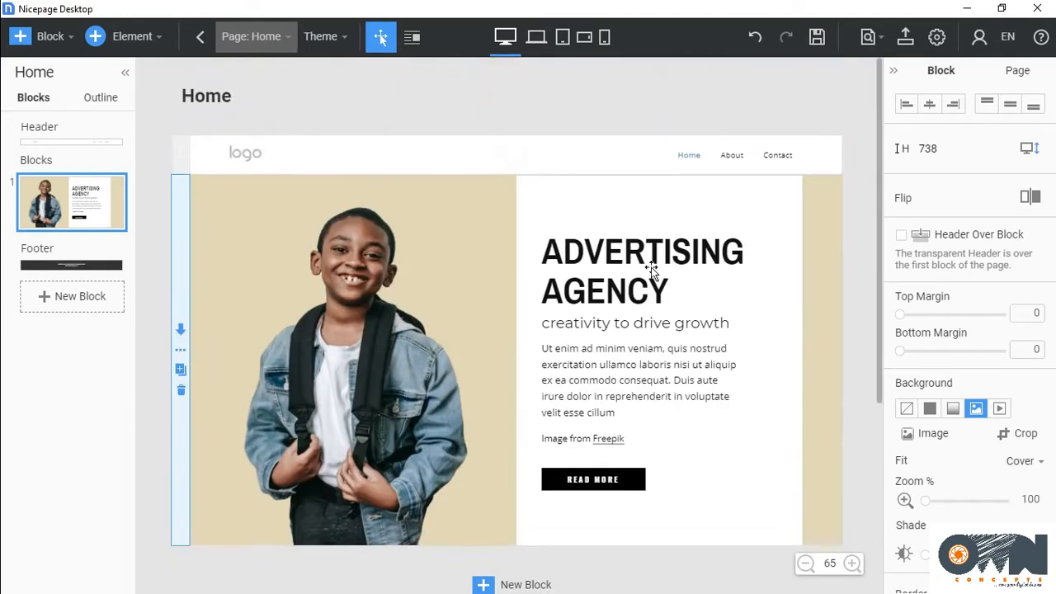
{"action": "scroll", "coordinate": [482, 299], "scroll_direction": "down", "scroll_amount": 3}
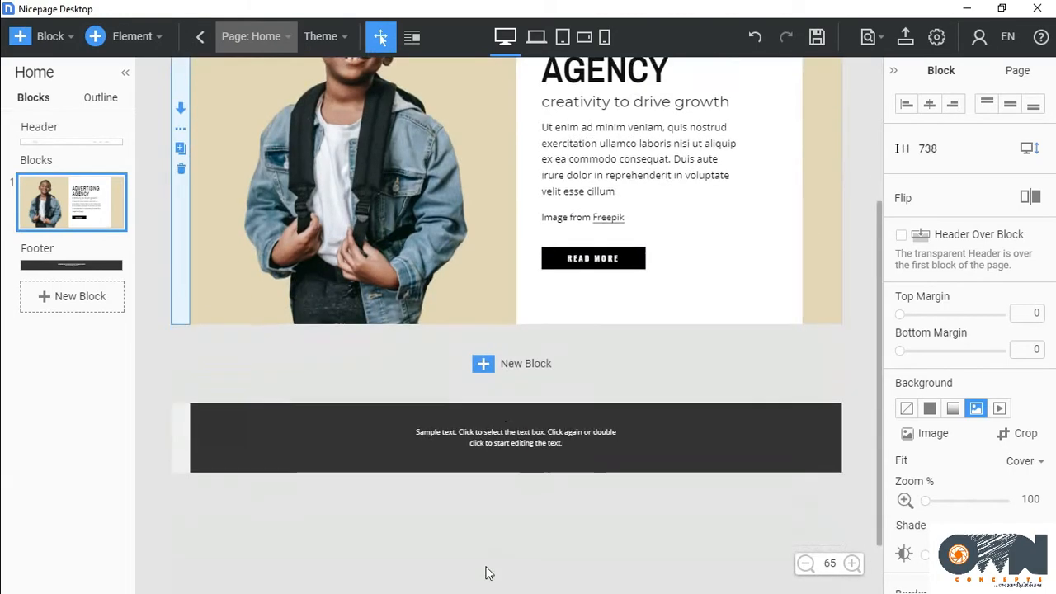
{"action": "left_click", "coordinate": [485, 359]}
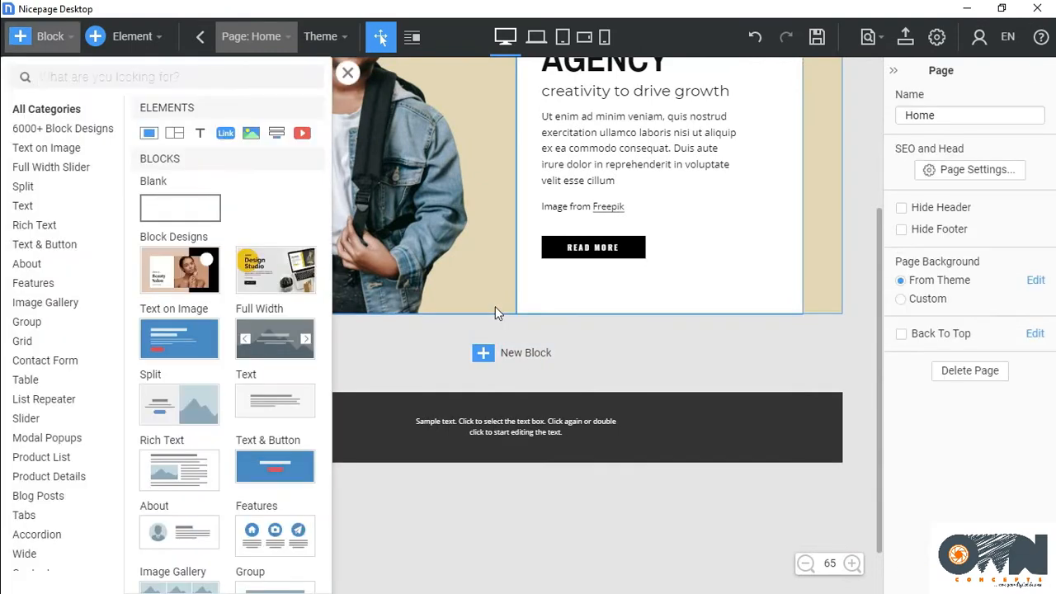
{"action": "left_click", "coordinate": [280, 279]}
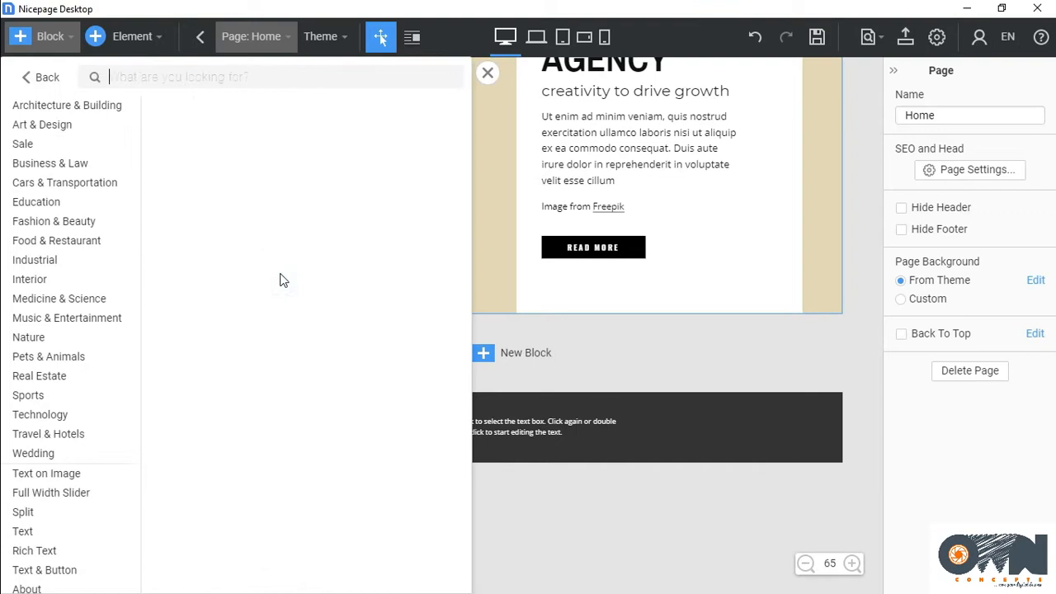
{"action": "scroll", "coordinate": [357, 437], "scroll_direction": "down", "scroll_amount": 1}
{"action": "scroll", "coordinate": [355, 438], "scroll_direction": "down", "scroll_amount": 5}
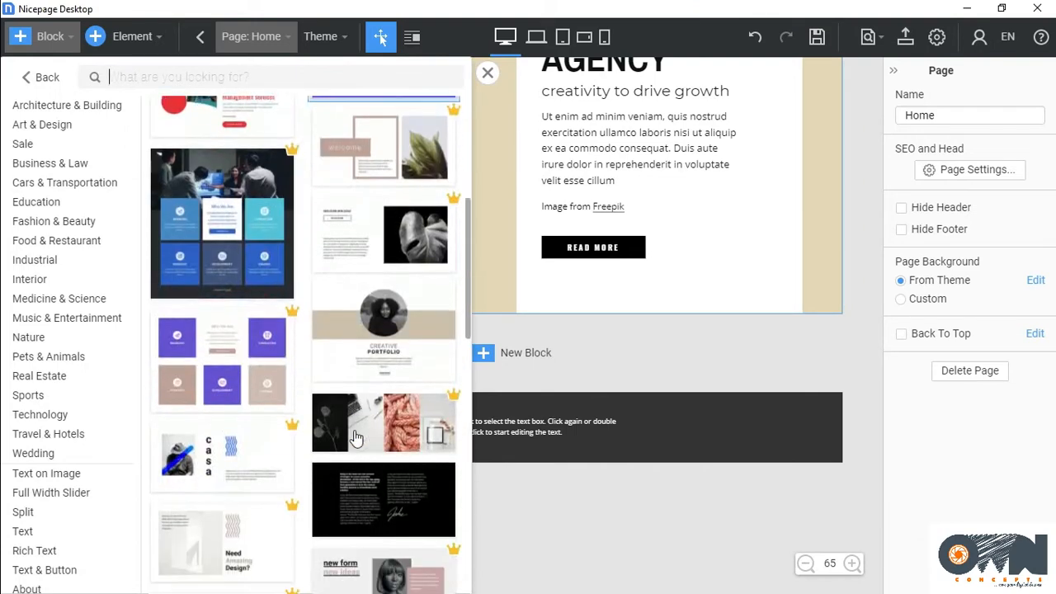
{"action": "scroll", "coordinate": [356, 437], "scroll_direction": "up", "scroll_amount": 2}
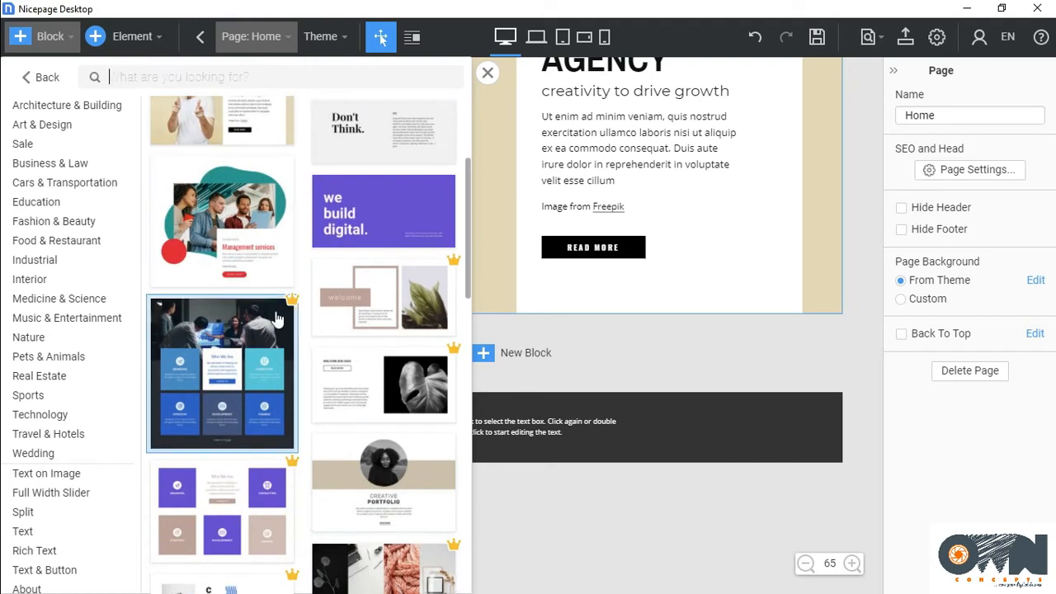
{"action": "scroll", "coordinate": [278, 320], "scroll_direction": "down", "scroll_amount": 7}
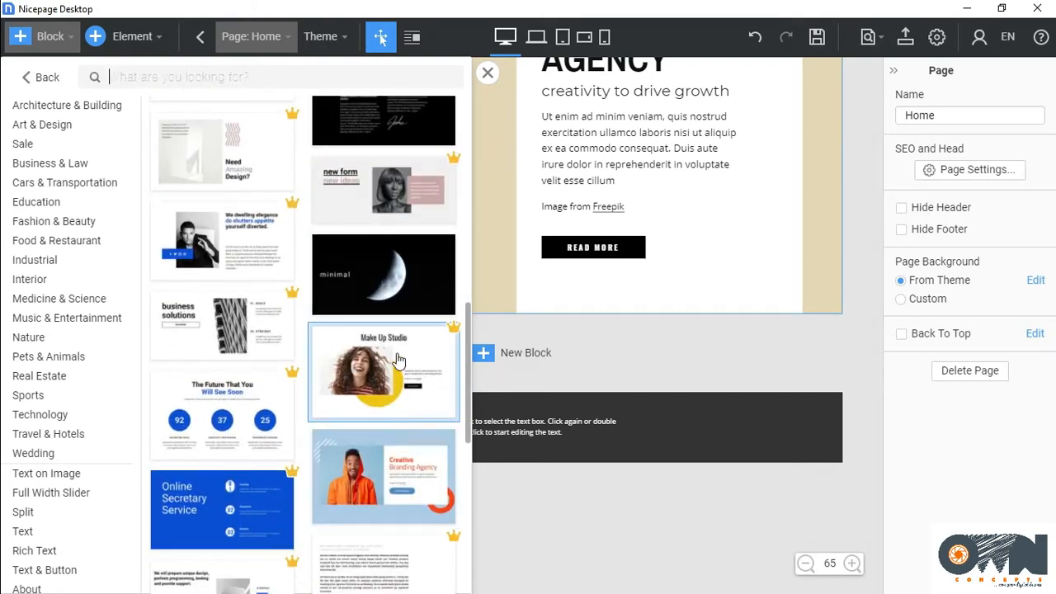
{"action": "left_click", "coordinate": [406, 471]}
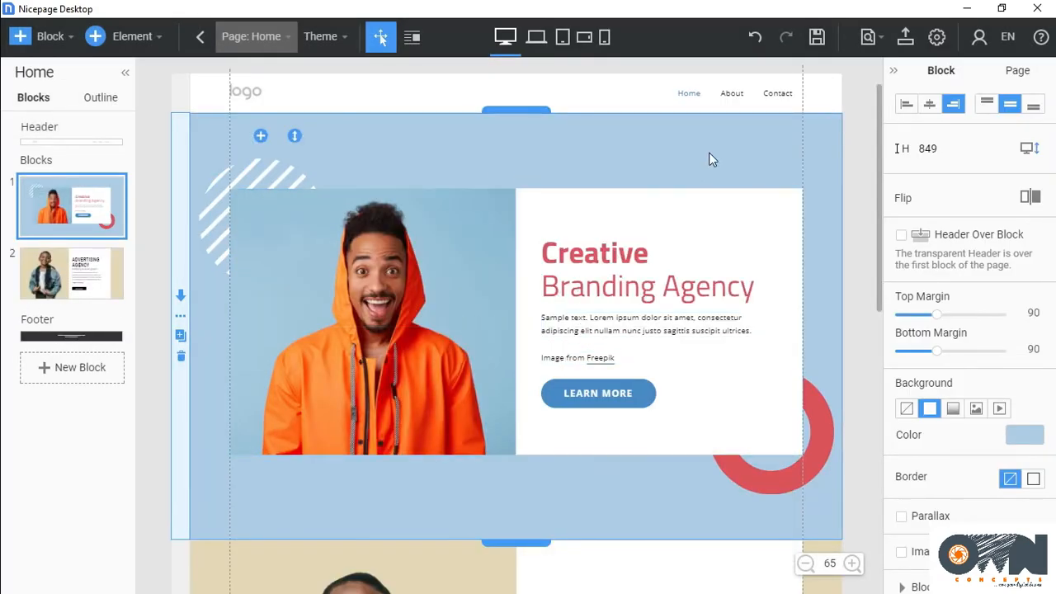
Review the Home page layout from the header through the Creative Branding Agency and Advertising Agency blocks to the footer
{"action": "scroll", "coordinate": [707, 157], "scroll_direction": "up", "scroll_amount": 1}
{"action": "scroll", "coordinate": [710, 214], "scroll_direction": "down", "scroll_amount": 5}
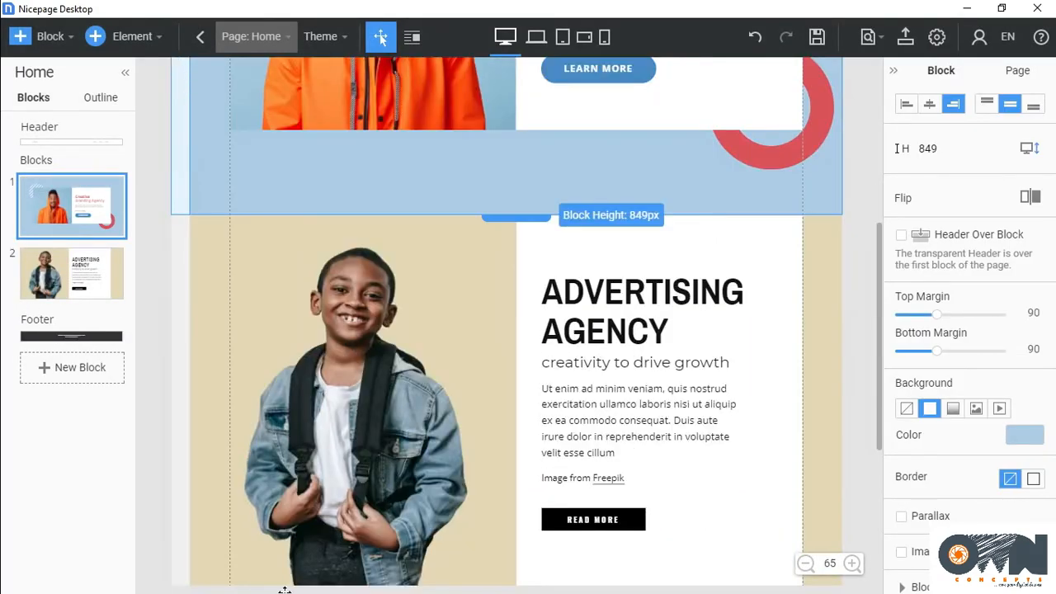
{"action": "scroll", "coordinate": [465, 302], "scroll_direction": "up", "scroll_amount": 5}
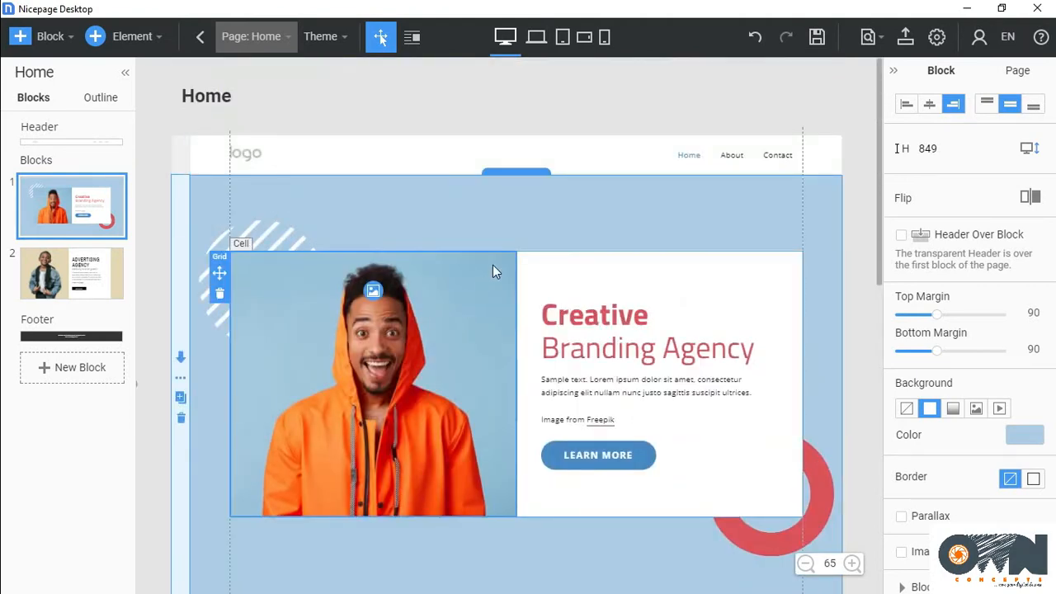
{"action": "scroll", "coordinate": [518, 358], "scroll_direction": "down", "scroll_amount": 5}
{"action": "scroll", "coordinate": [518, 358], "scroll_direction": "down", "scroll_amount": 2}
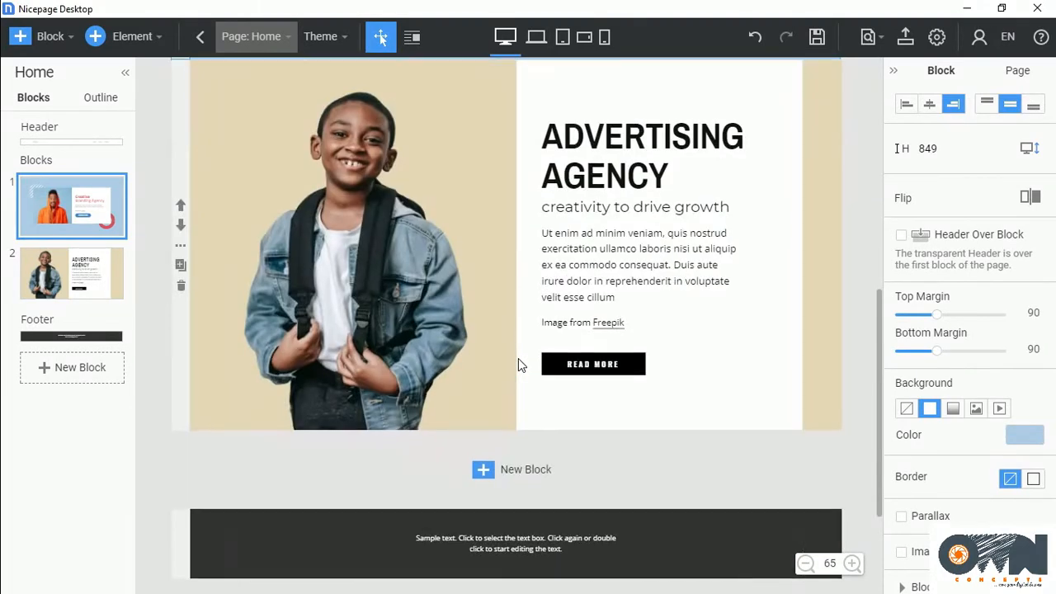
{"action": "scroll", "coordinate": [518, 358], "scroll_direction": "down", "scroll_amount": 3}
{"action": "scroll", "coordinate": [518, 358], "scroll_direction": "up", "scroll_amount": 10}
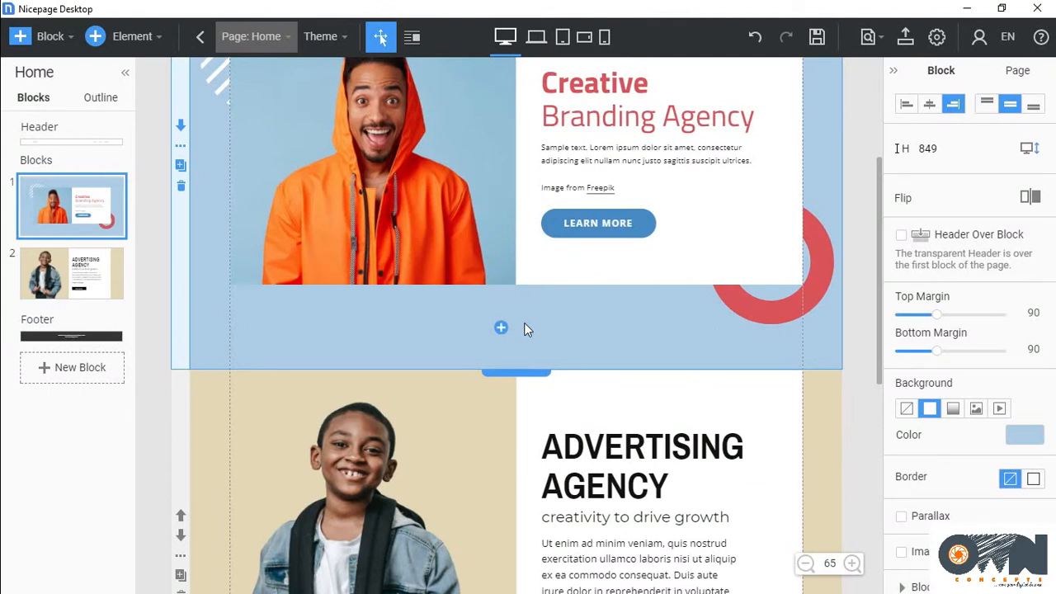
Move the Creative Branding Agency block below the Advertising Agency block on the Home page
{"action": "scroll", "coordinate": [523, 330], "scroll_direction": "up", "scroll_amount": 3}
{"action": "scroll", "coordinate": [514, 306], "scroll_direction": "down", "scroll_amount": 2}
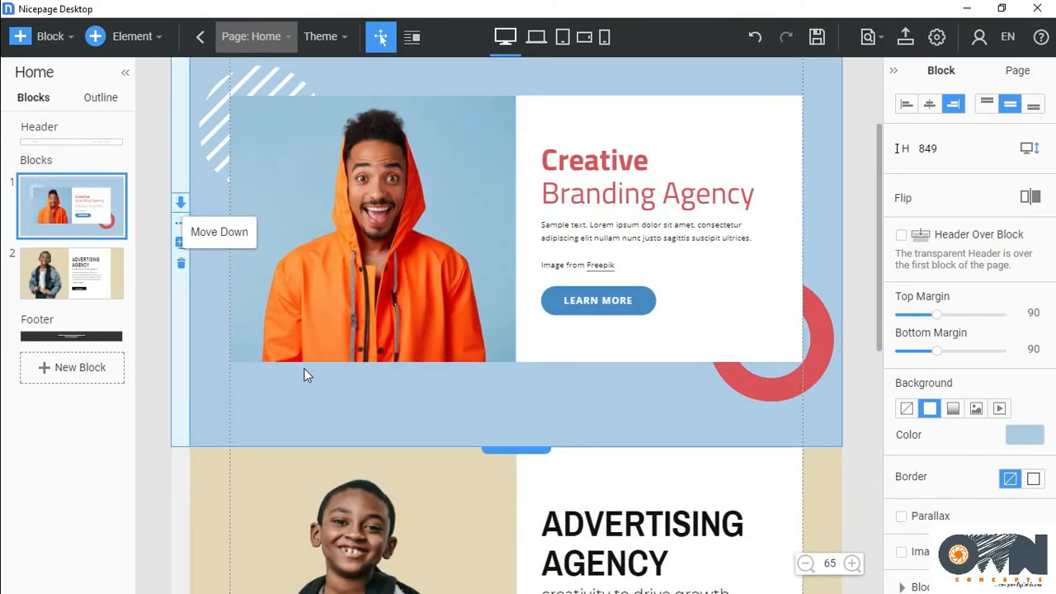
{"action": "scroll", "coordinate": [508, 219], "scroll_direction": "up", "scroll_amount": 5}
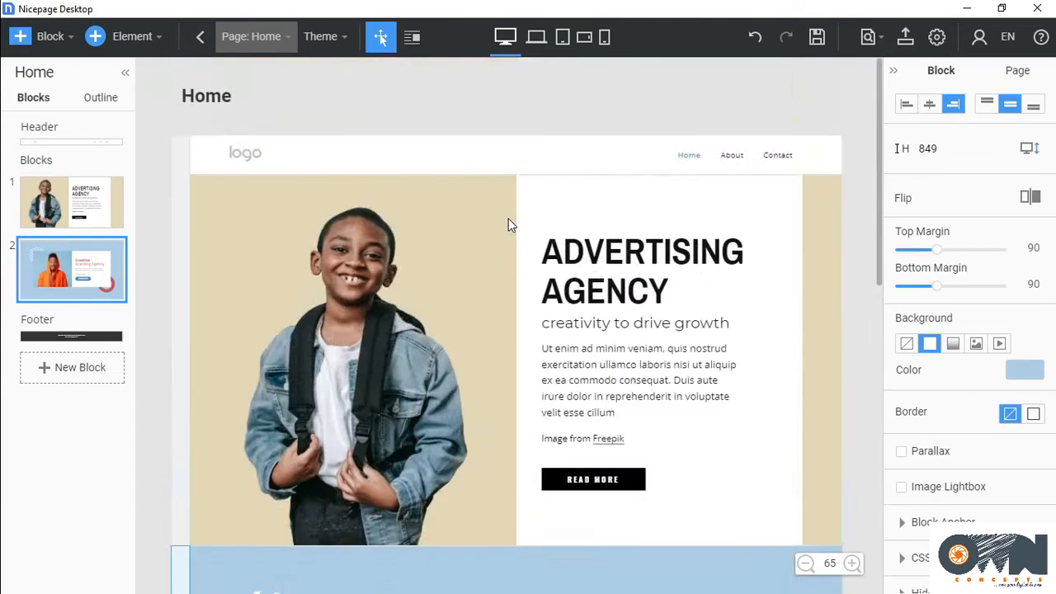
Review the reordered Home page from the header through both agency blocks down to the footer
{"action": "scroll", "coordinate": [508, 221], "scroll_direction": "down", "scroll_amount": 5}
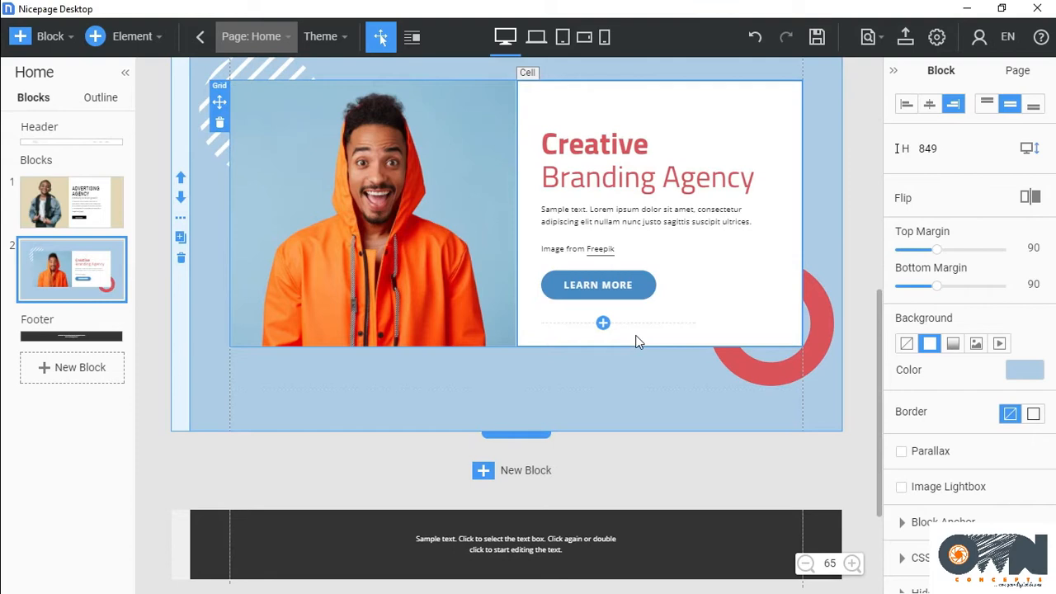
{"action": "scroll", "coordinate": [635, 340], "scroll_direction": "up", "scroll_amount": 3}
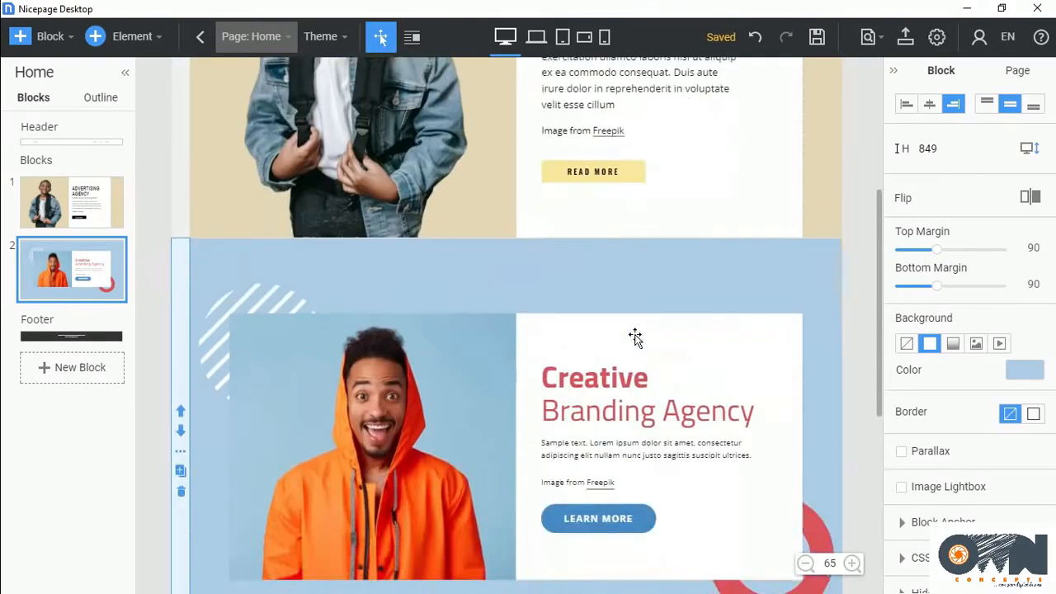
{"action": "scroll", "coordinate": [635, 336], "scroll_direction": "down", "scroll_amount": 3}
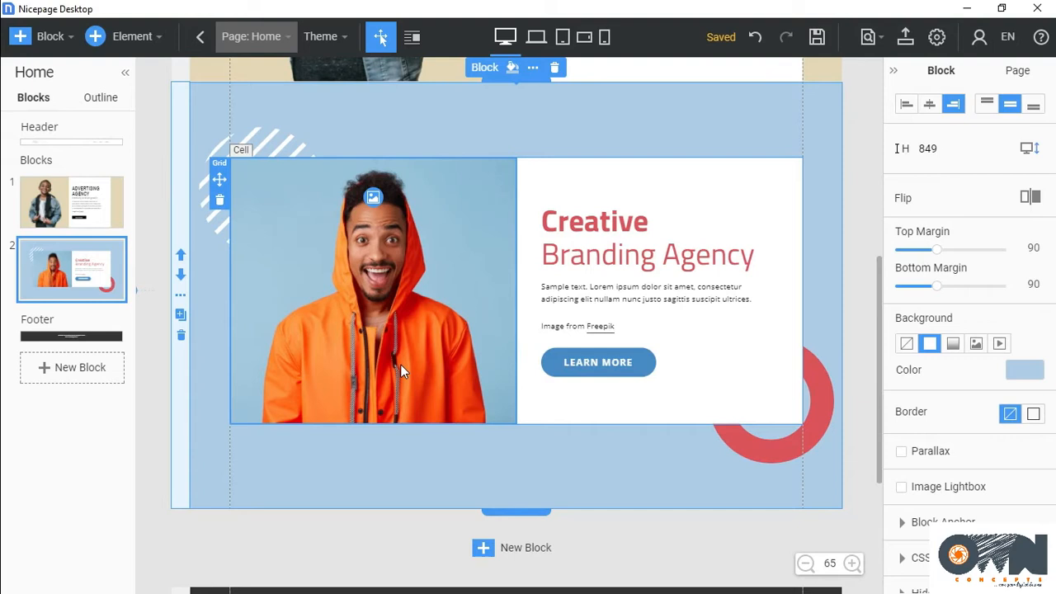
{"action": "scroll", "coordinate": [459, 347], "scroll_direction": "up", "scroll_amount": 9}
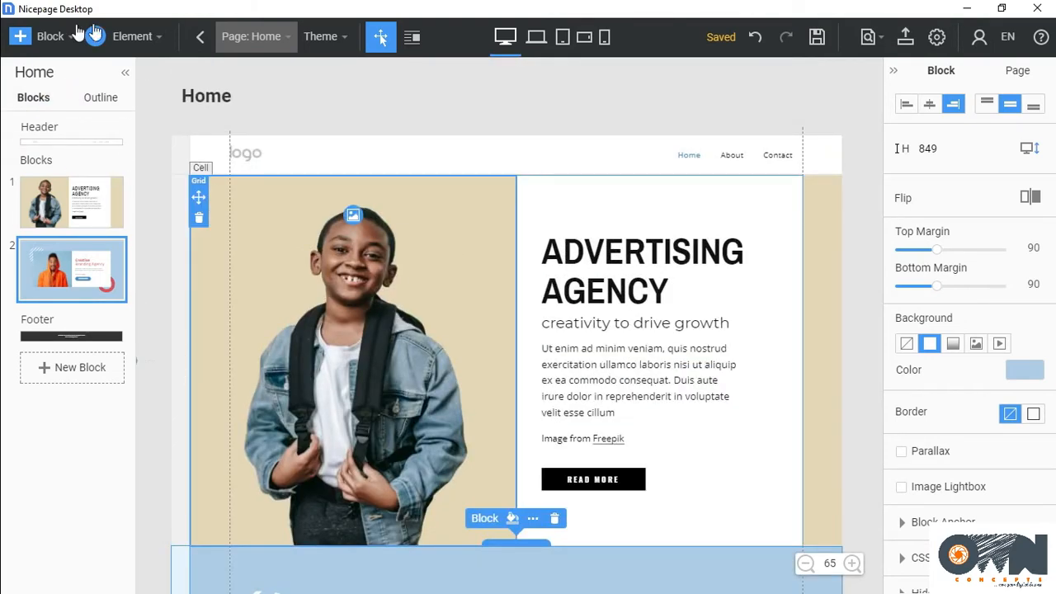
{"action": "scroll", "coordinate": [564, 255], "scroll_direction": "down", "scroll_amount": 8}
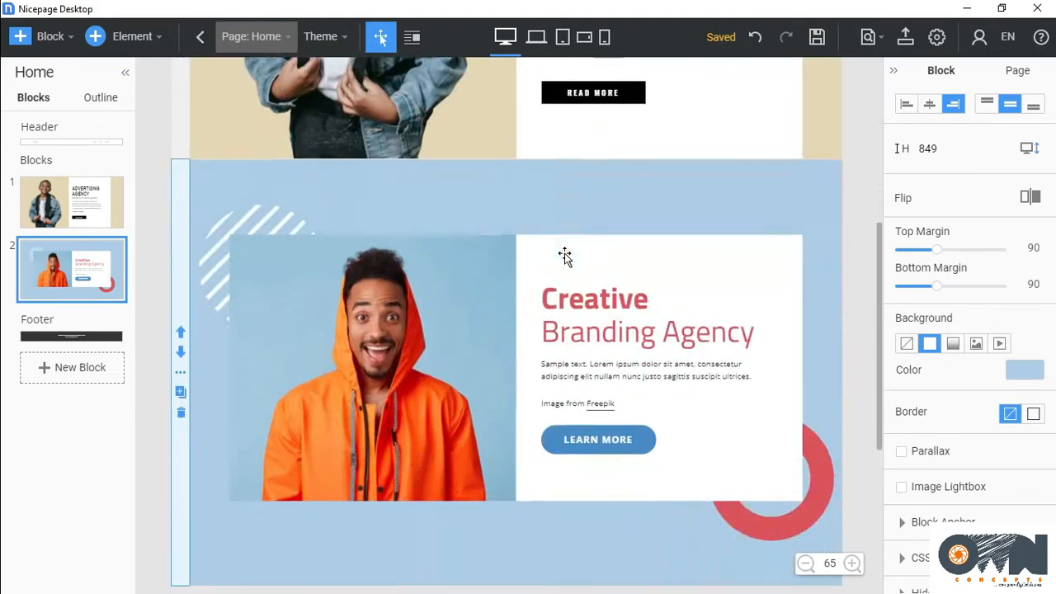
{"action": "scroll", "coordinate": [565, 282], "scroll_direction": "down", "scroll_amount": 3}
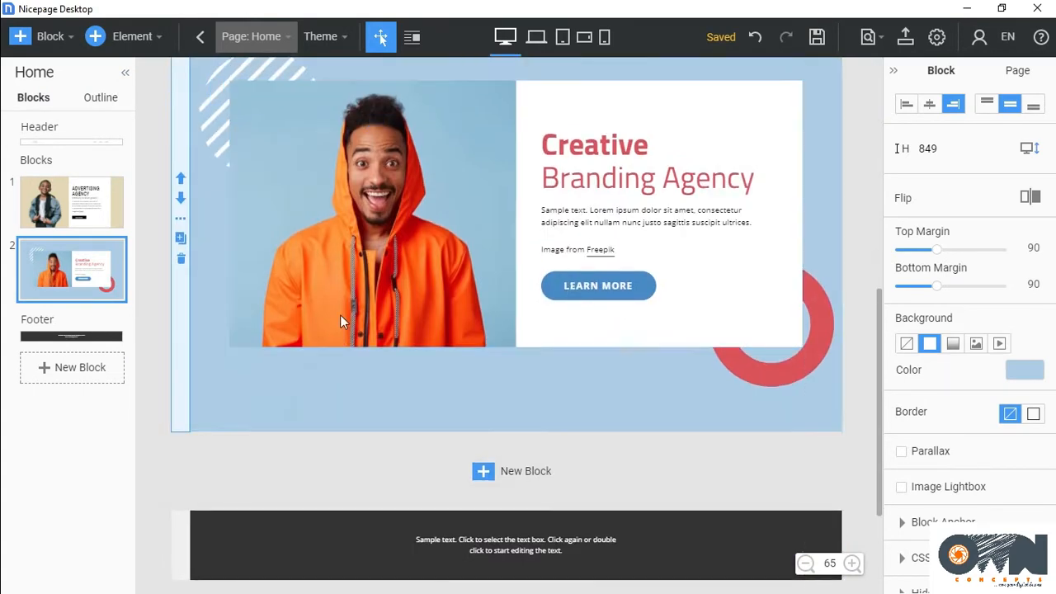
{"action": "scroll", "coordinate": [340, 314], "scroll_direction": "up", "scroll_amount": 11}
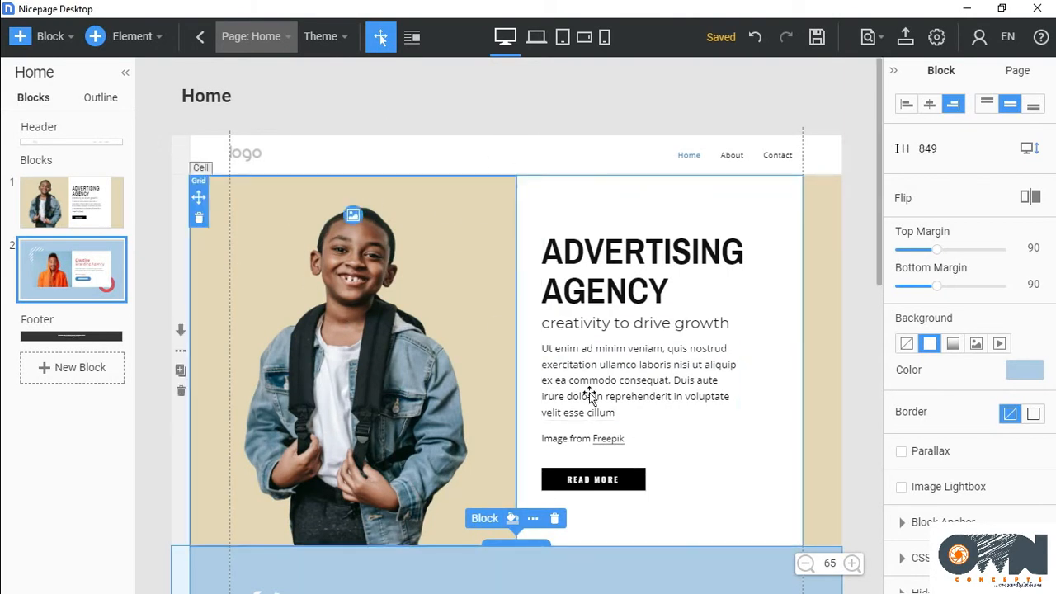
Add the Full Width Slider block with the "Sample Long Headline To Change With Your Text" title to the Home page
{"action": "left_click", "coordinate": [41, 36]}
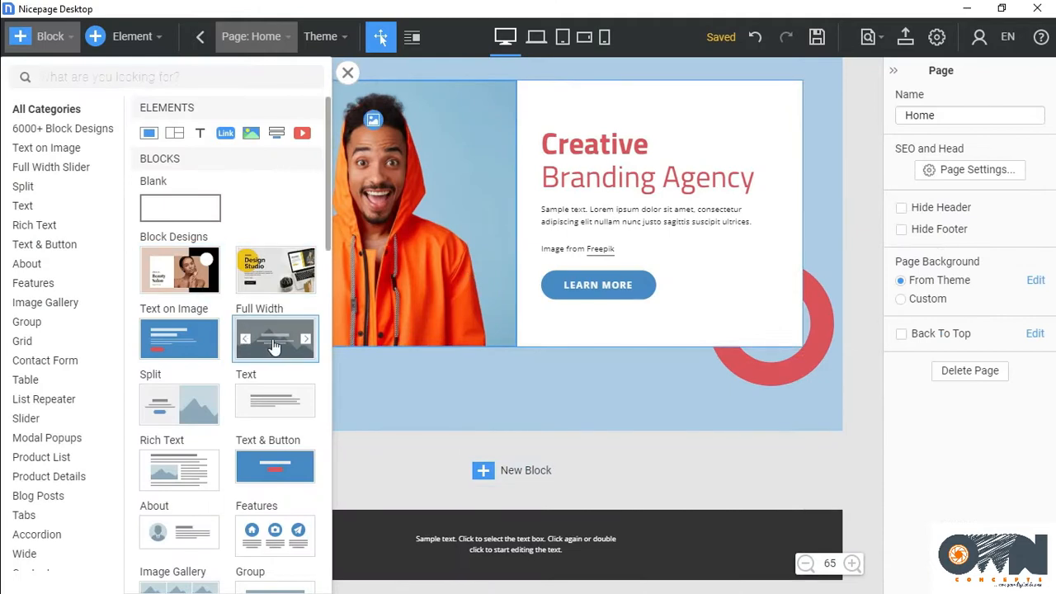
{"action": "scroll", "coordinate": [277, 344], "scroll_direction": "down", "scroll_amount": 2}
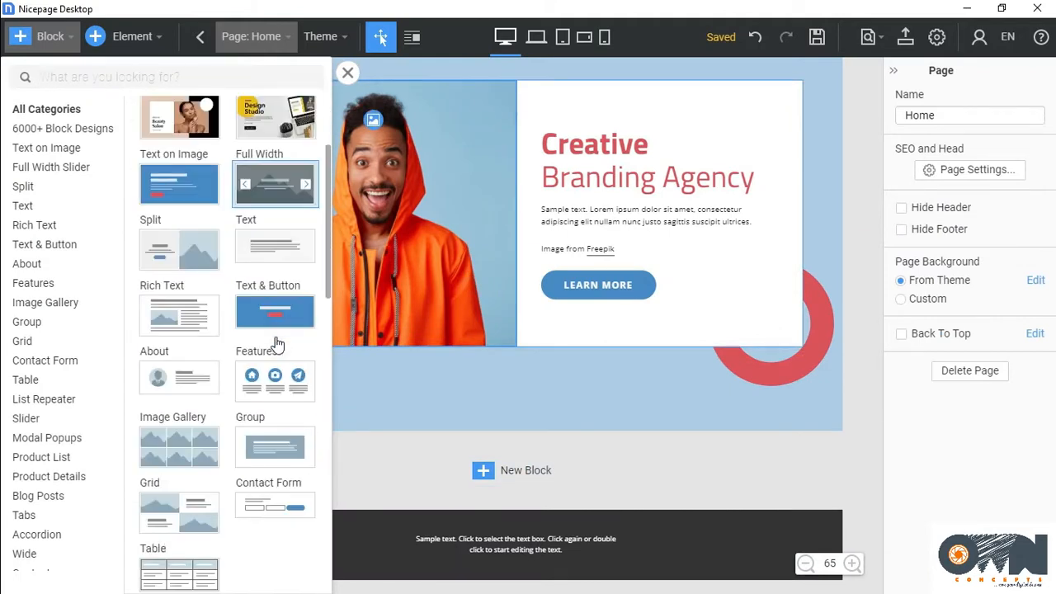
{"action": "left_click", "coordinate": [272, 183]}
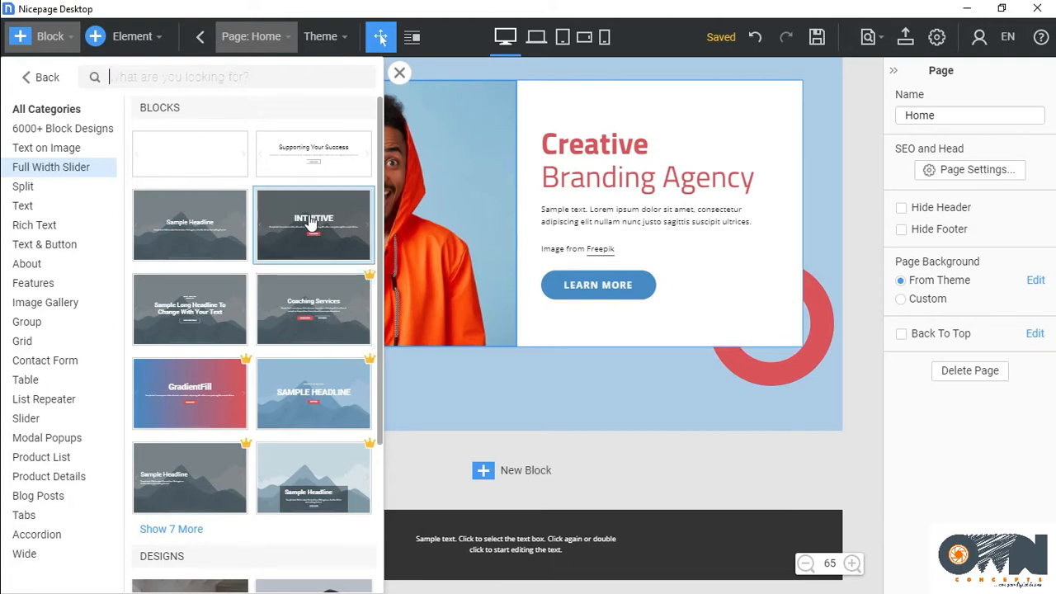
{"action": "left_click", "coordinate": [201, 312]}
{"action": "scroll", "coordinate": [557, 305], "scroll_direction": "up", "scroll_amount": 5}
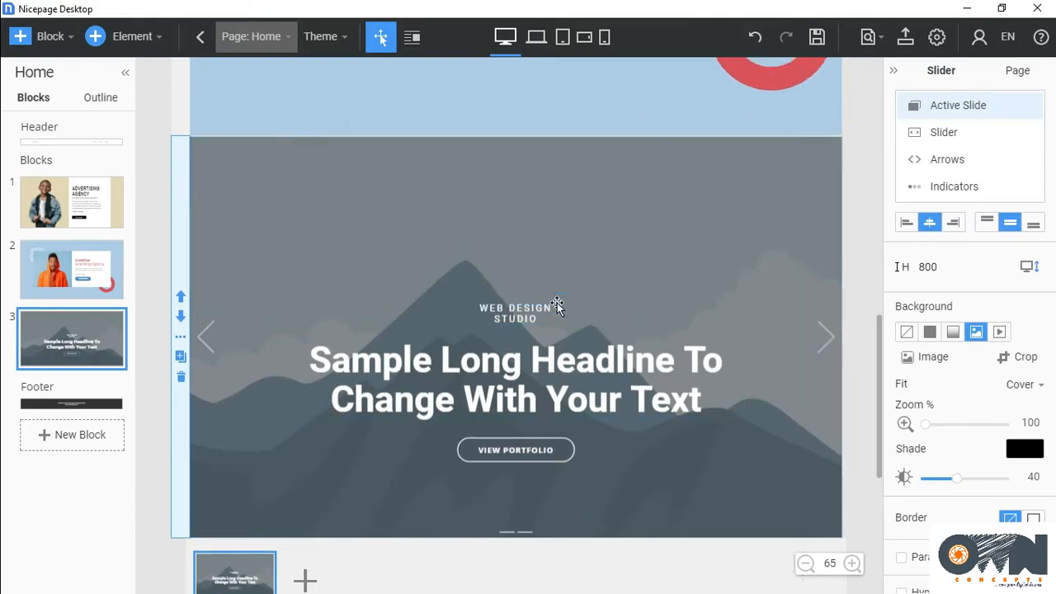
Move the slider block up above both agency blocks so it comes first on the page
{"action": "scroll", "coordinate": [557, 304], "scroll_direction": "up", "scroll_amount": 3}
{"action": "scroll", "coordinate": [558, 303], "scroll_direction": "down", "scroll_amount": 15}
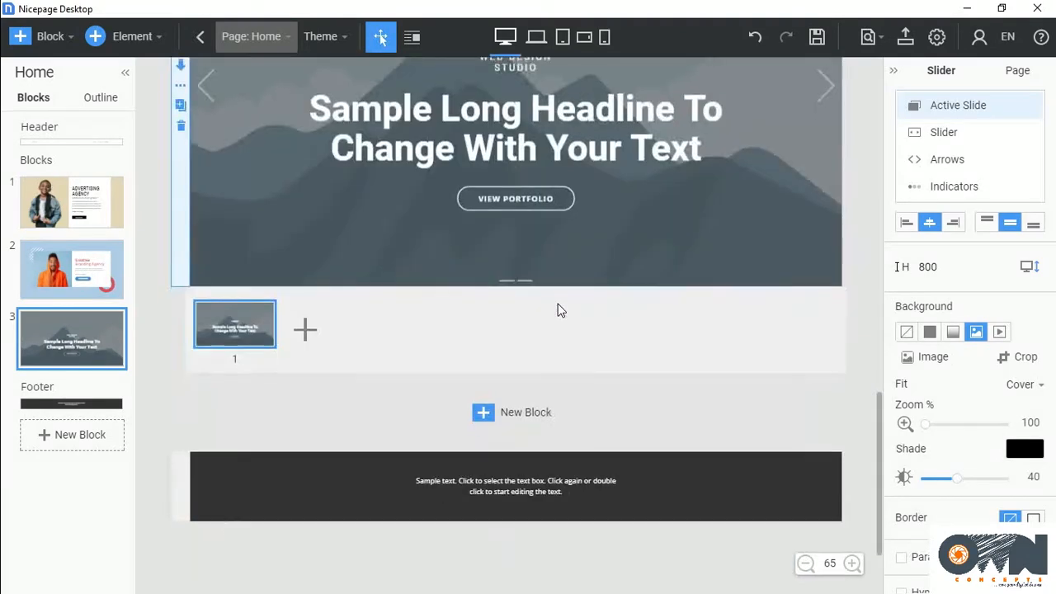
{"action": "scroll", "coordinate": [212, 236], "scroll_direction": "up", "scroll_amount": 4}
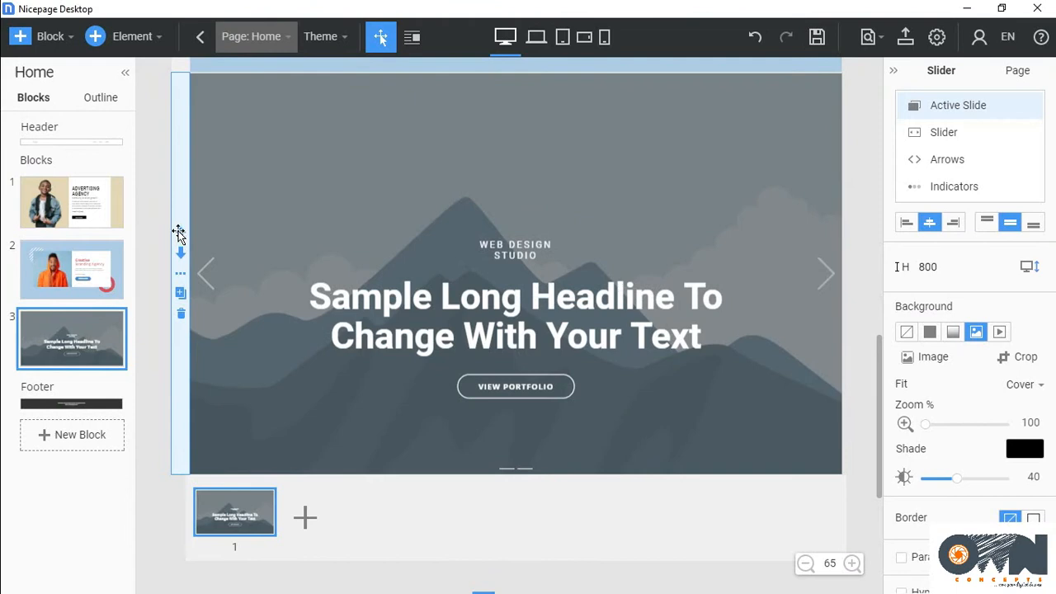
{"action": "left_click", "coordinate": [288, 108]}
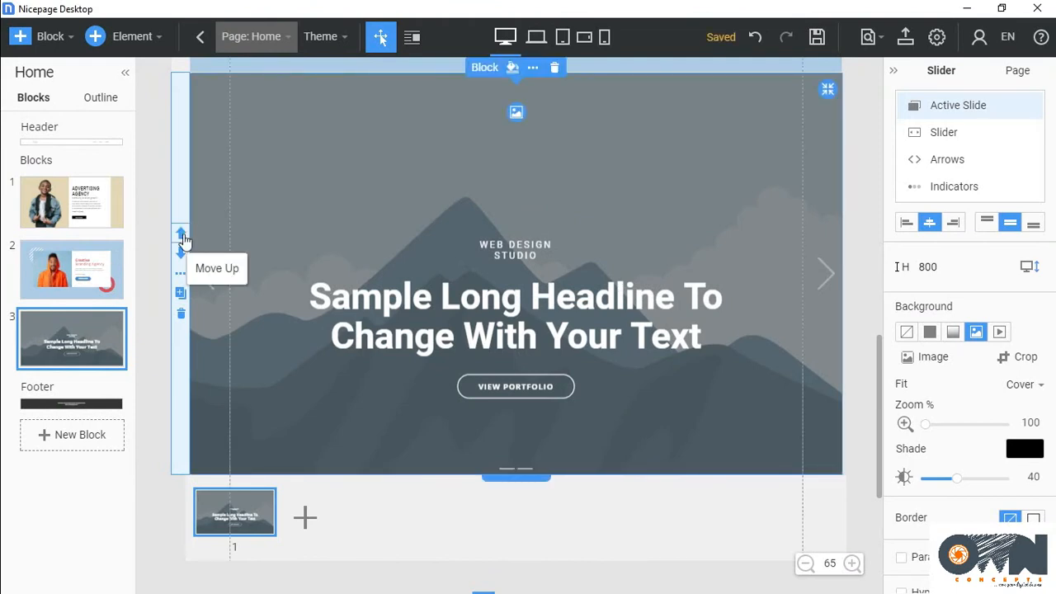
{"action": "left_click", "coordinate": [182, 237]}
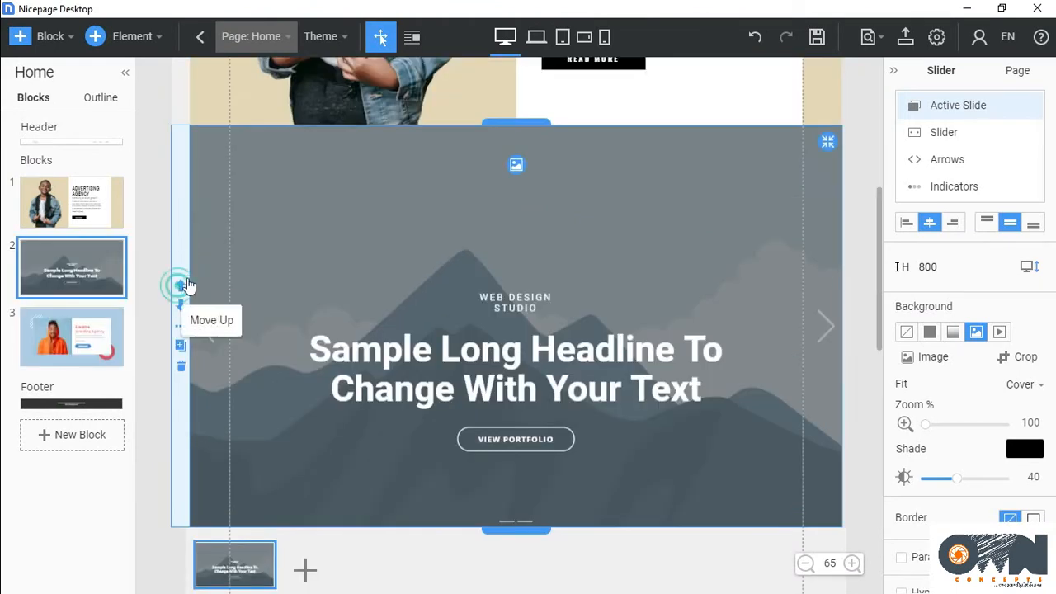
{"action": "scroll", "coordinate": [576, 359], "scroll_direction": "down", "scroll_amount": 7}
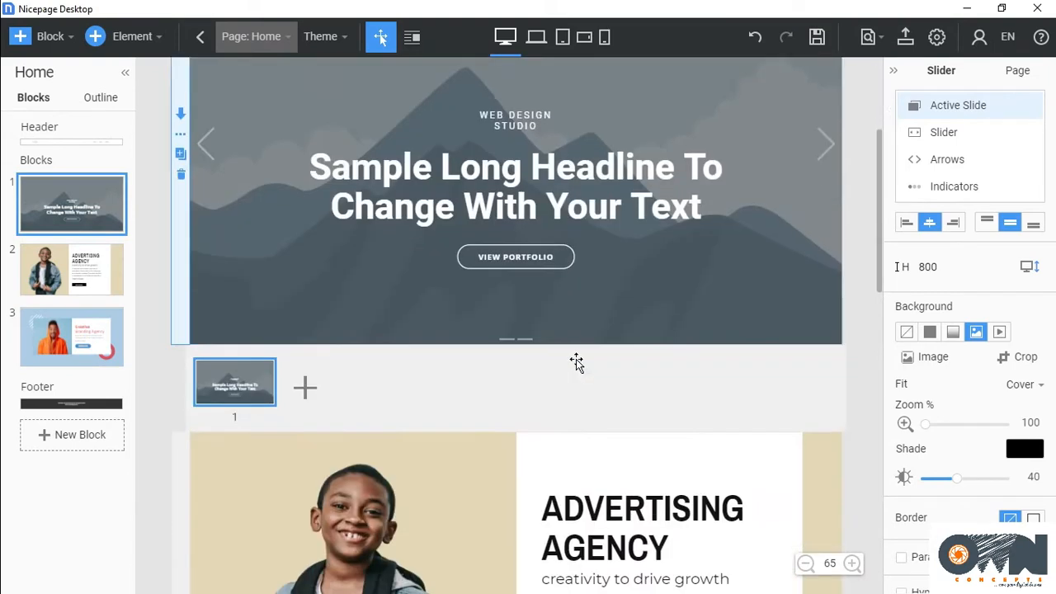
{"action": "scroll", "coordinate": [576, 359], "scroll_direction": "up", "scroll_amount": 7}
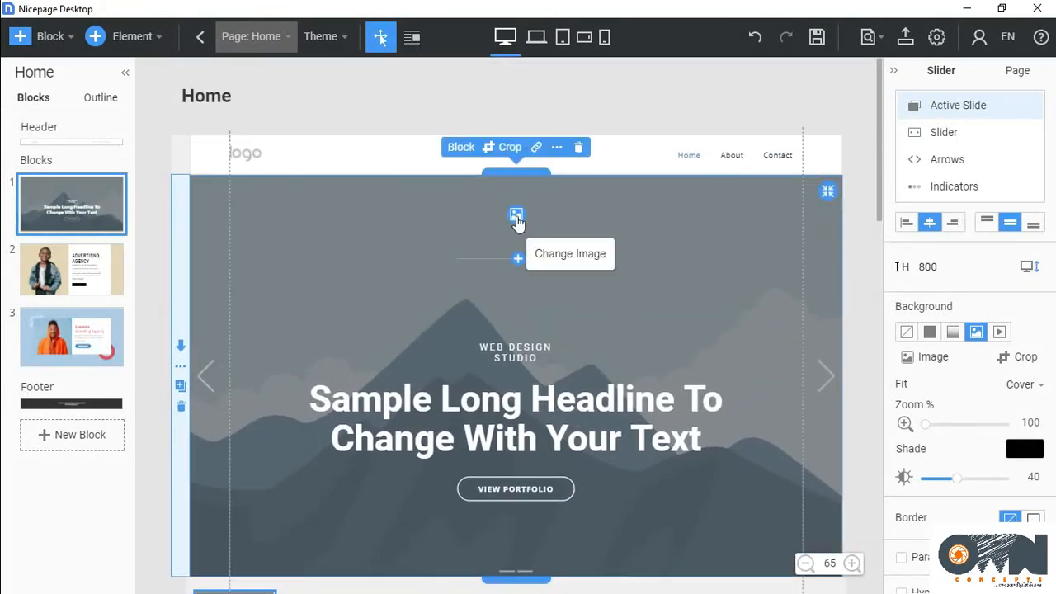
Replace the slide's background image with the Pixabay photo of a small bird on snowy branches
{"action": "left_click", "coordinate": [514, 216]}
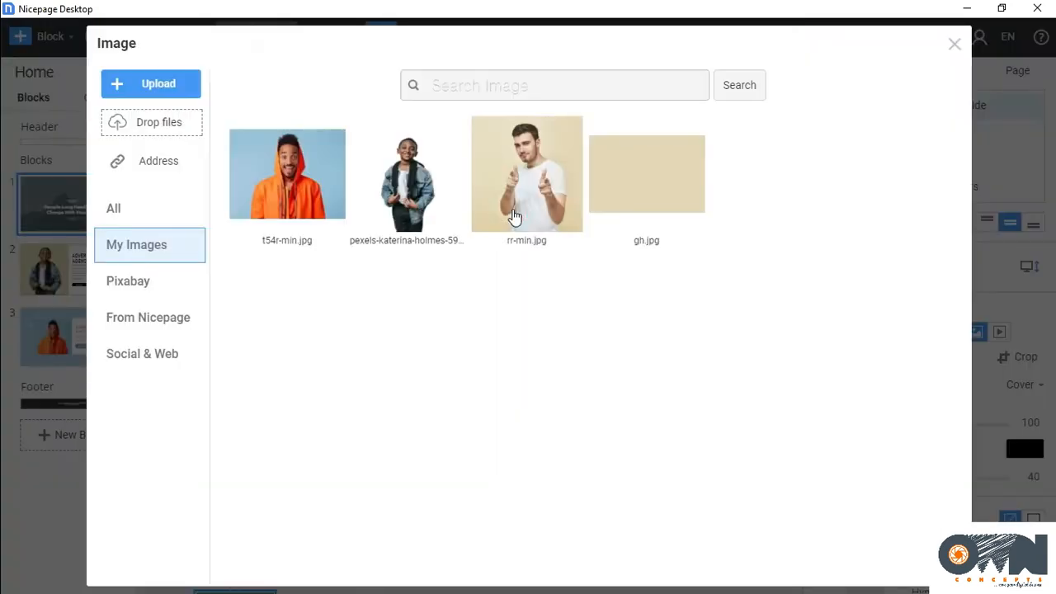
{"action": "left_click", "coordinate": [147, 283]}
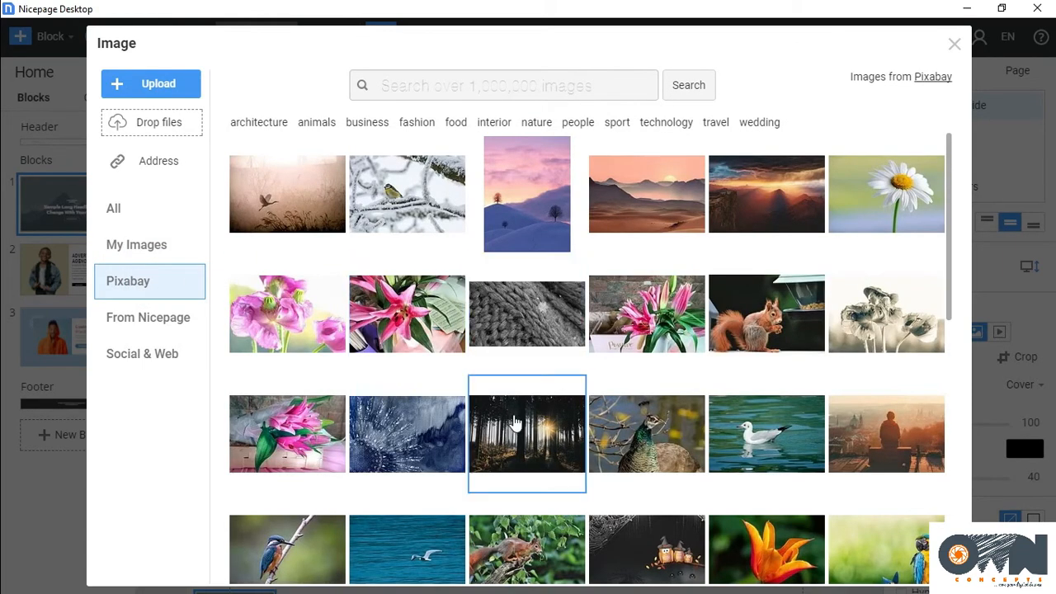
{"action": "scroll", "coordinate": [516, 423], "scroll_direction": "down", "scroll_amount": 2}
{"action": "scroll", "coordinate": [516, 422], "scroll_direction": "down", "scroll_amount": 3}
{"action": "scroll", "coordinate": [515, 422], "scroll_direction": "down", "scroll_amount": 1}
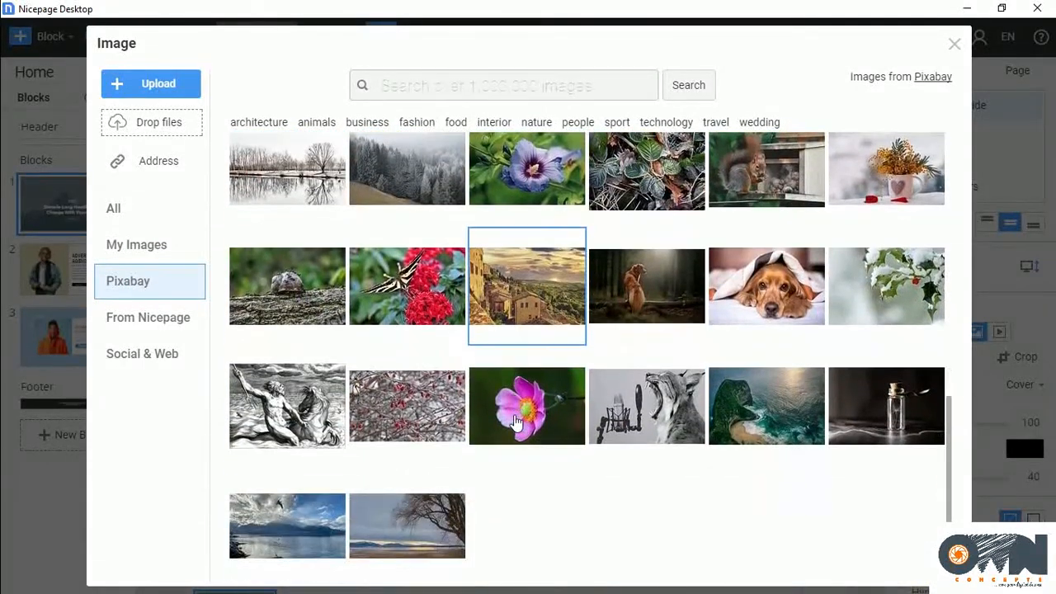
{"action": "scroll", "coordinate": [516, 422], "scroll_direction": "up", "scroll_amount": 8}
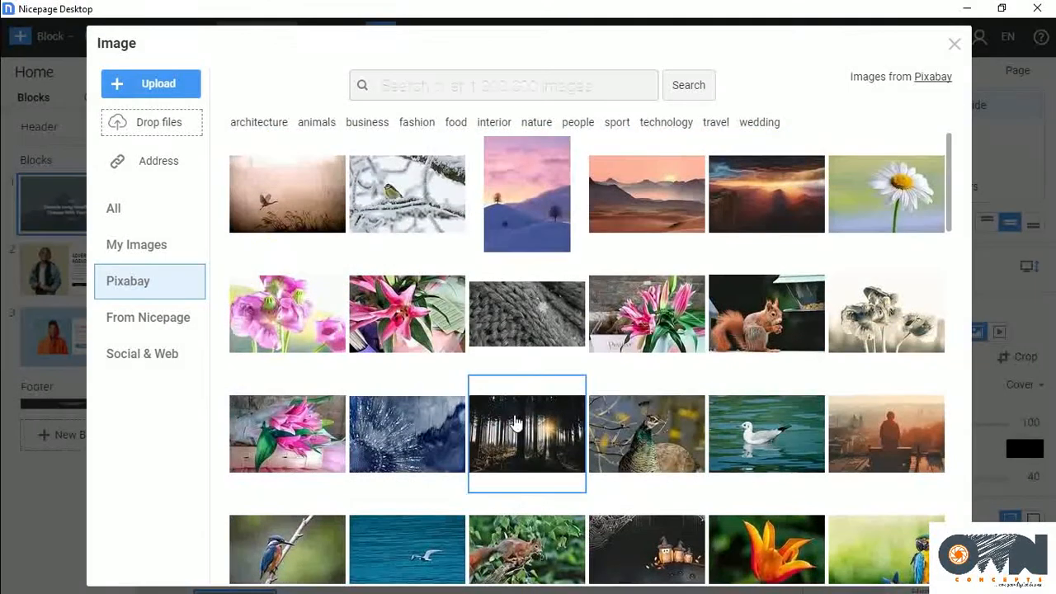
{"action": "left_click", "coordinate": [402, 158]}
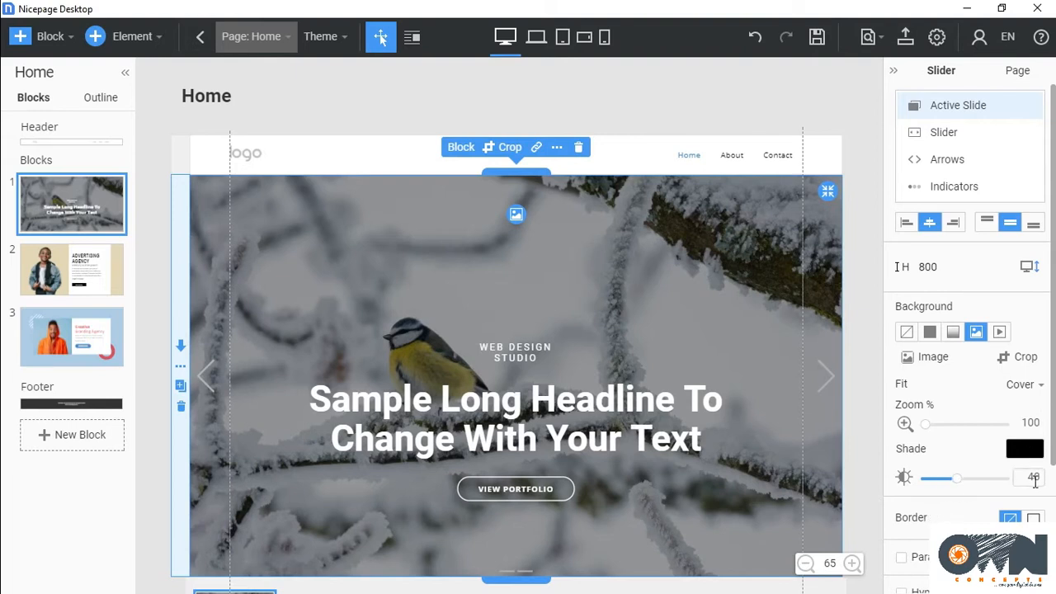
Try shade values of 0, 30 and 35 on the slide's background image
{"action": "left_click_drag", "start_coordinate": [960, 486], "coordinate": [819, 505]}
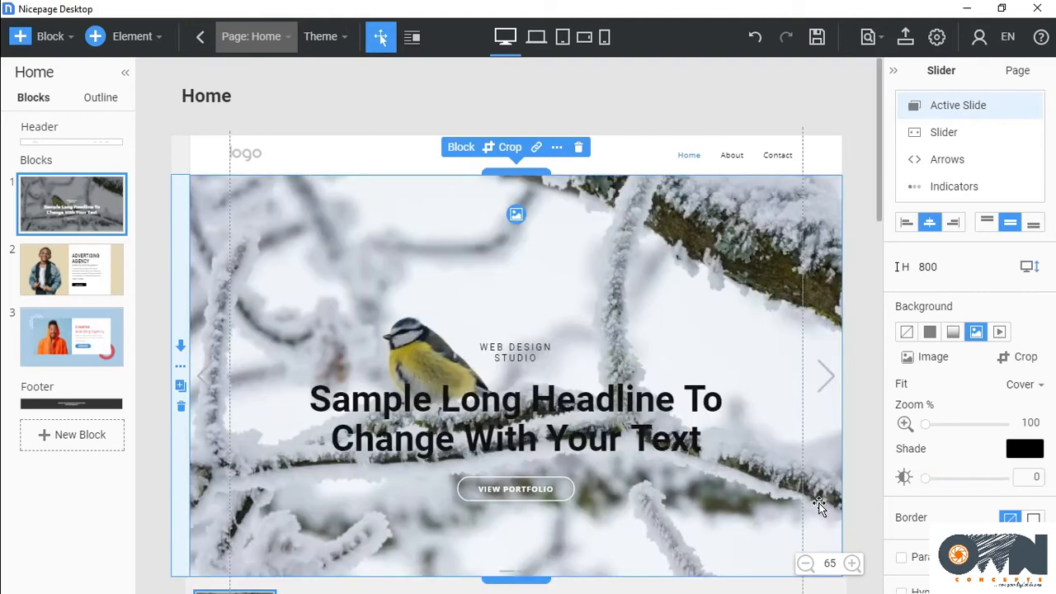
{"action": "left_click_drag", "start_coordinate": [926, 486], "coordinate": [953, 488]}
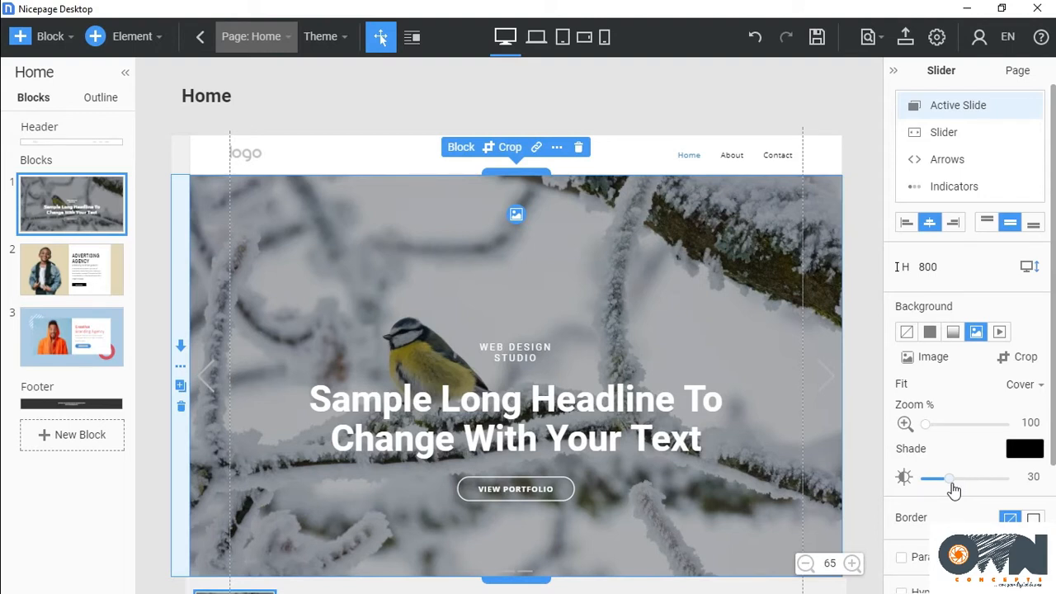
{"action": "left_click_drag", "start_coordinate": [951, 485], "coordinate": [899, 488]}
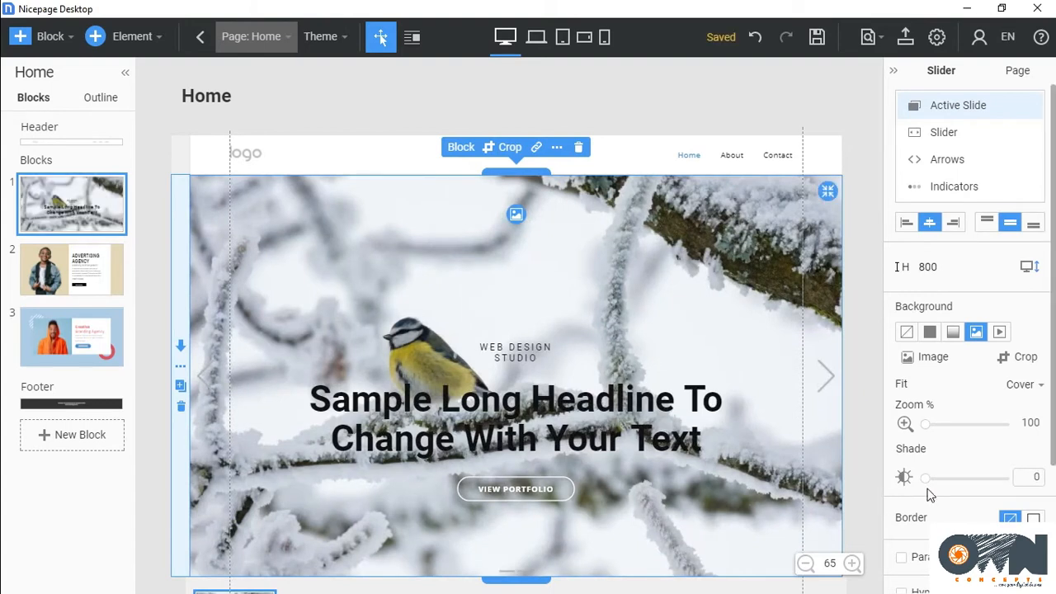
{"action": "left_click_drag", "start_coordinate": [924, 478], "coordinate": [955, 488]}
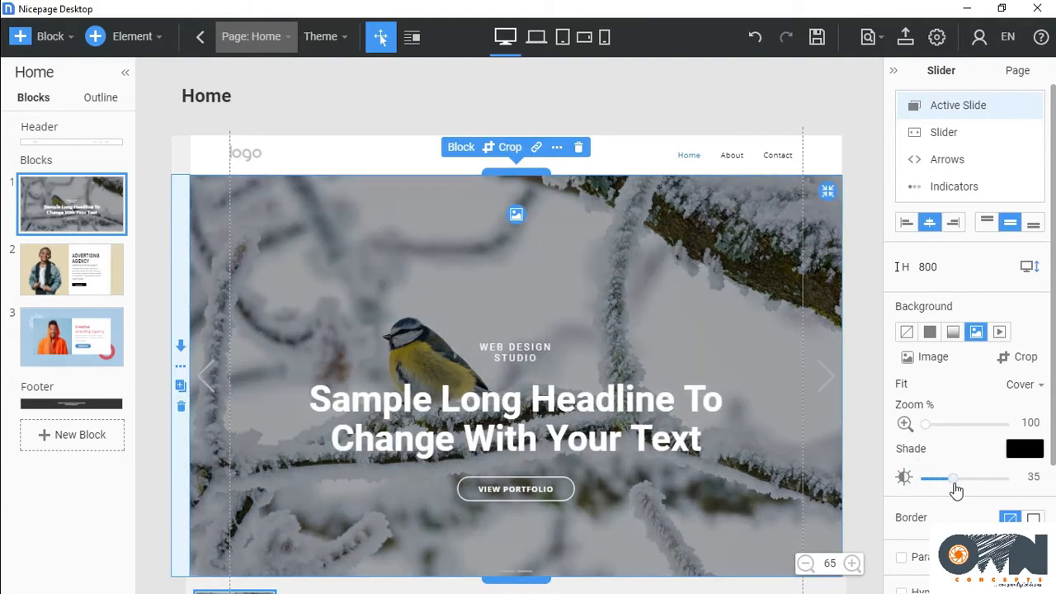
{"action": "left_click_drag", "start_coordinate": [954, 481], "coordinate": [909, 498]}
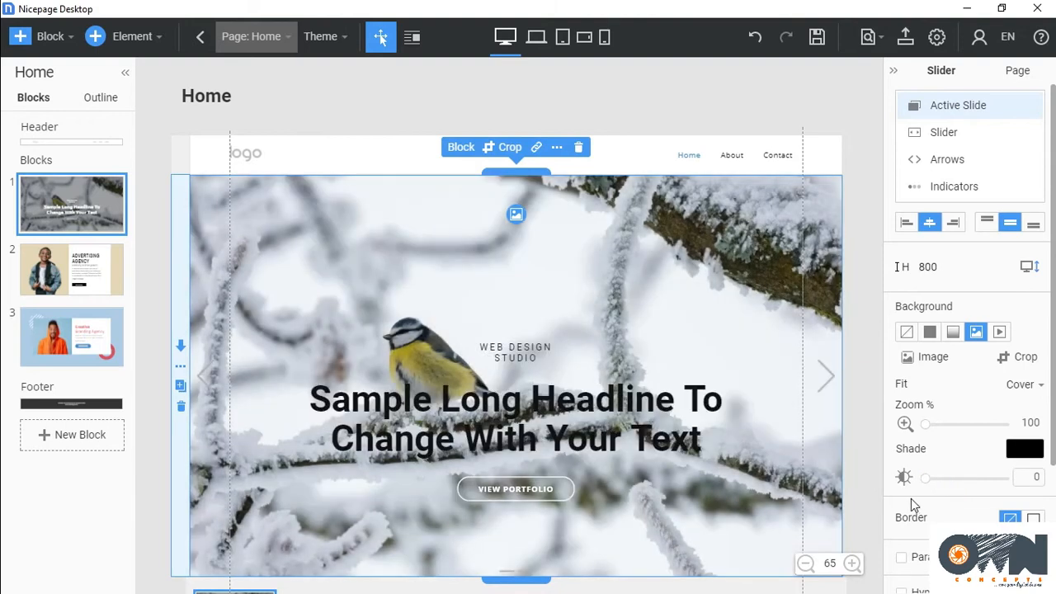
Set the shade of the slide's background image to 30
{"action": "left_click_drag", "start_coordinate": [929, 484], "coordinate": [955, 487]}
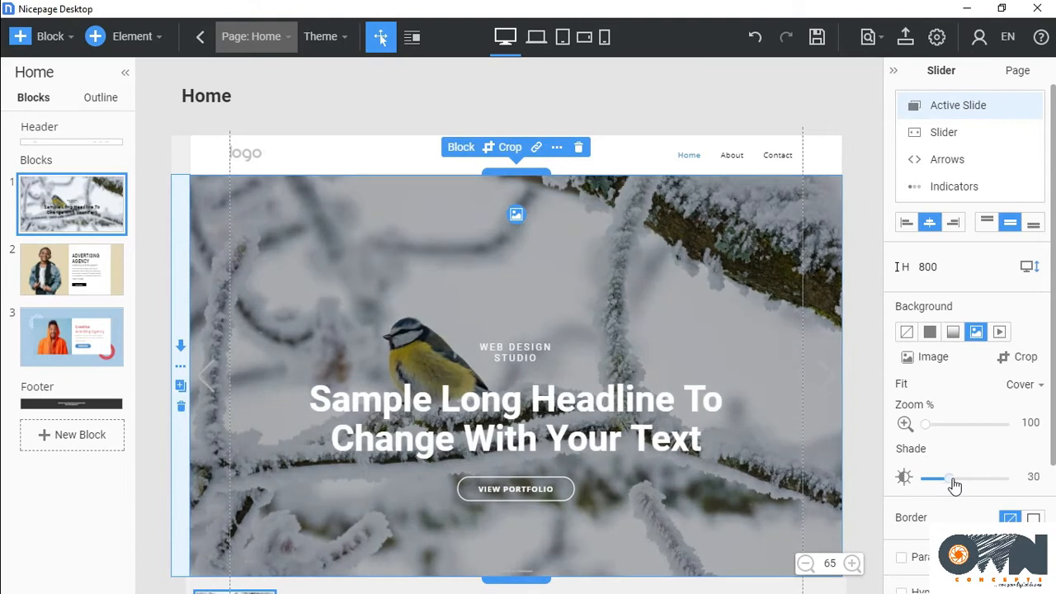
{"action": "scroll", "coordinate": [827, 366], "scroll_direction": "down", "scroll_amount": 2}
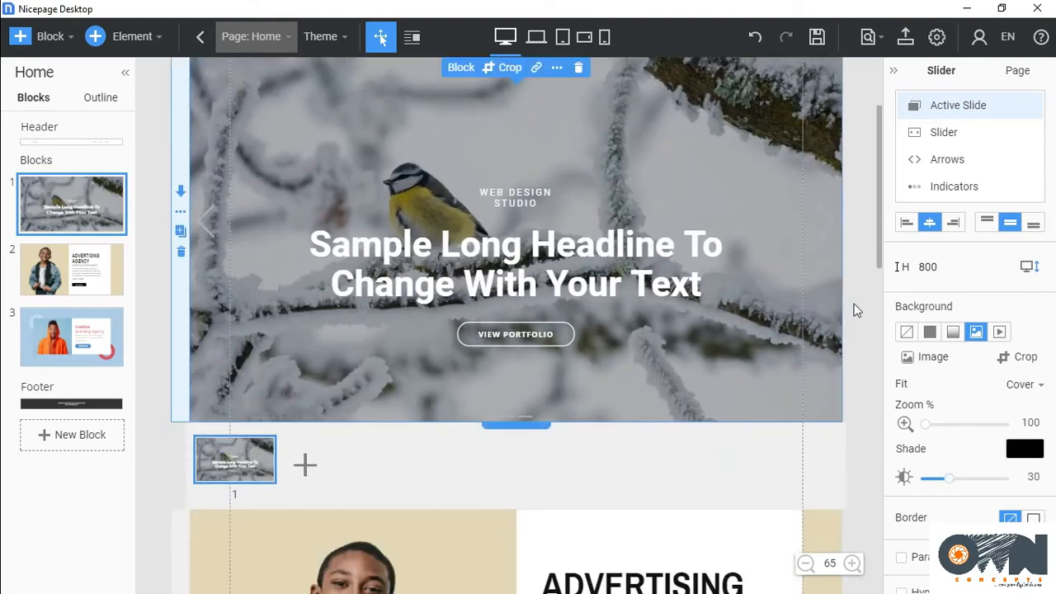
{"action": "scroll", "coordinate": [627, 297], "scroll_direction": "up", "scroll_amount": 2}
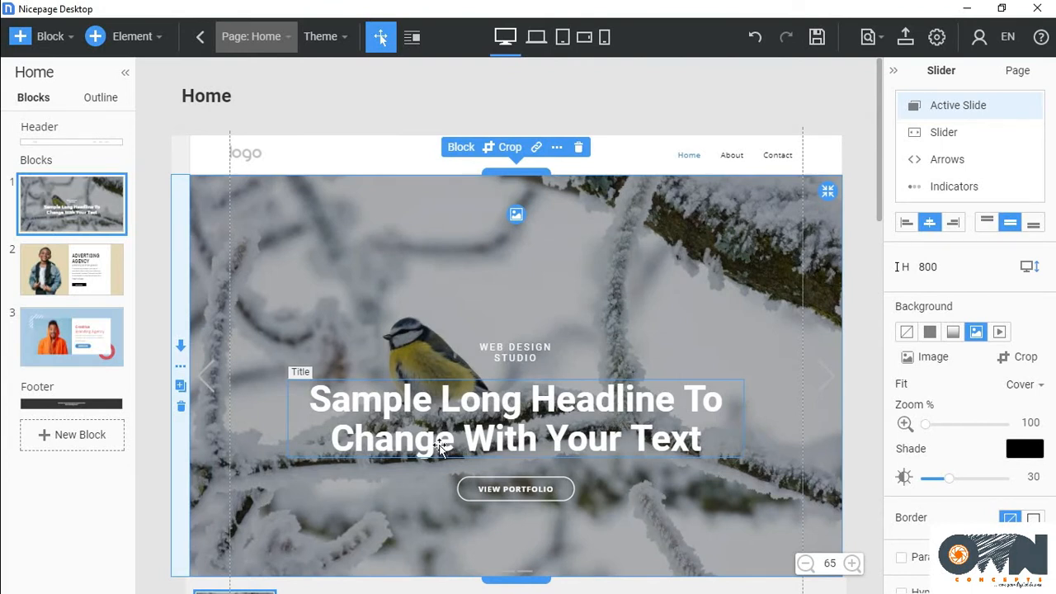
Replace the slide's headline text with "Welcome to my NICE PAGE"
{"action": "left_click", "coordinate": [662, 438]}
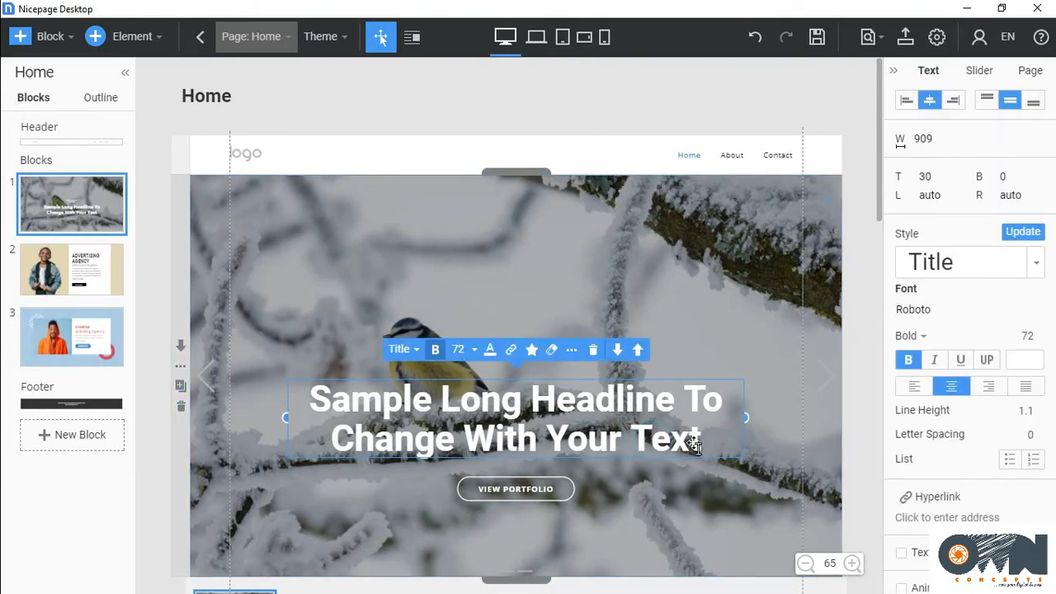
{"action": "double_click", "coordinate": [703, 450]}
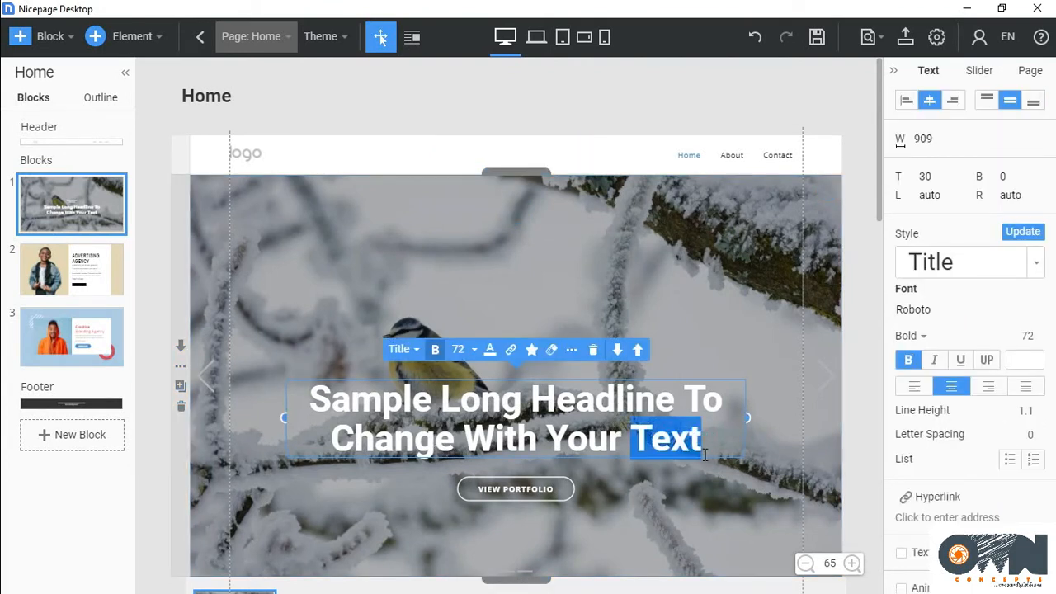
{"action": "key", "text": "BackSpace"}
{"action": "key", "text": "BackSpace"}
{"action": "key", "text": "BackSpace"}
{"action": "key", "text": "BackSpace"}
{"action": "key", "text": "BackSpace"}
{"action": "key", "text": "BackSpace"}
{"action": "key", "text": "BackSpace"}
{"action": "key", "text": "BackSpace"}
{"action": "key", "text": "BackSpace"}
{"action": "key", "text": "BackSpace"}
{"action": "key", "text": "BackSpace"}
{"action": "key", "text": "BackSpace"}
{"action": "key", "text": "BackSpace"}
{"action": "key", "text": "BackSpace"}
{"action": "key", "text": "BackSpace"}
{"action": "key", "text": "BackSpace"}
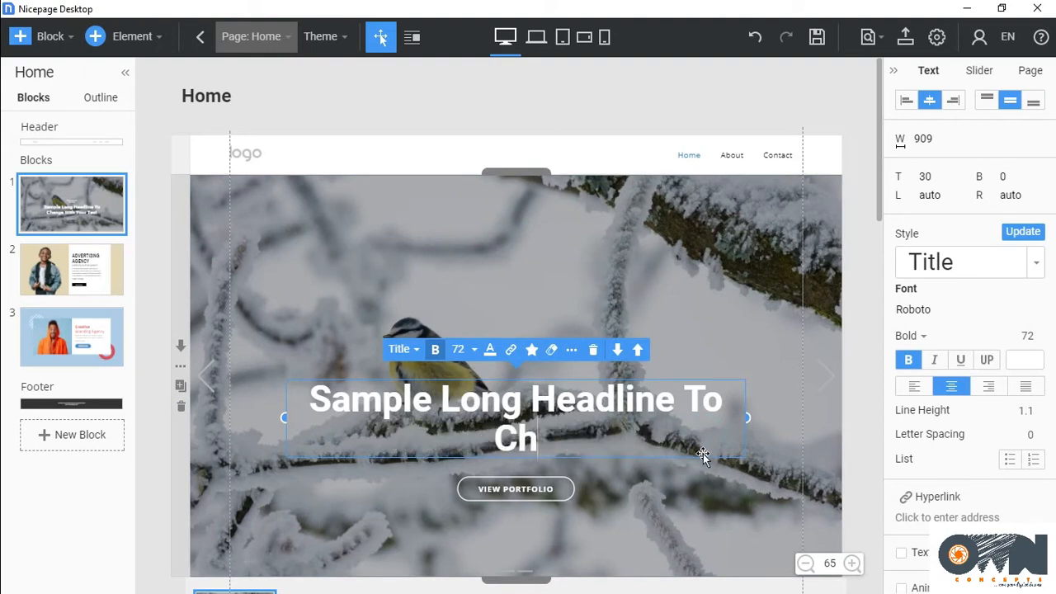
{"action": "key", "text": "BackSpace"}
{"action": "key", "text": "BackSpace"}
{"action": "key", "text": "BackSpace"}
{"action": "key", "text": "BackSpace"}
{"action": "key", "text": "BackSpace"}
{"action": "key", "text": "BackSpace"}
{"action": "key", "text": "BackSpace"}
{"action": "key", "text": "BackSpace"}
{"action": "key", "text": "BackSpace"}
{"action": "key", "text": "BackSpace"}
{"action": "key", "text": "BackSpace"}
{"action": "key", "text": "BackSpace"}
{"action": "key", "text": "BackSpace"}
{"action": "key", "text": "BackSpace"}
{"action": "key", "text": "BackSpace"}
{"action": "key", "text": "BackSpace"}
{"action": "key", "text": "BackSpace"}
{"action": "key", "text": "BackSpace"}
{"action": "key", "text": "BackSpace"}
{"action": "key", "text": "BackSpace"}
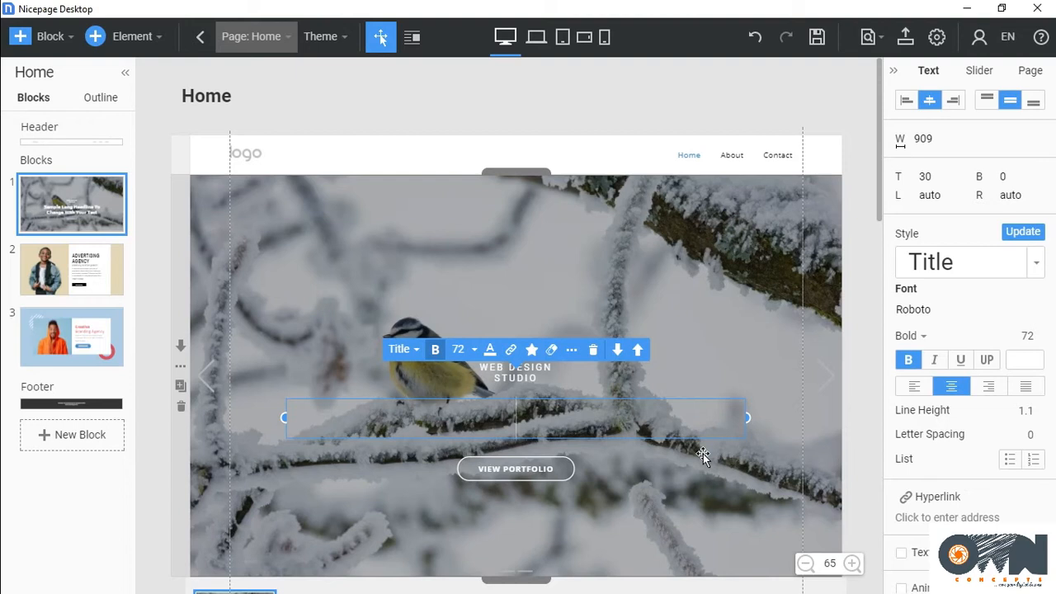
{"action": "type", "text": "Welcome to my"}
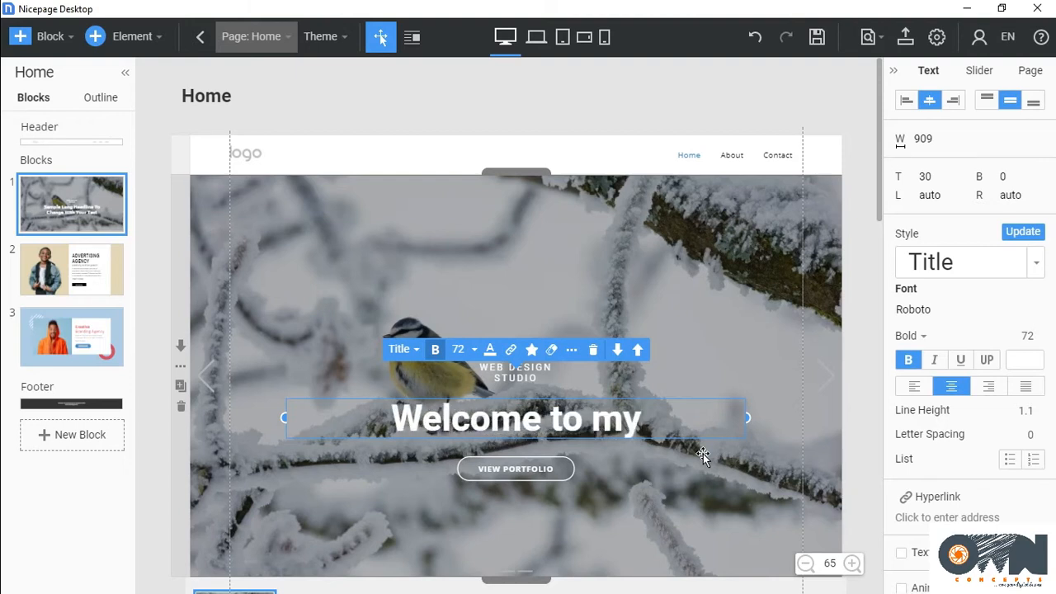
{"action": "type", "text": " NICE"}
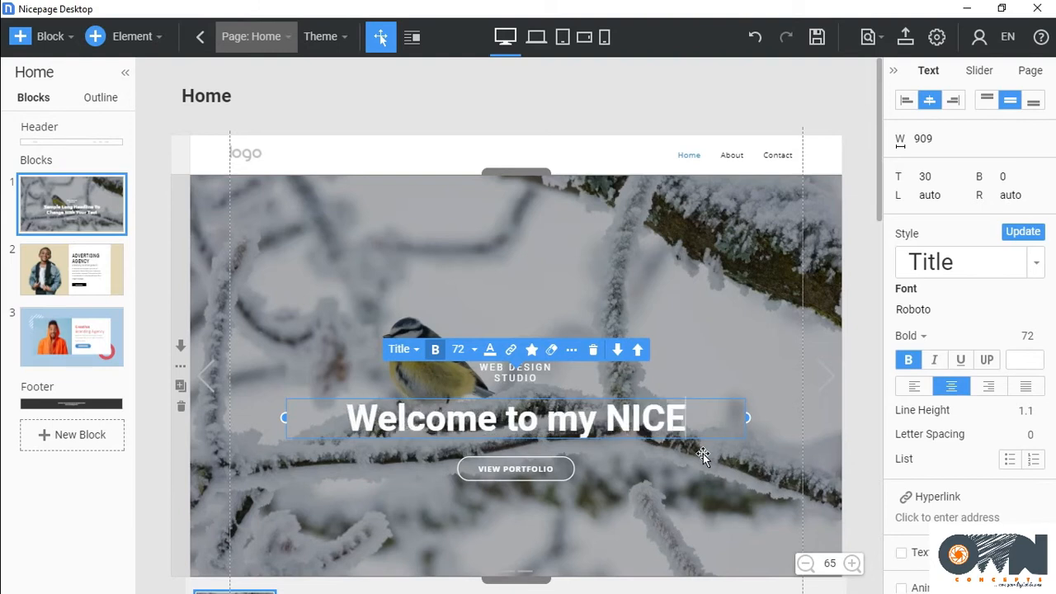
{"action": "type", "text": " PAGE"}
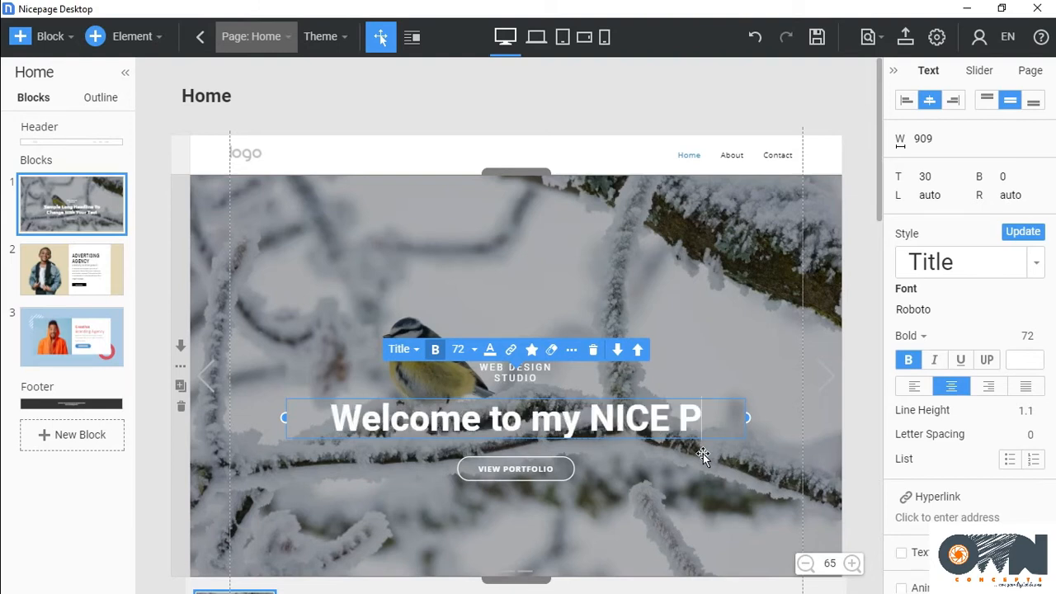
Break the slide's headline into two lines so that "NICE PAGE" starts the second line
{"action": "key", "text": "Left"}
{"action": "key", "text": "Left"}
{"action": "key", "text": "Left"}
{"action": "key", "text": "Left"}
{"action": "key", "text": "Left"}
{"action": "key", "text": "Left"}
{"action": "key", "text": "Left"}
{"action": "key", "text": "Left"}
{"action": "key", "text": "Left"}
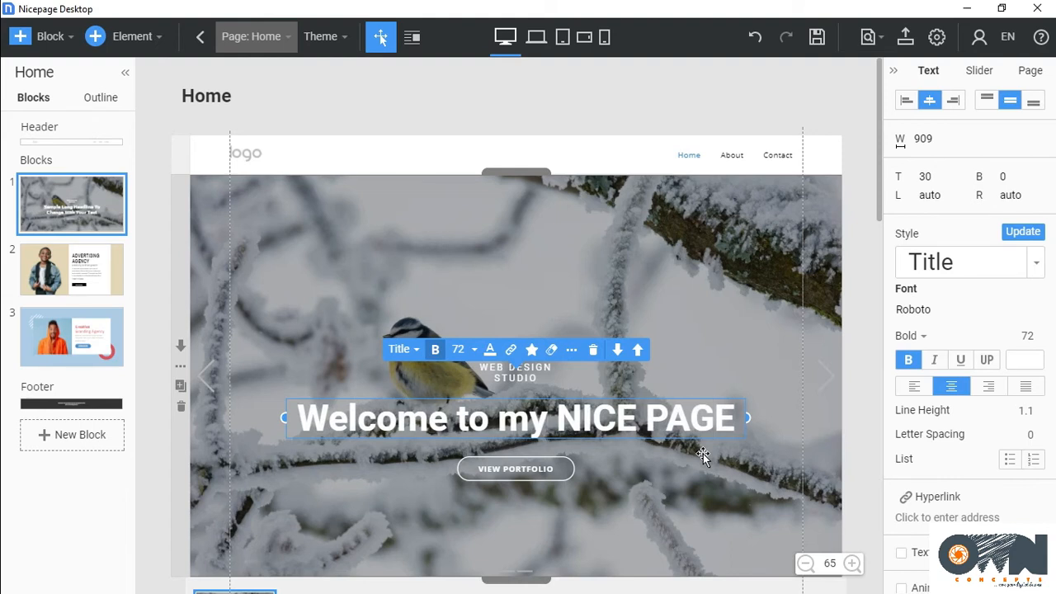
{"action": "key", "text": "Return"}
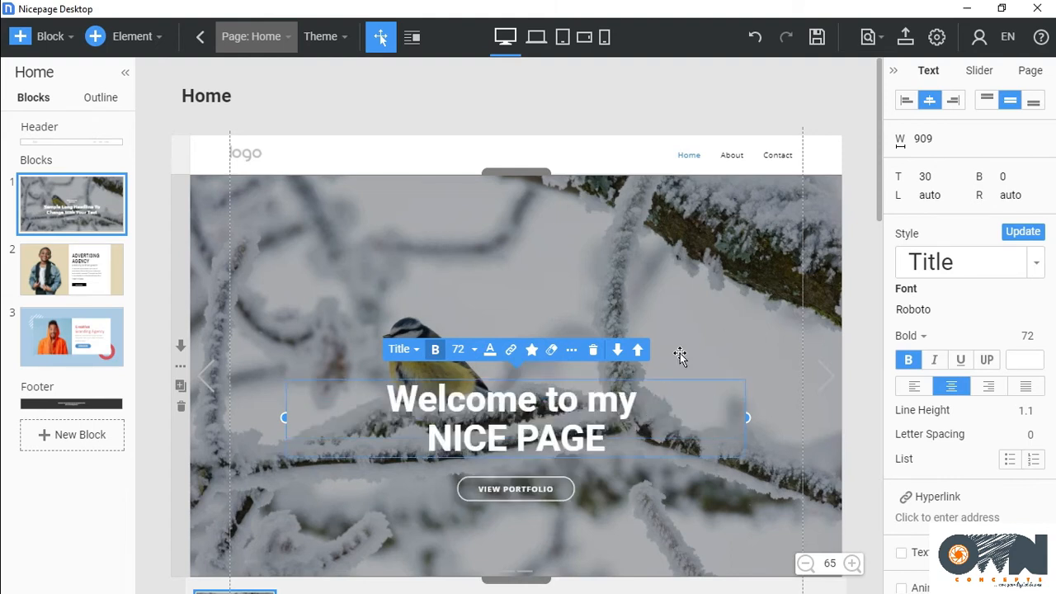
Move the slide's text and button group higher by reducing the margin above it
{"action": "scroll", "coordinate": [619, 297], "scroll_direction": "down", "scroll_amount": 3}
{"action": "scroll", "coordinate": [612, 226], "scroll_direction": "up", "scroll_amount": 3}
{"action": "left_click", "coordinate": [596, 350]}
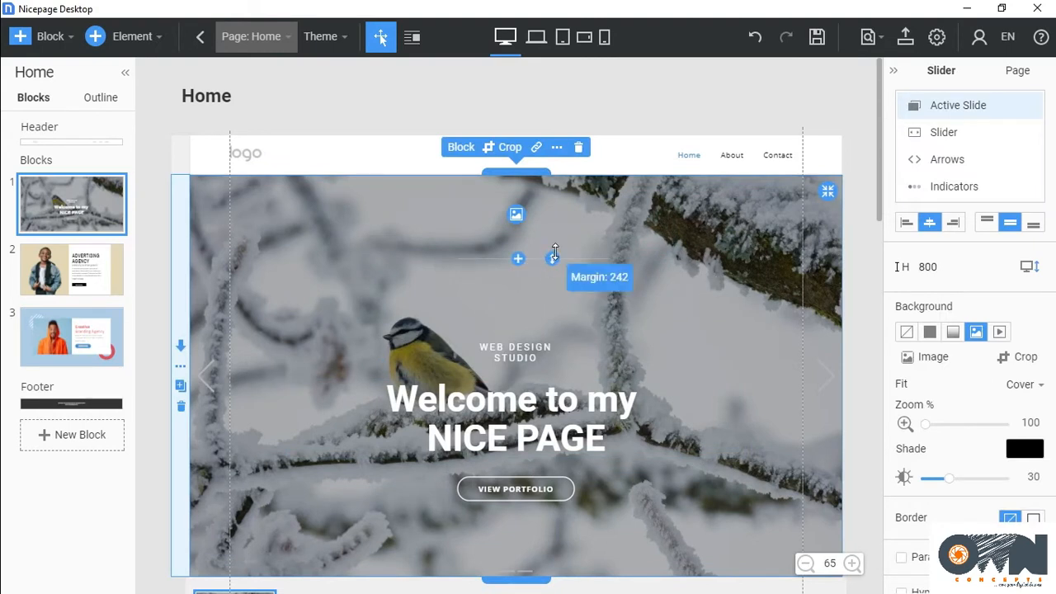
{"action": "left_click_drag", "start_coordinate": [554, 262], "coordinate": [563, 214]}
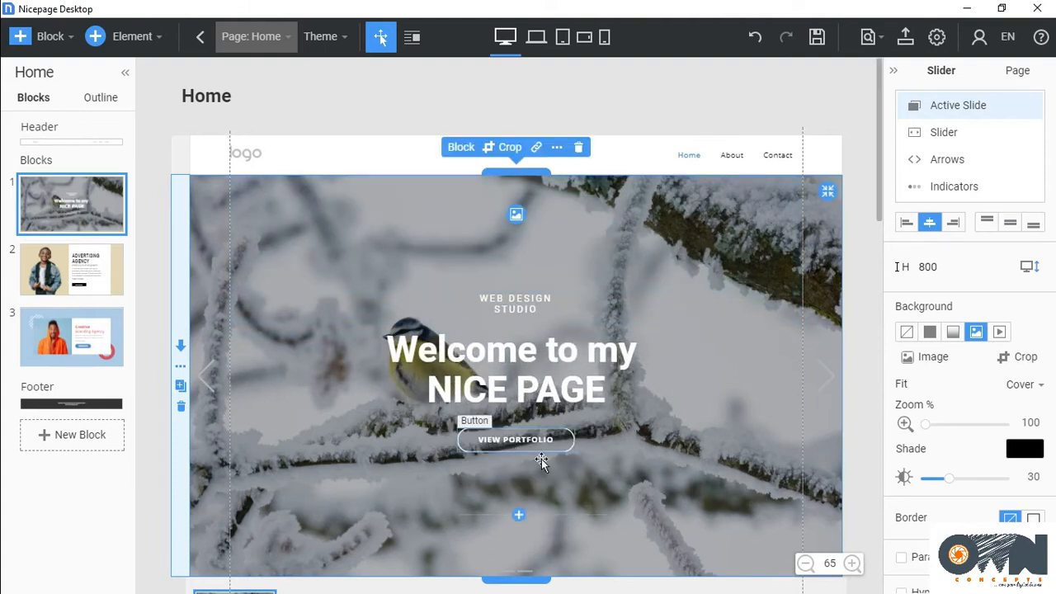
Open the link settings for the slide's VIEW PORTFOLIO button
{"action": "scroll", "coordinate": [565, 427], "scroll_direction": "down", "scroll_amount": 2}
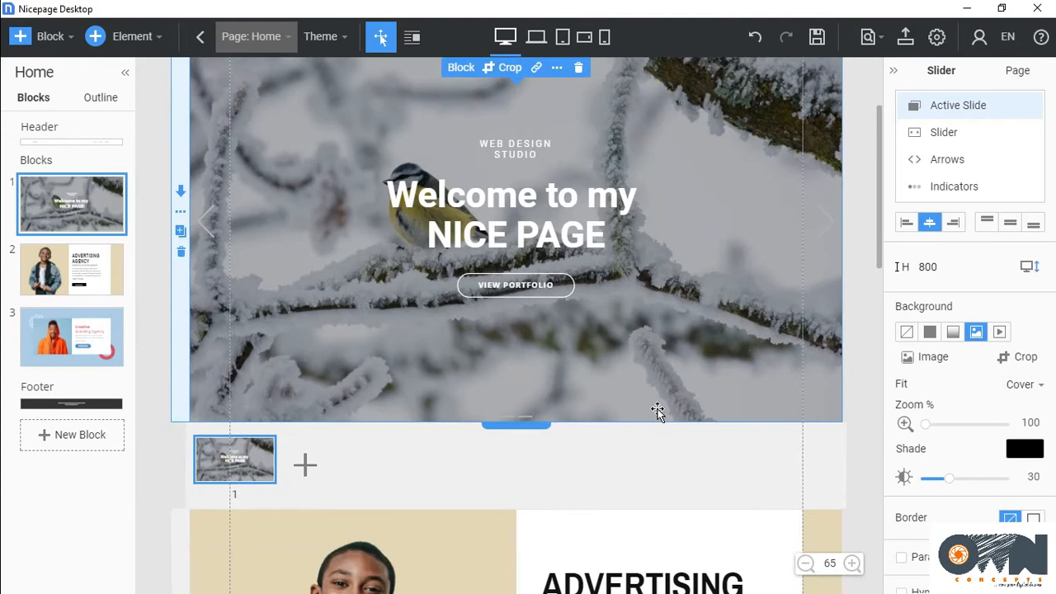
{"action": "left_click", "coordinate": [525, 289]}
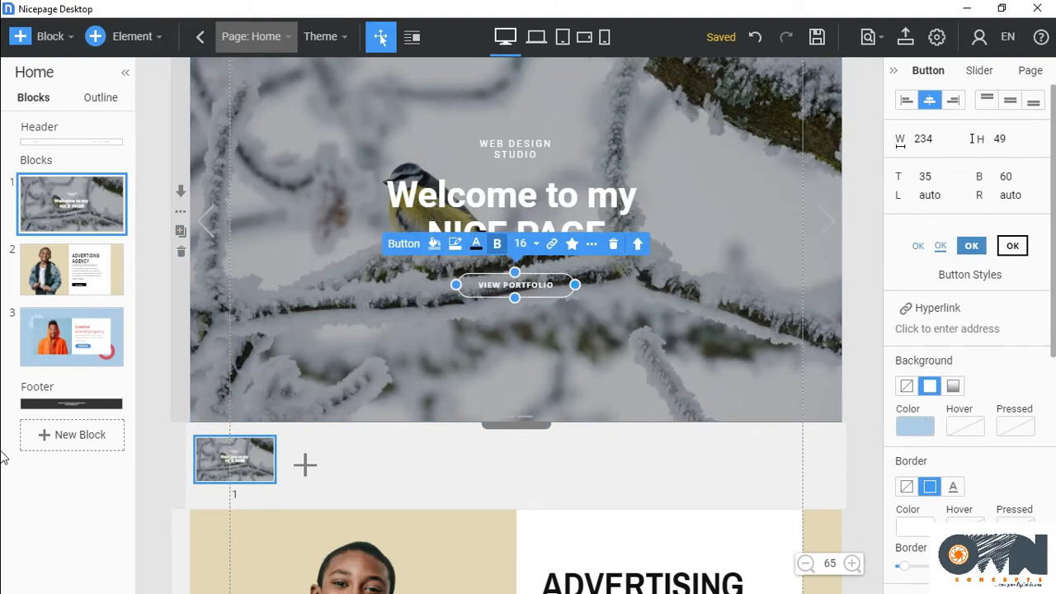
{"action": "scroll", "coordinate": [1002, 445], "scroll_direction": "down", "scroll_amount": 3}
{"action": "scroll", "coordinate": [1002, 445], "scroll_direction": "up", "scroll_amount": 4}
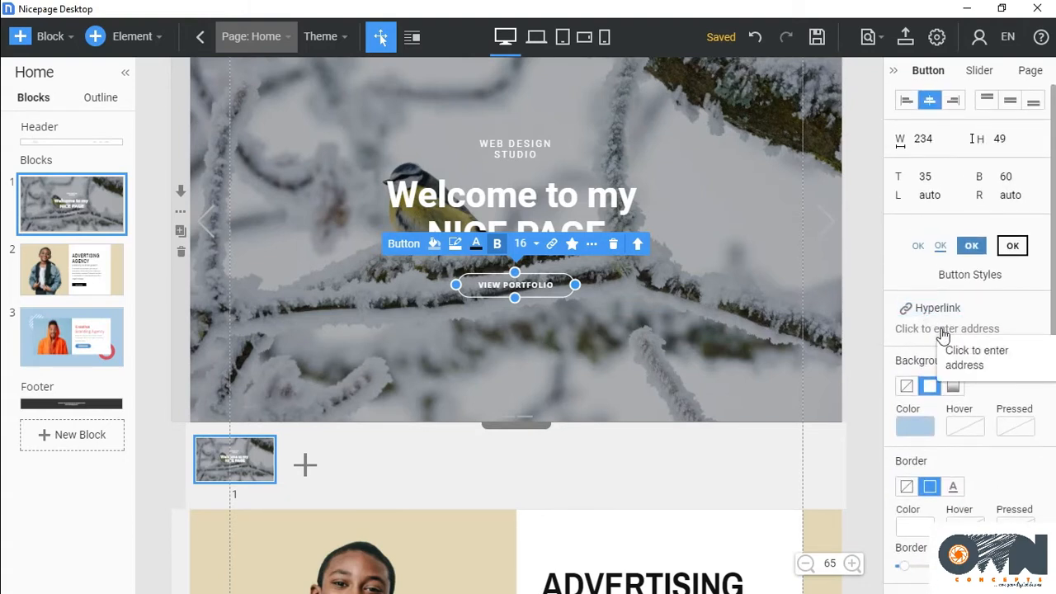
{"action": "left_click", "coordinate": [978, 330]}
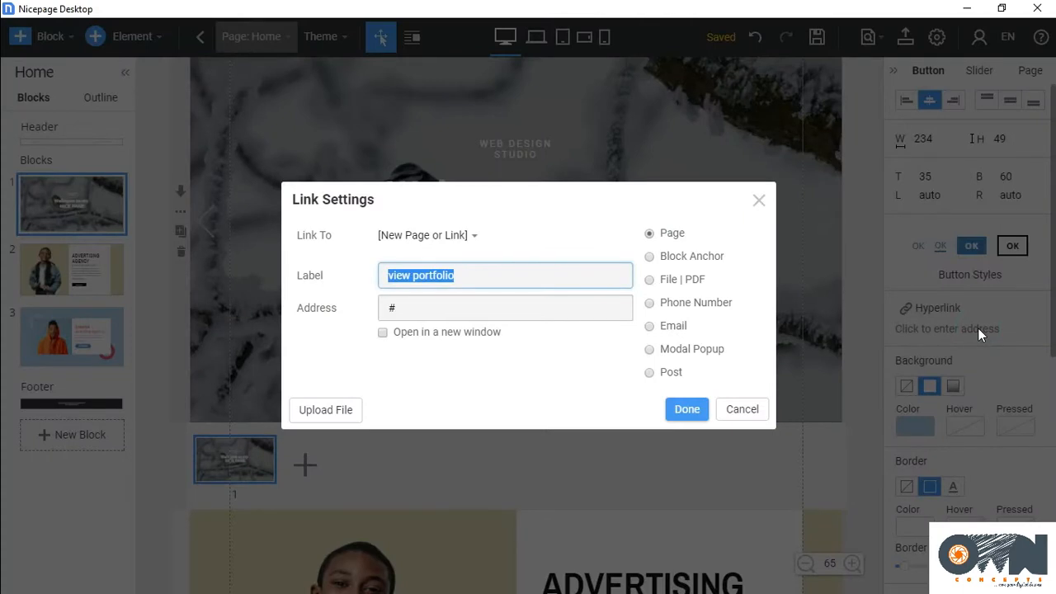
{"action": "left_click", "coordinate": [470, 304]}
{"action": "key", "text": "BackSpace"}
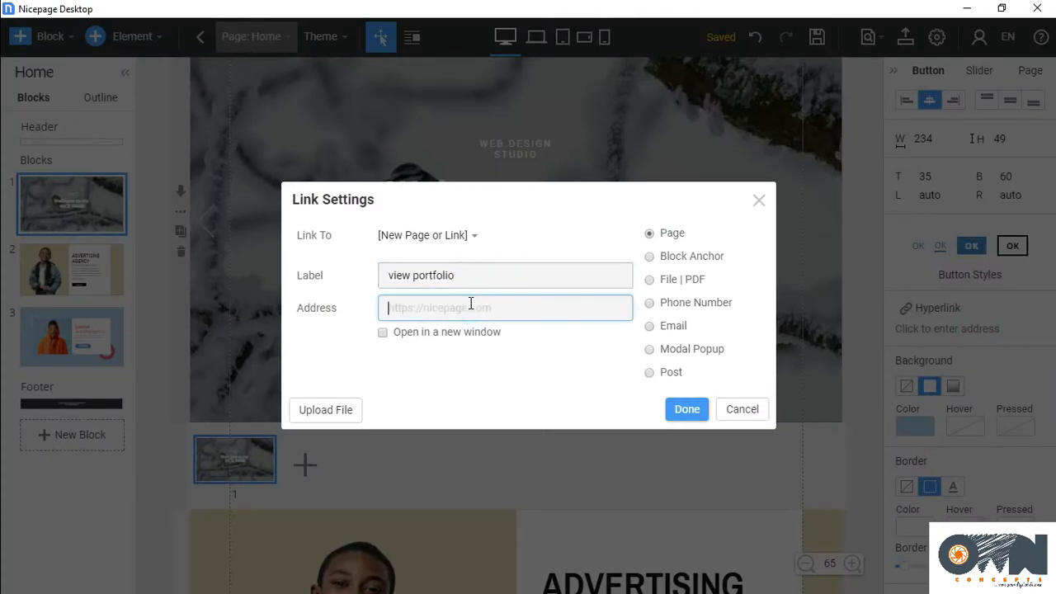
{"action": "type", "text": "www"}
{"action": "type", "text": ".g"}
{"action": "type", "text": "oogle"}
{"action": "type", "text": "wn"}
{"action": "type", "text": "concep"}
{"action": "type", "text": "tsgh.com"}
View the Block Anchor and File | PDF link options, and return to the Page link type
{"action": "left_click", "coordinate": [650, 257]}
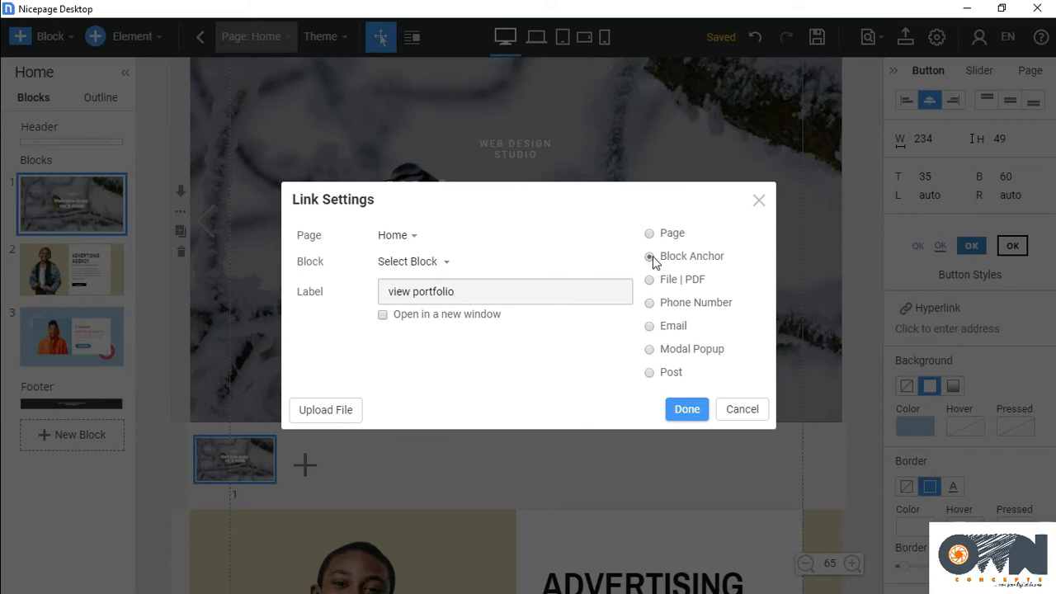
{"action": "left_click", "coordinate": [650, 281]}
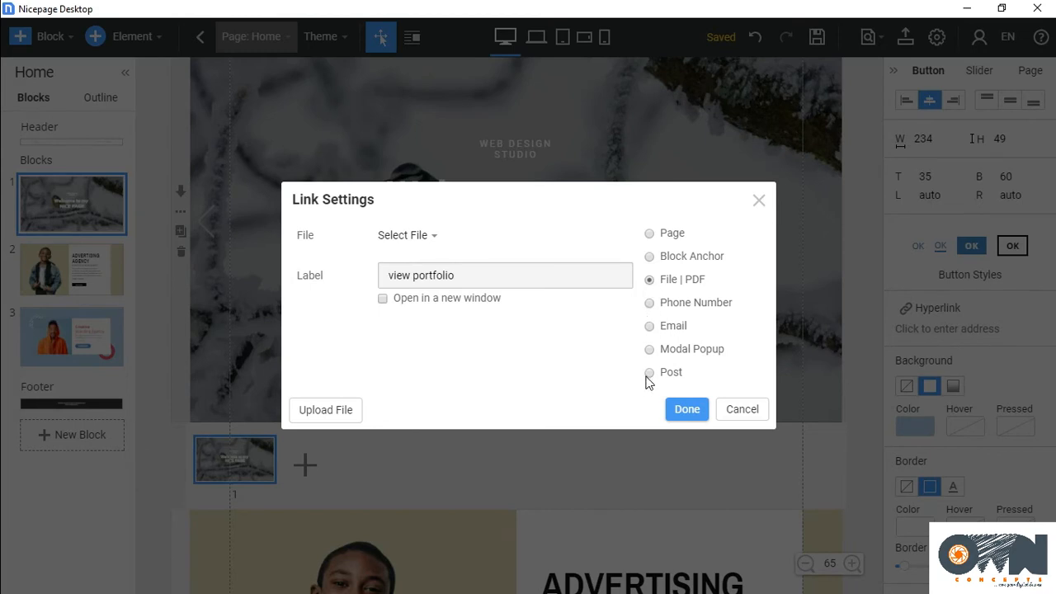
{"action": "left_click", "coordinate": [650, 234]}
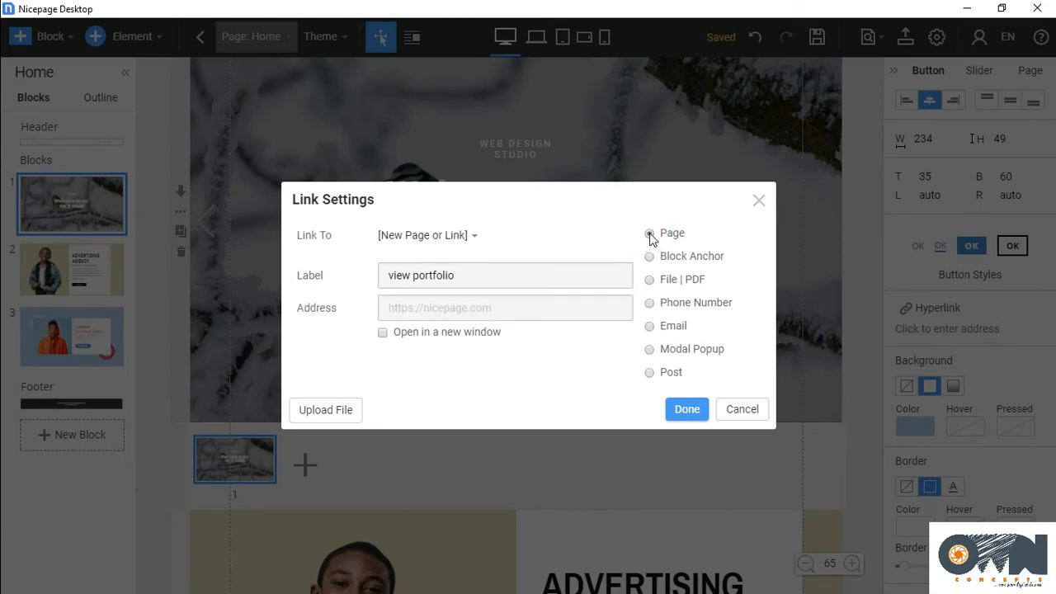
{"action": "left_click", "coordinate": [470, 310]}
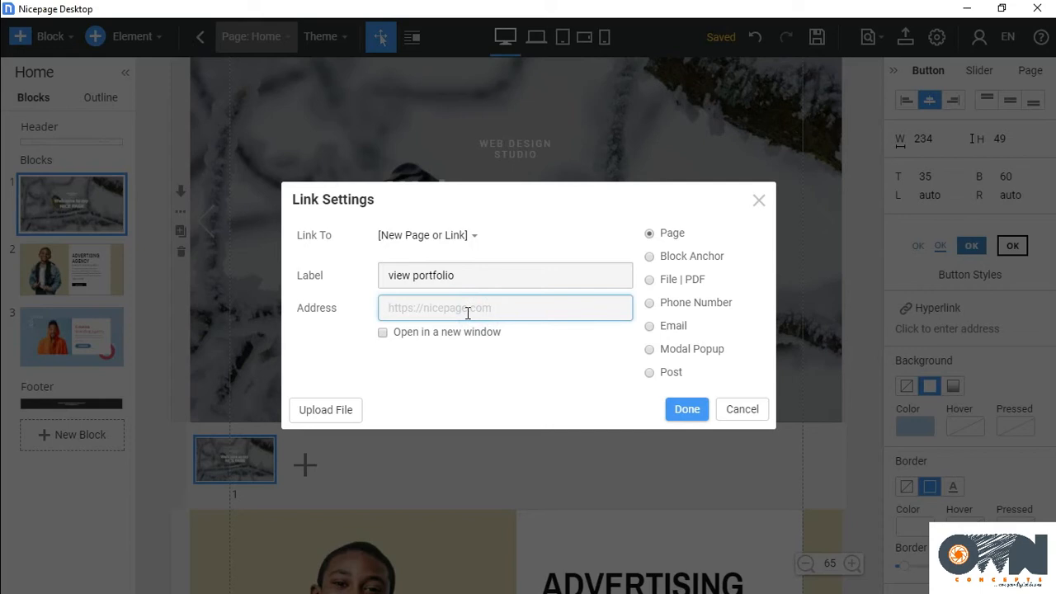
{"action": "type", "text": "https://www.ownconceptsgh.com"}
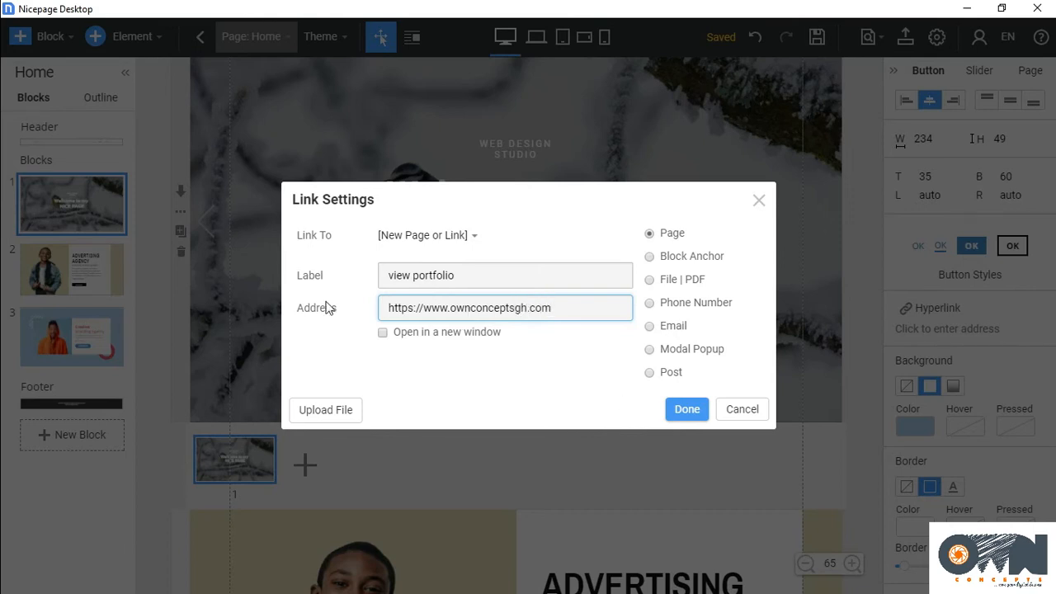
{"action": "left_click", "coordinate": [382, 332]}
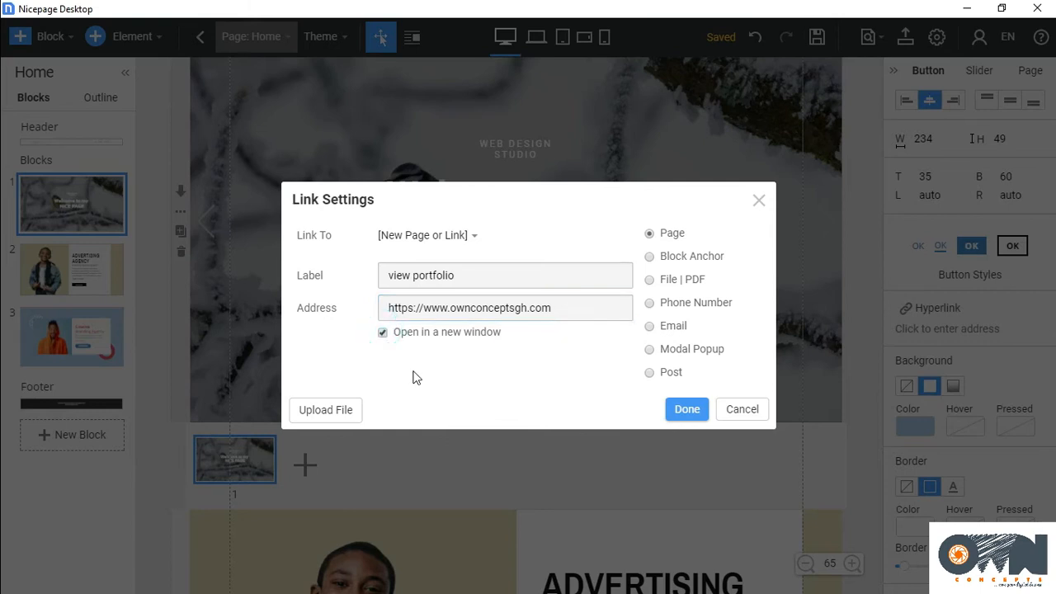
{"action": "left_click", "coordinate": [689, 402]}
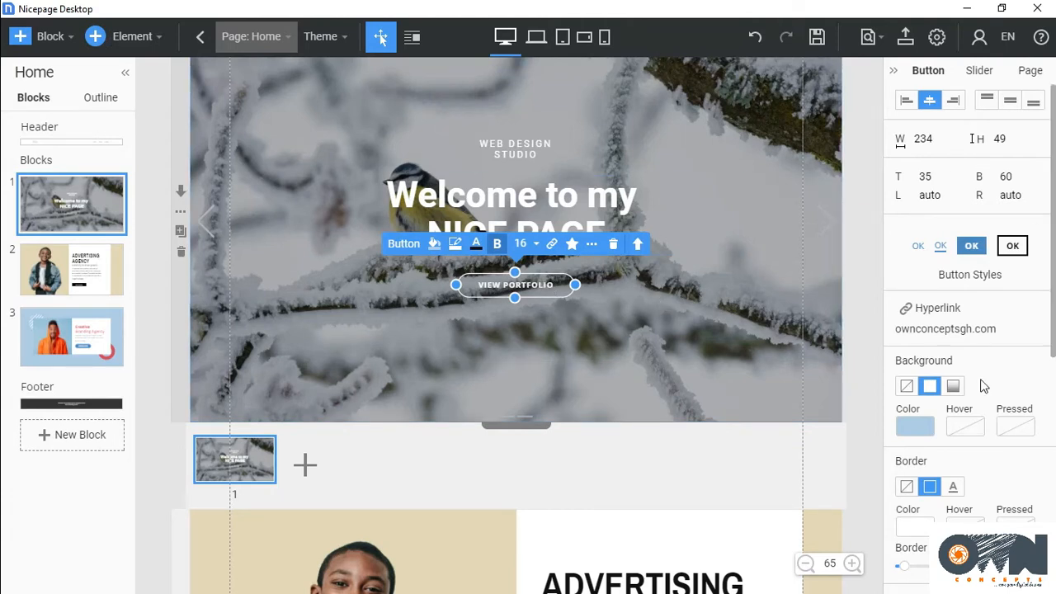
{"action": "scroll", "coordinate": [782, 311], "scroll_direction": "down", "scroll_amount": 5}
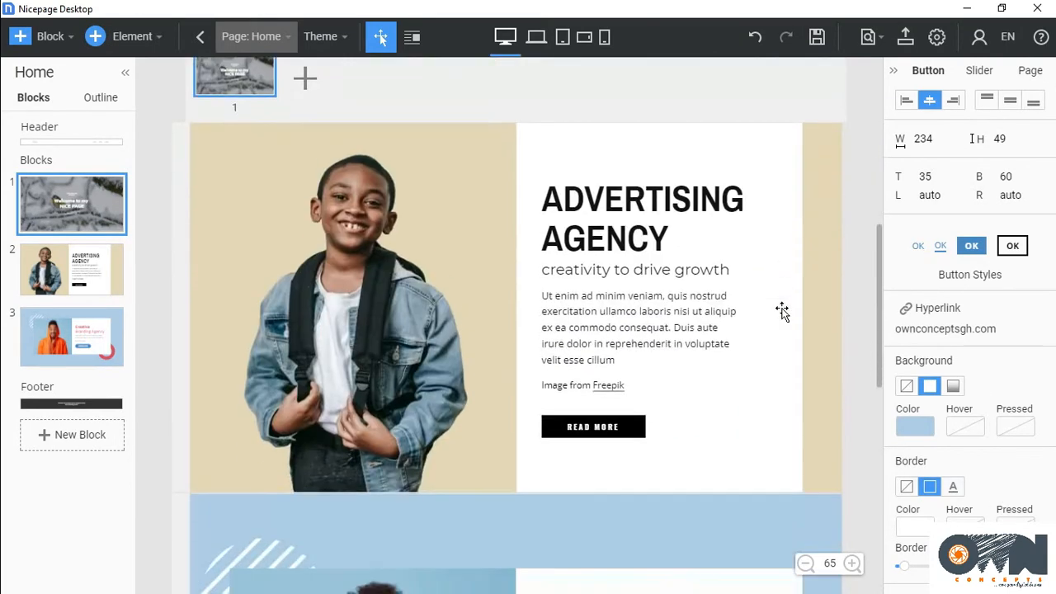
{"action": "scroll", "coordinate": [726, 441], "scroll_direction": "down", "scroll_amount": 7}
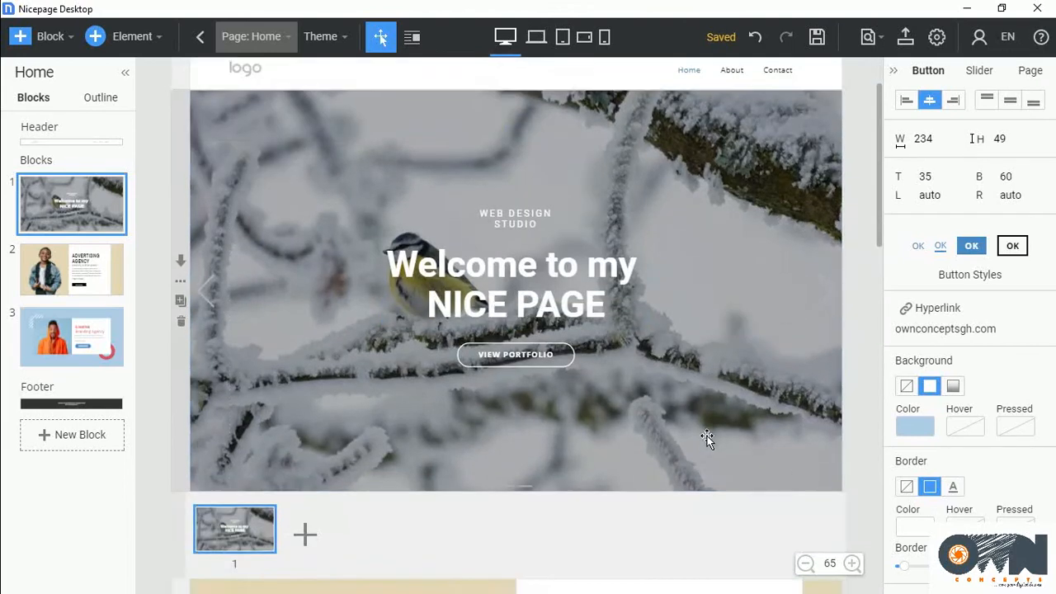
{"action": "scroll", "coordinate": [706, 435], "scroll_direction": "down", "scroll_amount": 7}
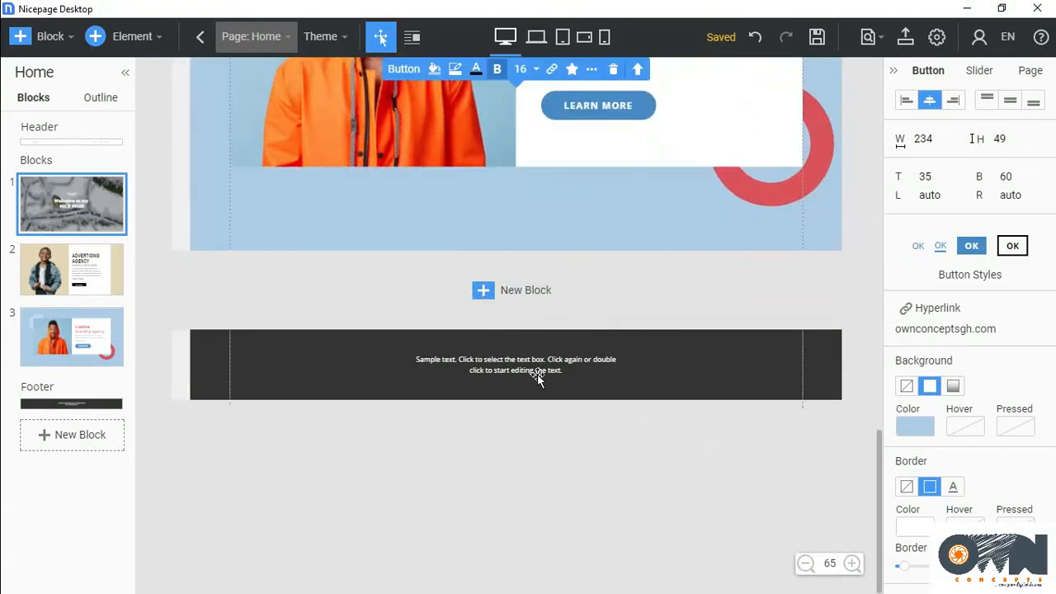
{"action": "left_click", "coordinate": [572, 359]}
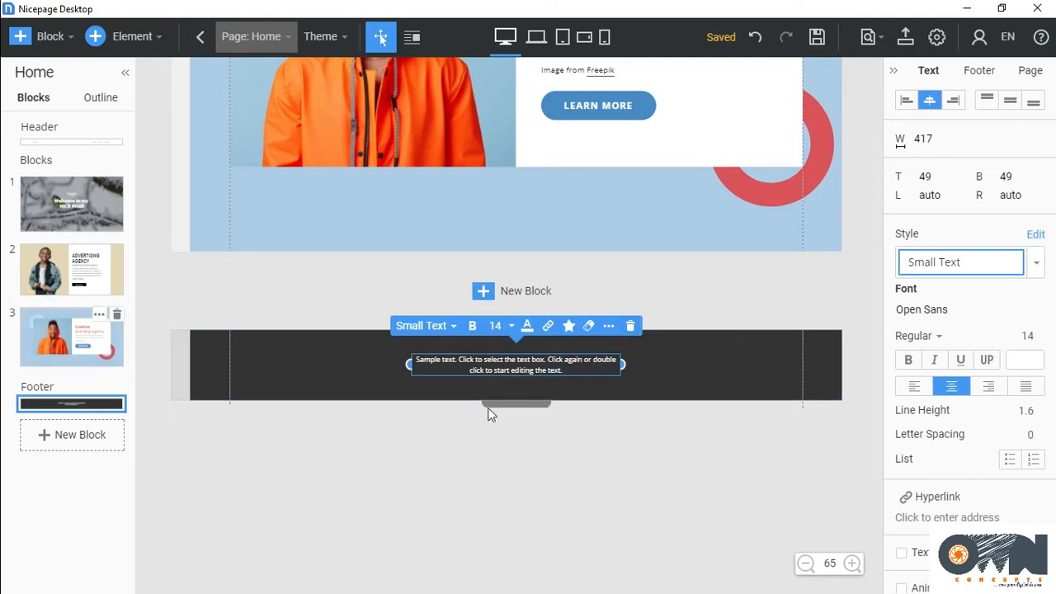
Replace the header's placeholder logo with the Own Concepts logo image from the computer's Desktop folder
{"action": "scroll", "coordinate": [390, 395], "scroll_direction": "up", "scroll_amount": 8}
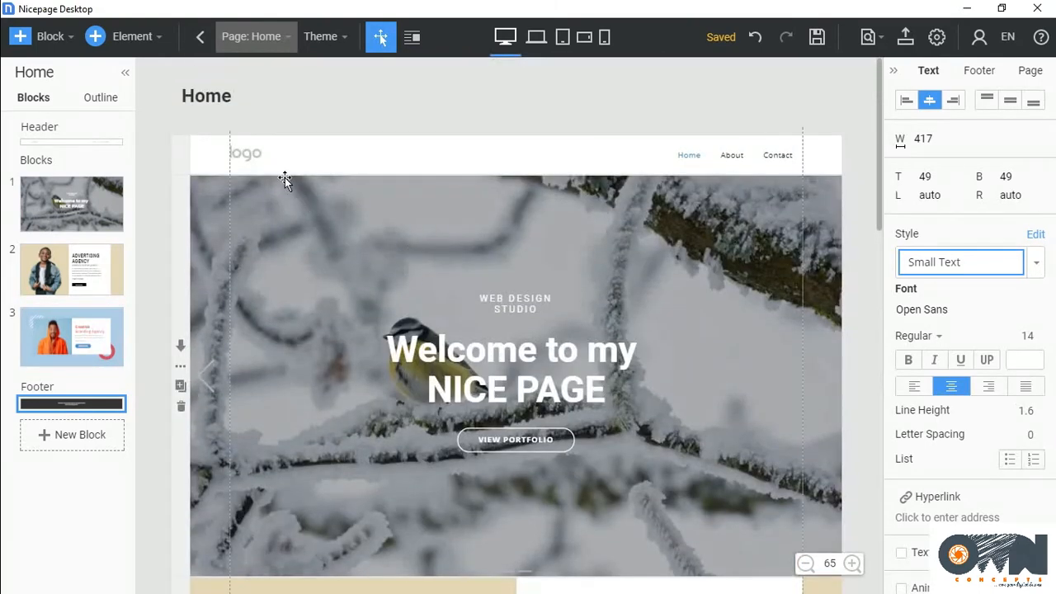
{"action": "left_click", "coordinate": [247, 150]}
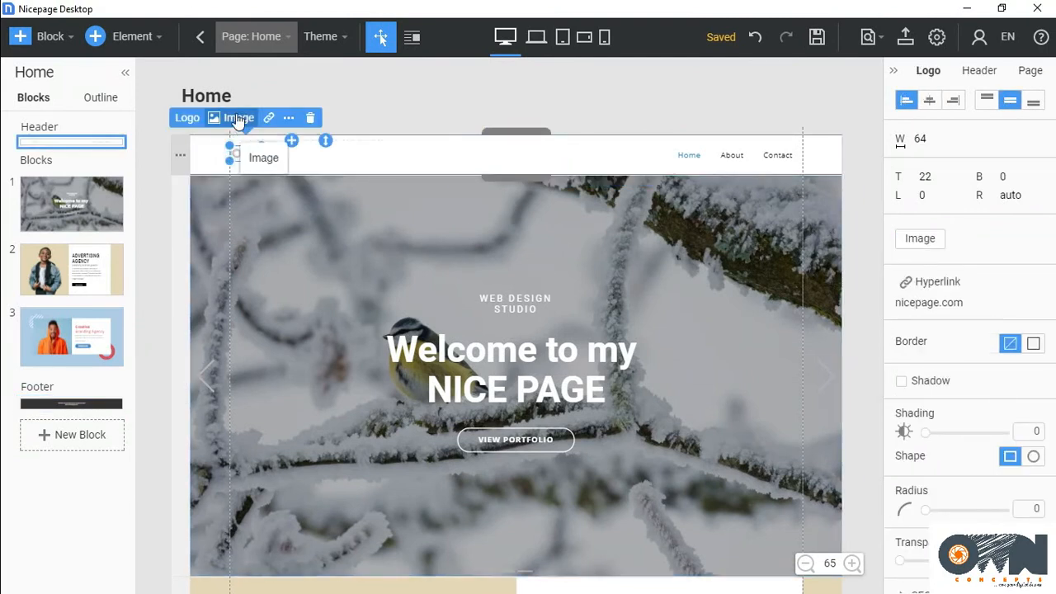
{"action": "left_click", "coordinate": [238, 118]}
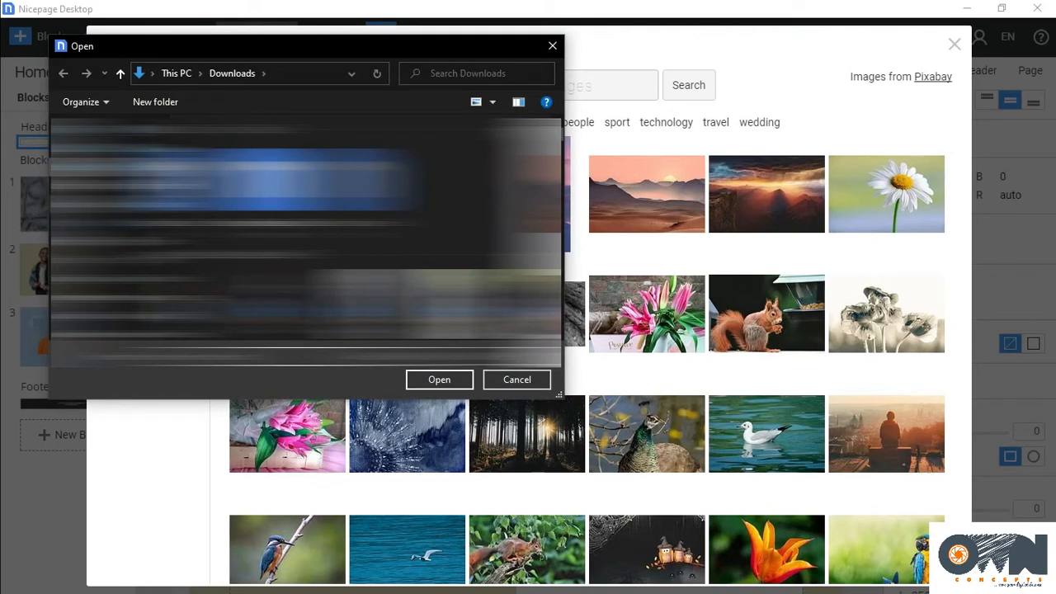
{"action": "left_click", "coordinate": [99, 166]}
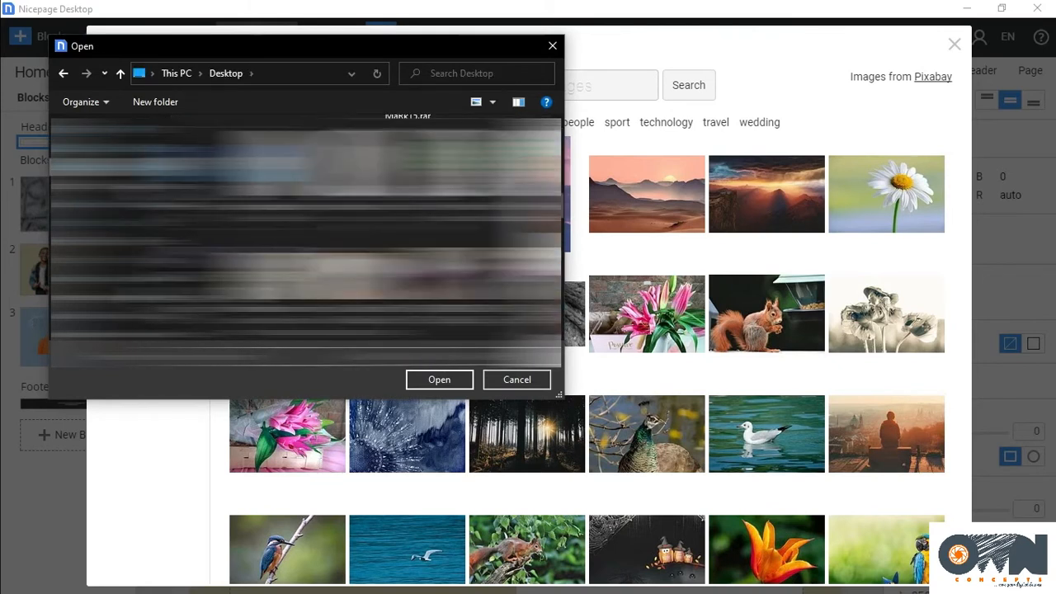
{"action": "left_click", "coordinate": [428, 379]}
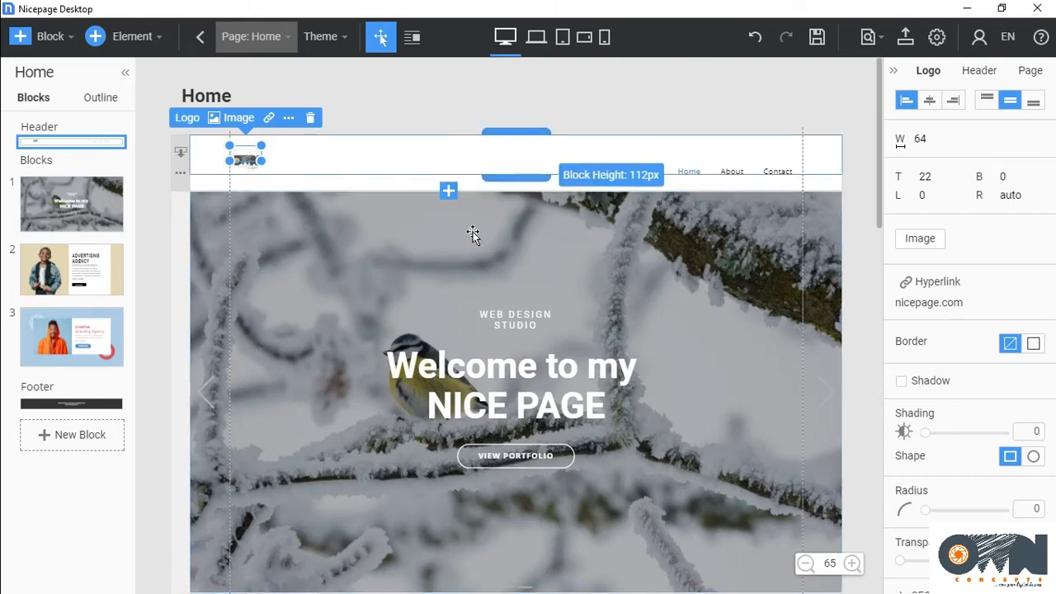
Enlarge the header logo to about 150 x 150 and move it up within the header
{"action": "mouse_move", "coordinate": [261, 162]}
{"action": "left_mouse_down"}
{"action": "mouse_move", "coordinate": [267, 184]}
{"action": "mouse_move", "coordinate": [278, 171]}
{"action": "mouse_move", "coordinate": [265, 175]}
{"action": "mouse_move", "coordinate": [262, 161]}
{"action": "left_mouse_up"}
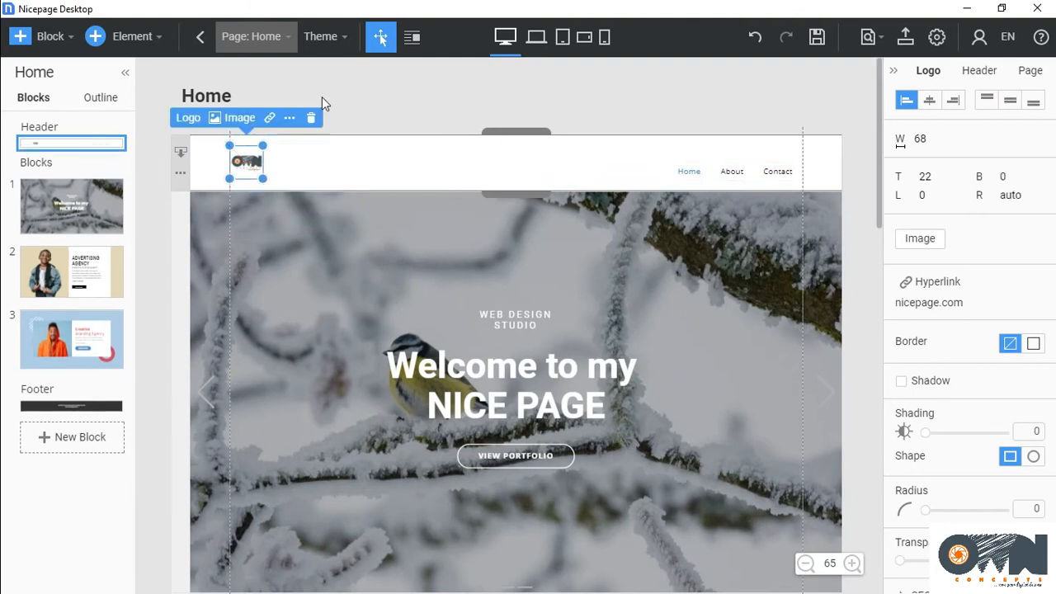
{"action": "left_click_drag", "start_coordinate": [267, 189], "coordinate": [305, 221]}
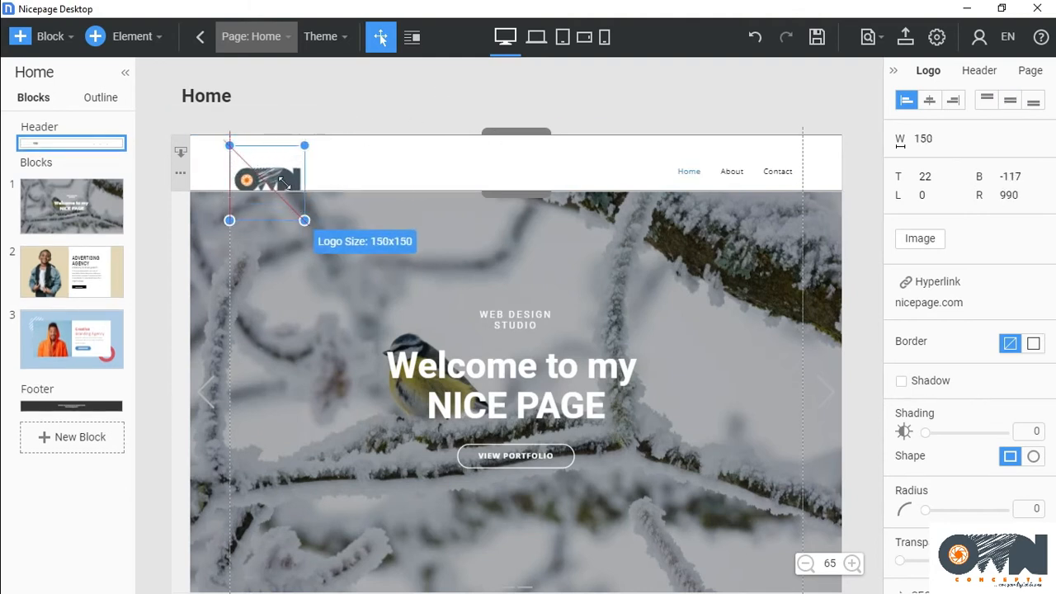
{"action": "left_click_drag", "start_coordinate": [284, 183], "coordinate": [283, 182]}
{"action": "left_click_drag", "start_coordinate": [275, 169], "coordinate": [274, 162]}
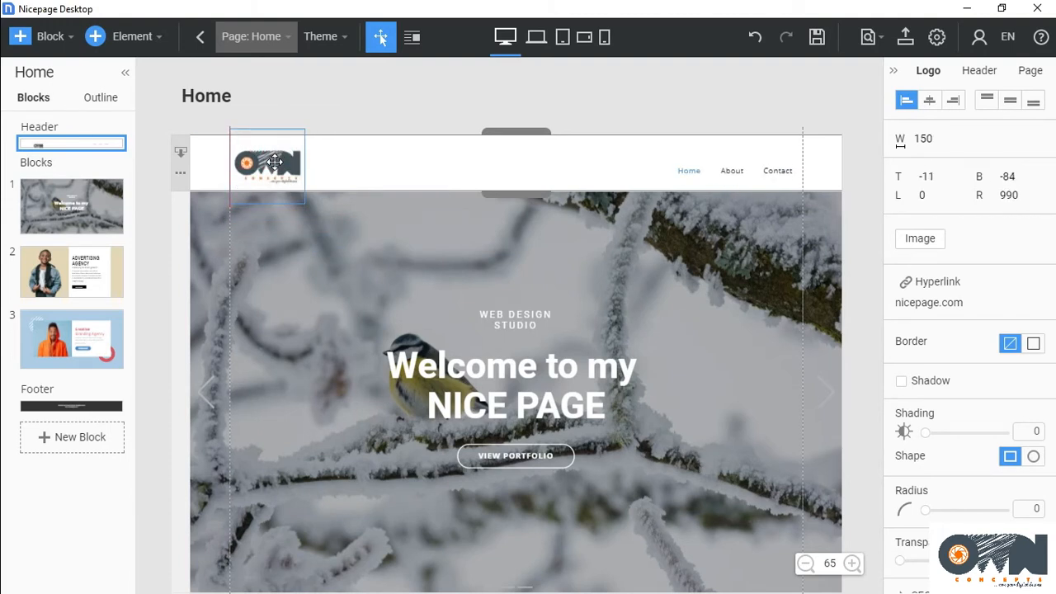
Review the Home page from the header through all three blocks to the footer
{"action": "left_click", "coordinate": [496, 93]}
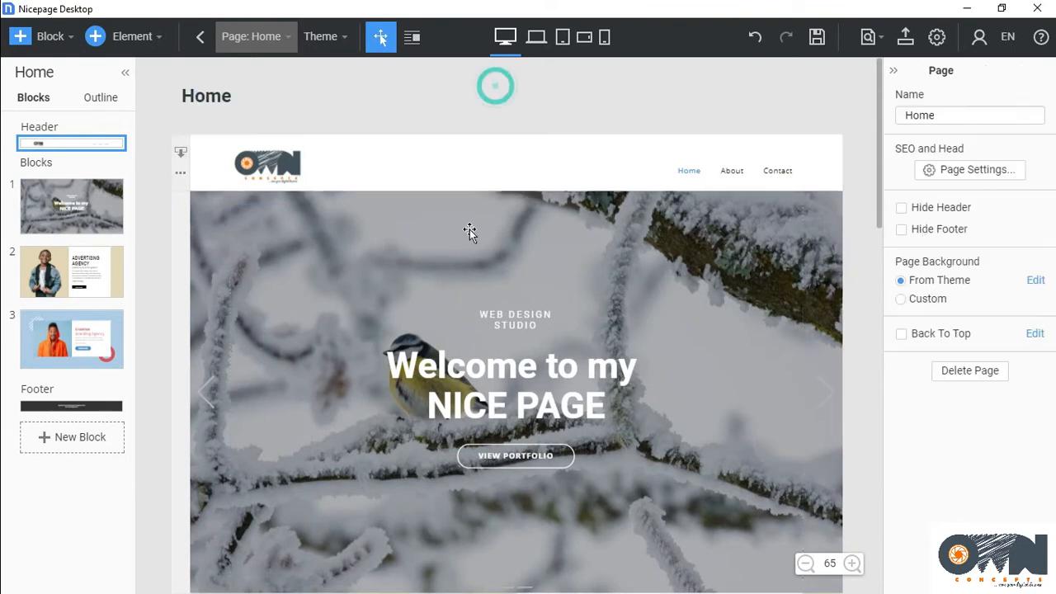
{"action": "scroll", "coordinate": [442, 229], "scroll_direction": "down", "scroll_amount": 1}
{"action": "scroll", "coordinate": [442, 229], "scroll_direction": "down", "scroll_amount": 3}
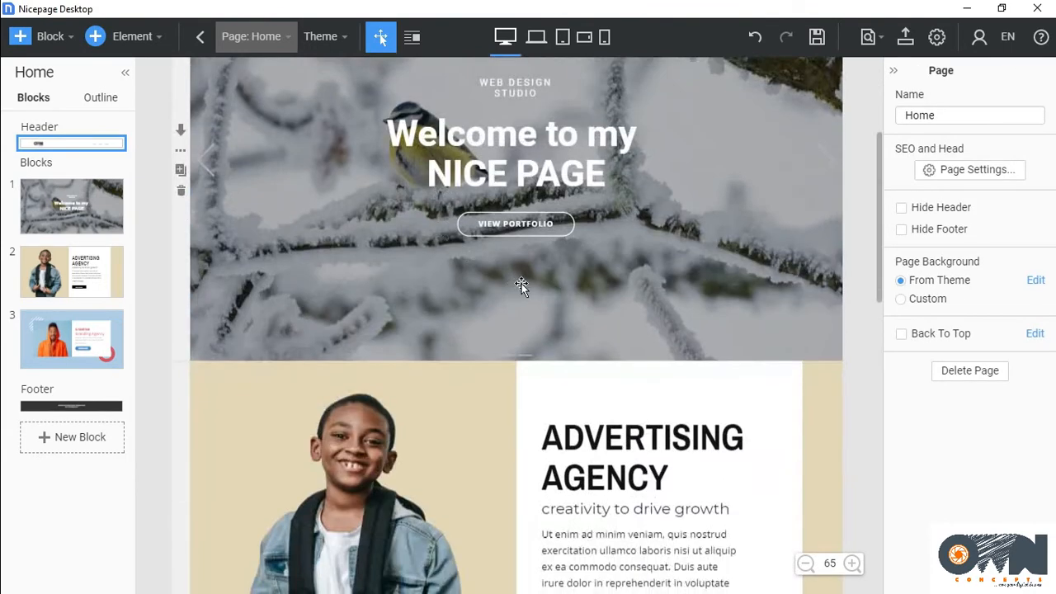
{"action": "scroll", "coordinate": [521, 287], "scroll_direction": "up", "scroll_amount": 4}
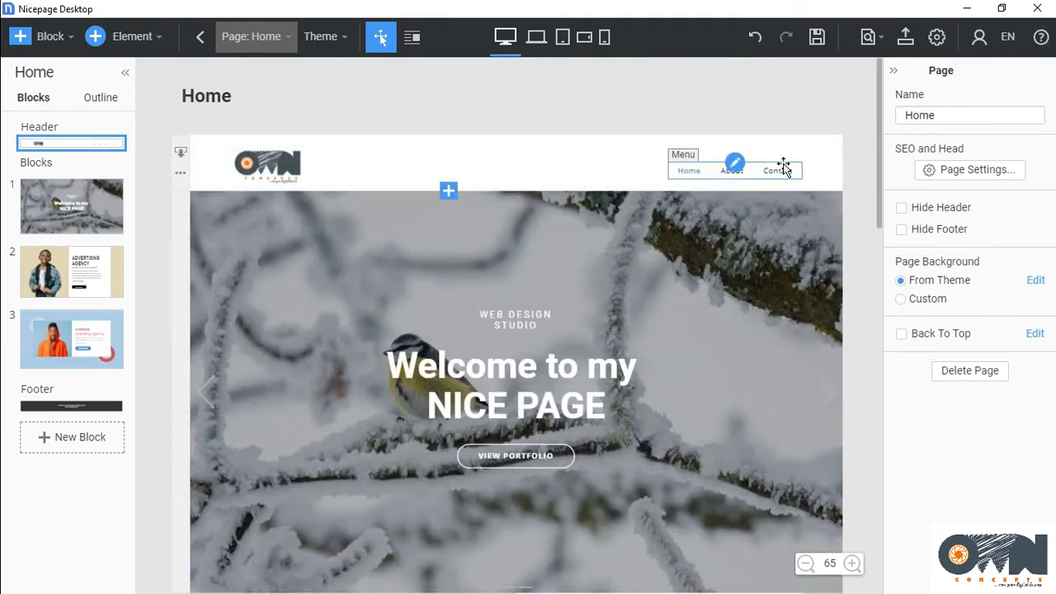
{"action": "scroll", "coordinate": [728, 309], "scroll_direction": "down", "scroll_amount": 1}
{"action": "scroll", "coordinate": [729, 309], "scroll_direction": "down", "scroll_amount": 8}
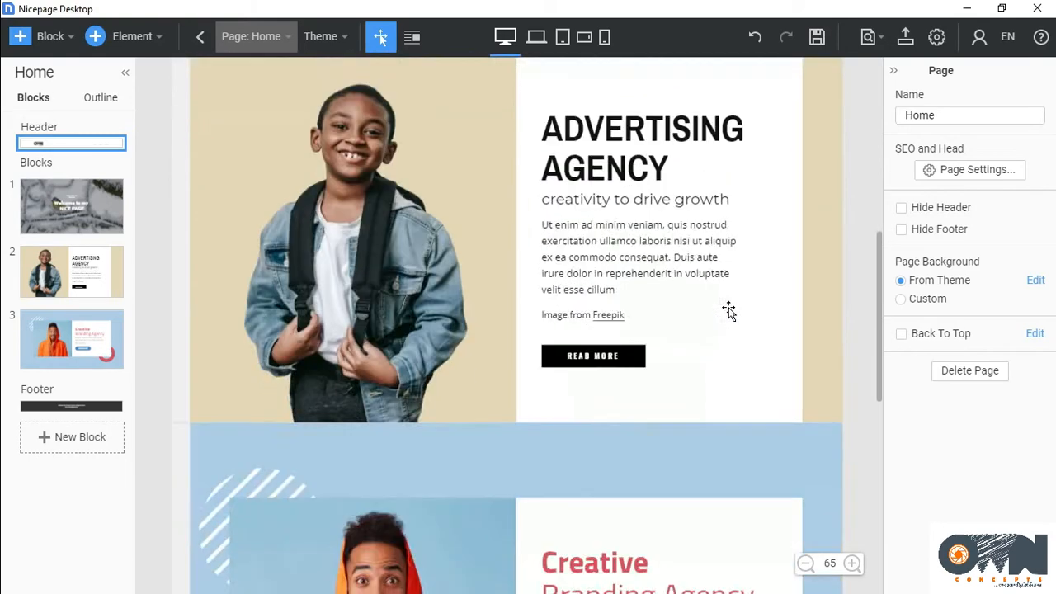
{"action": "scroll", "coordinate": [728, 312], "scroll_direction": "down", "scroll_amount": 10}
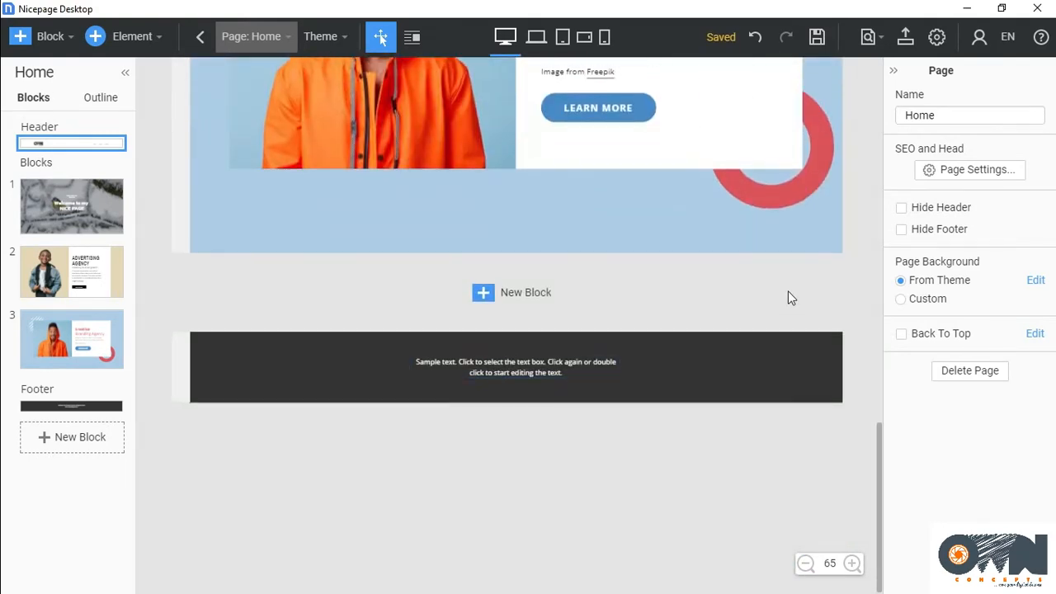
{"action": "scroll", "coordinate": [789, 297], "scroll_direction": "up", "scroll_amount": 20}
{"action": "scroll", "coordinate": [800, 286], "scroll_direction": "up", "scroll_amount": 2}
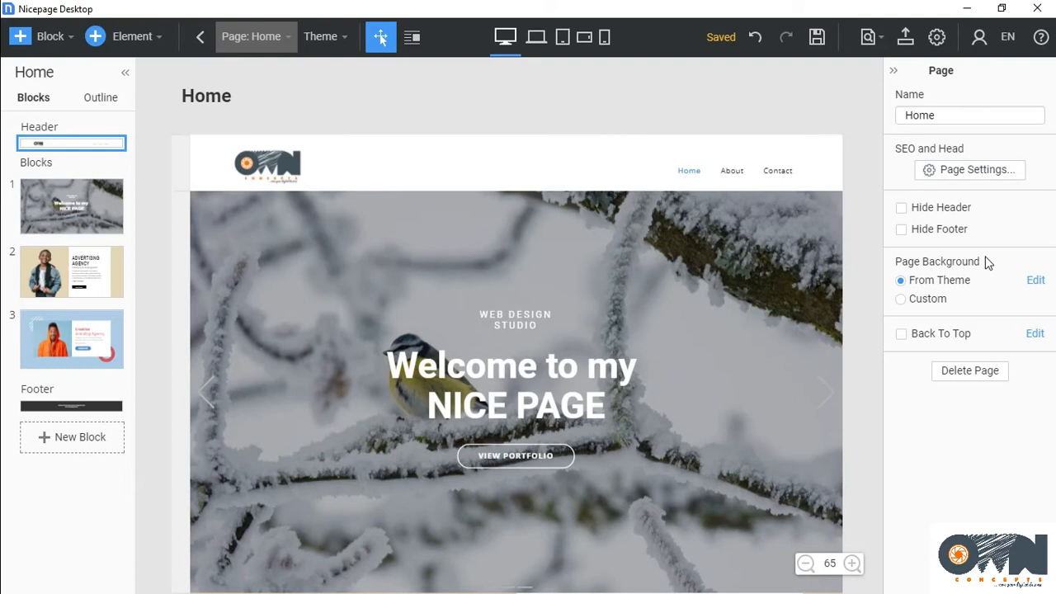
Enable the Back To Top button for the page and give it the outlined circle icon style
{"action": "left_click", "coordinate": [901, 334]}
{"action": "scroll", "coordinate": [663, 428], "scroll_direction": "down", "scroll_amount": 10}
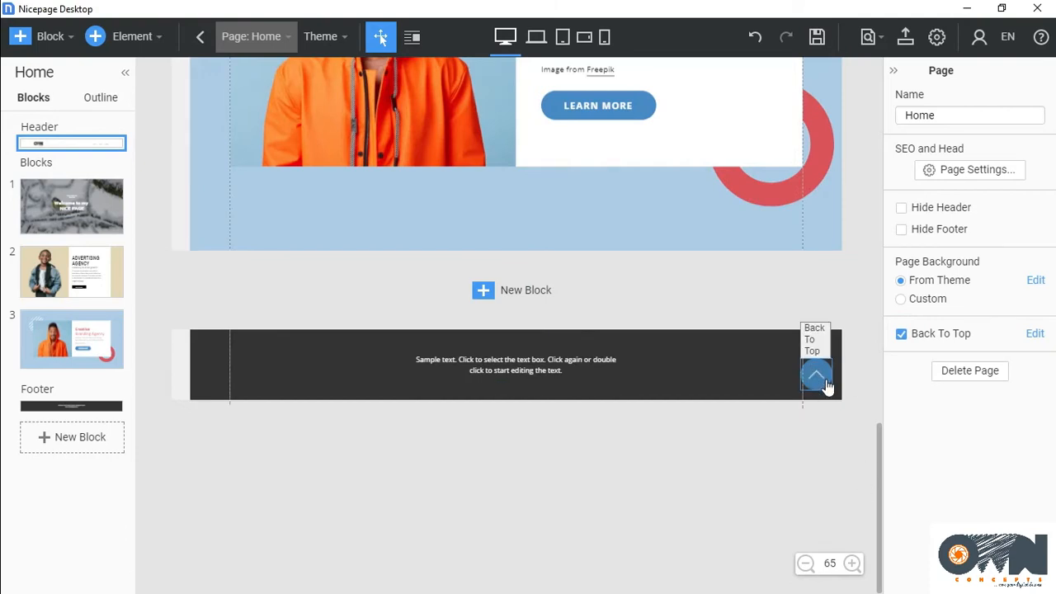
{"action": "left_click", "coordinate": [817, 378]}
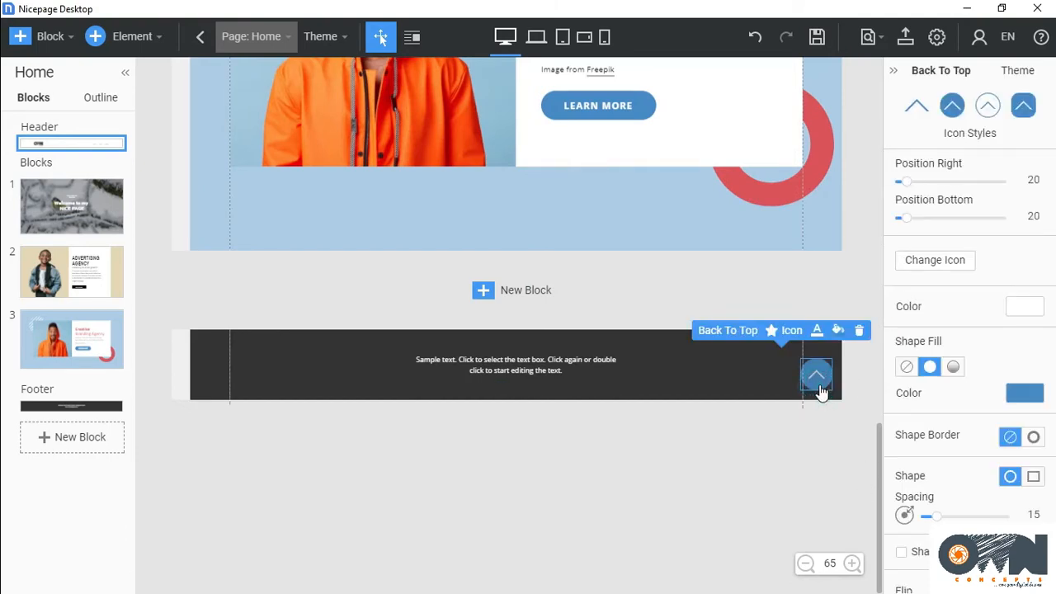
{"action": "left_click", "coordinate": [987, 104]}
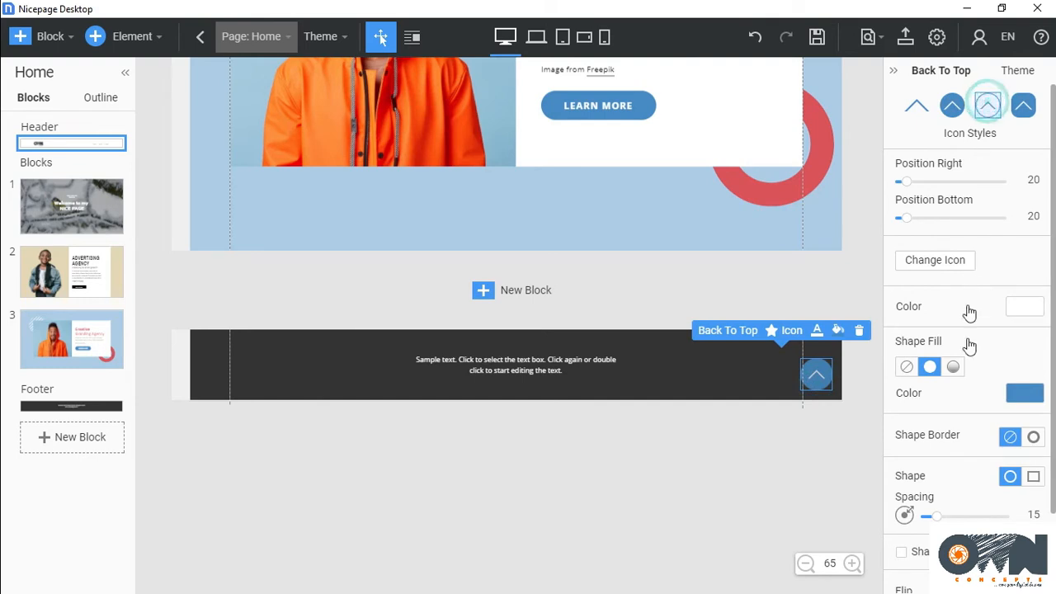
Set the Back To Top icon's color to a custom orange
{"action": "left_click", "coordinate": [1024, 306]}
{"action": "left_click", "coordinate": [1031, 350]}
{"action": "left_click_drag", "start_coordinate": [1032, 351], "coordinate": [1031, 346]}
{"action": "left_click", "coordinate": [1017, 334]}
{"action": "left_click", "coordinate": [1029, 341]}
{"action": "left_click", "coordinate": [849, 423]}
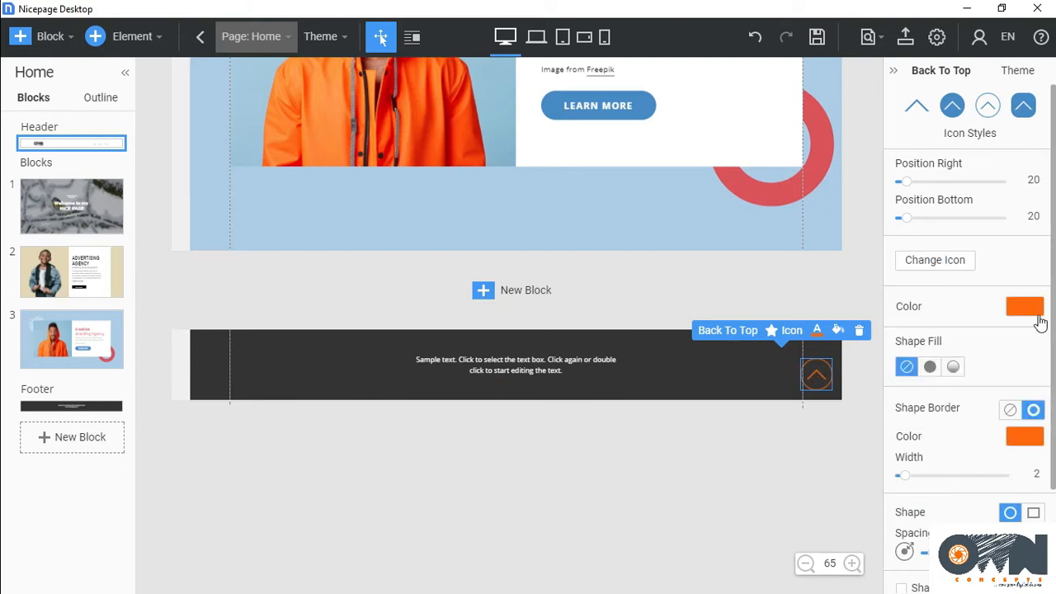
Set both the icon color and the shape border color of the Back To Top button to white
{"action": "left_click", "coordinate": [1031, 311]}
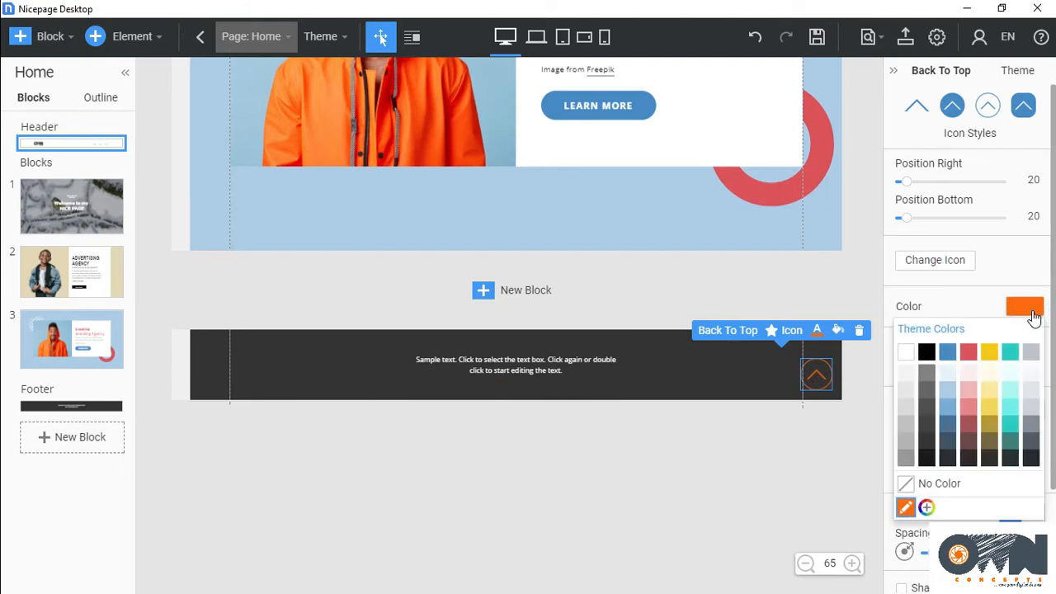
{"action": "left_click", "coordinate": [906, 353]}
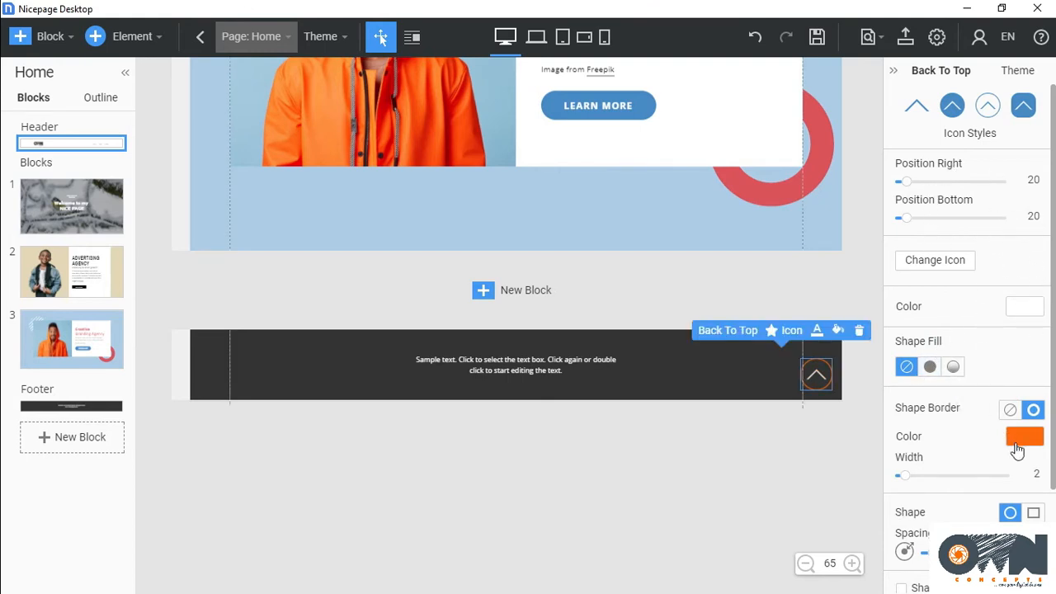
{"action": "left_click", "coordinate": [1019, 438]}
{"action": "left_click", "coordinate": [905, 259]}
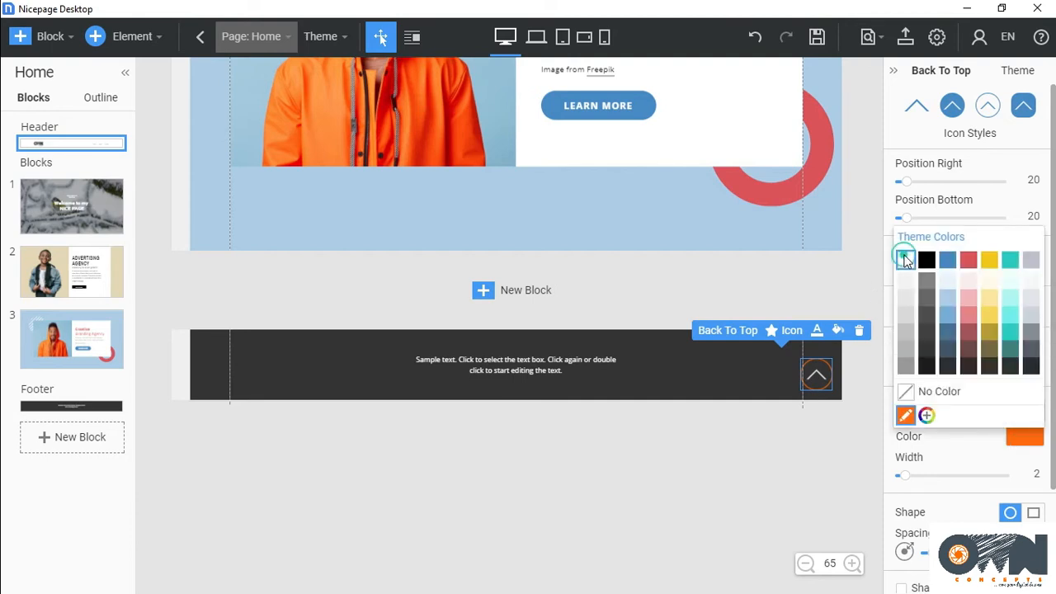
{"action": "left_click", "coordinate": [918, 281]}
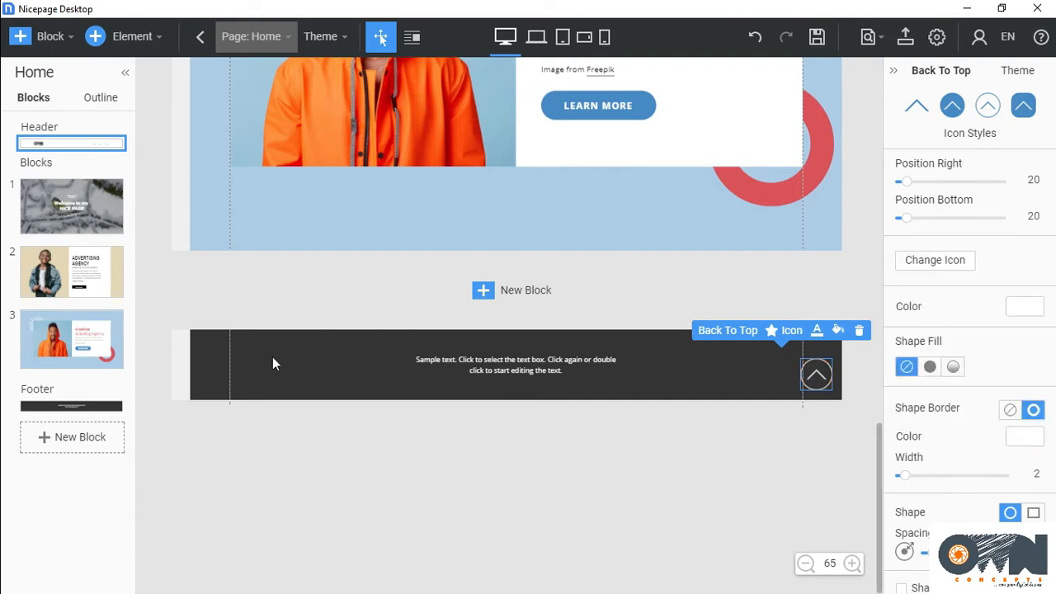
Change the footer's background color to the custom orange
{"action": "left_click", "coordinate": [212, 371]}
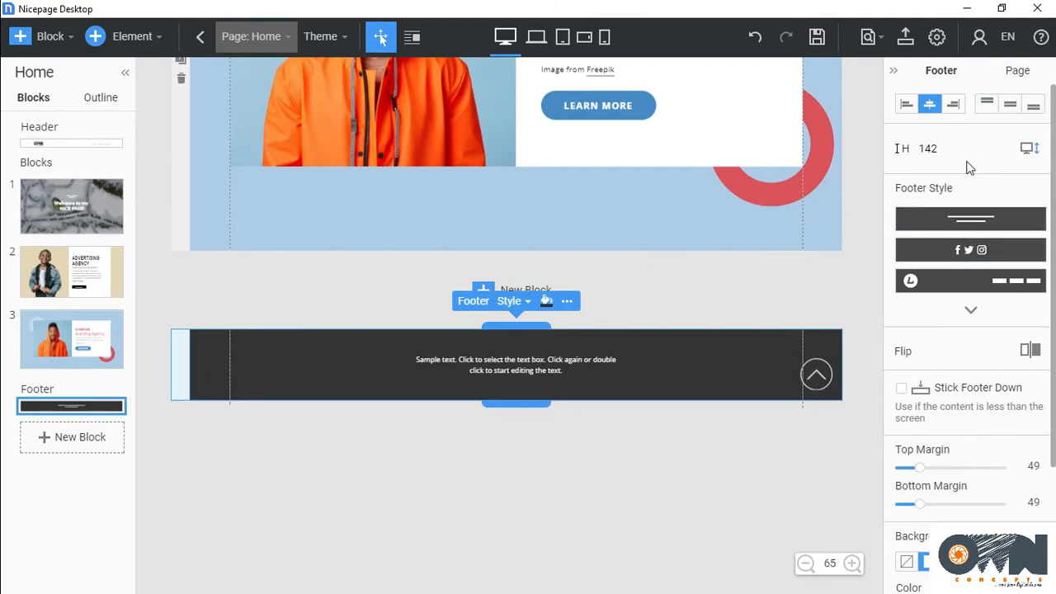
{"action": "scroll", "coordinate": [1001, 278], "scroll_direction": "down", "scroll_amount": 2}
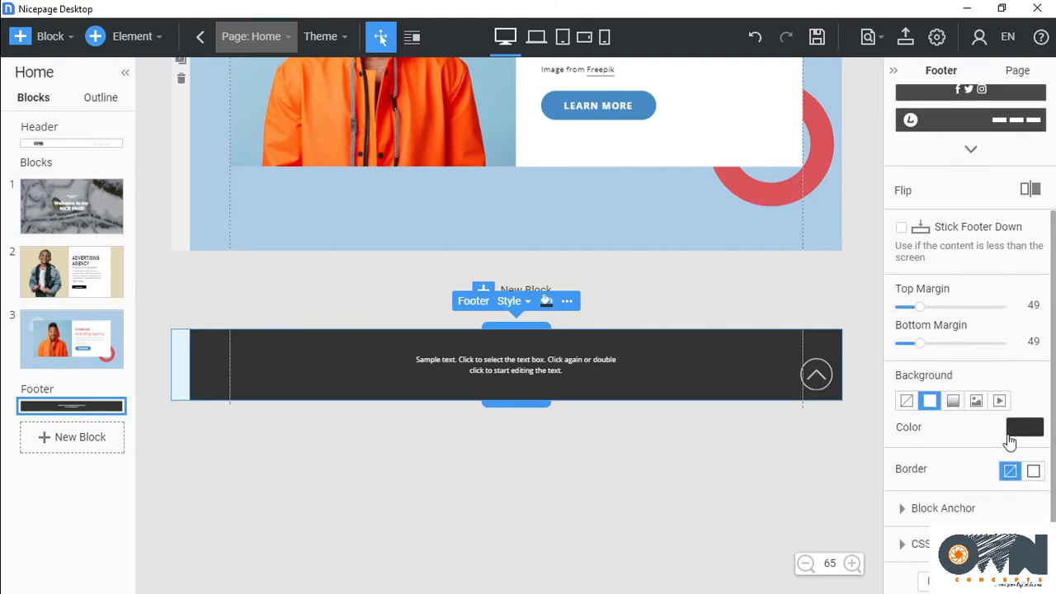
{"action": "left_click", "coordinate": [1043, 437]}
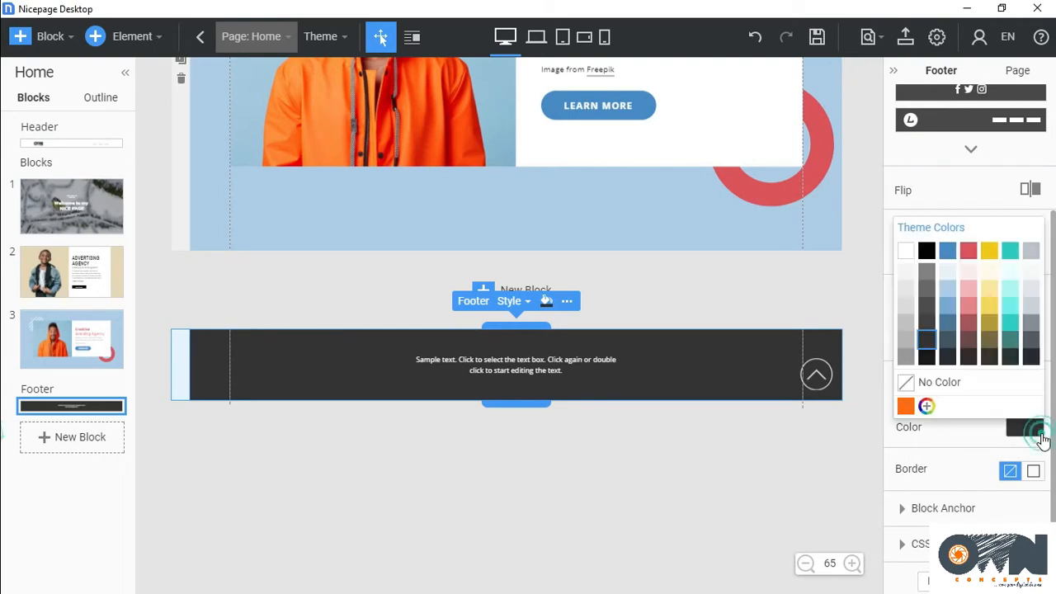
{"action": "left_click", "coordinate": [901, 407]}
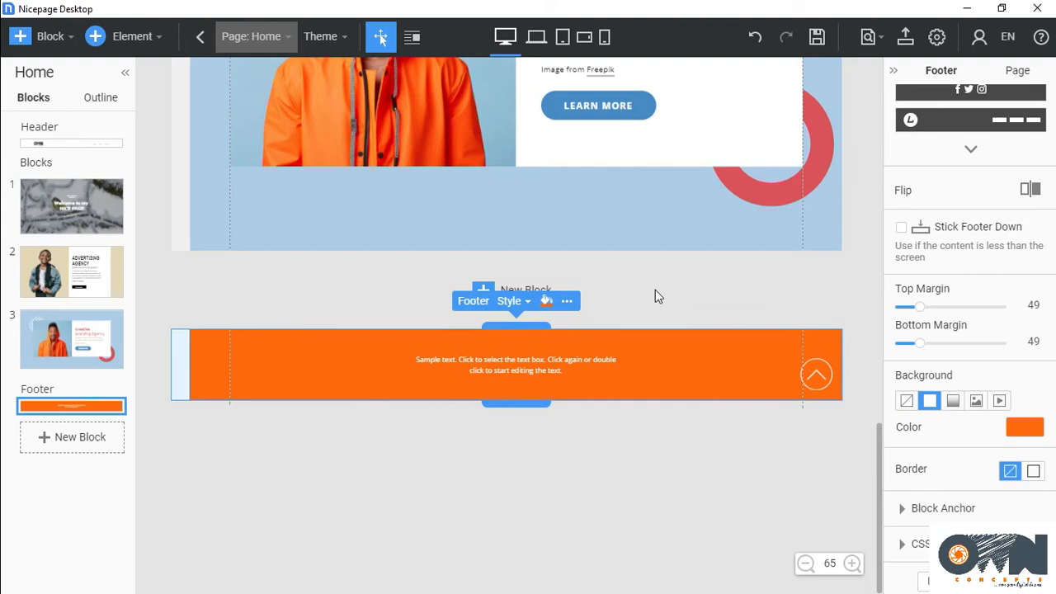
Replace the footer's sample text with "Designed by OWN Concepts"
{"action": "left_click", "coordinate": [546, 360]}
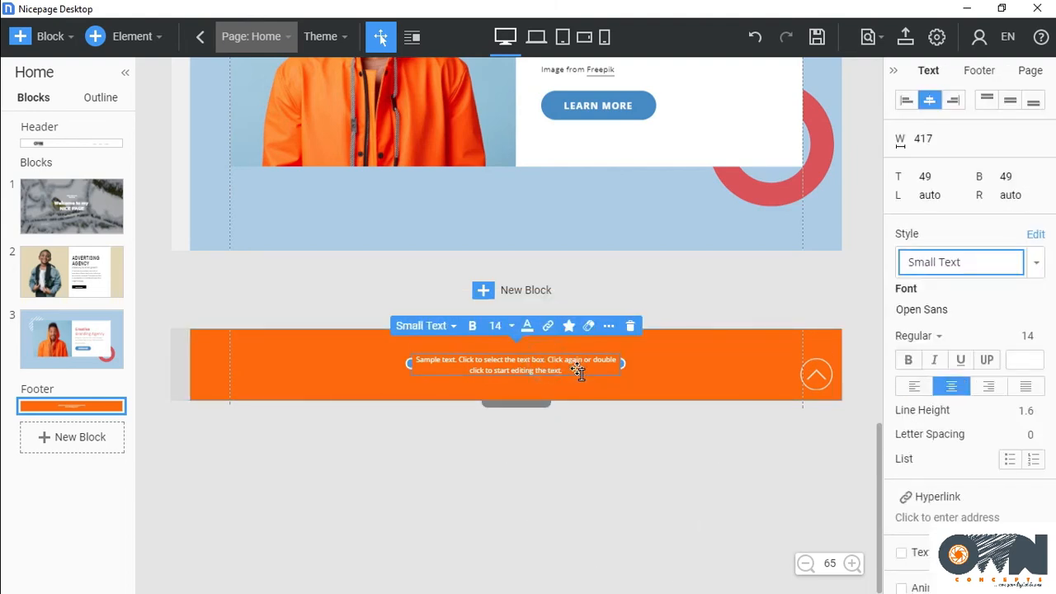
{"action": "left_click", "coordinate": [580, 373]}
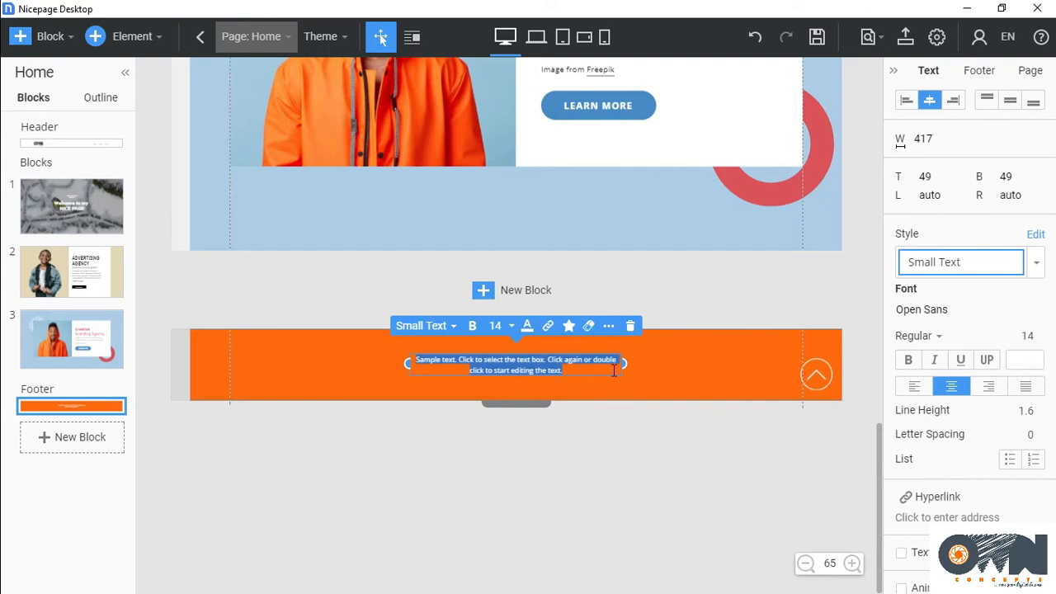
{"action": "type", "text": "Designed"}
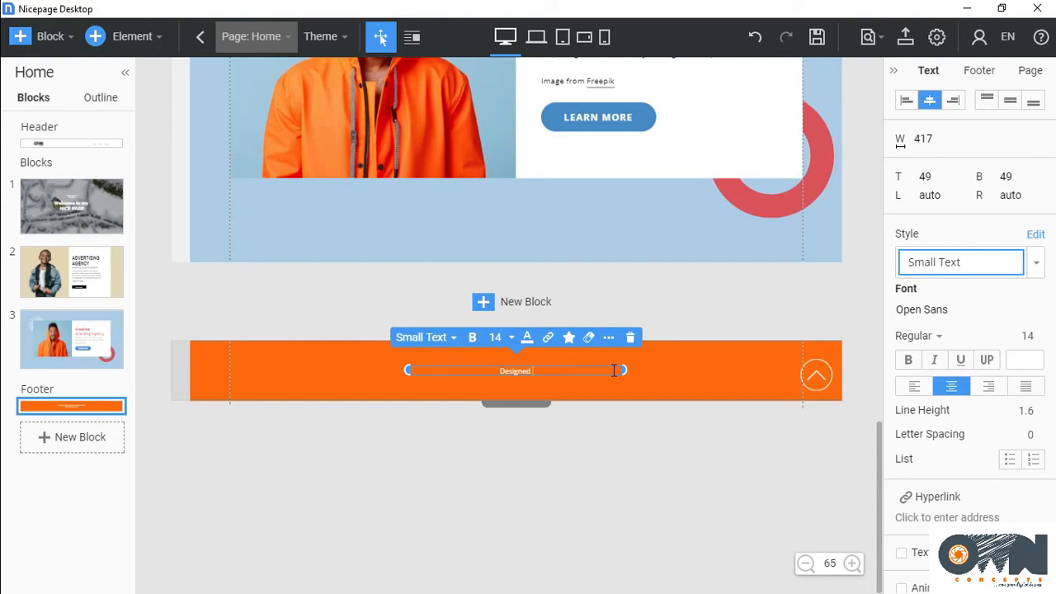
{"action": "type", "text": "WN Concepts"}
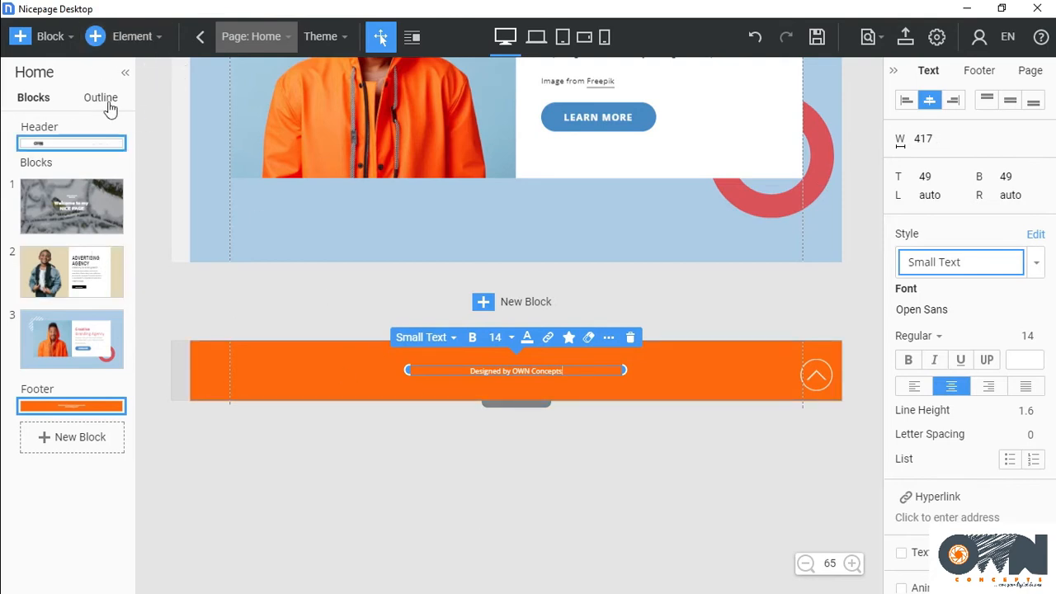
Search the filled icons for "facebook" and add a plain Facebook "f" icon to the footer below the text
{"action": "left_click", "coordinate": [162, 36]}
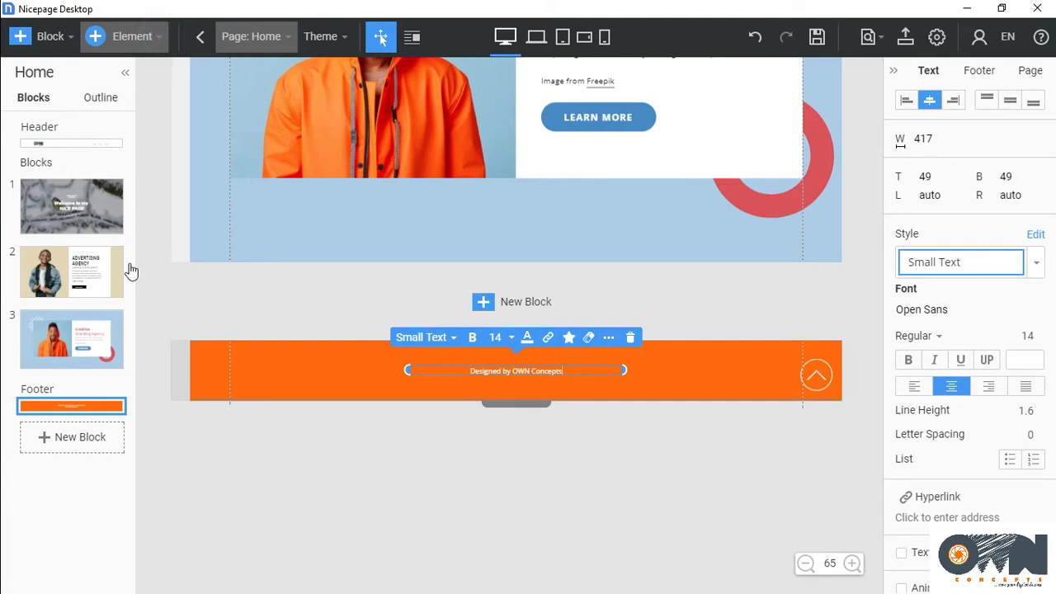
{"action": "left_click", "coordinate": [162, 41]}
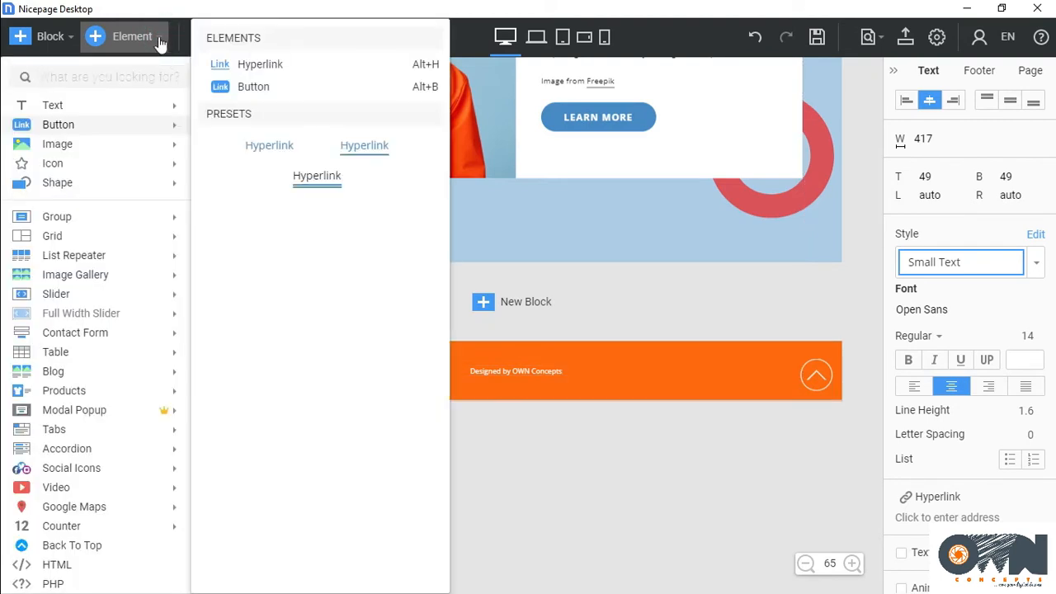
{"action": "mouse_move", "coordinate": [158, 175]}
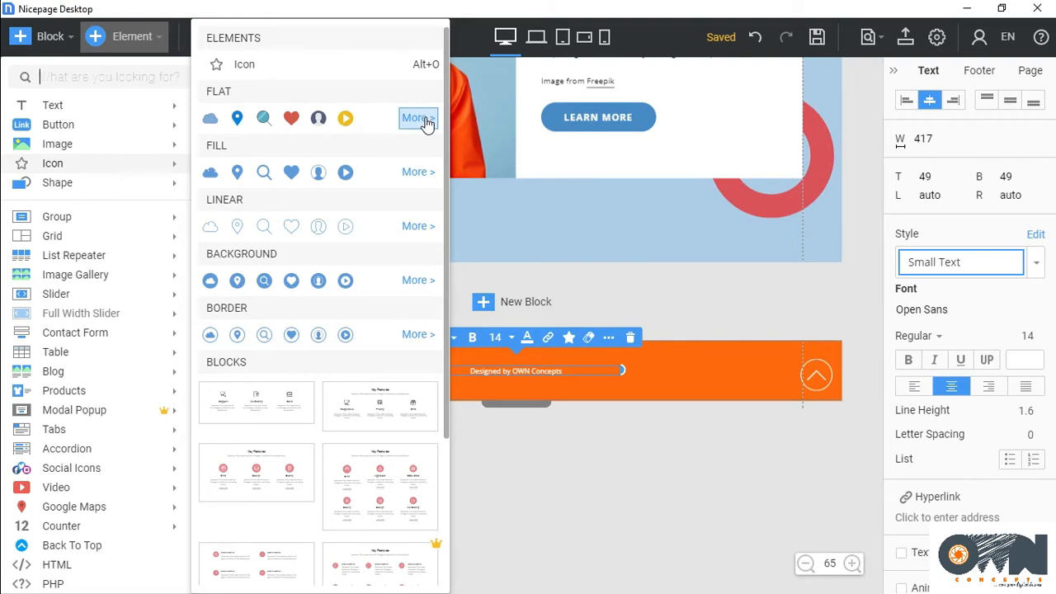
{"action": "left_click", "coordinate": [426, 175]}
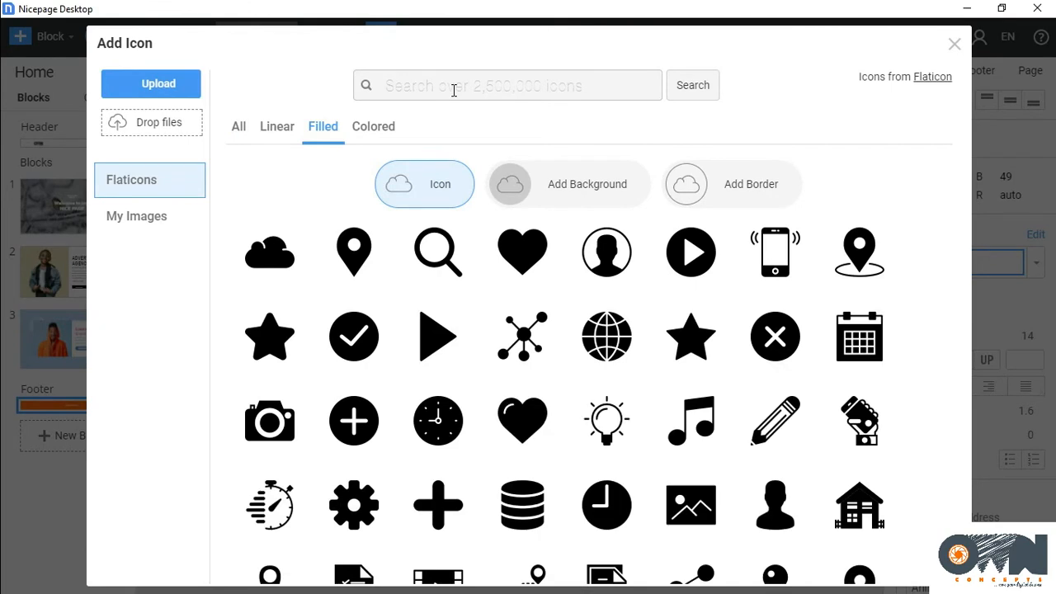
{"action": "left_click", "coordinate": [452, 90]}
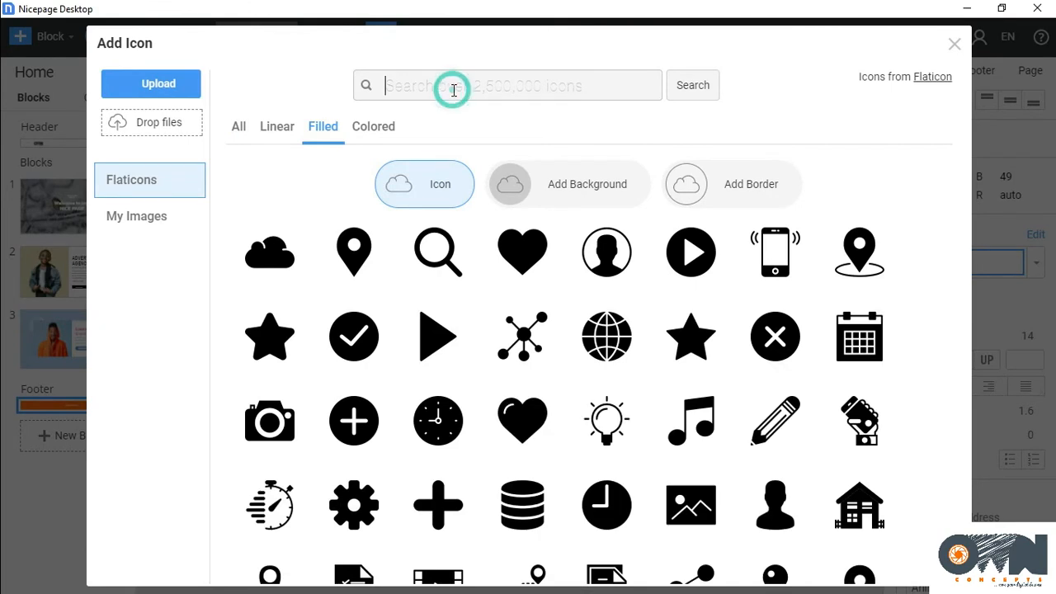
{"action": "type", "text": "facebook"}
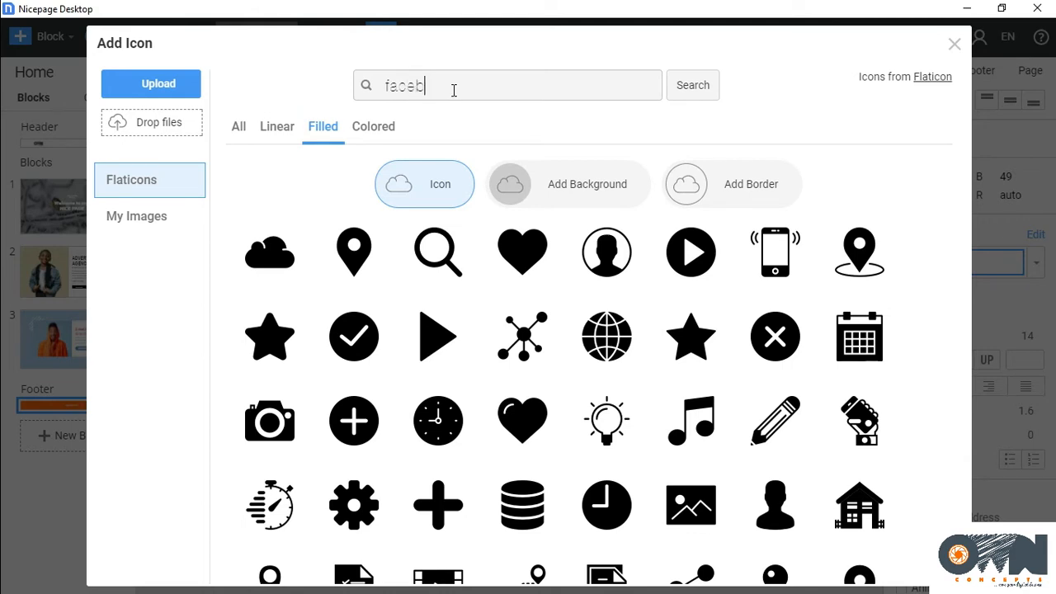
{"action": "left_click", "coordinate": [683, 93]}
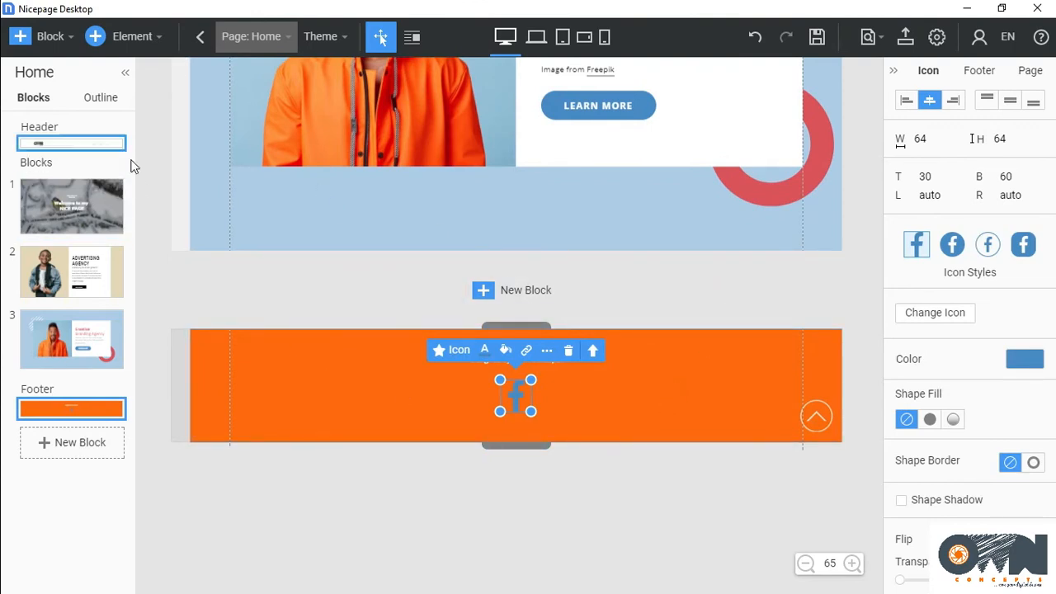
Search the icon library for "instagram" and add the black outlined Instagram icon to the footer below the Facebook icon
{"action": "left_click", "coordinate": [155, 37]}
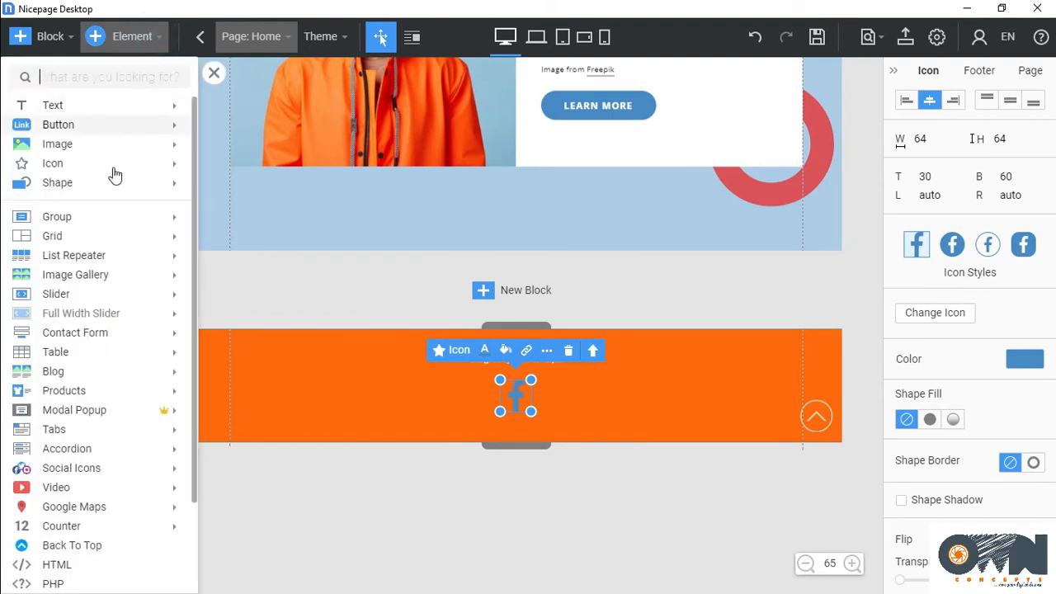
{"action": "mouse_move", "coordinate": [137, 175]}
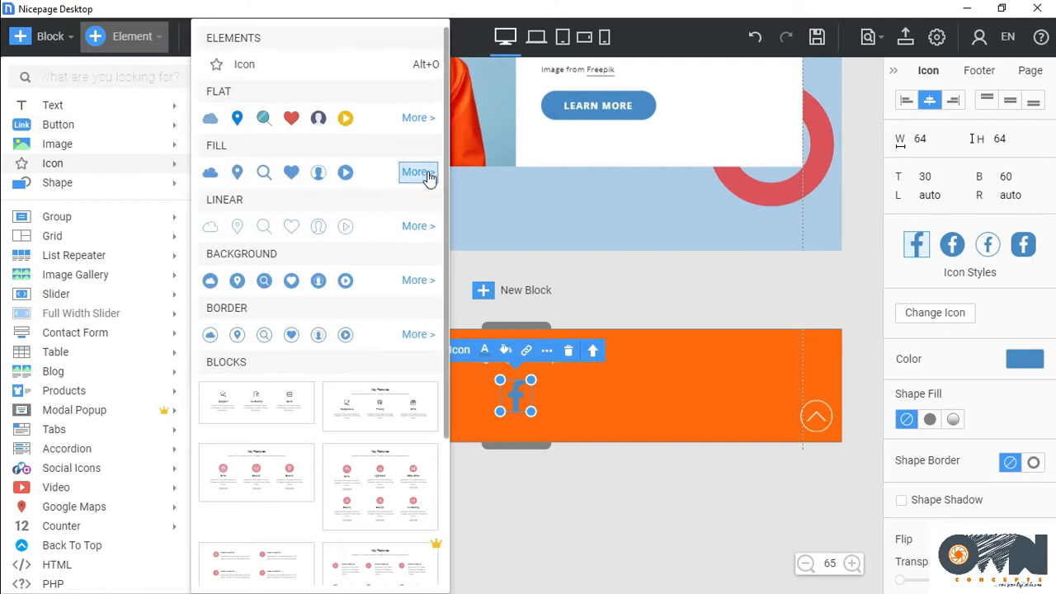
{"action": "left_click", "coordinate": [425, 171]}
{"action": "left_click", "coordinate": [500, 84]}
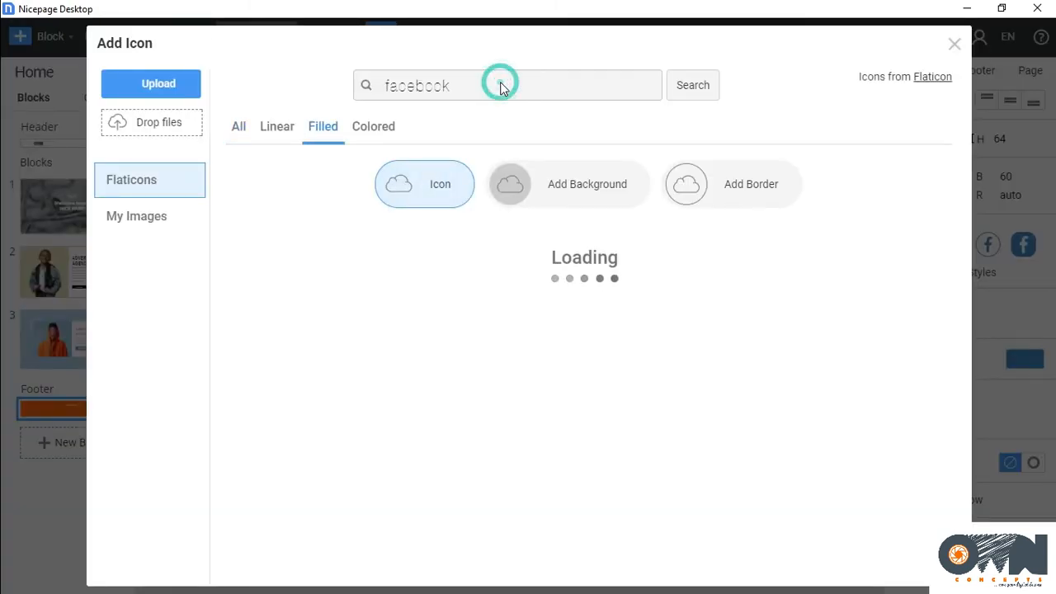
{"action": "left_click", "coordinate": [502, 83]}
{"action": "key", "text": "BackSpace"}
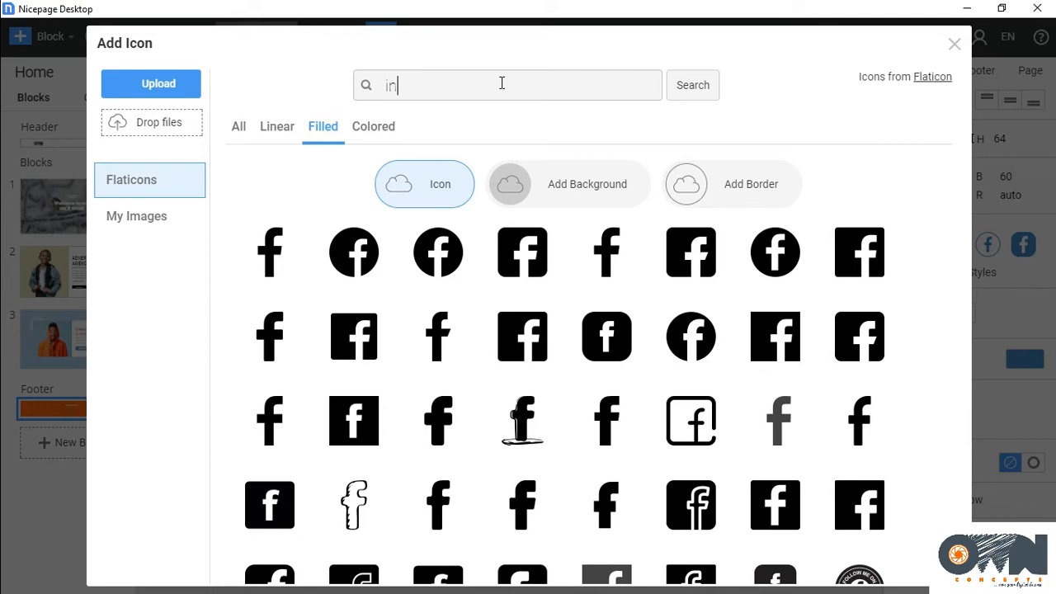
{"action": "type", "text": "instagram"}
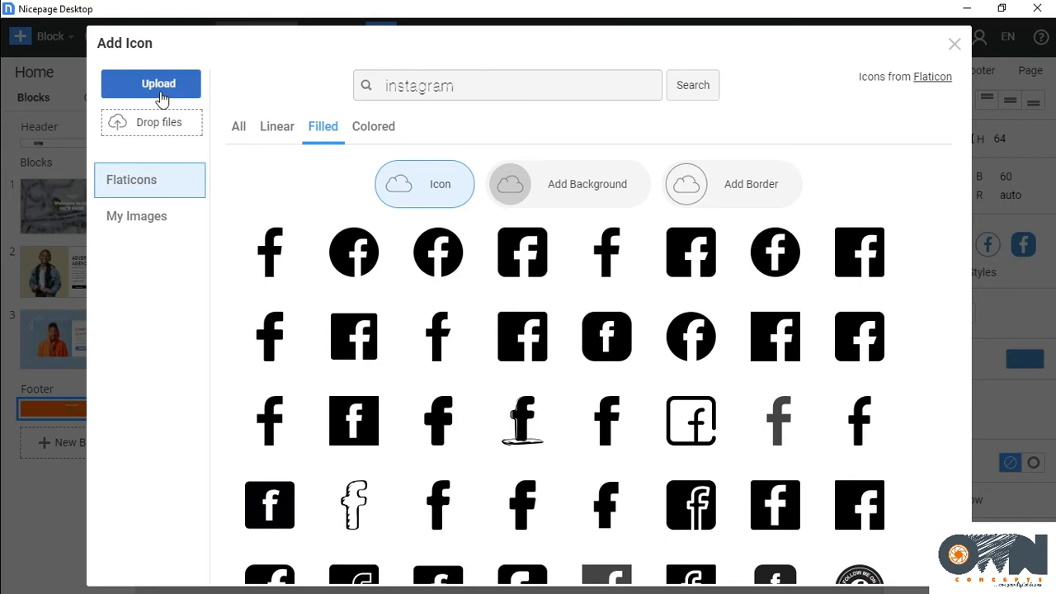
{"action": "left_click", "coordinate": [688, 88]}
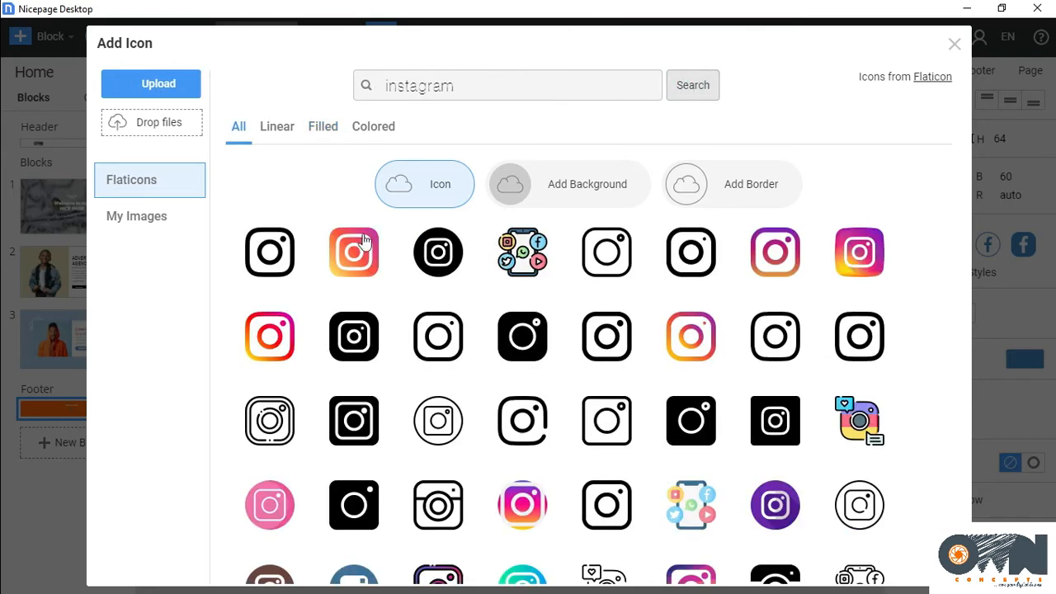
{"action": "left_click", "coordinate": [285, 258]}
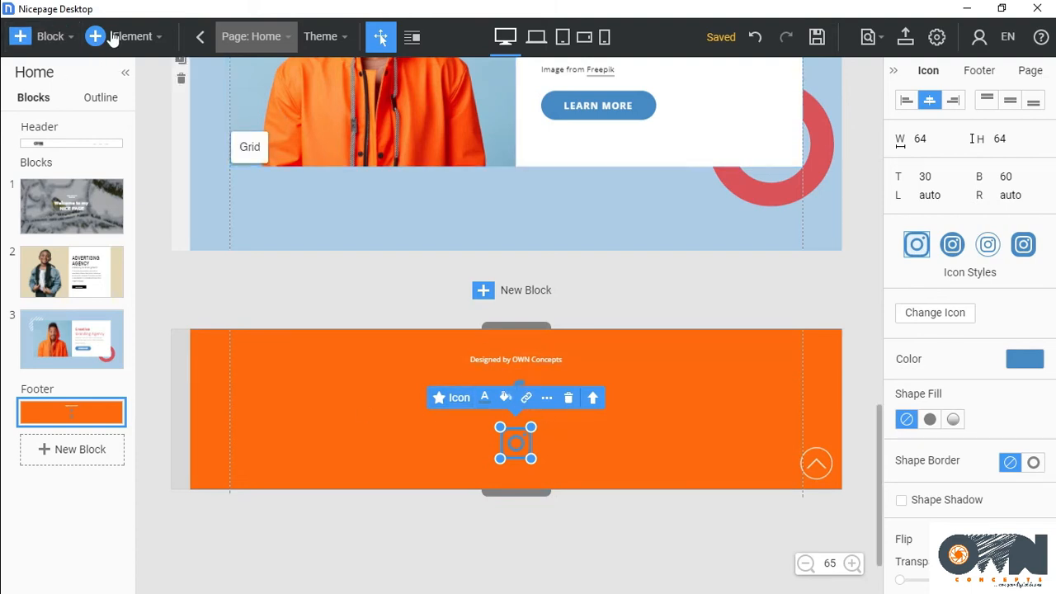
{"action": "left_click", "coordinate": [163, 40]}
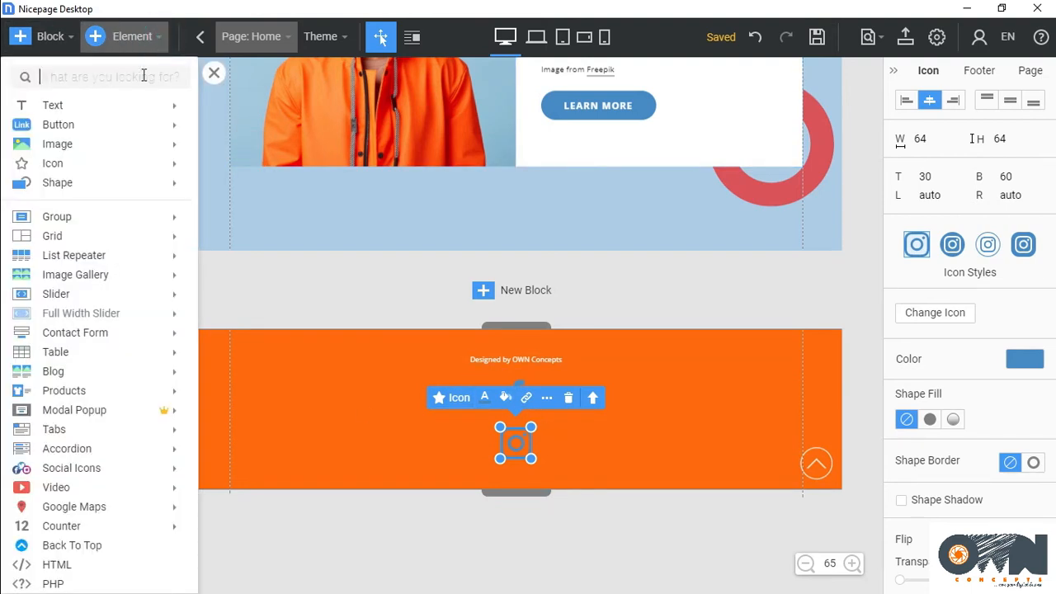
{"action": "mouse_move", "coordinate": [102, 185]}
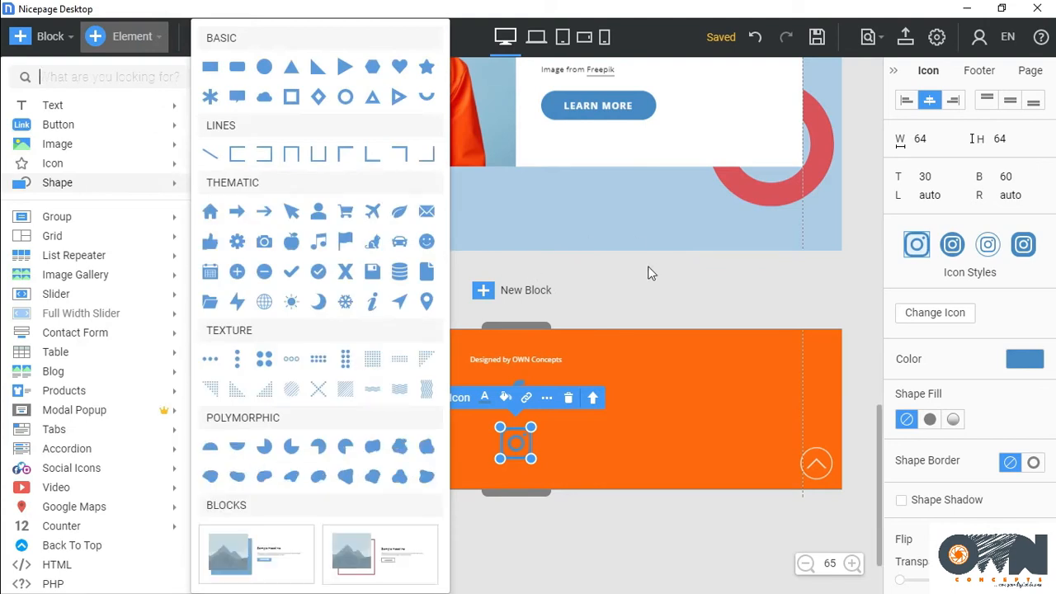
{"action": "left_click", "coordinate": [722, 298]}
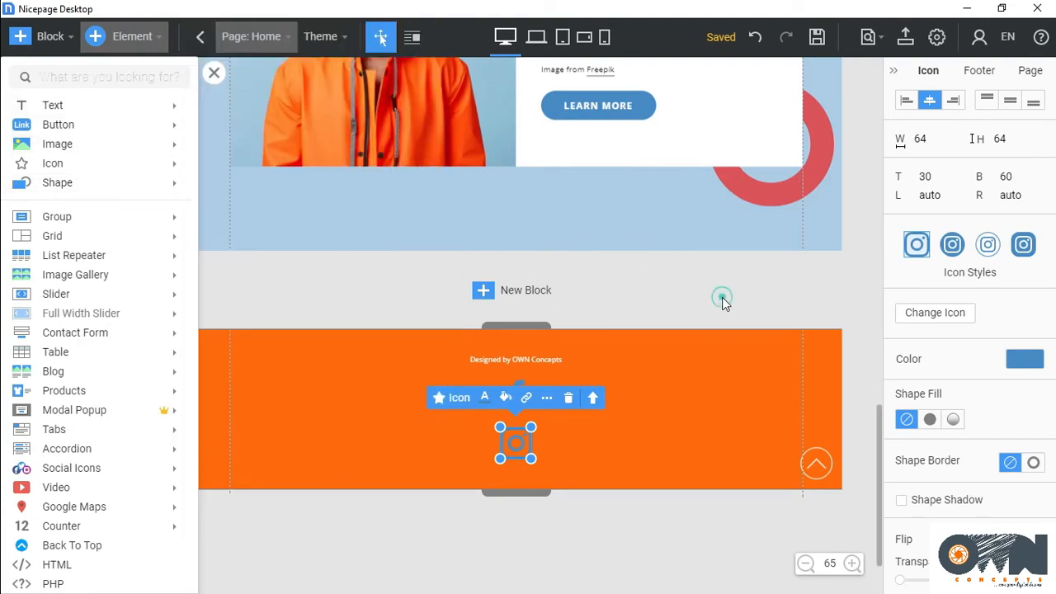
Place the Facebook and Instagram icons side by side below the footer text
{"action": "left_click", "coordinate": [514, 395]}
{"action": "left_click_drag", "start_coordinate": [513, 395], "coordinate": [536, 409]}
{"action": "left_click", "coordinate": [563, 403], "text": "ctrl"}
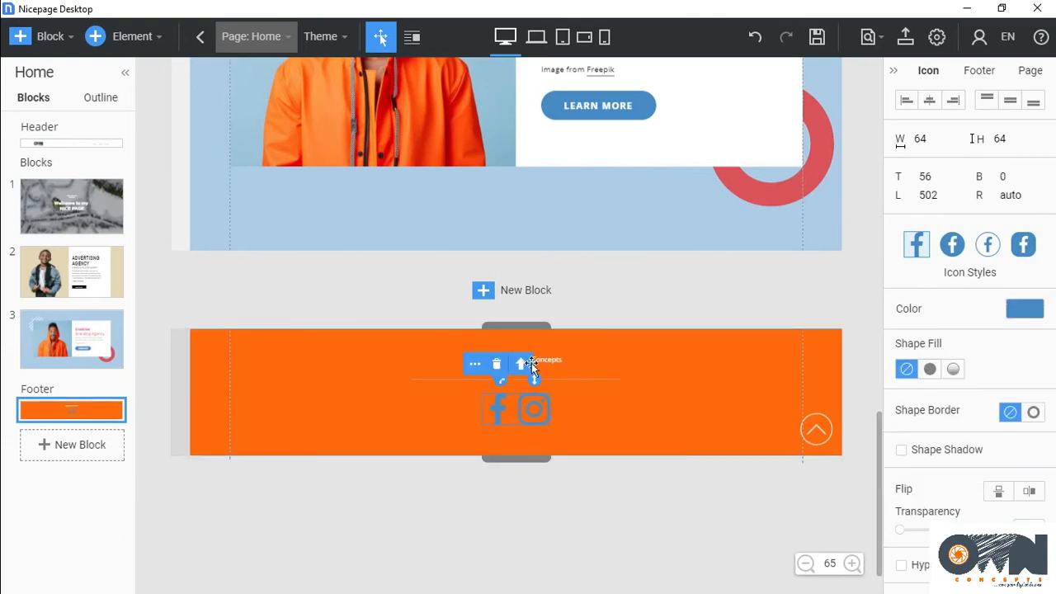
Rearrange the footer so both icons sit above the "Designed by OWN Concepts" text, with a small gap between them
{"action": "left_click", "coordinate": [308, 377]}
{"action": "left_click", "coordinate": [526, 357]}
{"action": "mouse_move", "coordinate": [526, 357]}
{"action": "left_mouse_down"}
{"action": "mouse_move", "coordinate": [528, 381]}
{"action": "mouse_move", "coordinate": [529, 356]}
{"action": "left_mouse_up"}
{"action": "left_click", "coordinate": [532, 411]}
{"action": "left_click", "coordinate": [499, 412], "text": "shift"}
{"action": "left_click", "coordinate": [552, 383]}
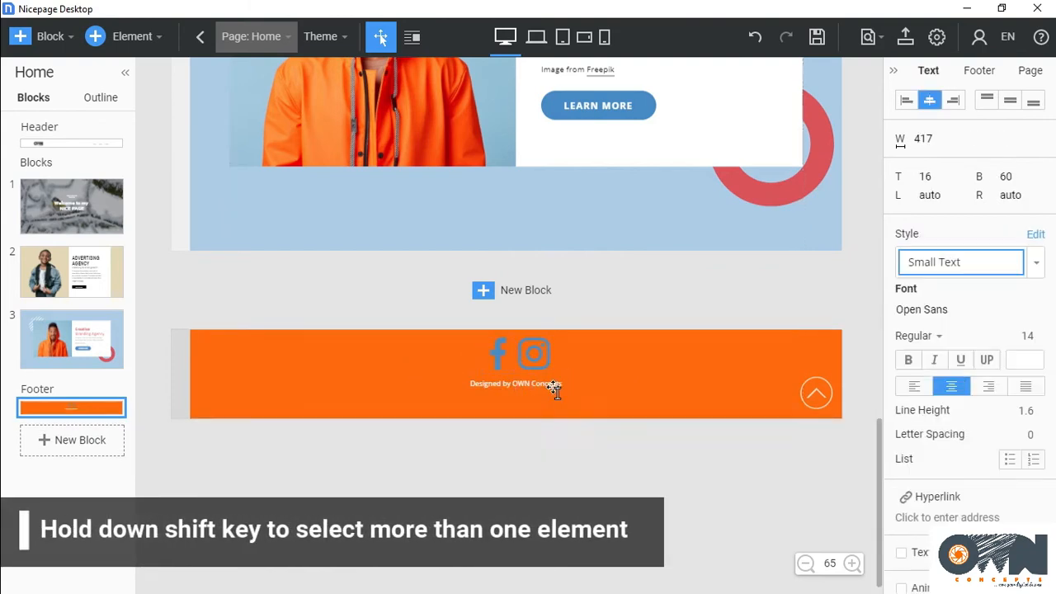
Select both footer icons together and move them down slightly to a top spacing of 24
{"action": "left_click", "coordinate": [499, 355]}
{"action": "left_click", "coordinate": [539, 354], "text": "shift"}
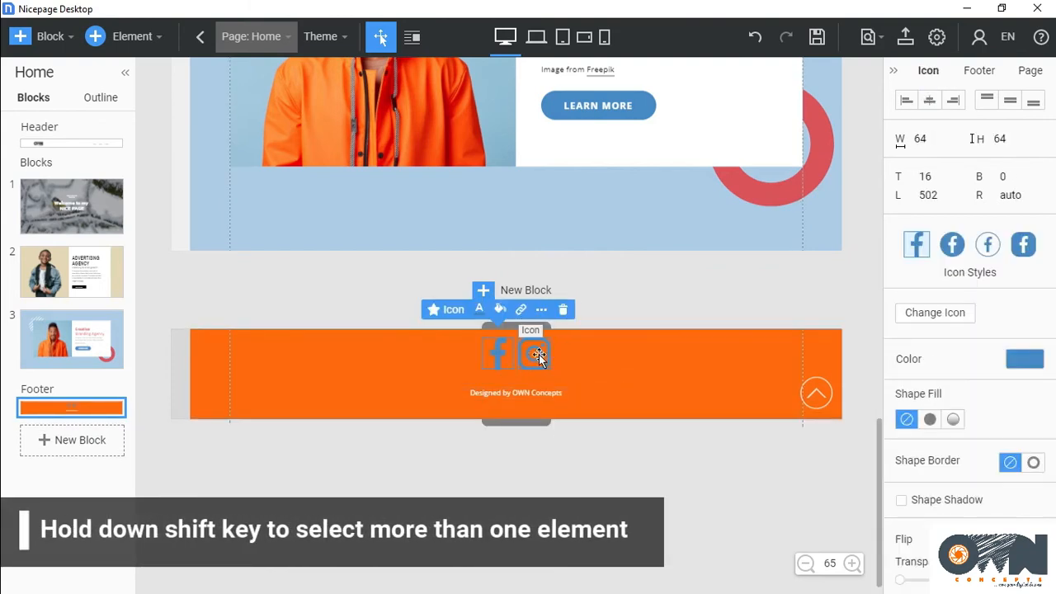
{"action": "left_click_drag", "start_coordinate": [534, 369], "coordinate": [534, 372]}
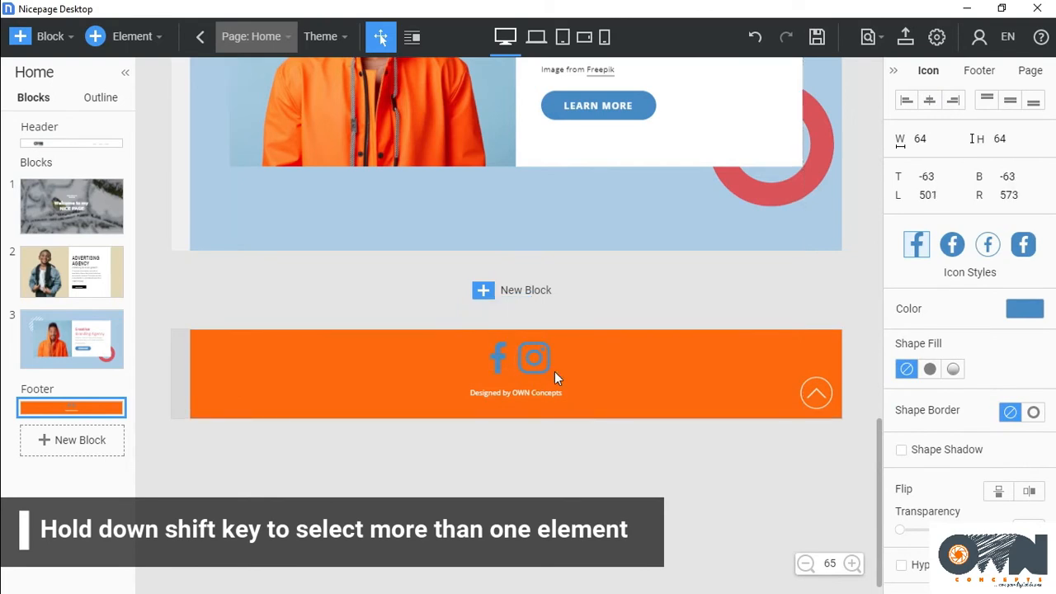
{"action": "left_click", "coordinate": [553, 375]}
{"action": "left_click", "coordinate": [496, 356]}
{"action": "left_click", "coordinate": [537, 359], "text": "shift"}
{"action": "left_click", "coordinate": [475, 312]}
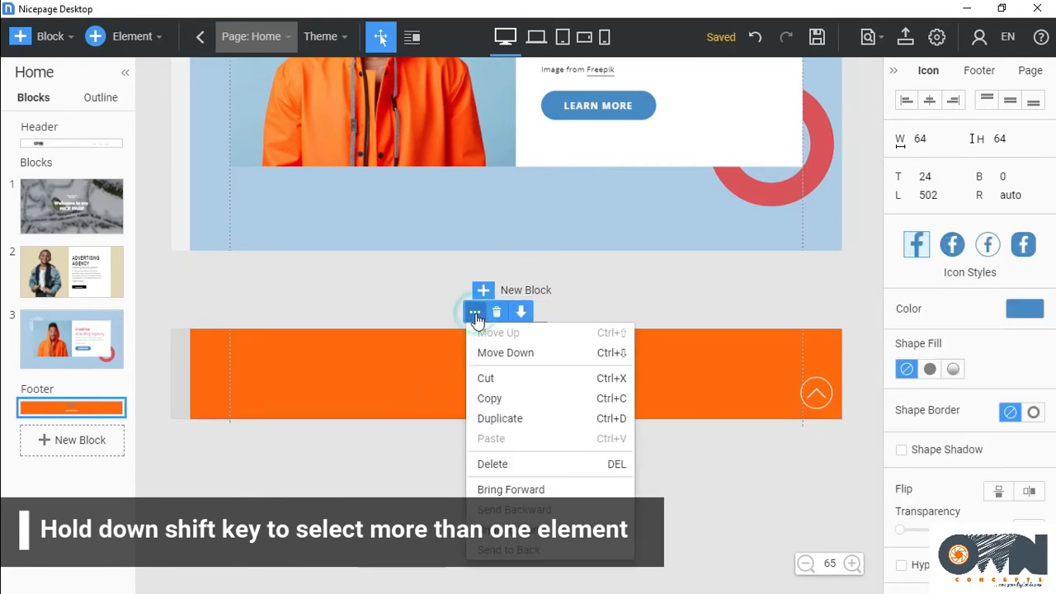
{"action": "left_click", "coordinate": [583, 305]}
Shrink the Facebook and Instagram icons in the footer to 33 by 33
{"action": "left_click", "coordinate": [525, 338]}
{"action": "left_click", "coordinate": [500, 364]}
{"action": "left_click_drag", "start_coordinate": [513, 372], "coordinate": [535, 358]}
{"action": "left_click", "coordinate": [540, 364]}
Nudge the Facebook icon toward the Instagram icon until its left position is 520
{"action": "left_click", "coordinate": [492, 352]}
{"action": "key", "text": "Right"}
{"action": "key", "text": "Right"}
{"action": "key", "text": "Right"}
{"action": "key", "text": "Right"}
{"action": "key", "text": "Right"}
{"action": "key", "text": "Right"}
{"action": "key", "text": "Right"}
{"action": "key", "text": "Right"}
{"action": "key", "text": "Right"}
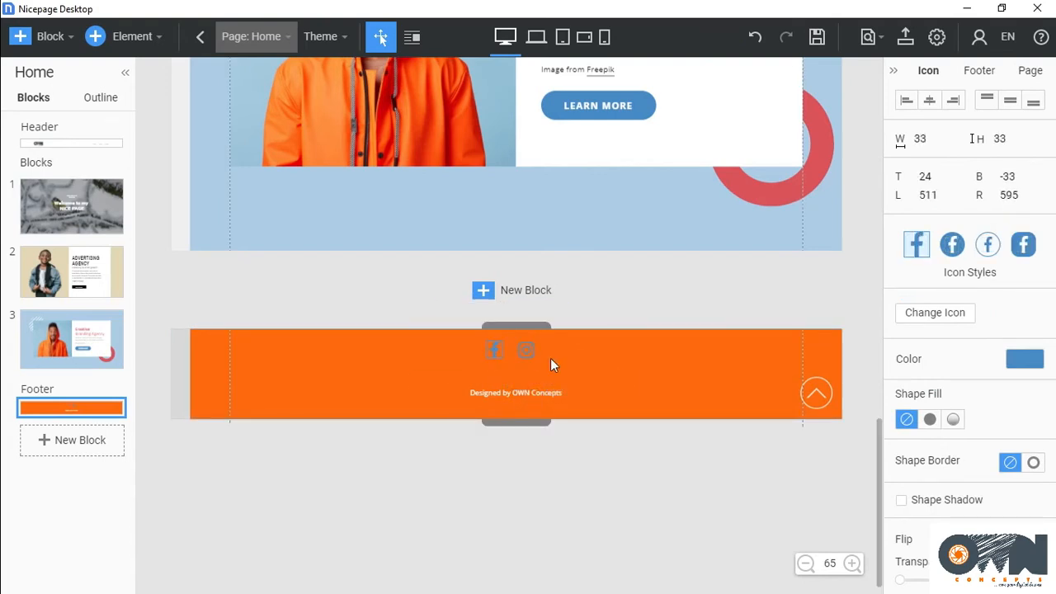
{"action": "key", "text": "Right"}
{"action": "key", "text": "Right"}
{"action": "key", "text": "Right"}
{"action": "key", "text": "Right"}
{"action": "key", "text": "Right"}
{"action": "key", "text": "Right"}
{"action": "key", "text": "Right"}
{"action": "key", "text": "Right"}
{"action": "key", "text": "Right"}
{"action": "left_click", "coordinate": [527, 353]}
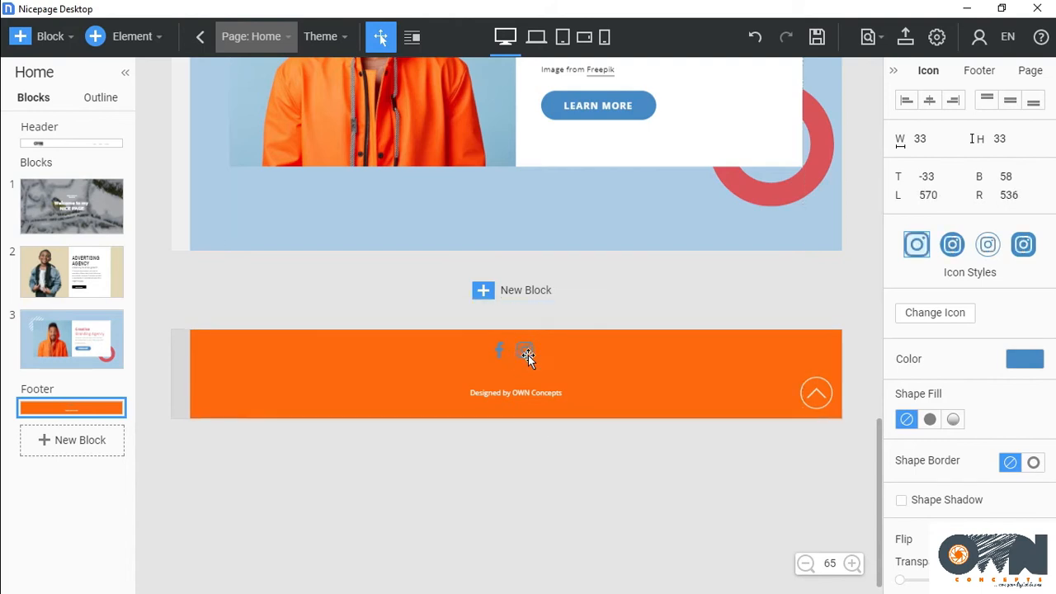
Nudge the "Designed by OWN Concepts" text up closer to the icons, to a top spacing of 17
{"action": "left_click", "coordinate": [536, 393]}
{"action": "key", "text": "Up"}
{"action": "key", "text": "Up"}
{"action": "key", "text": "Up"}
{"action": "key", "text": "Up"}
{"action": "key", "text": "Up"}
{"action": "key", "text": "Up"}
{"action": "key", "text": "Up"}
{"action": "key", "text": "Up"}
{"action": "key", "text": "Up"}
{"action": "key", "text": "Up"}
{"action": "key", "text": "Up"}
{"action": "key", "text": "Up"}
{"action": "key", "text": "Up"}
{"action": "key", "text": "Up"}
{"action": "key", "text": "Up"}
{"action": "key", "text": "Up"}
{"action": "key", "text": "Up"}
{"action": "key", "text": "Up"}
{"action": "key", "text": "Up"}
{"action": "key", "text": "Up"}
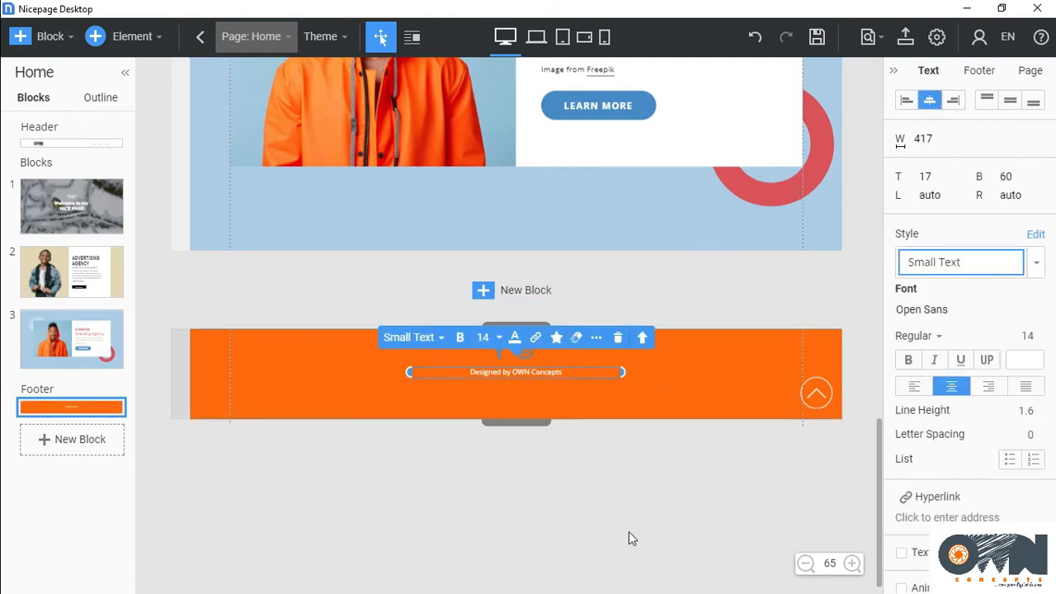
{"action": "left_click", "coordinate": [630, 533]}
{"action": "left_click", "coordinate": [814, 393]}
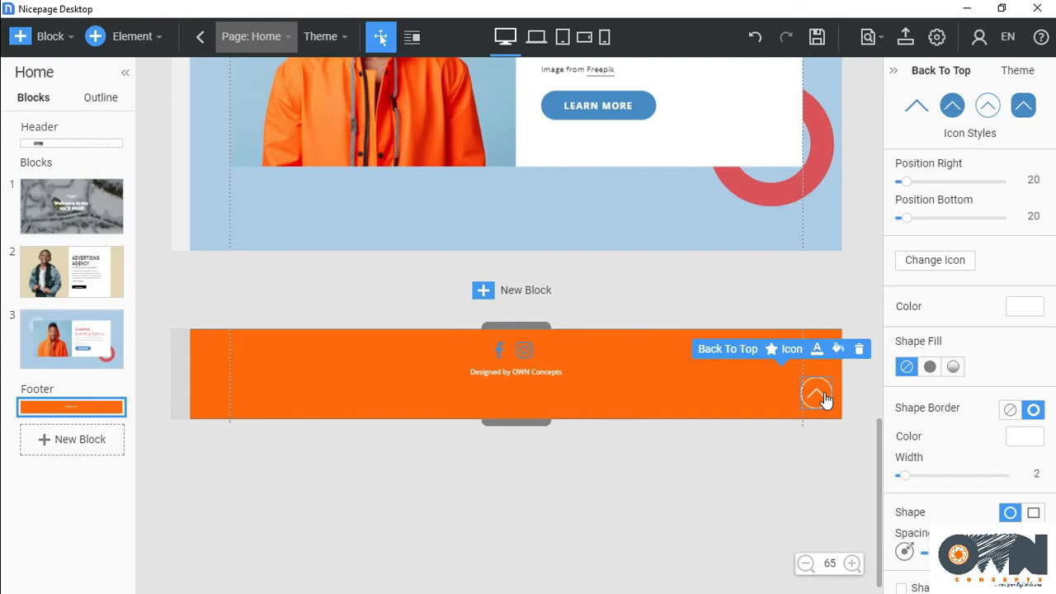
{"action": "left_click", "coordinate": [707, 310]}
Try to move the footer's icons and text down together, and undo the move
{"action": "left_click", "coordinate": [521, 371]}
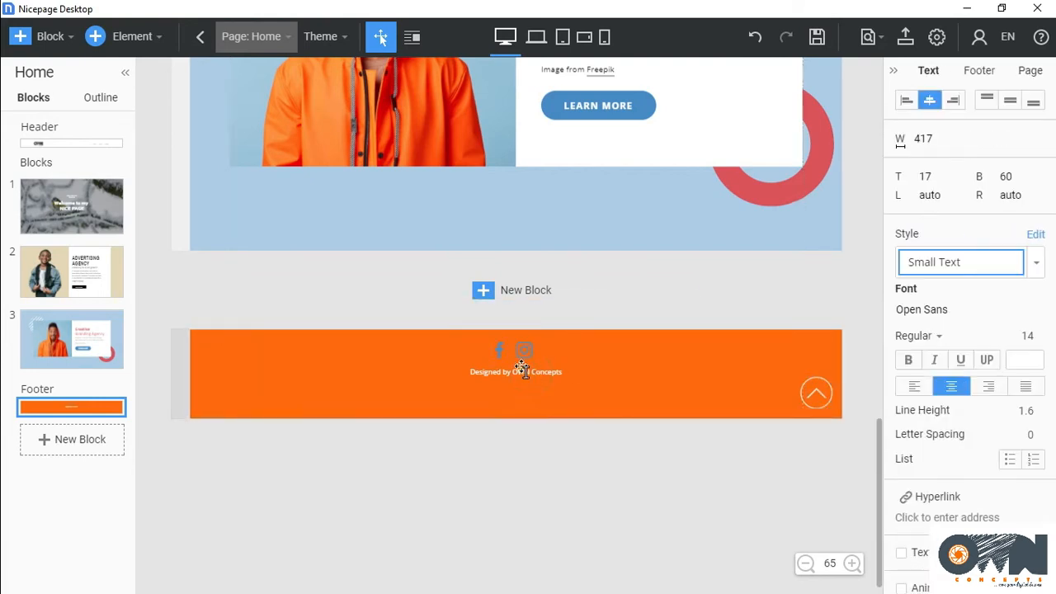
{"action": "left_click", "coordinate": [526, 353], "text": "ctrl"}
{"action": "key", "text": "Down"}
{"action": "key", "text": "Down"}
{"action": "key", "text": "Down"}
{"action": "key", "text": "Down"}
{"action": "key", "text": "Down"}
{"action": "key", "text": "Down"}
{"action": "key", "text": "Down"}
{"action": "key", "text": "Down"}
{"action": "key", "text": "Down"}
{"action": "key", "text": "Down"}
{"action": "key", "text": "Down"}
{"action": "key", "text": "Down"}
{"action": "key", "text": "Down"}
{"action": "key", "text": "Down"}
{"action": "key", "text": "Down"}
{"action": "key", "text": "Down"}
{"action": "key", "text": "Down"}
{"action": "key", "text": "Down"}
{"action": "key", "text": "Down"}
{"action": "key", "text": "Down"}
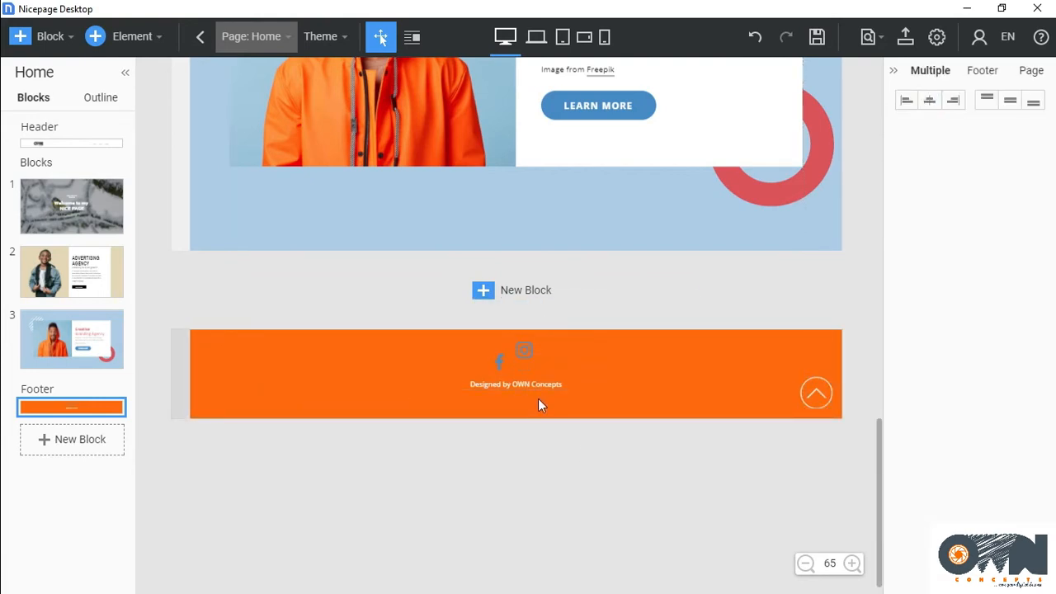
{"action": "key", "text": "ctrl+z"}
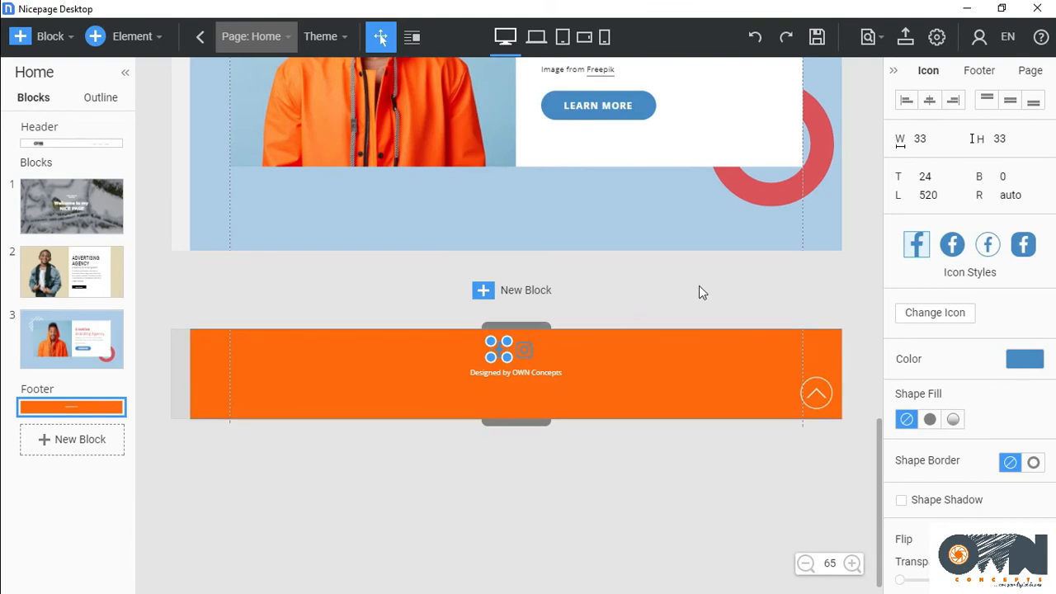
{"action": "left_click", "coordinate": [700, 289]}
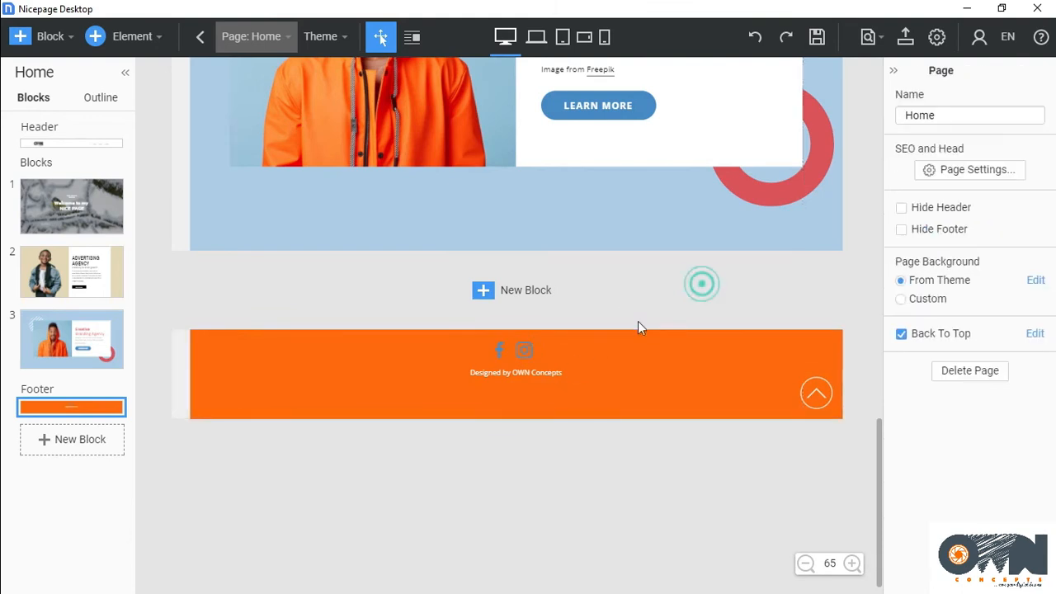
Select both social icons and the footer text together and nudge them down toward the footer's vertical center
{"action": "left_click", "coordinate": [520, 355]}
{"action": "left_click", "coordinate": [499, 352], "text": "ctrl"}
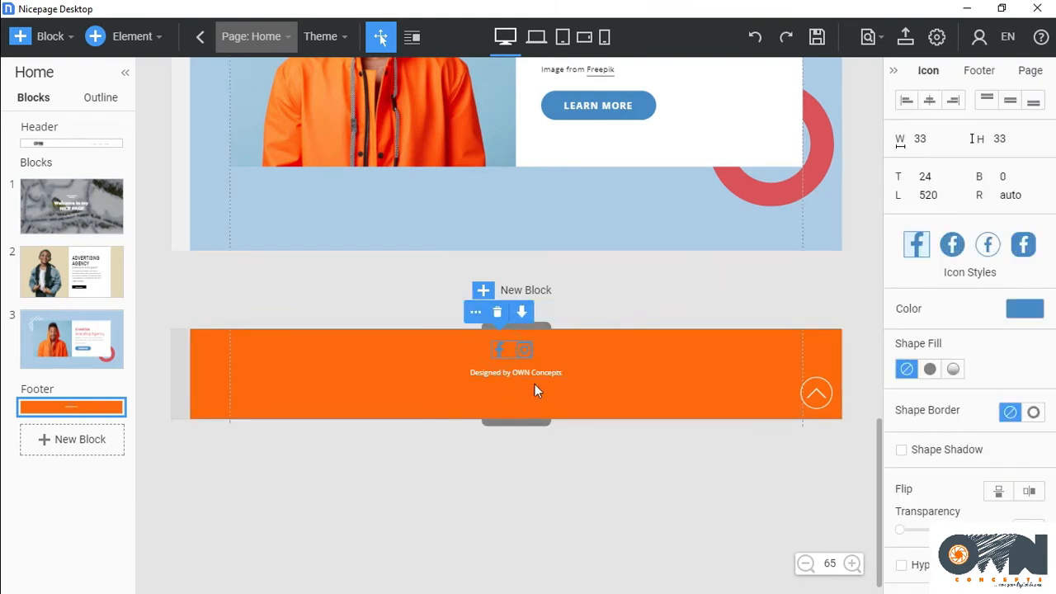
{"action": "left_click", "coordinate": [534, 373], "text": "ctrl"}
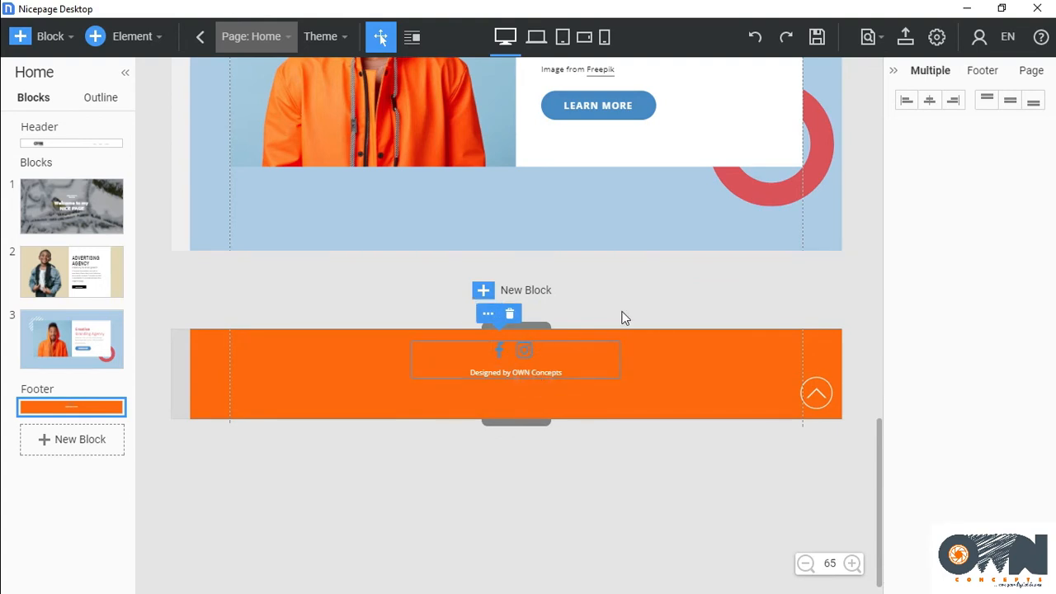
{"action": "key", "text": "Down"}
{"action": "key", "text": "Down"}
{"action": "key", "text": "Down"}
{"action": "key", "text": "Down"}
{"action": "key", "text": "Down"}
{"action": "key", "text": "Down"}
{"action": "key", "text": "Down"}
{"action": "key", "text": "Down"}
{"action": "key", "text": "Down"}
{"action": "key", "text": "Down"}
{"action": "key", "text": "Down"}
{"action": "key", "text": "Down"}
{"action": "key", "text": "Down"}
{"action": "key", "text": "Down"}
{"action": "key", "text": "Down"}
{"action": "key", "text": "Down"}
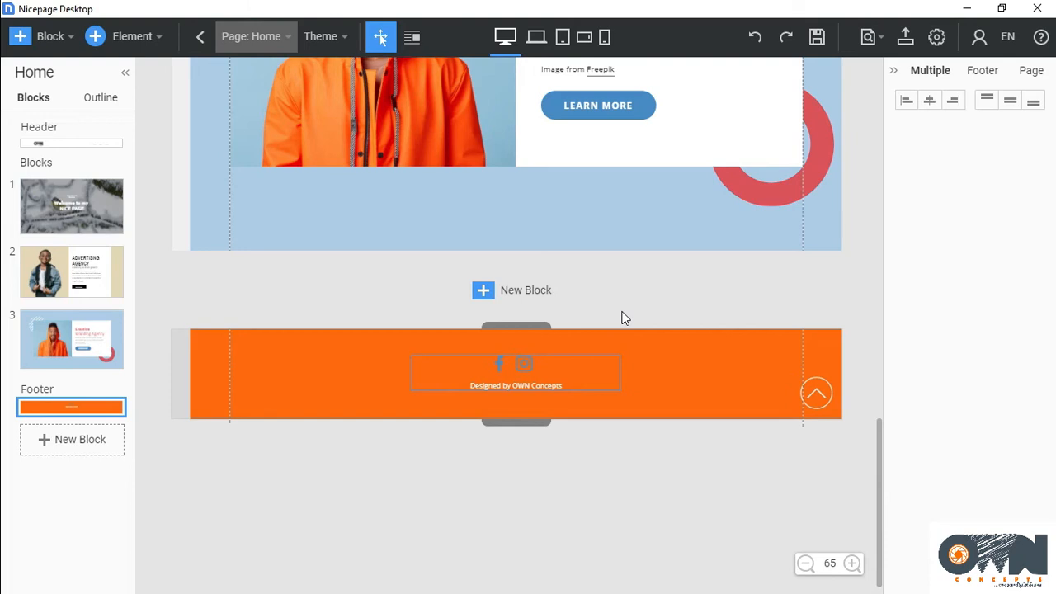
{"action": "key", "text": "Down"}
{"action": "key", "text": "Down"}
{"action": "left_click", "coordinate": [676, 299]}
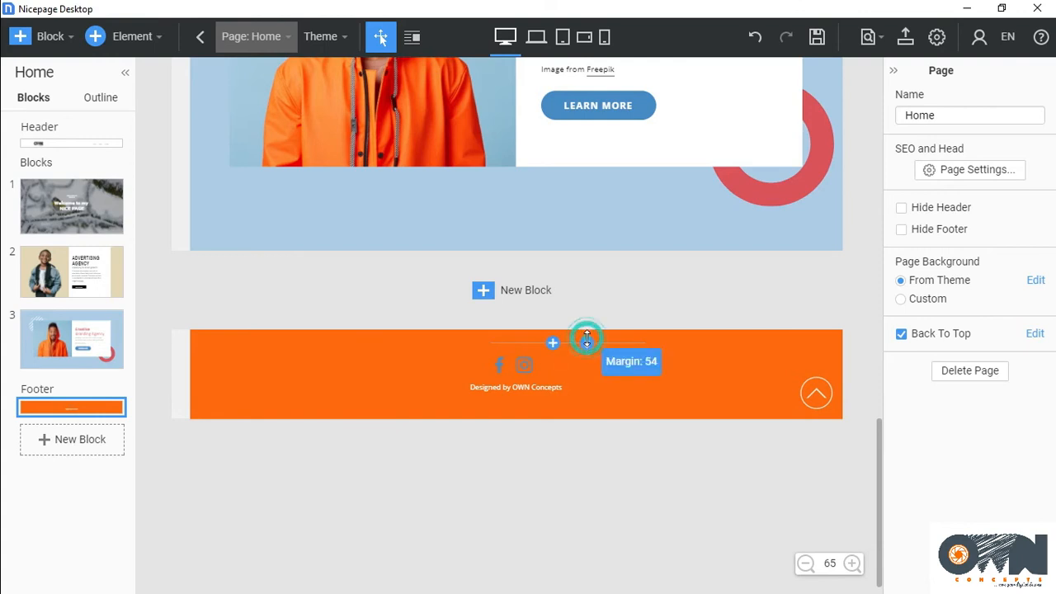
Reduce the footer's top margin to about 45
{"action": "left_click_drag", "start_coordinate": [586, 338], "coordinate": [589, 330]}
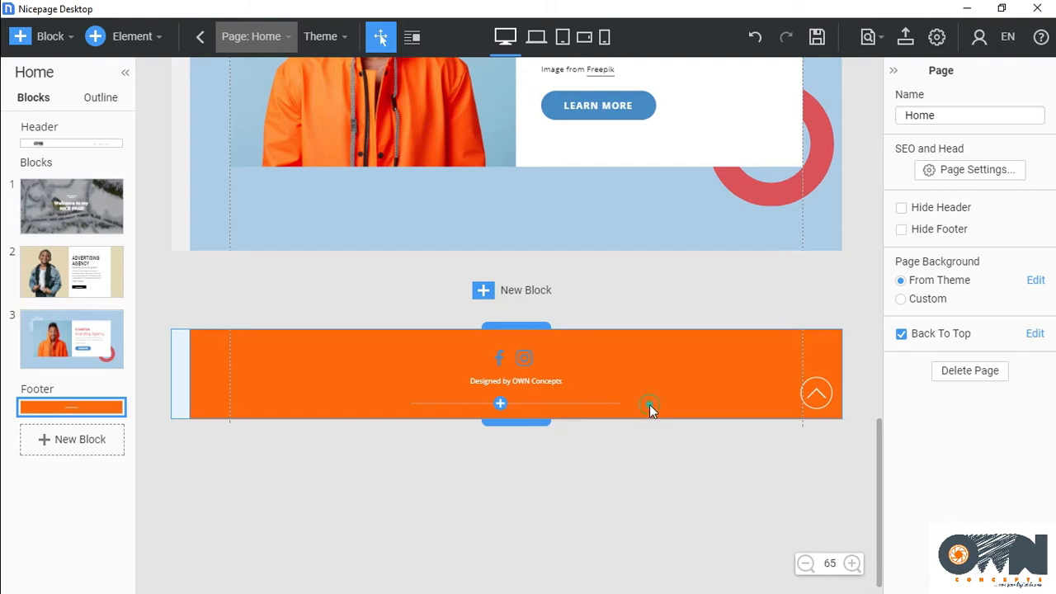
{"action": "left_click", "coordinate": [649, 405]}
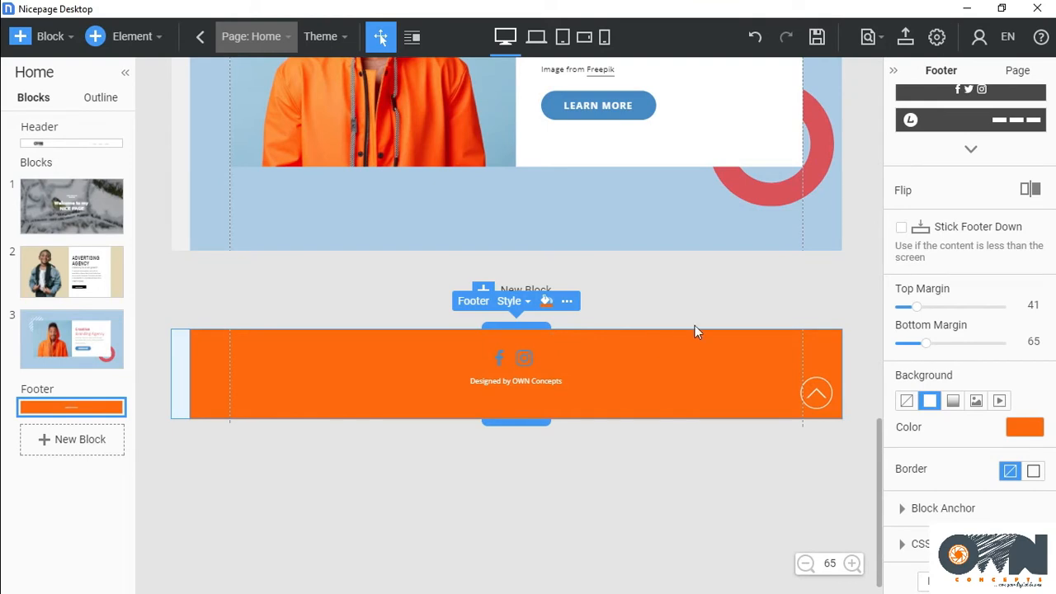
{"action": "left_click_drag", "start_coordinate": [586, 340], "coordinate": [587, 347]}
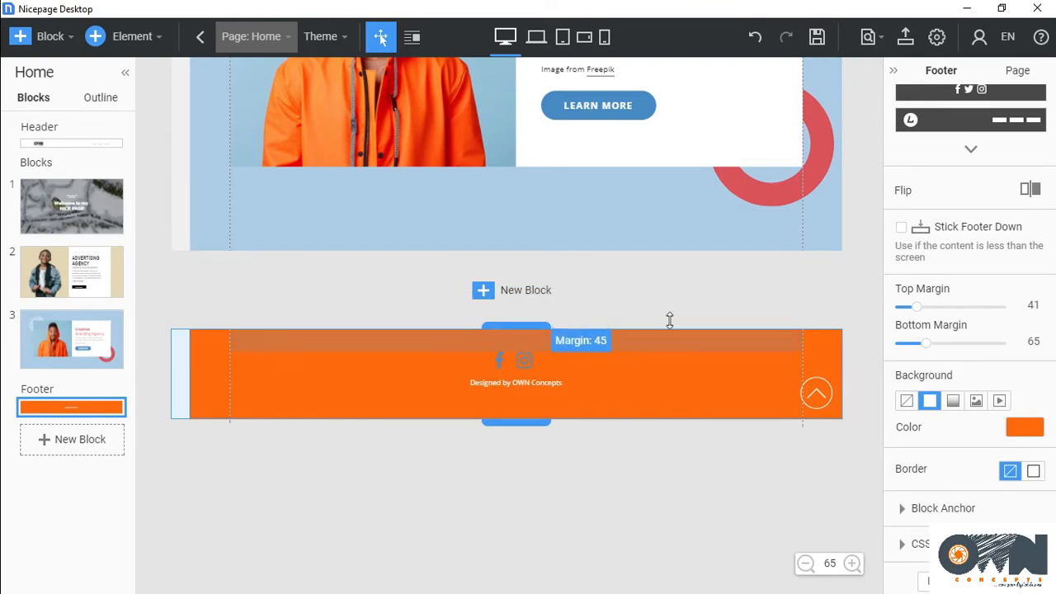
{"action": "left_click", "coordinate": [688, 510]}
Review the page's blocks from the footer up to the header and select the slider block with the welcome title
{"action": "scroll", "coordinate": [668, 434], "scroll_direction": "up", "scroll_amount": 5}
{"action": "scroll", "coordinate": [656, 442], "scroll_direction": "down", "scroll_amount": 5}
{"action": "scroll", "coordinate": [700, 354], "scroll_direction": "up", "scroll_amount": 5}
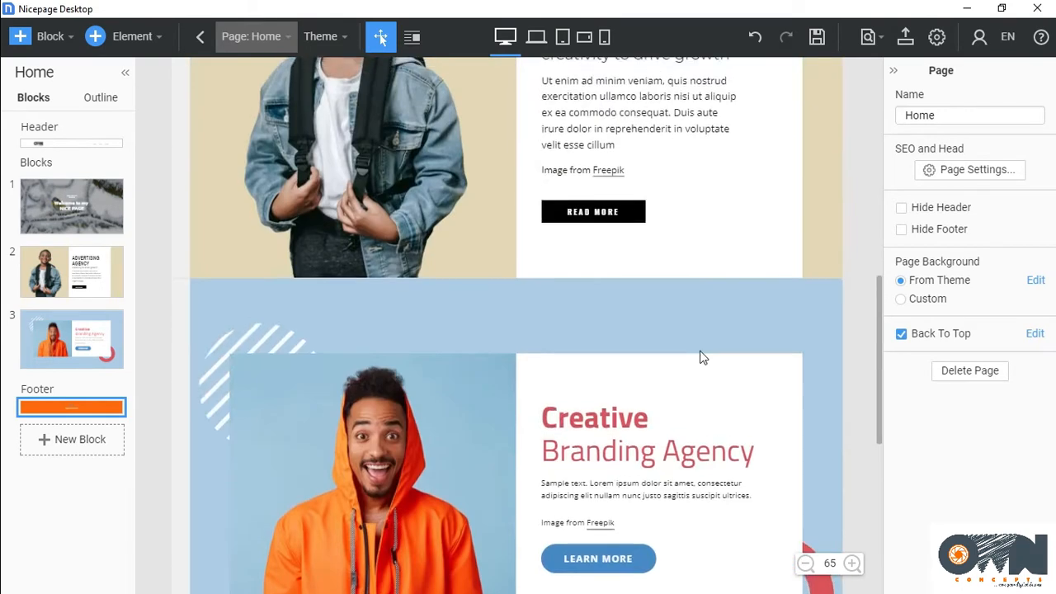
{"action": "scroll", "coordinate": [700, 356], "scroll_direction": "up", "scroll_amount": 5}
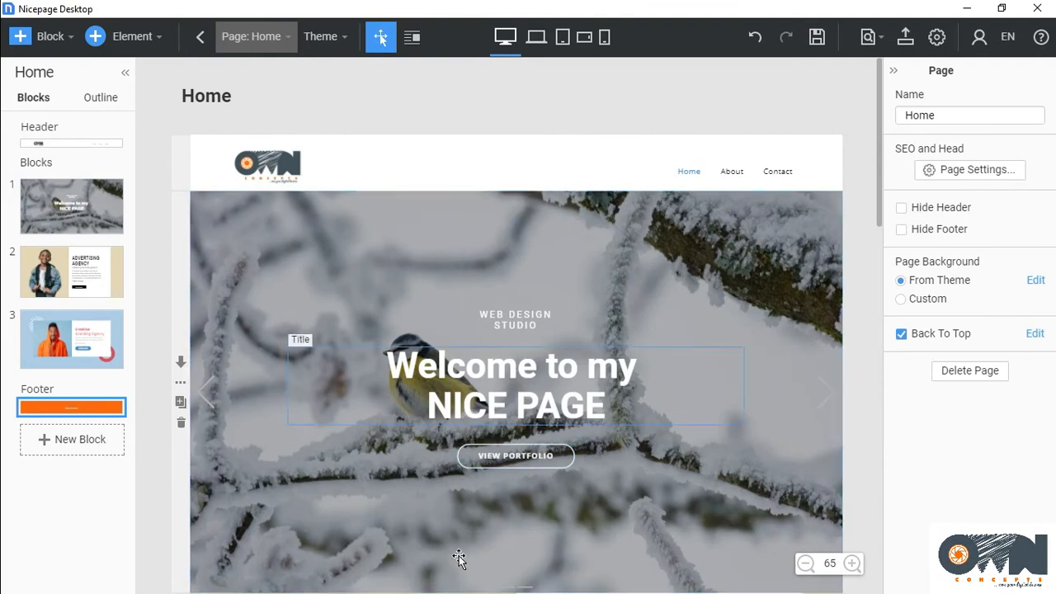
{"action": "scroll", "coordinate": [801, 366], "scroll_direction": "down", "scroll_amount": 2}
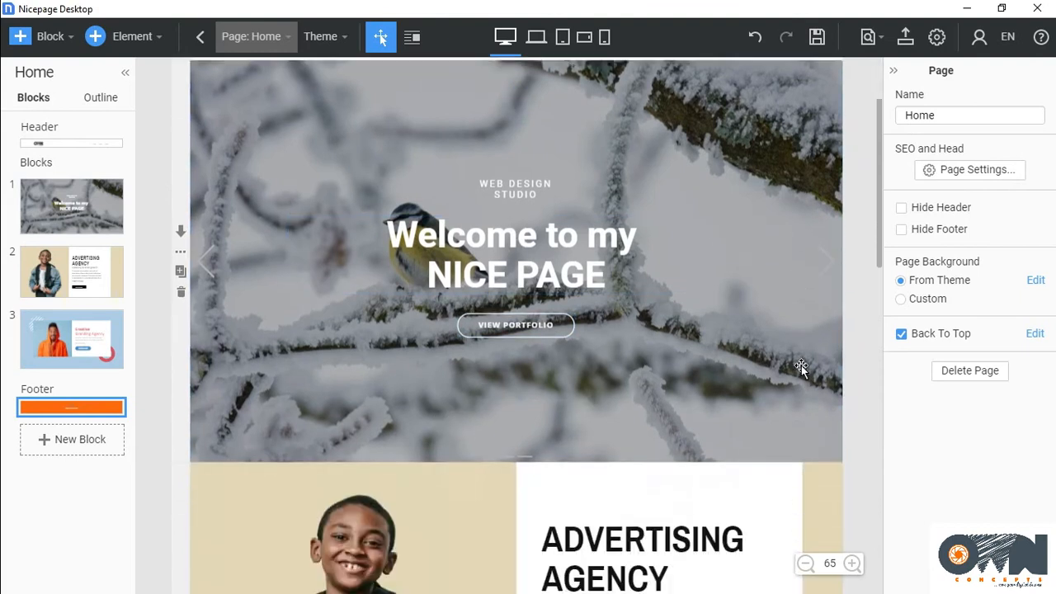
{"action": "scroll", "coordinate": [801, 365], "scroll_direction": "up", "scroll_amount": 2}
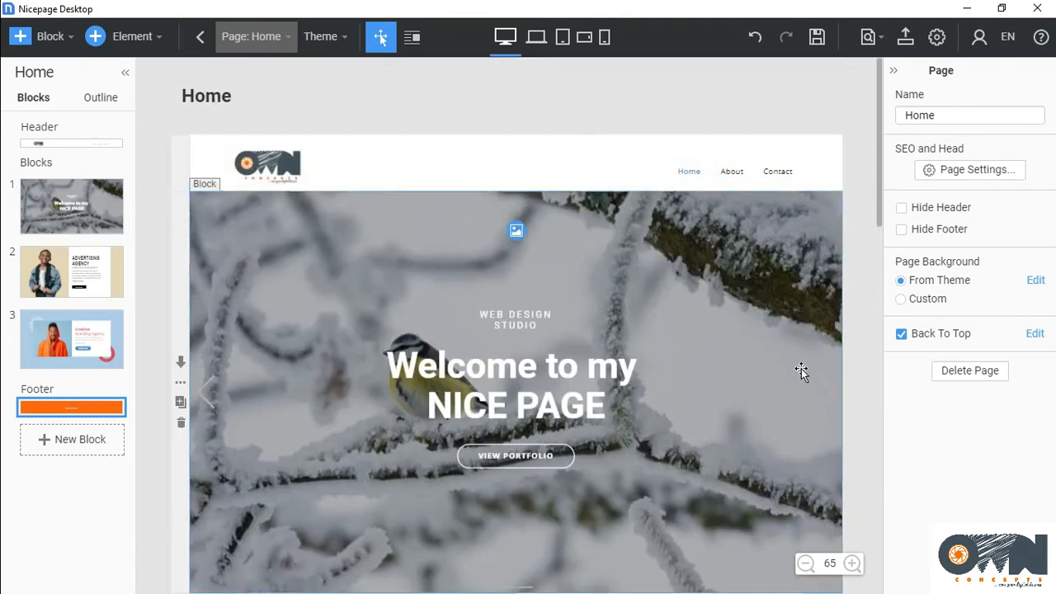
{"action": "left_click", "coordinate": [723, 320]}
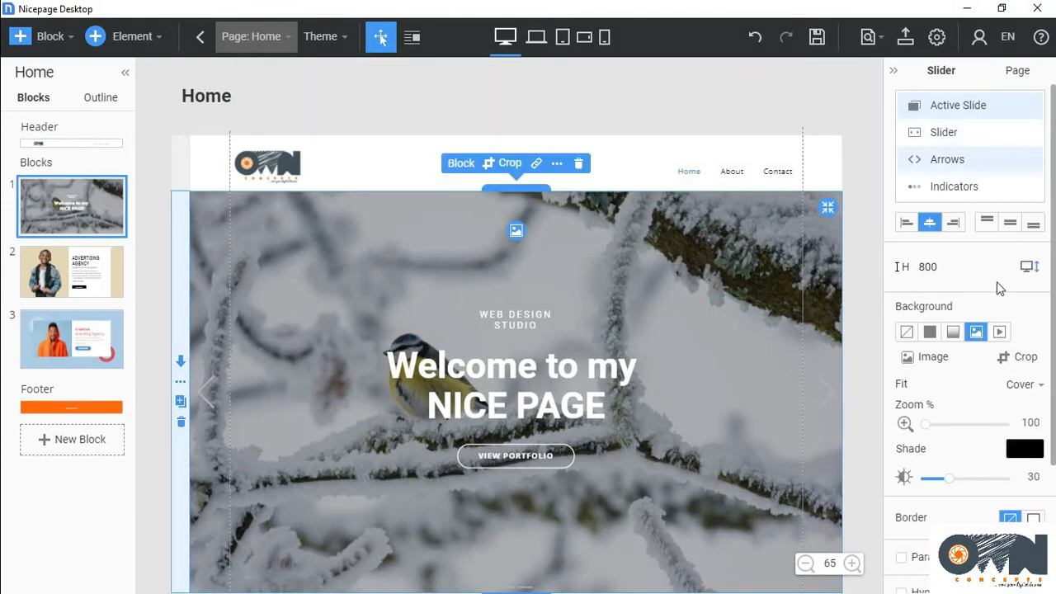
Add a second slide to the slider block that has the welcome title
{"action": "left_click", "coordinate": [970, 136]}
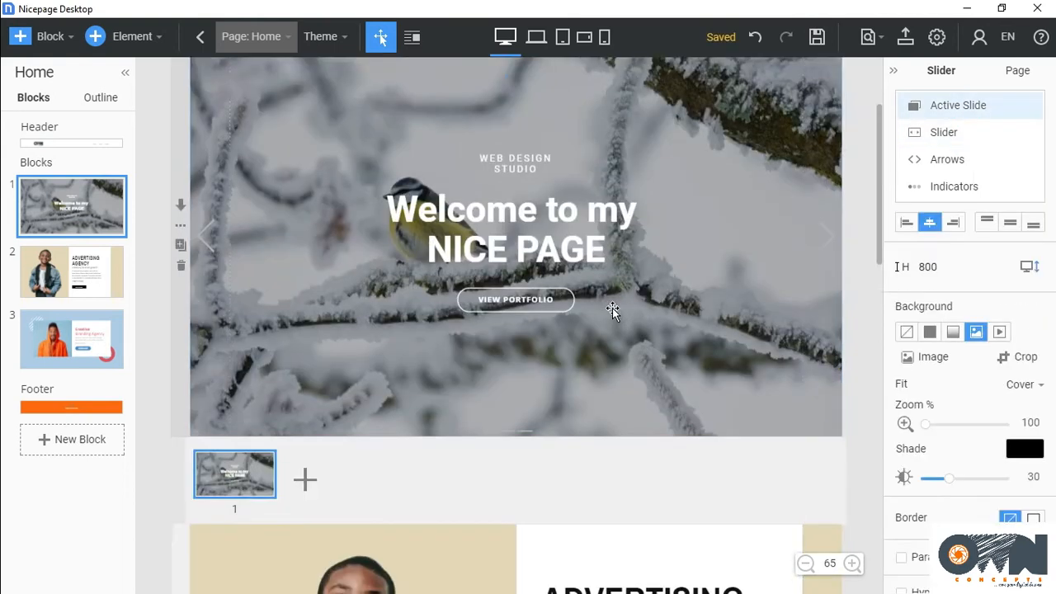
{"action": "scroll", "coordinate": [612, 308], "scroll_direction": "down", "scroll_amount": 2}
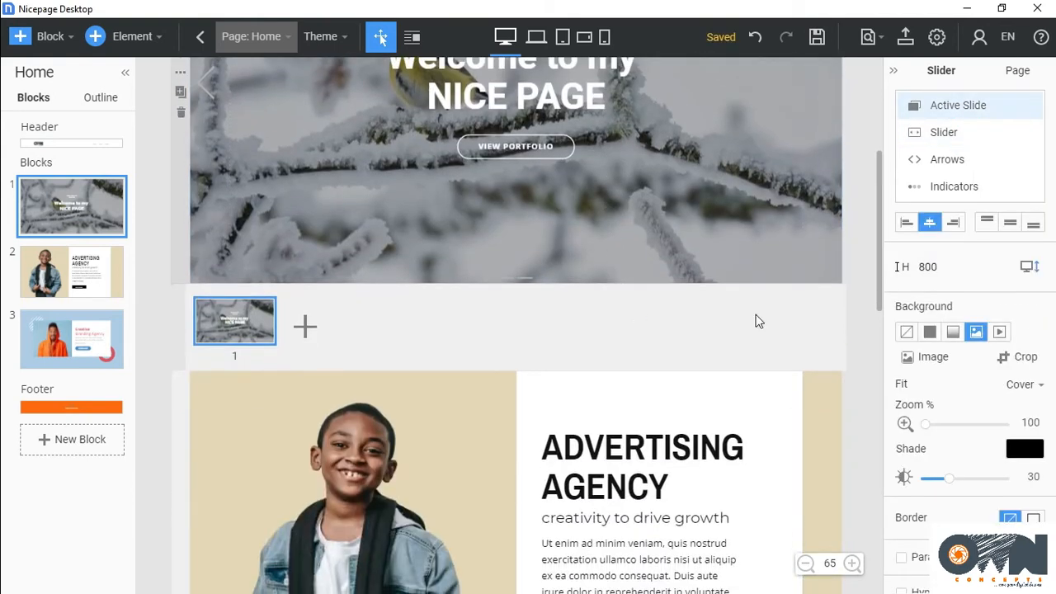
{"action": "left_click", "coordinate": [306, 329]}
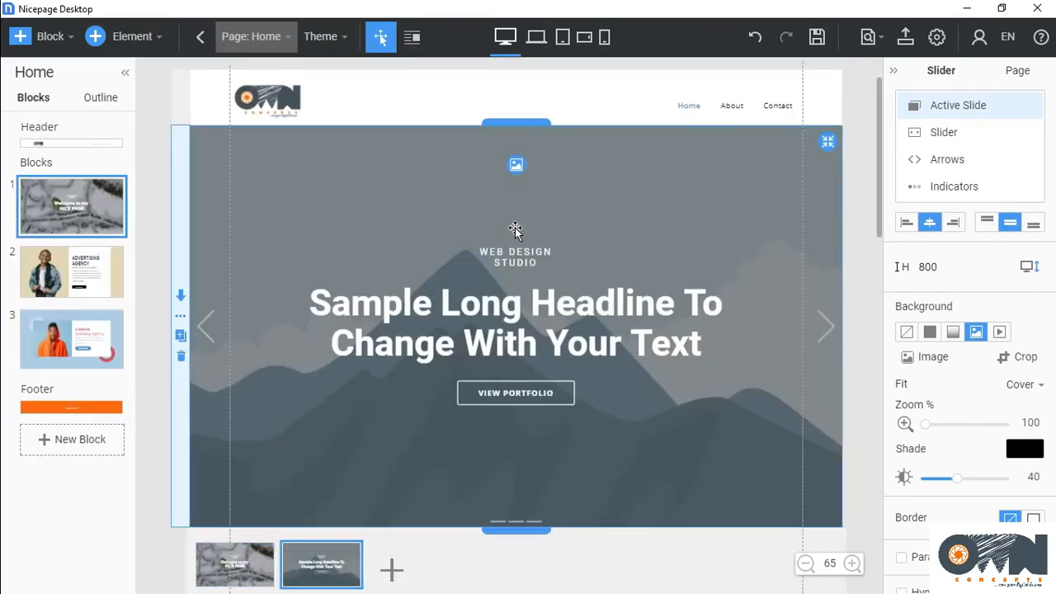
Replace the second slide's sample headline with "We love simple"
{"action": "scroll", "coordinate": [575, 242], "scroll_direction": "down", "scroll_amount": 3}
{"action": "scroll", "coordinate": [575, 240], "scroll_direction": "up", "scroll_amount": 2}
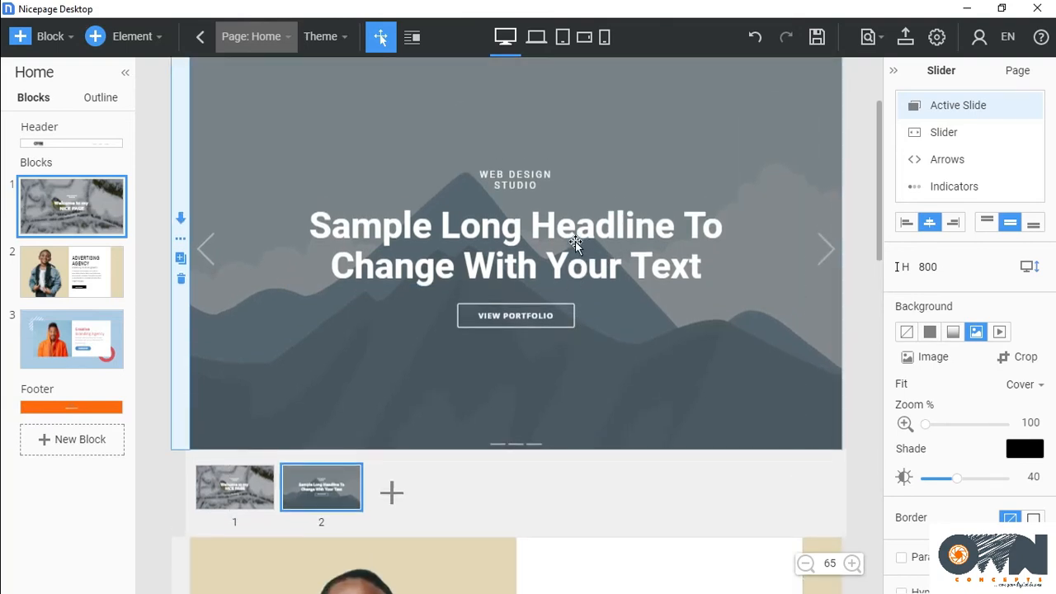
{"action": "left_click", "coordinate": [600, 262]}
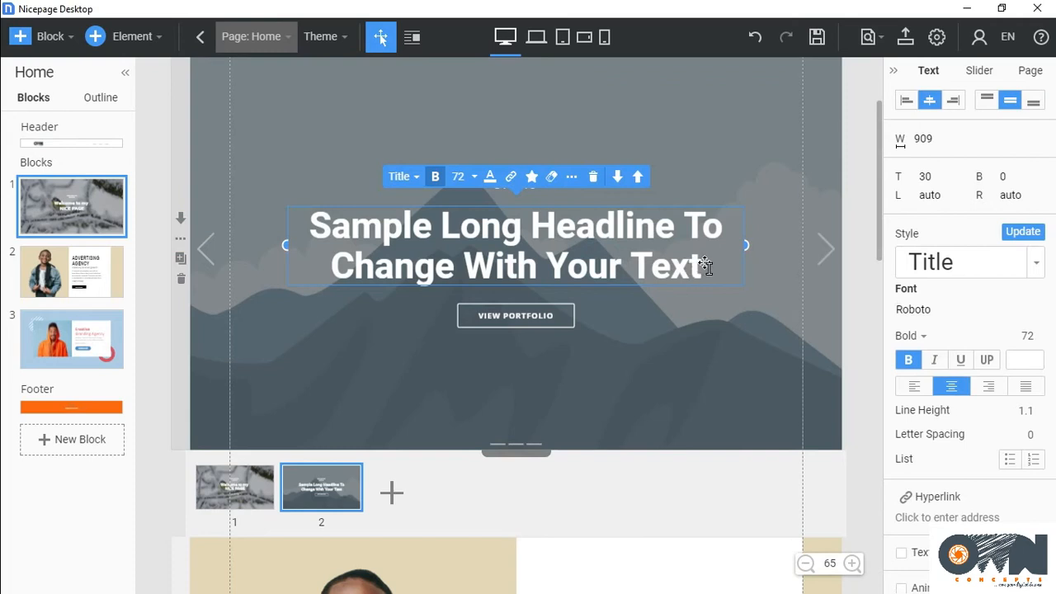
{"action": "key", "text": "BackSpace"}
{"action": "key", "text": "BackSpace"}
{"action": "key", "text": "BackSpace"}
{"action": "key", "text": "BackSpace"}
{"action": "key", "text": "BackSpace"}
{"action": "key", "text": "BackSpace"}
{"action": "key", "text": "BackSpace"}
{"action": "key", "text": "BackSpace"}
{"action": "key", "text": "BackSpace"}
{"action": "key", "text": "BackSpace"}
{"action": "key", "text": "BackSpace"}
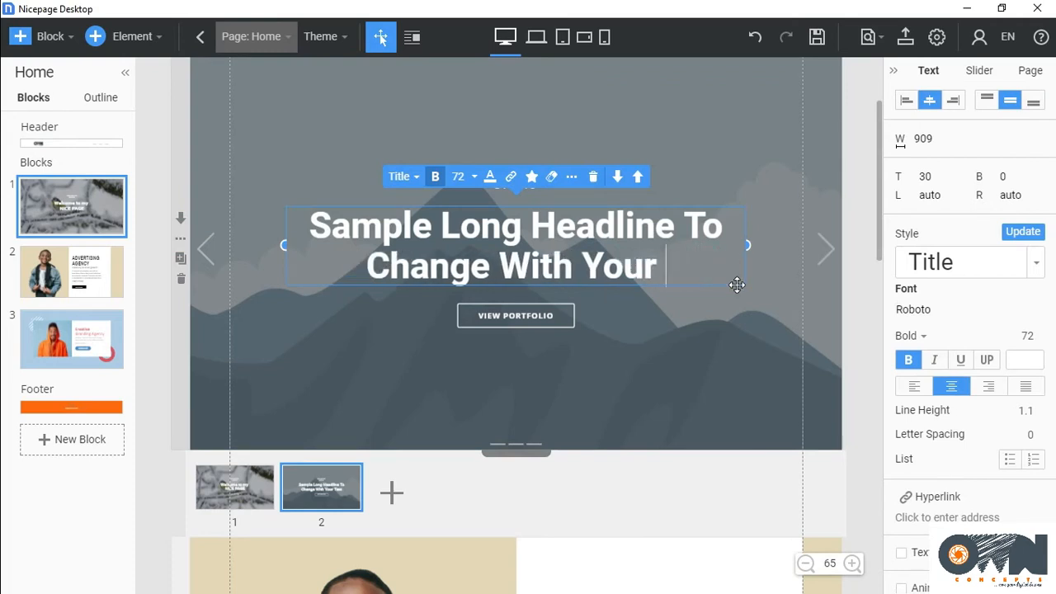
{"action": "key", "text": "BackSpace"}
{"action": "key", "text": "BackSpace"}
{"action": "key", "text": "BackSpace"}
{"action": "key", "text": "BackSpace"}
{"action": "key", "text": "BackSpace"}
{"action": "key", "text": "BackSpace"}
{"action": "key", "text": "BackSpace"}
{"action": "key", "text": "BackSpace"}
{"action": "key", "text": "BackSpace"}
{"action": "key", "text": "BackSpace"}
{"action": "key", "text": "BackSpace"}
{"action": "key", "text": "BackSpace"}
{"action": "key", "text": "BackSpace"}
{"action": "key", "text": "BackSpace"}
{"action": "key", "text": "BackSpace"}
{"action": "key", "text": "BackSpace"}
{"action": "key", "text": "BackSpace"}
{"action": "key", "text": "BackSpace"}
{"action": "key", "text": "BackSpace"}
{"action": "key", "text": "BackSpace"}
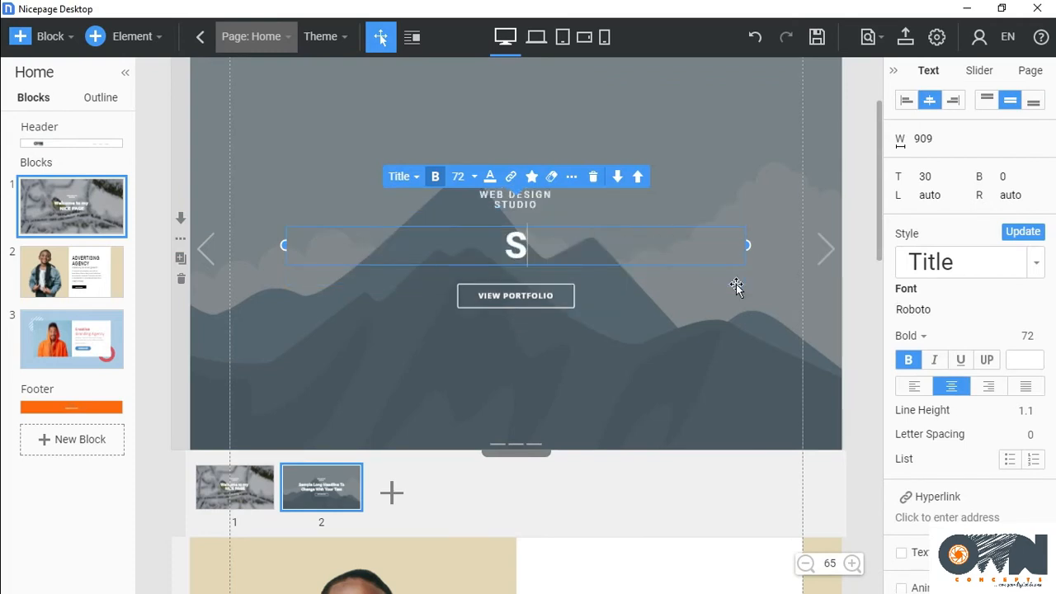
{"action": "type", "text": "We love simple"}
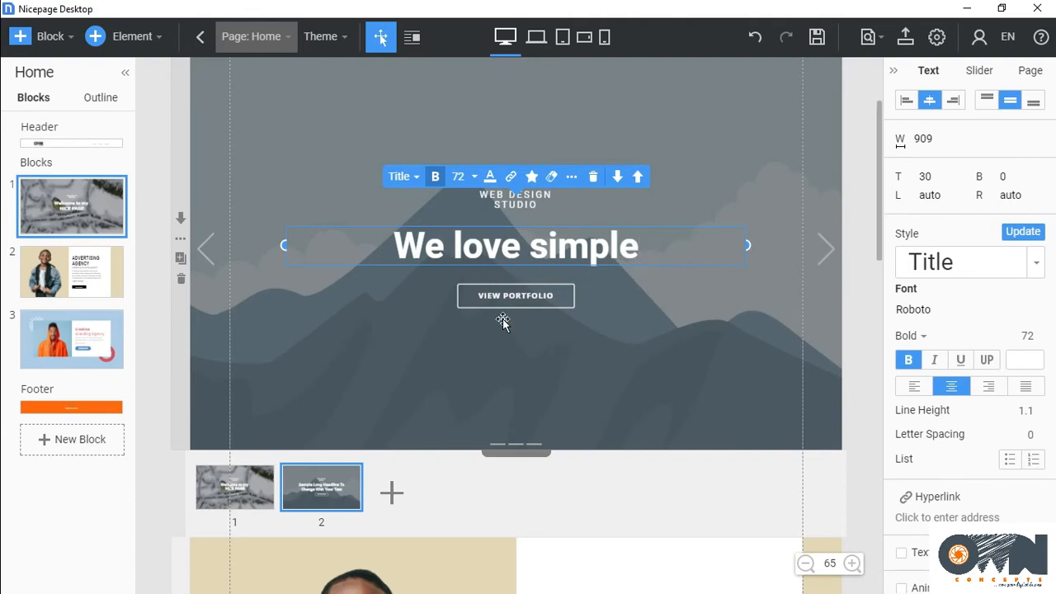
Check the first slide's button shape and set the corner radius of the second slide's View Portfolio button to 50
{"action": "left_click", "coordinate": [253, 496]}
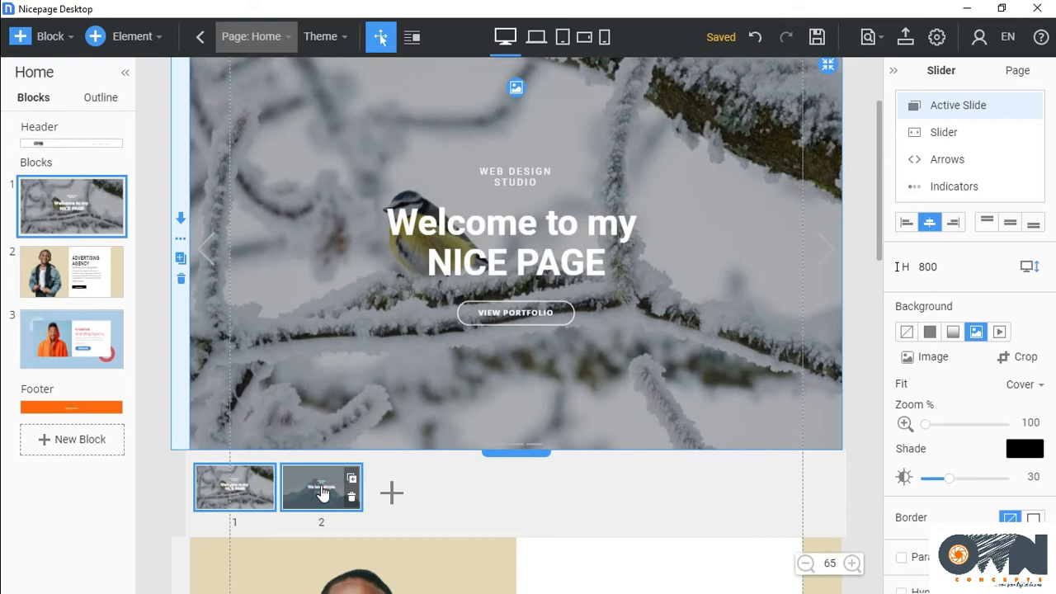
{"action": "left_click", "coordinate": [320, 493]}
{"action": "left_click", "coordinate": [518, 301]}
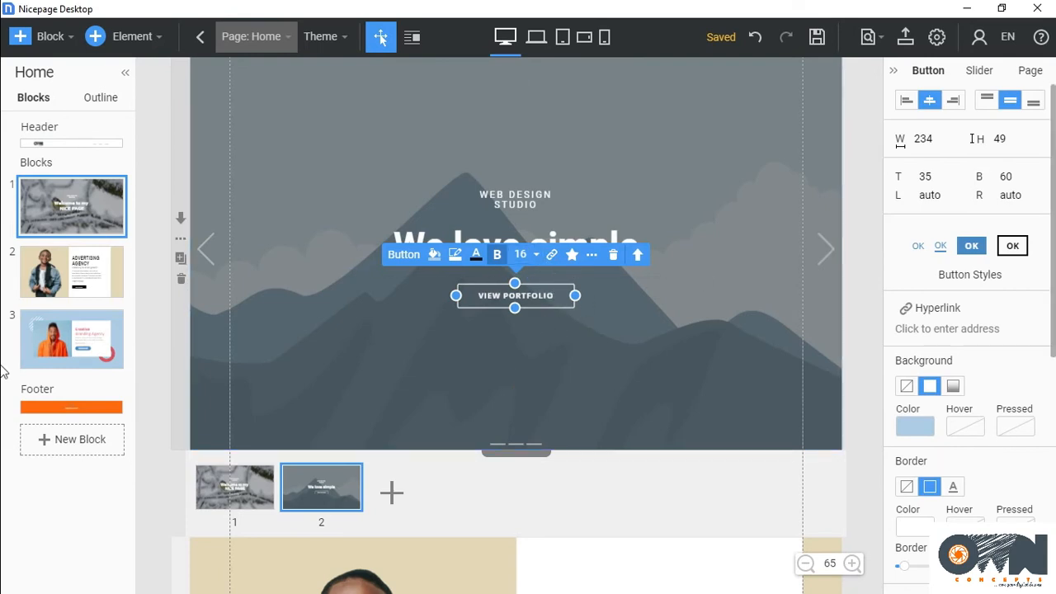
{"action": "scroll", "coordinate": [965, 438], "scroll_direction": "down", "scroll_amount": 4}
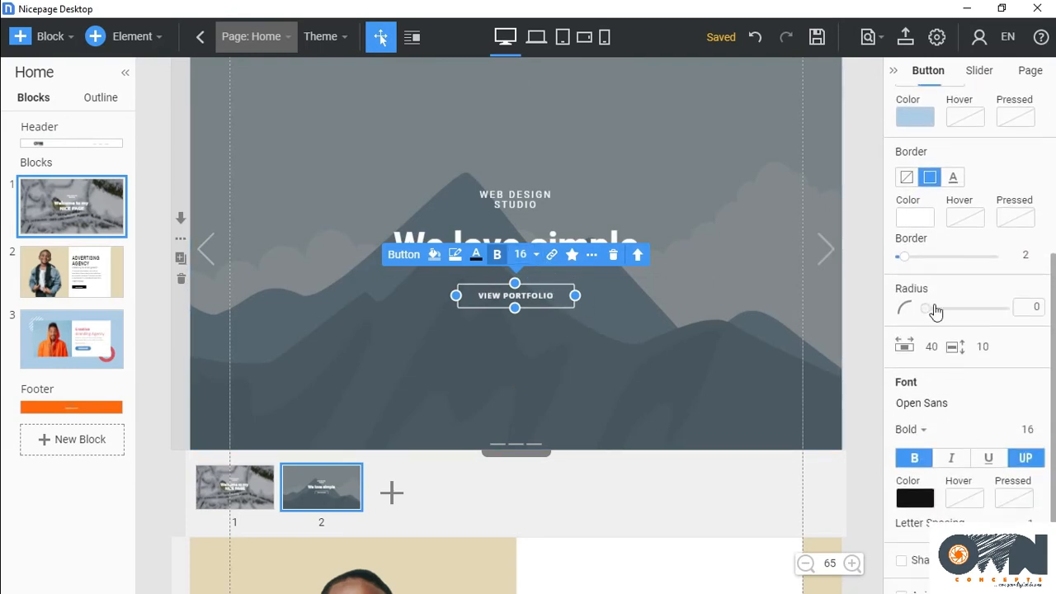
{"action": "left_click_drag", "start_coordinate": [927, 311], "coordinate": [1037, 325]}
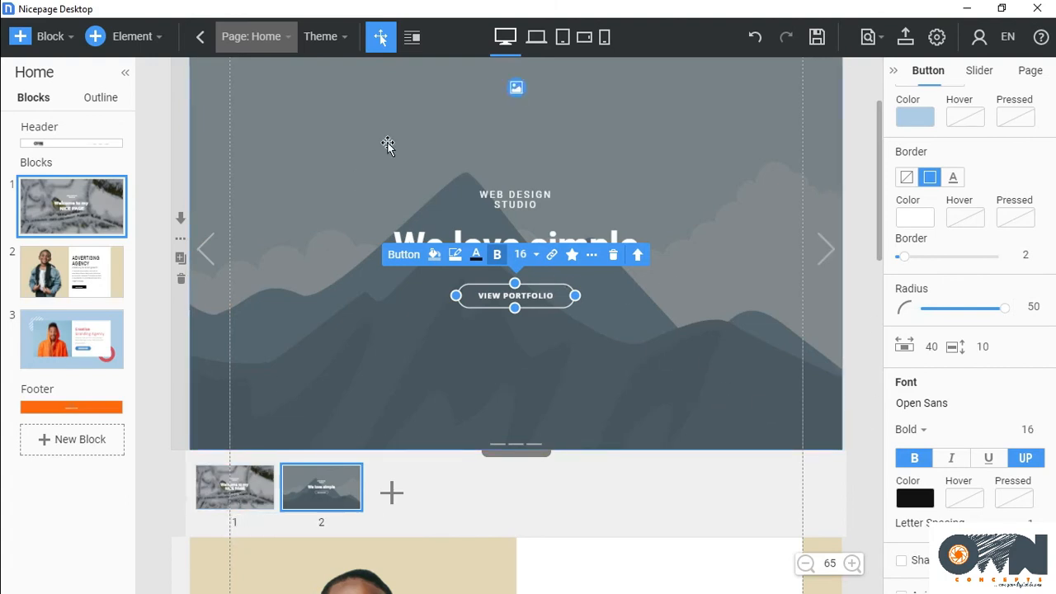
Set the second slide's background to the Pixabay business image of coin stacks and a jar with sprouting plants
{"action": "scroll", "coordinate": [384, 165], "scroll_direction": "up", "scroll_amount": 2}
{"action": "left_click", "coordinate": [517, 235]}
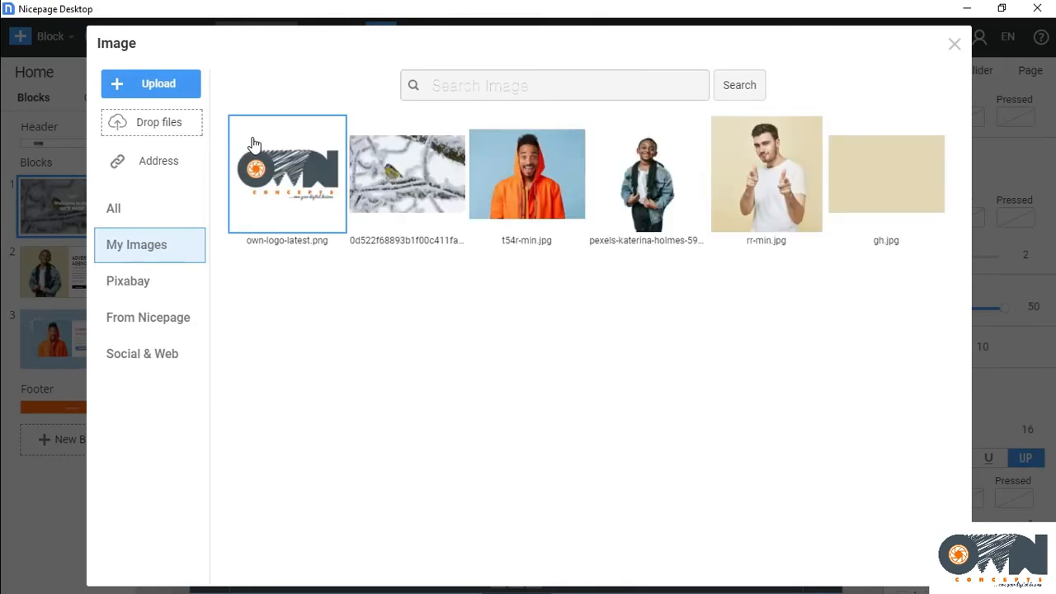
{"action": "left_click", "coordinate": [159, 298]}
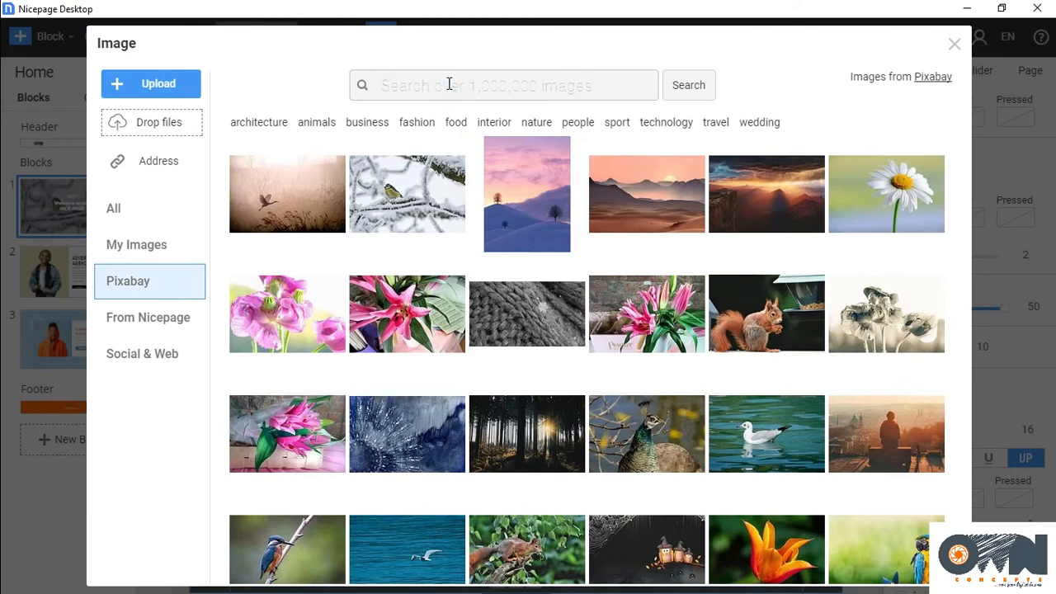
{"action": "left_click", "coordinate": [369, 123]}
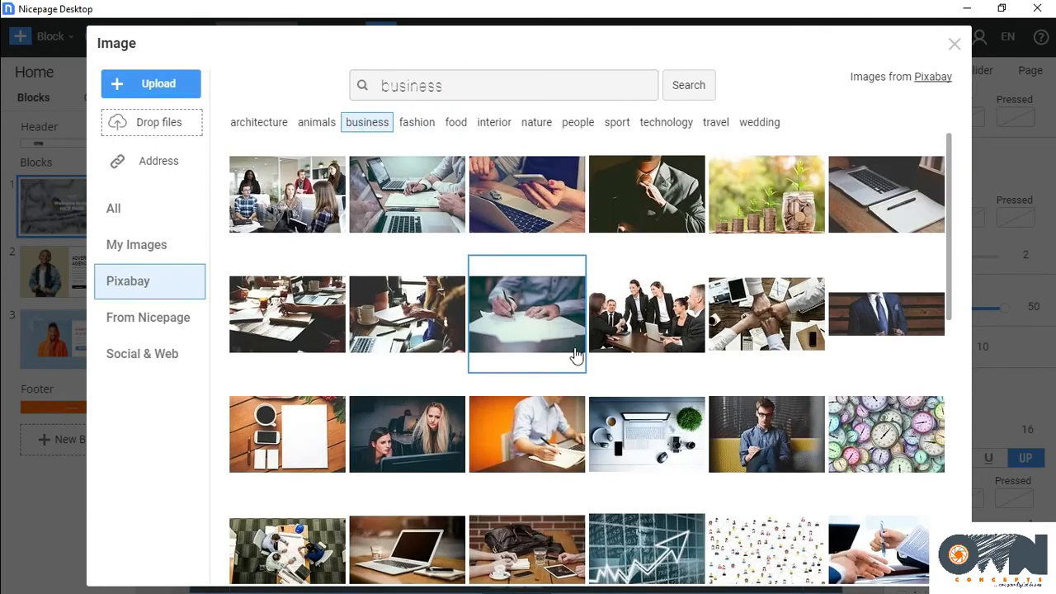
{"action": "left_click", "coordinate": [755, 215]}
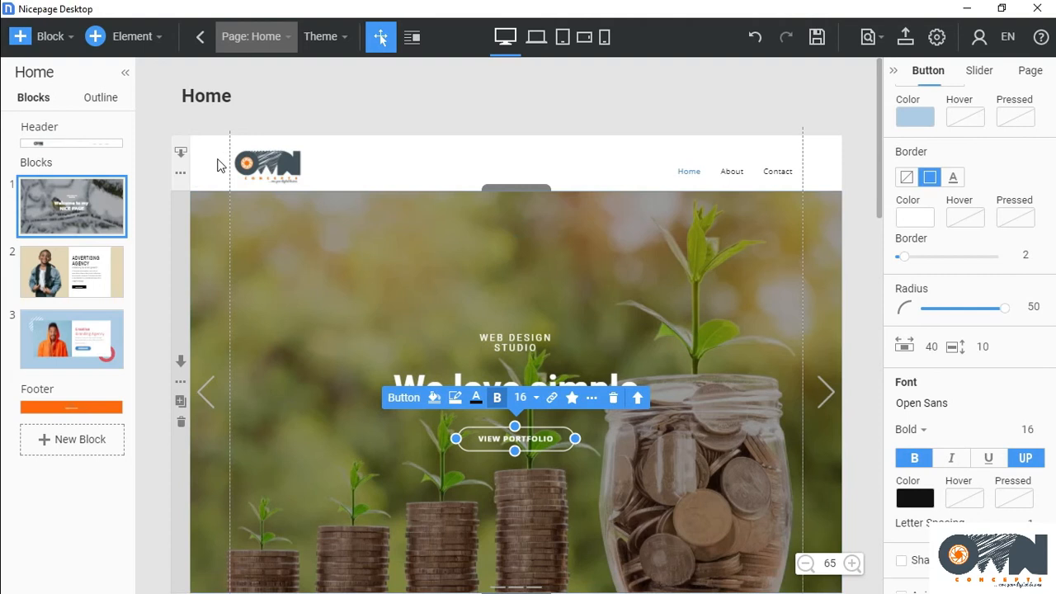
Search Pixabay for "simple" and set the second slide's background to the image of a chair in a dark room
{"action": "left_click", "coordinate": [519, 237]}
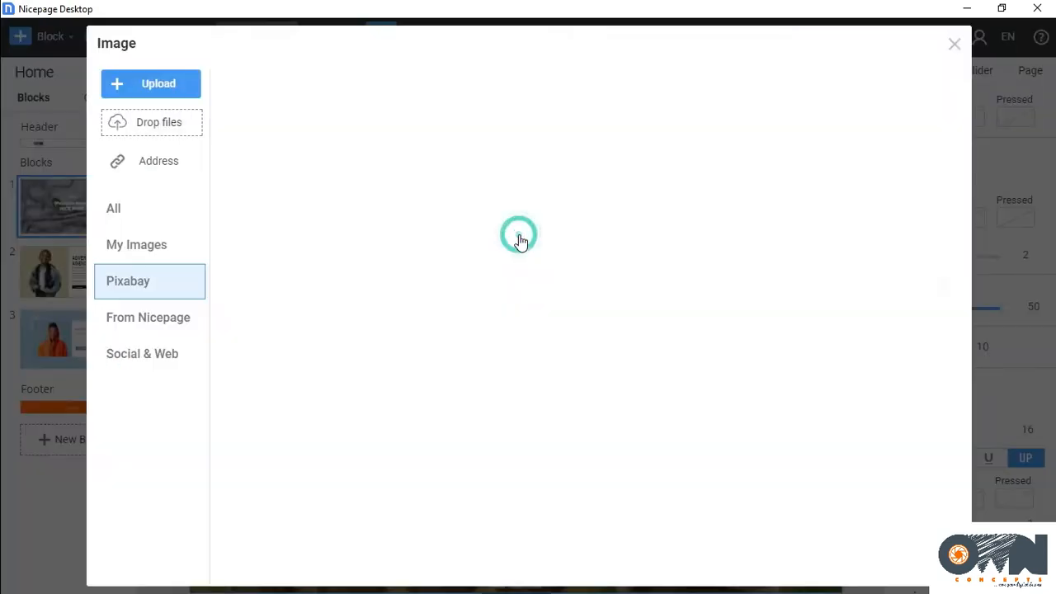
{"action": "left_click", "coordinate": [510, 85]}
{"action": "type", "text": "simple"}
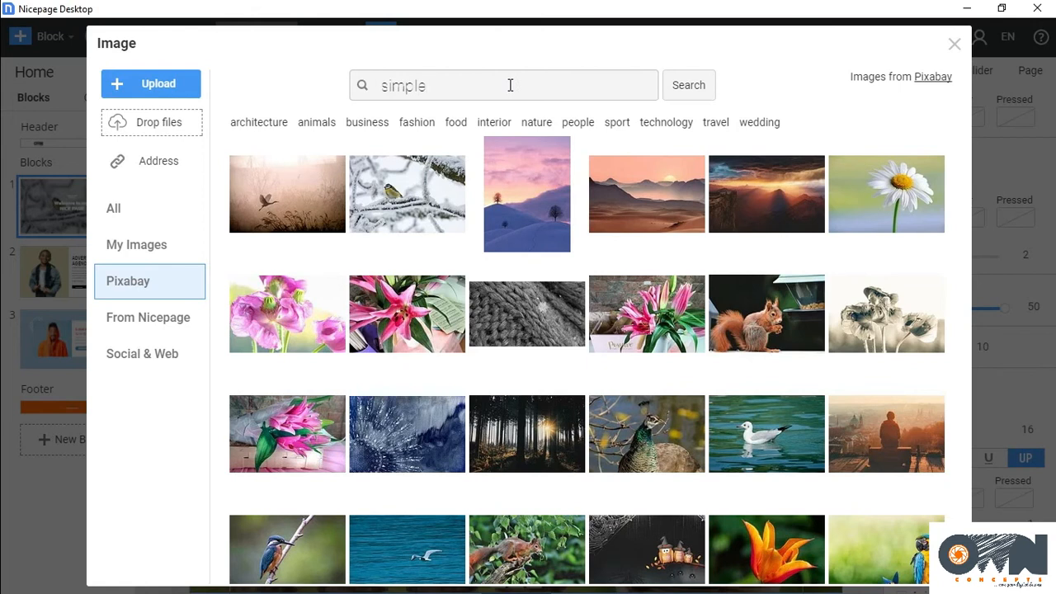
{"action": "key", "text": "Return"}
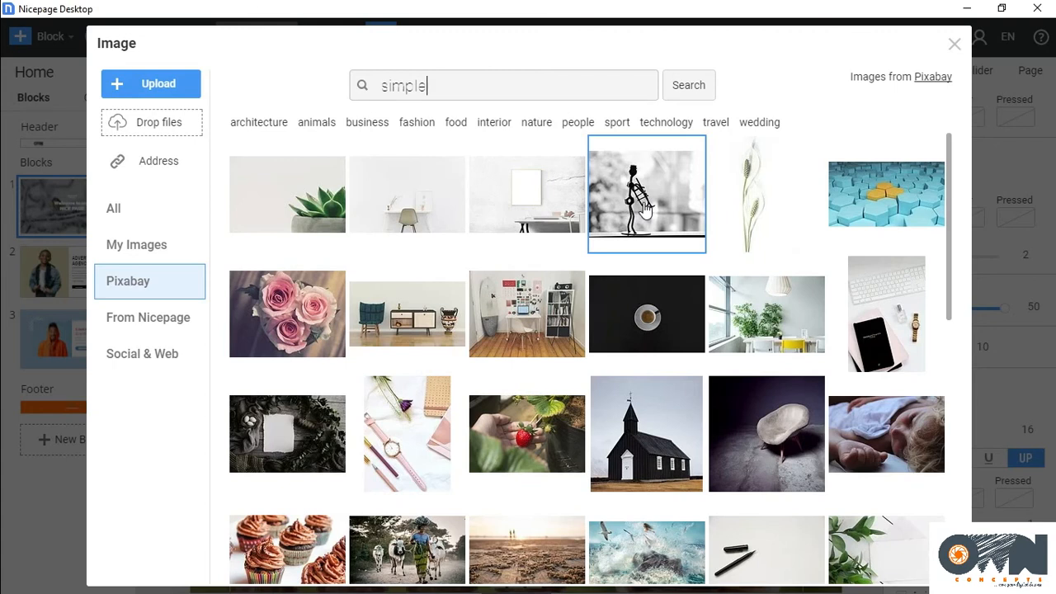
{"action": "left_click", "coordinate": [755, 402]}
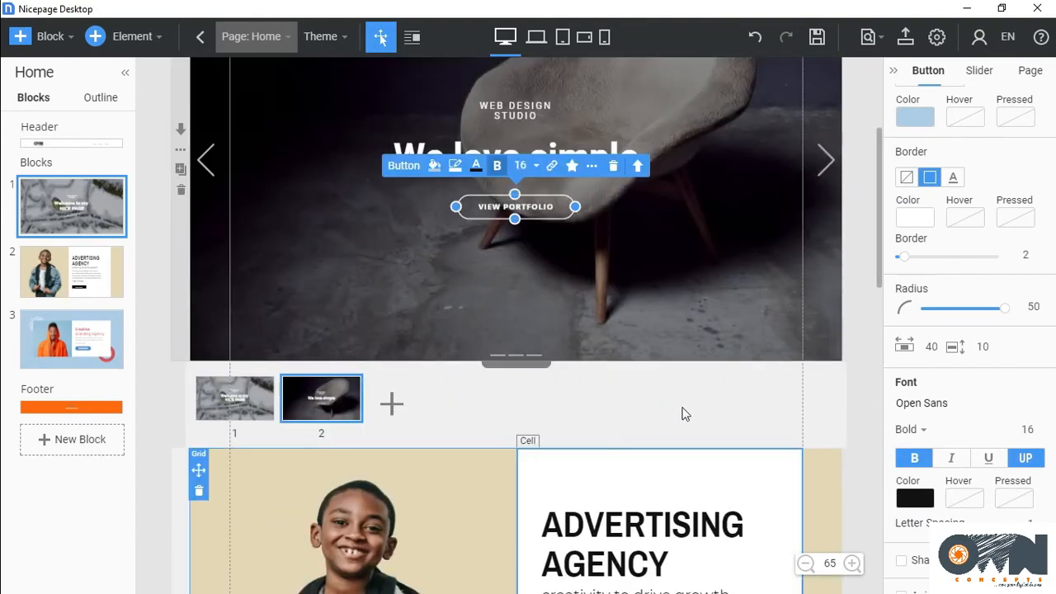
Look over the whole Home page and open its preview in Chrome
{"action": "scroll", "coordinate": [659, 404], "scroll_direction": "down", "scroll_amount": 10}
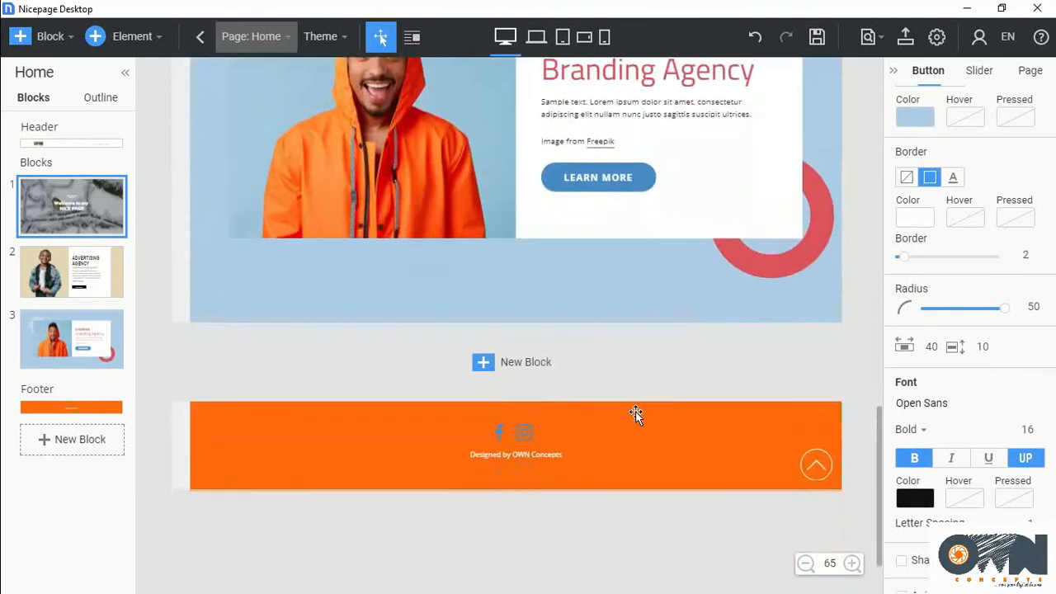
{"action": "scroll", "coordinate": [637, 412], "scroll_direction": "up", "scroll_amount": 10}
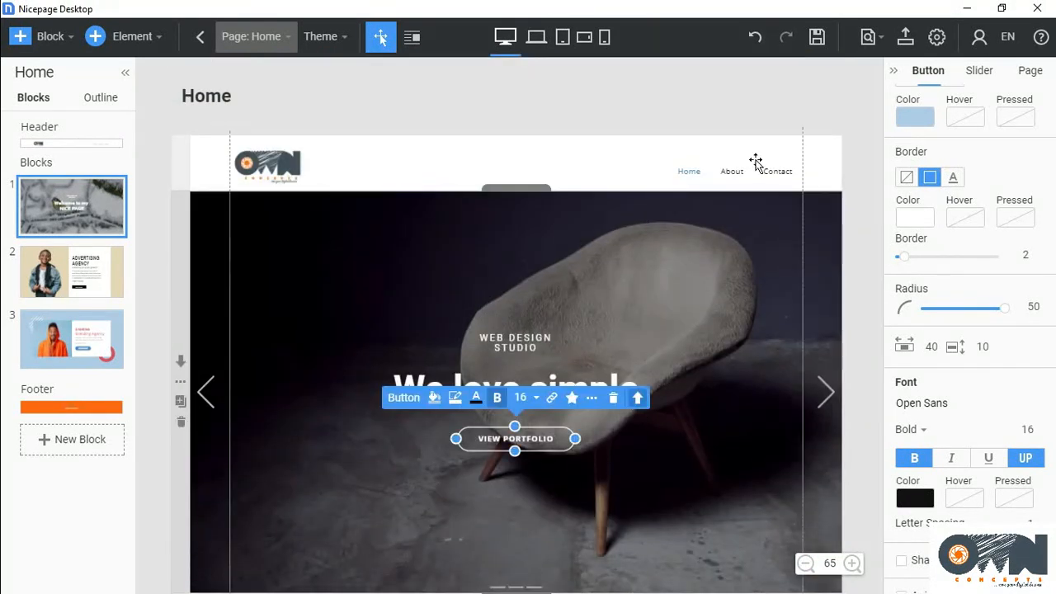
{"action": "left_click", "coordinate": [885, 38]}
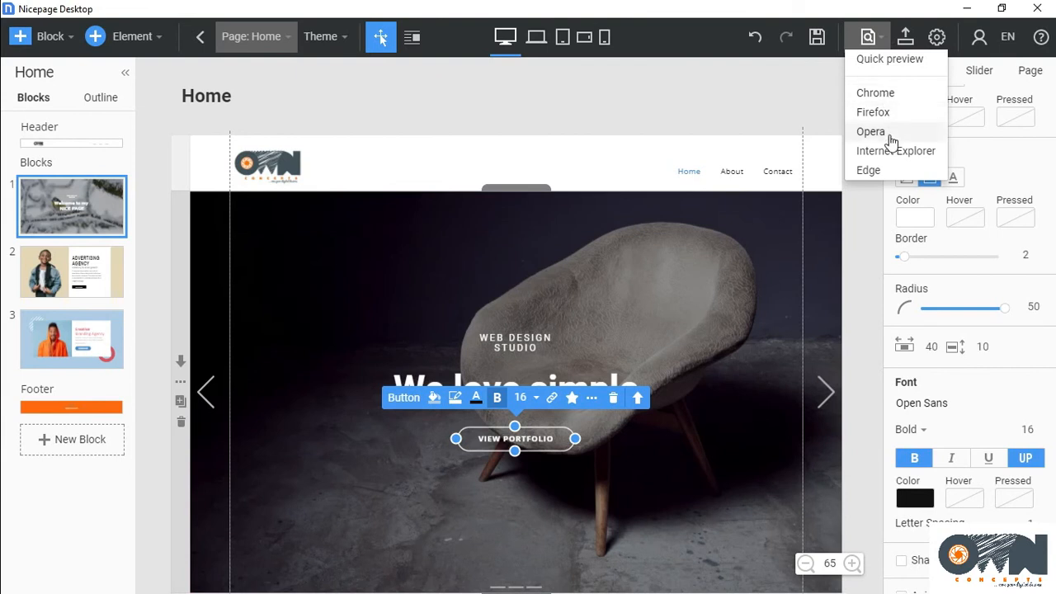
{"action": "left_click", "coordinate": [890, 94]}
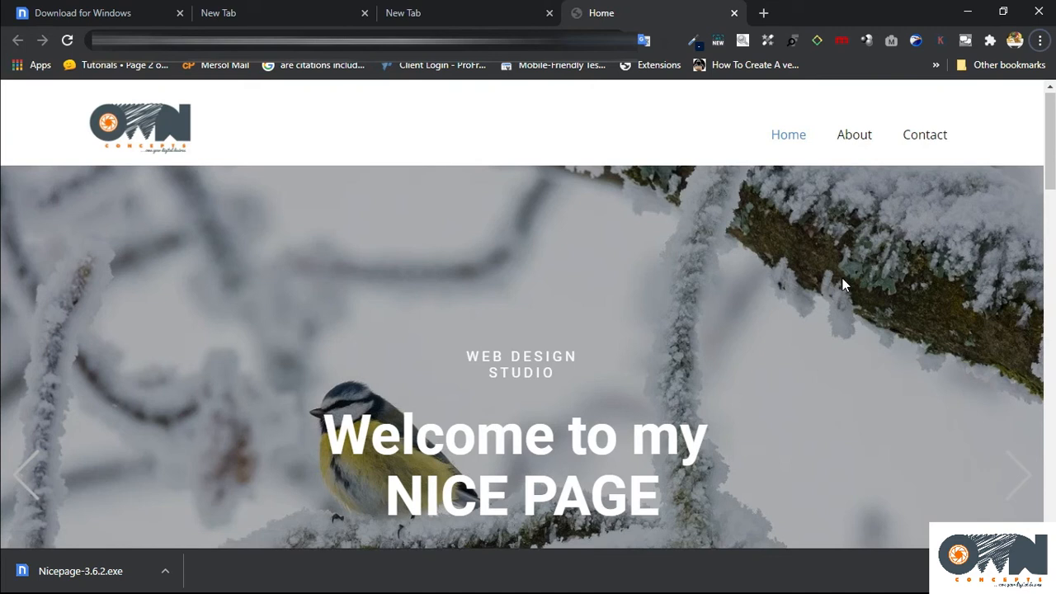
Examine the previewed Home page from the header and slider down to the footer, and return to its beginning
{"action": "scroll", "coordinate": [842, 285], "scroll_direction": "down", "scroll_amount": 1}
{"action": "scroll", "coordinate": [842, 286], "scroll_direction": "down", "scroll_amount": 1}
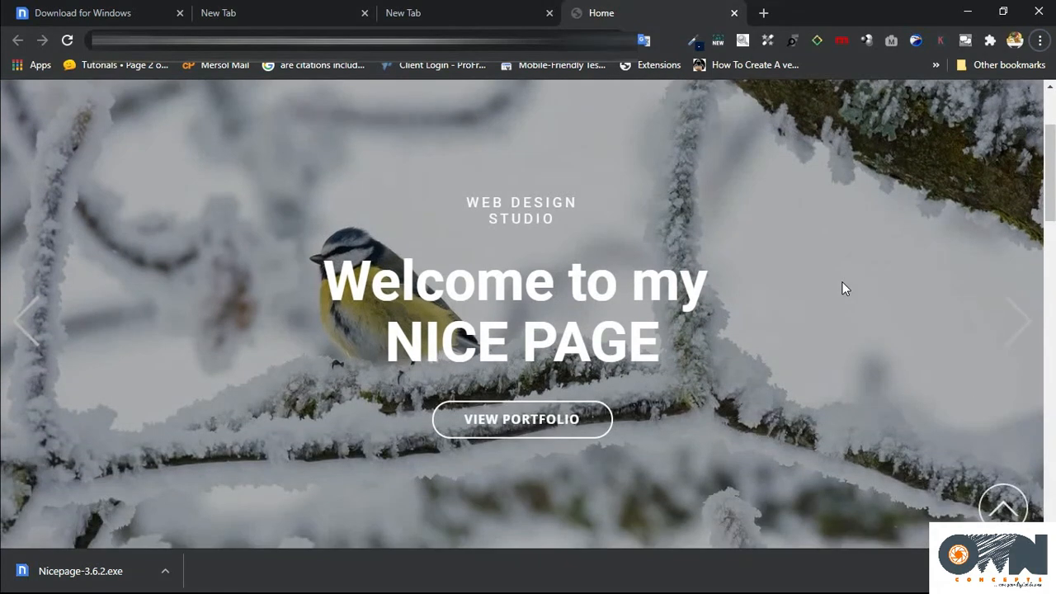
{"action": "scroll", "coordinate": [841, 281], "scroll_direction": "down", "scroll_amount": 6}
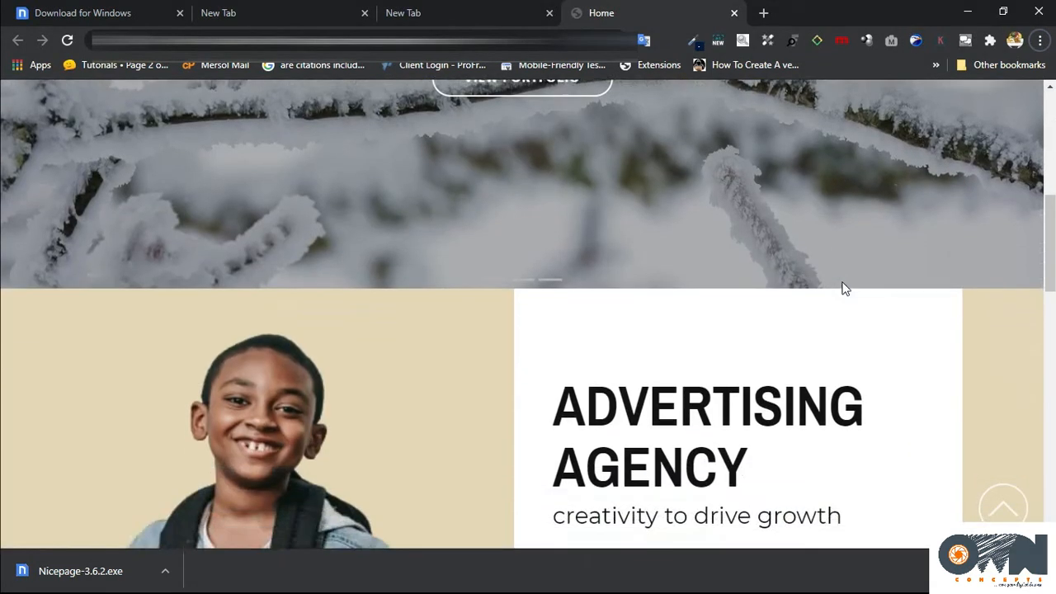
{"action": "scroll", "coordinate": [843, 286], "scroll_direction": "down", "scroll_amount": 15}
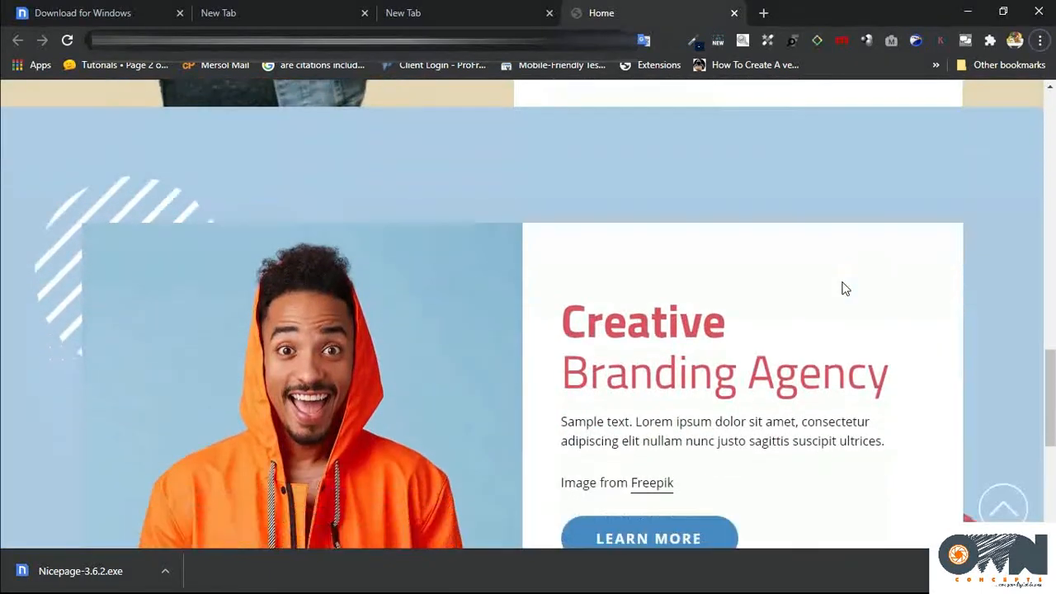
{"action": "scroll", "coordinate": [842, 287], "scroll_direction": "down", "scroll_amount": 1}
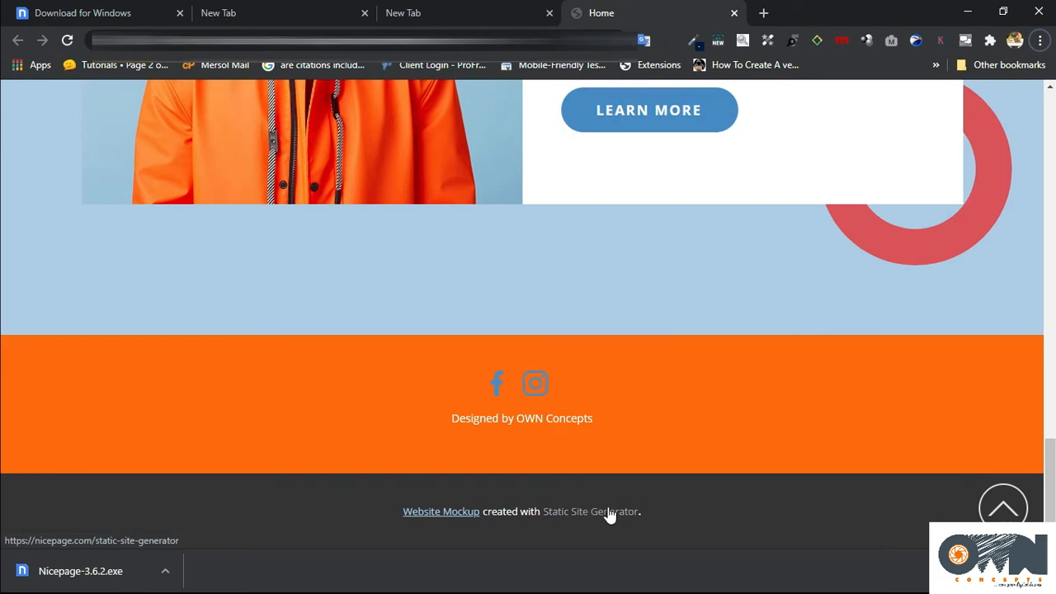
{"action": "scroll", "coordinate": [901, 352], "scroll_direction": "up", "scroll_amount": 10}
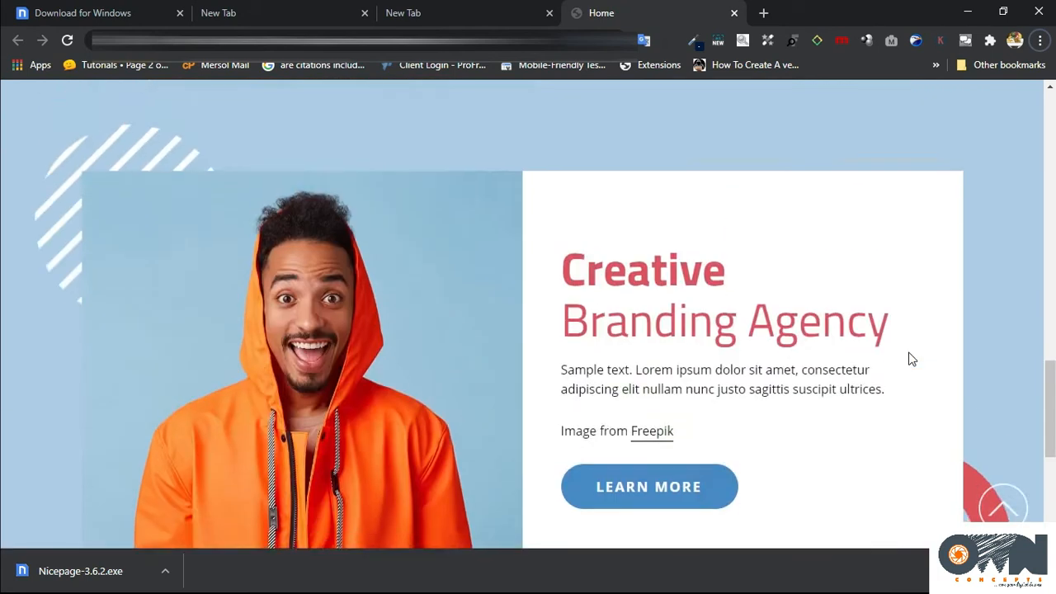
{"action": "scroll", "coordinate": [909, 353], "scroll_direction": "up", "scroll_amount": 10}
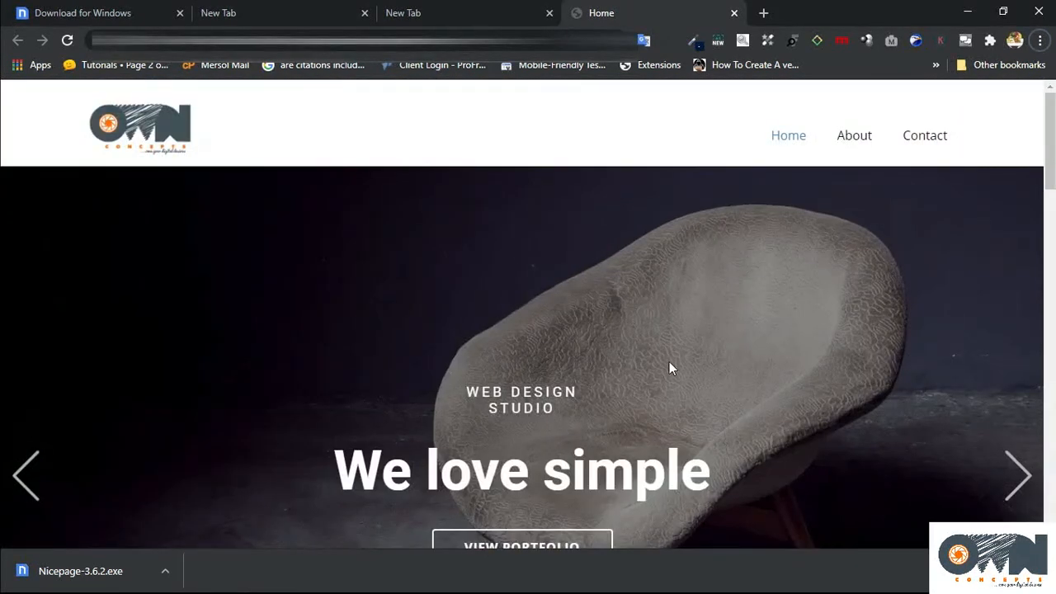
Test the previewed slider by going back to the previous slide, and review the remaining blocks down to the footer
{"action": "scroll", "coordinate": [705, 321], "scroll_direction": "down", "scroll_amount": 5}
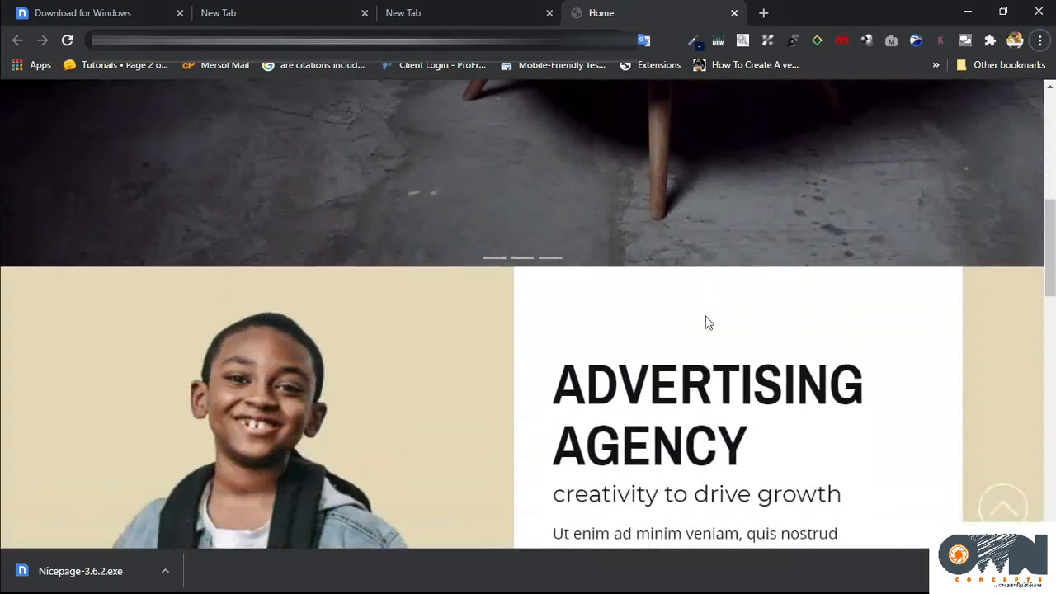
{"action": "scroll", "coordinate": [742, 313], "scroll_direction": "up", "scroll_amount": 5}
{"action": "scroll", "coordinate": [825, 338], "scroll_direction": "down", "scroll_amount": 2}
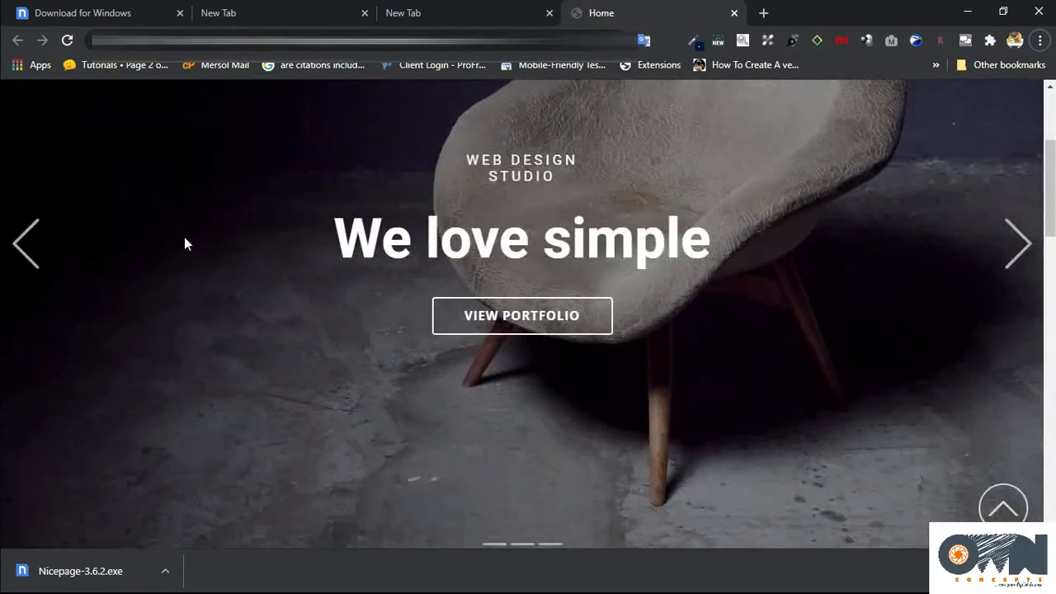
{"action": "left_click", "coordinate": [25, 245]}
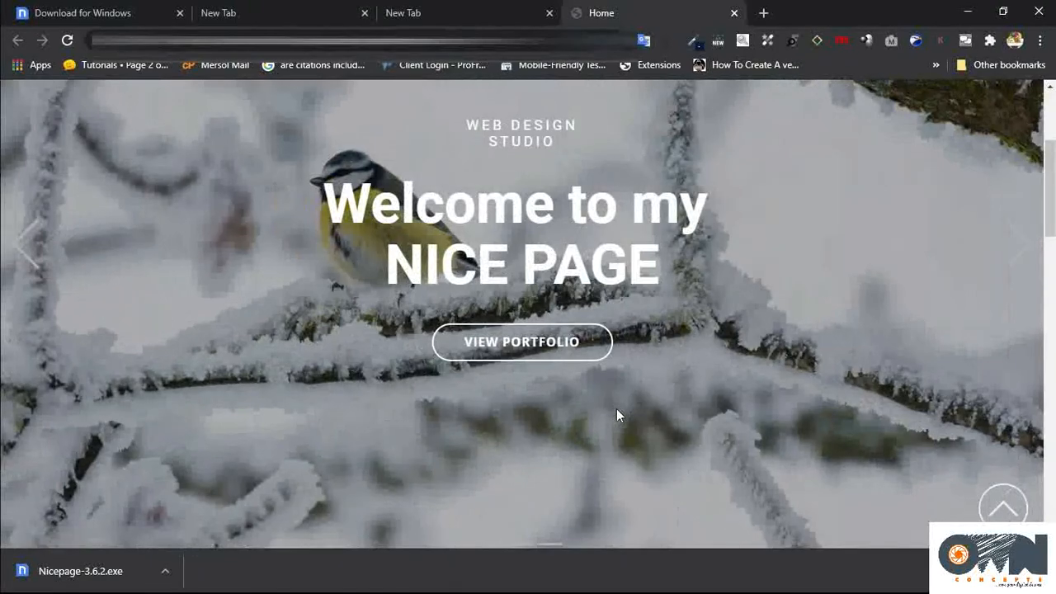
{"action": "scroll", "coordinate": [889, 282], "scroll_direction": "up", "scroll_amount": 3}
{"action": "scroll", "coordinate": [888, 279], "scroll_direction": "down", "scroll_amount": 5}
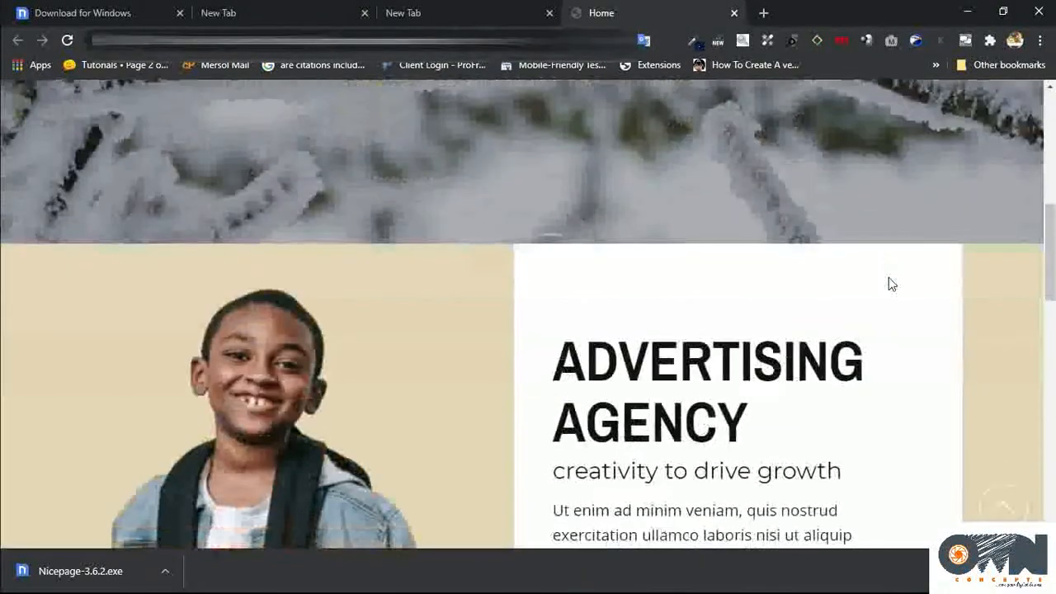
{"action": "scroll", "coordinate": [889, 279], "scroll_direction": "down", "scroll_amount": 10}
{"action": "scroll", "coordinate": [889, 283], "scroll_direction": "down", "scroll_amount": 1}
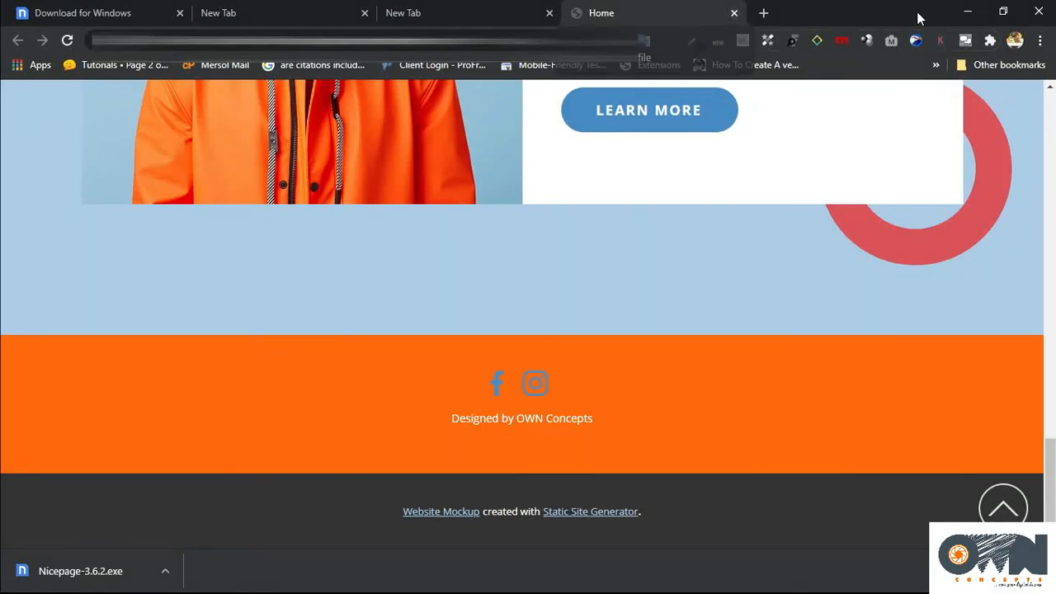
Return to Nicepage, look over the Home page, and choose HTML as the export format for the theme and pages
{"action": "left_click", "coordinate": [966, 11]}
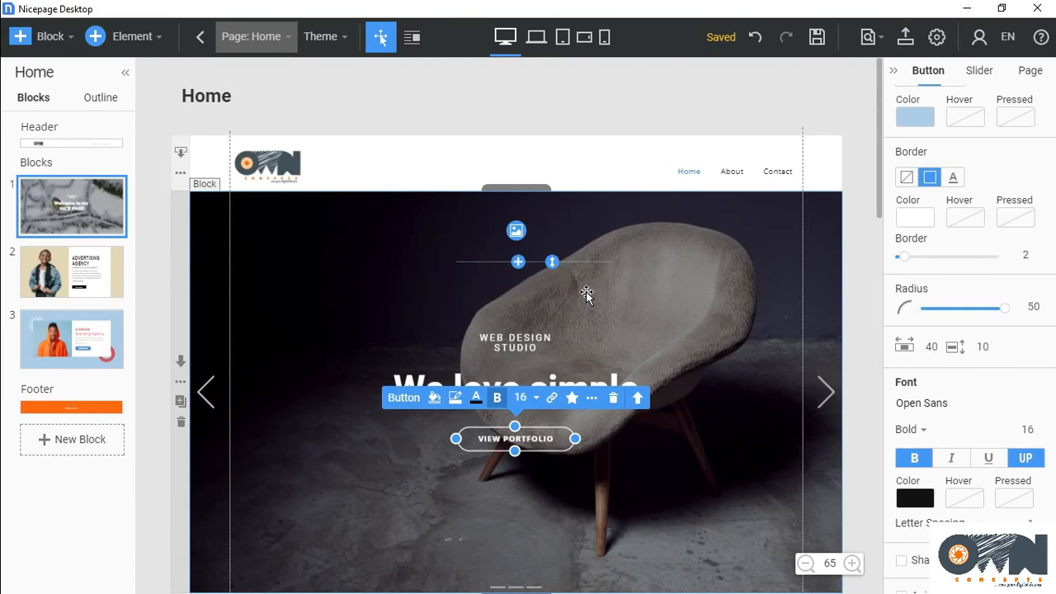
{"action": "scroll", "coordinate": [587, 277], "scroll_direction": "down", "scroll_amount": 15}
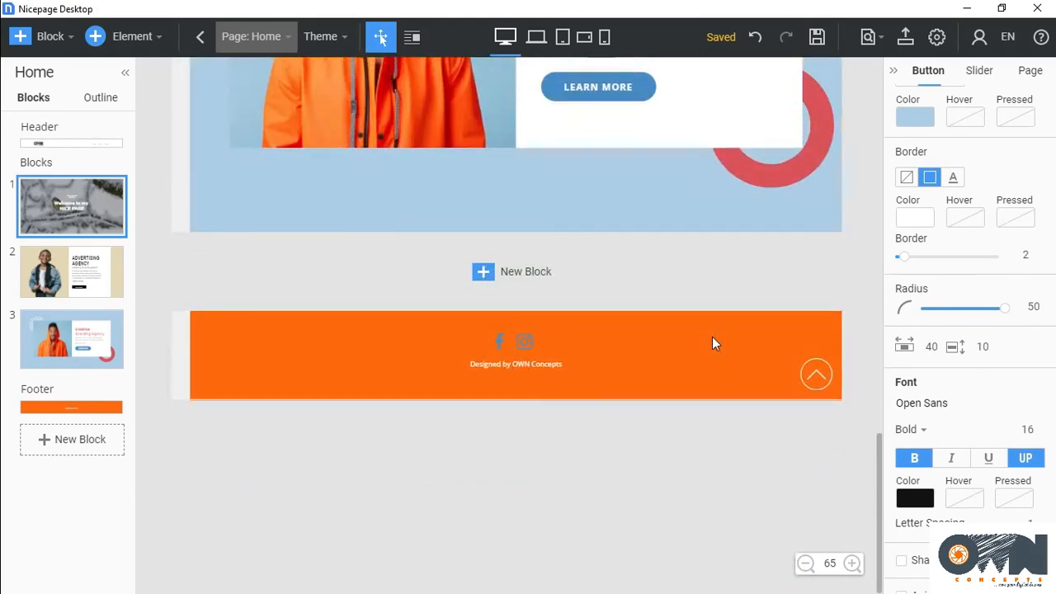
{"action": "scroll", "coordinate": [712, 336], "scroll_direction": "up", "scroll_amount": 15}
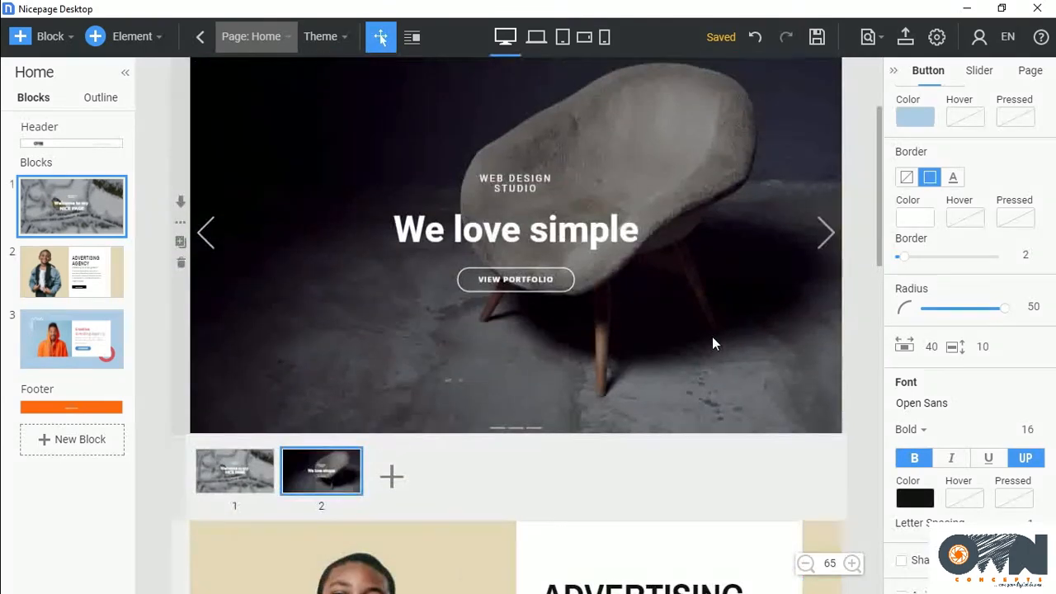
{"action": "left_click", "coordinate": [906, 40]}
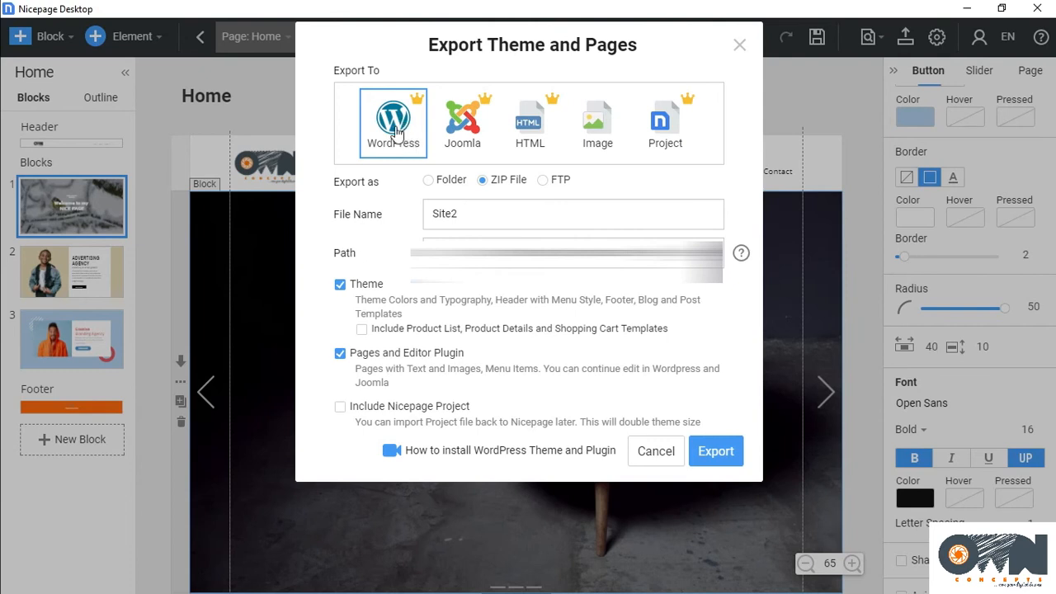
{"action": "left_click", "coordinate": [462, 134]}
{"action": "left_click", "coordinate": [530, 130]}
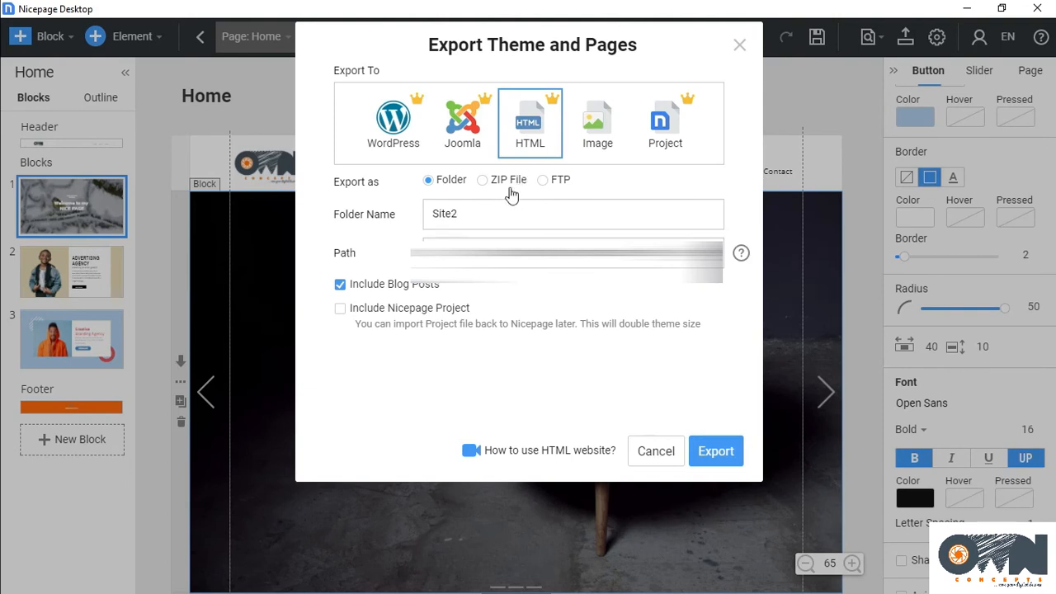
Compare the ZIP File and Folder options for the HTML export, ending with Folder selected
{"action": "left_click", "coordinate": [483, 180]}
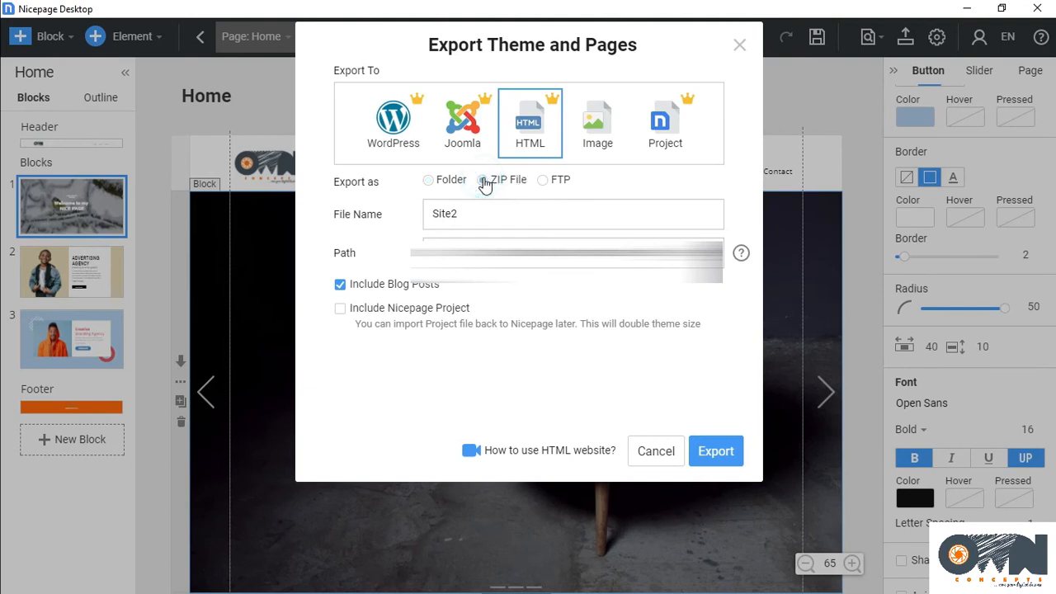
{"action": "left_click", "coordinate": [427, 180]}
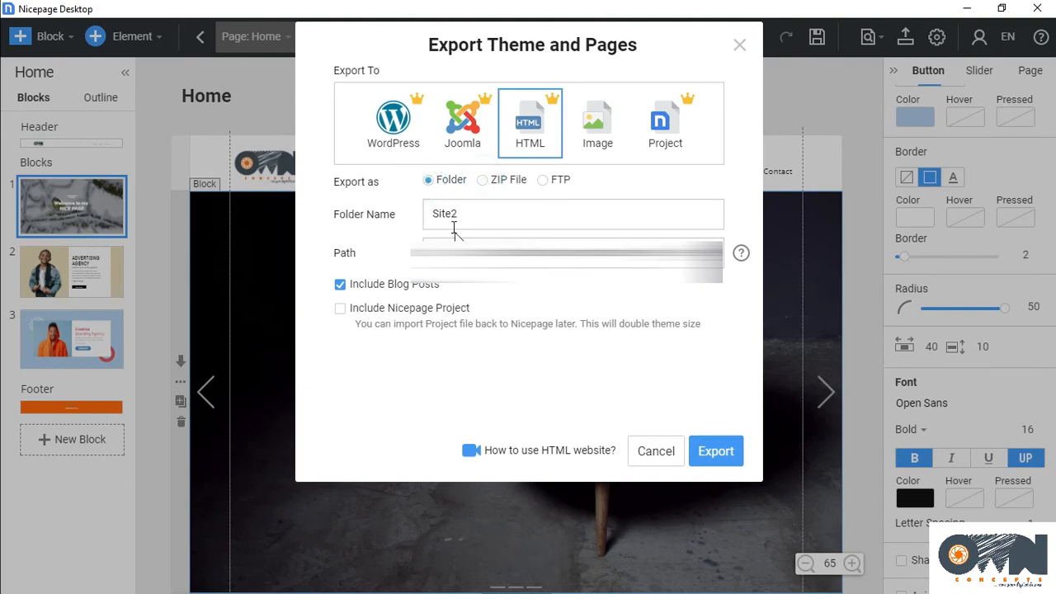
{"action": "left_click", "coordinate": [483, 217]}
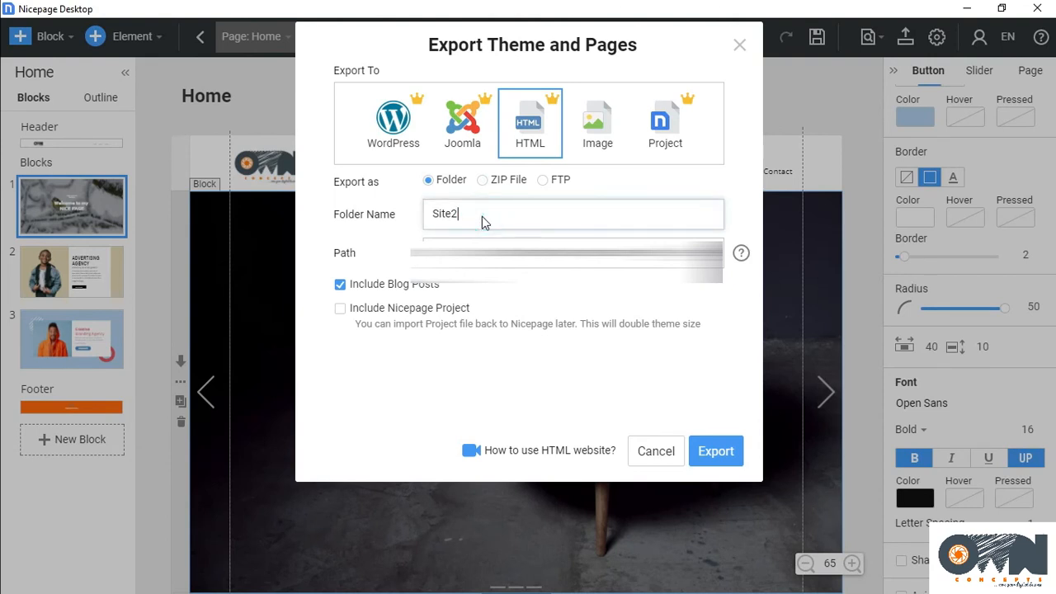
{"action": "left_click", "coordinate": [485, 183]}
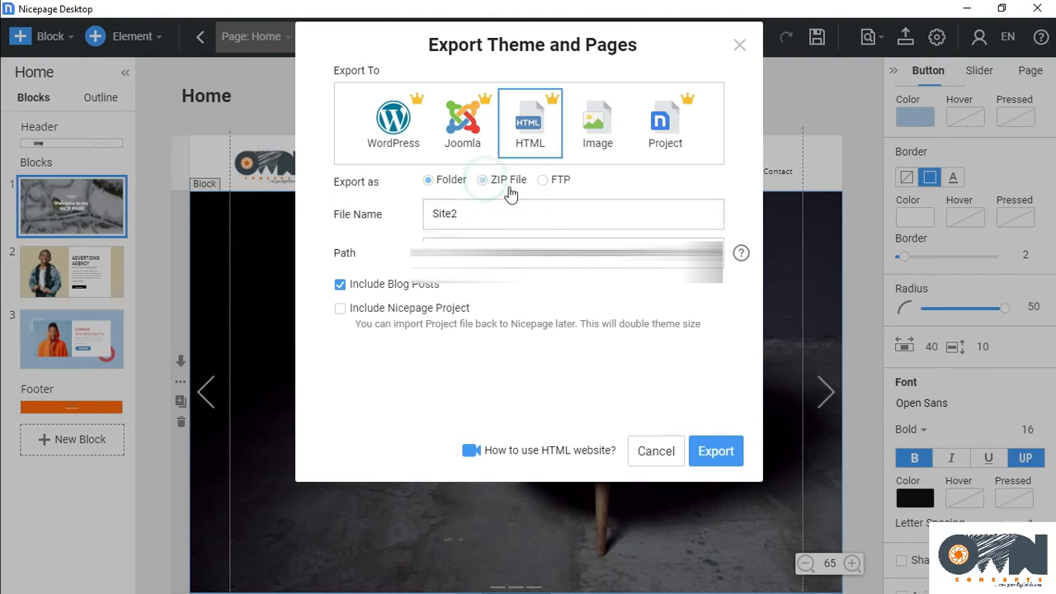
{"action": "left_click", "coordinate": [429, 182]}
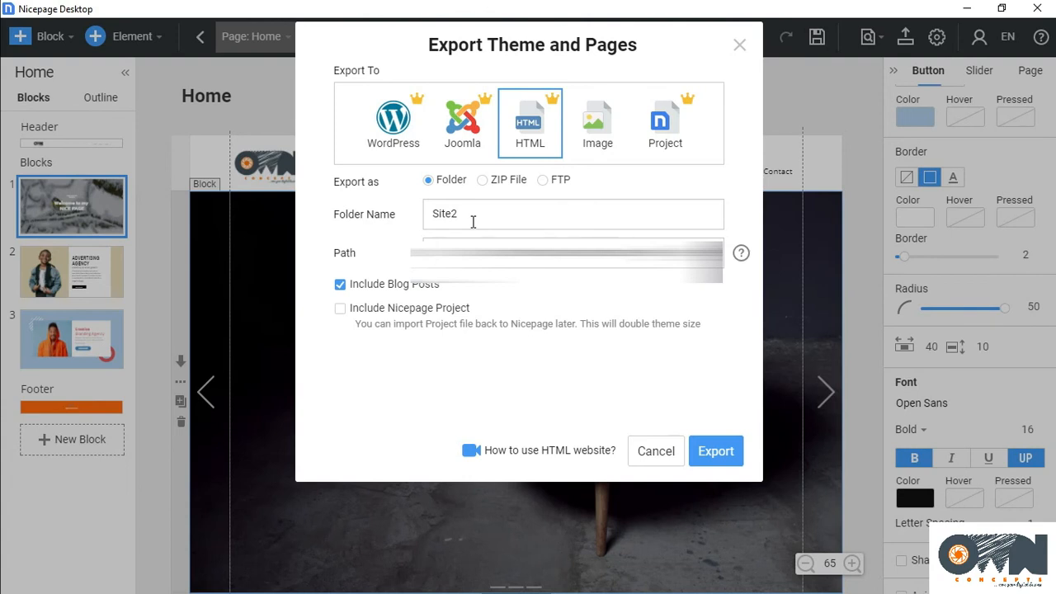
Name the HTML export folder "My nice page" and exclude blog posts from the export
{"action": "left_click", "coordinate": [473, 215]}
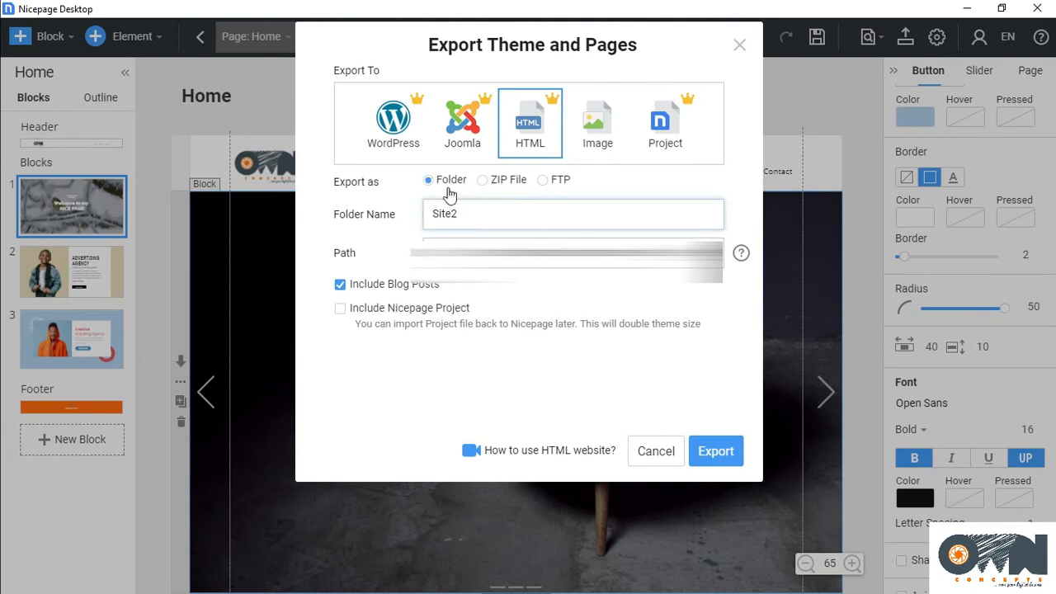
{"action": "left_click", "coordinate": [470, 214]}
{"action": "key", "text": "BackSpace"}
{"action": "key", "text": "BackSpace"}
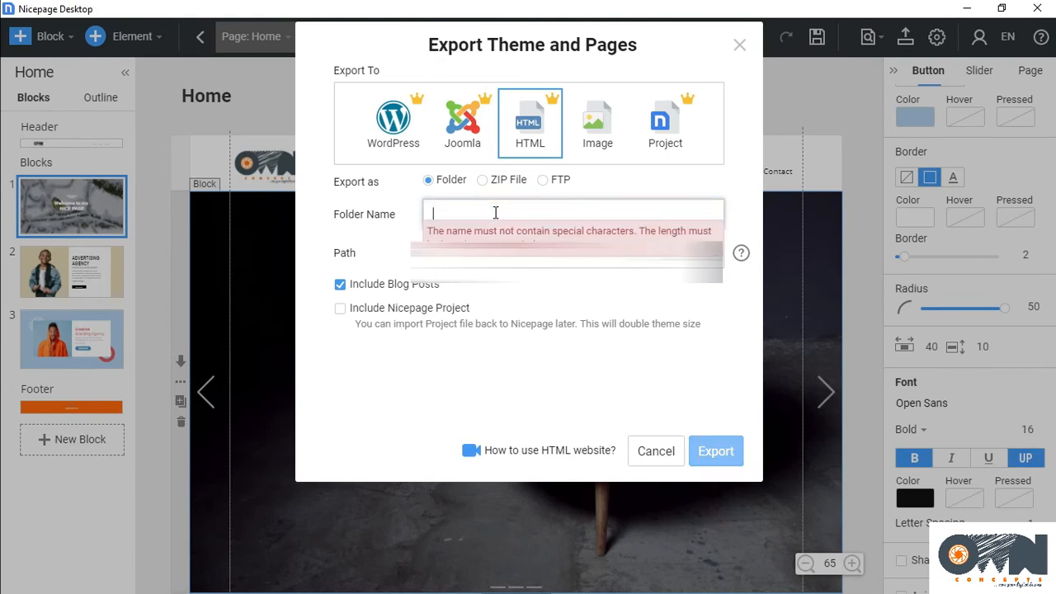
{"action": "type", "text": "M"}
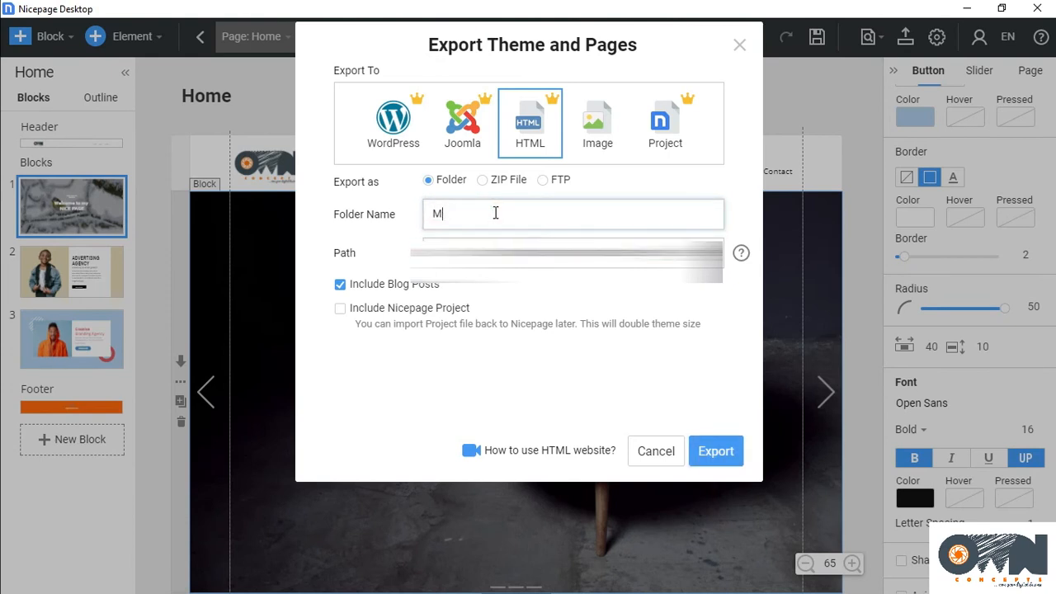
{"action": "type", "text": "Y nice page"}
{"action": "left_click", "coordinate": [339, 285]}
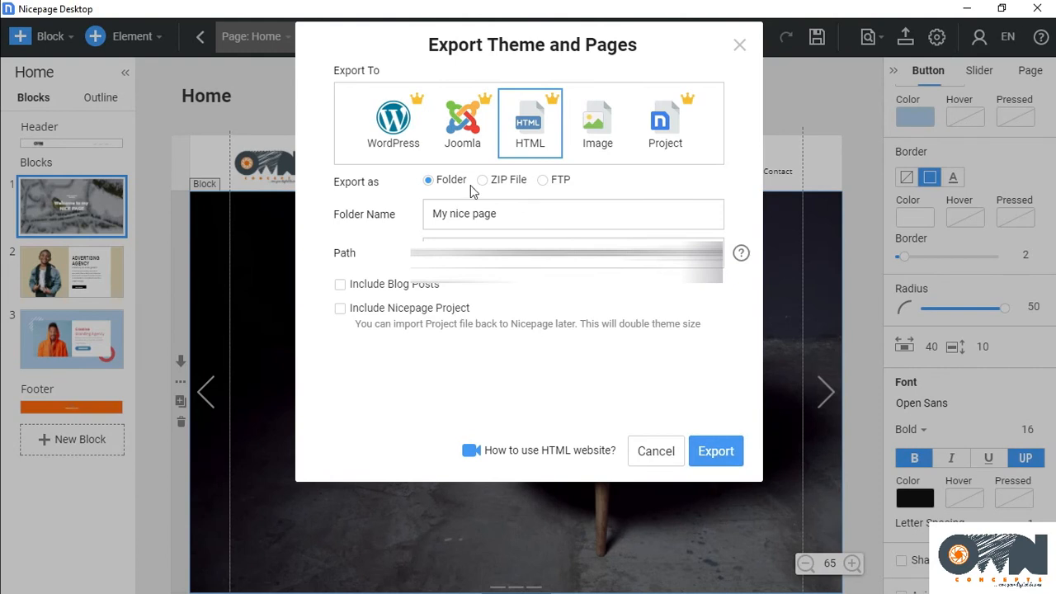
Inspect the Image export settings and their page choices, and switch the export format back to HTML
{"action": "left_click", "coordinate": [599, 151]}
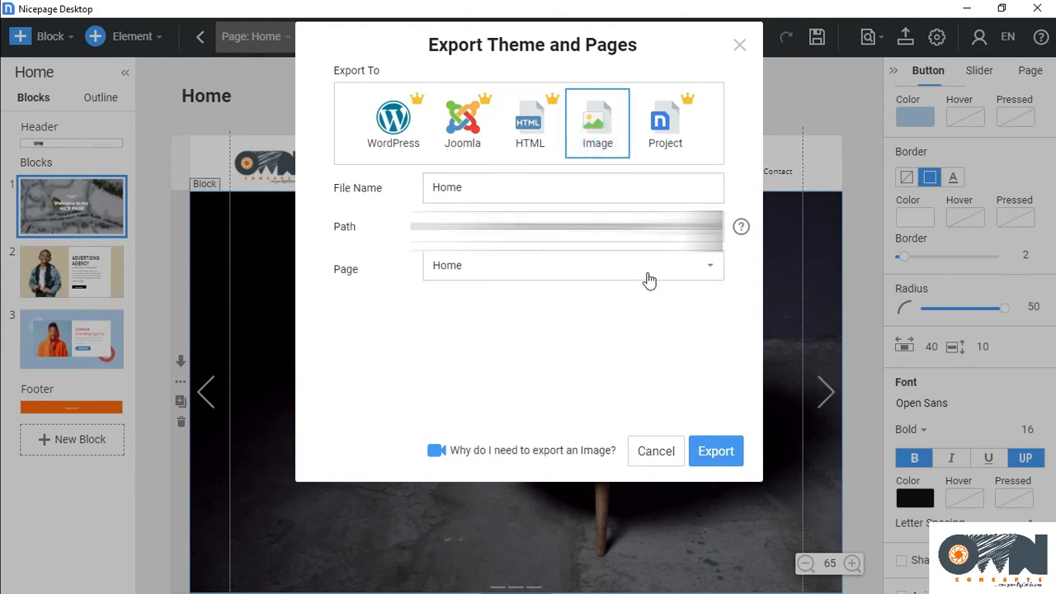
{"action": "left_click", "coordinate": [702, 265]}
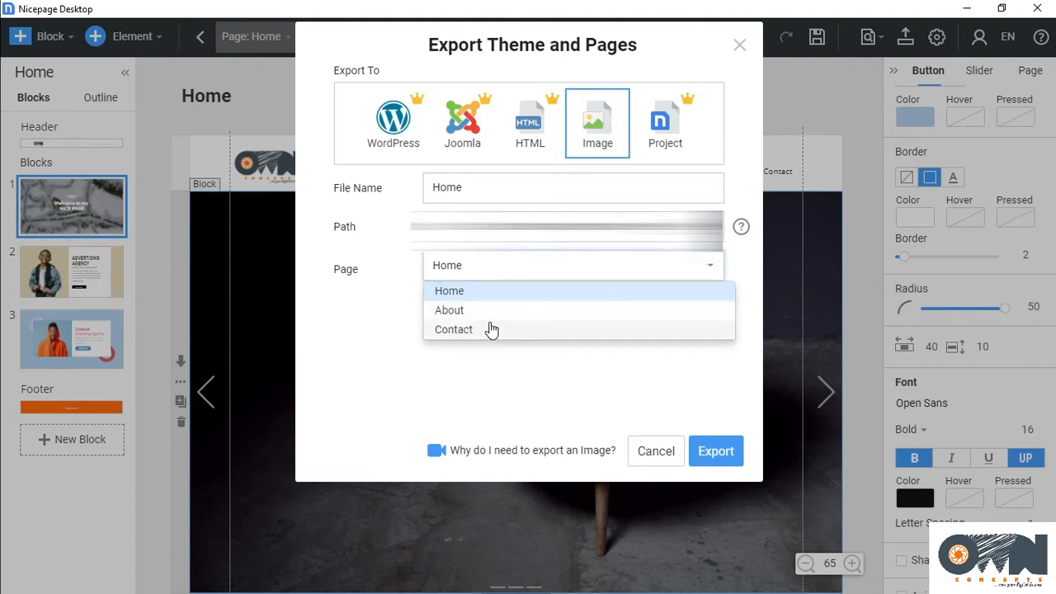
{"action": "left_click", "coordinate": [527, 113]}
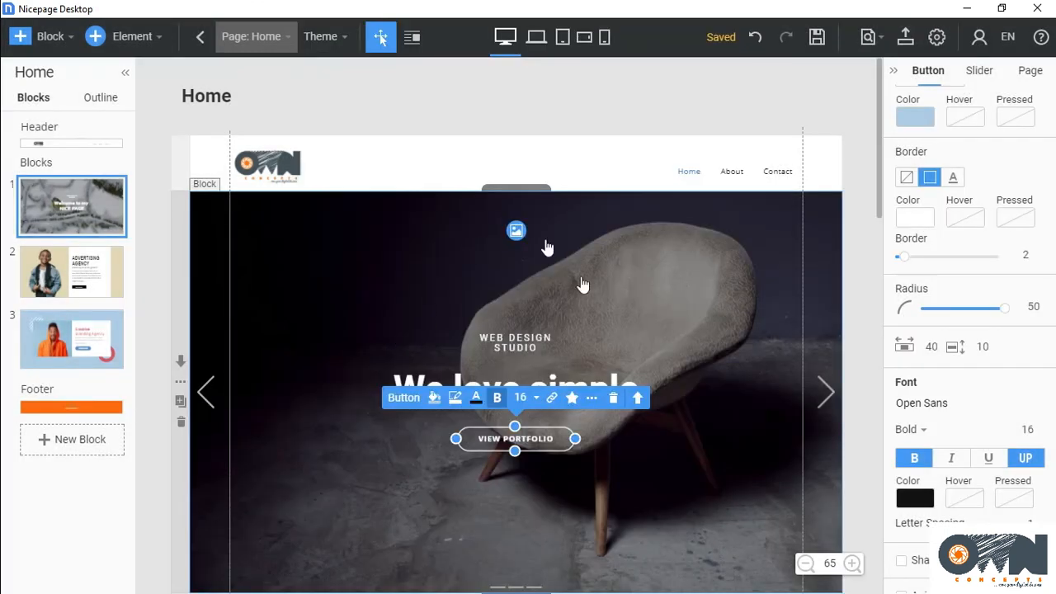
Reopen the theme and page export settings to review them, and close them without exporting
{"action": "scroll", "coordinate": [562, 309], "scroll_direction": "down", "scroll_amount": 3}
{"action": "scroll", "coordinate": [562, 309], "scroll_direction": "down", "scroll_amount": 1}
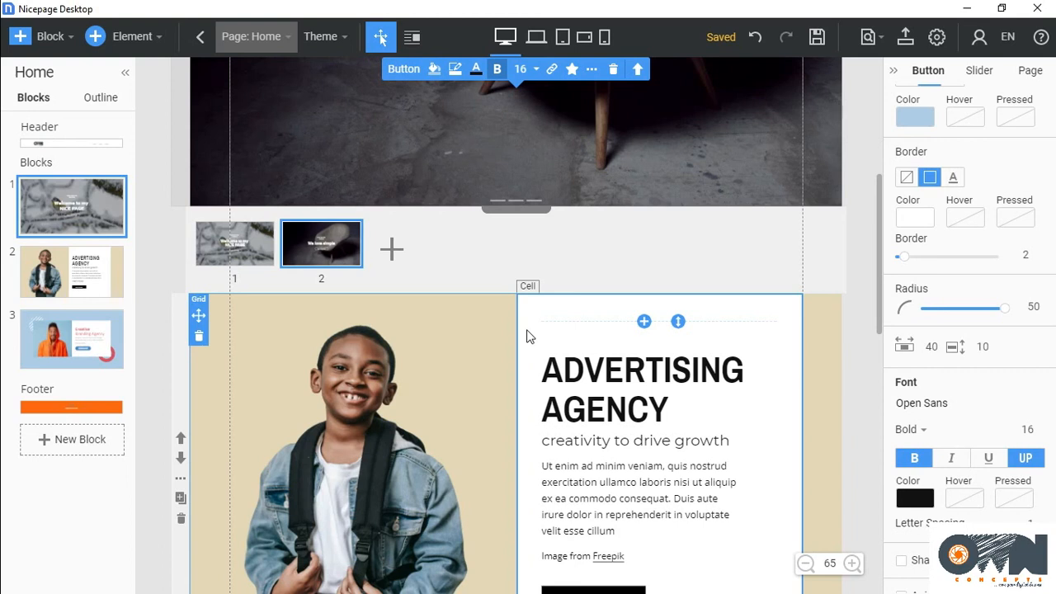
{"action": "left_click", "coordinate": [904, 43]}
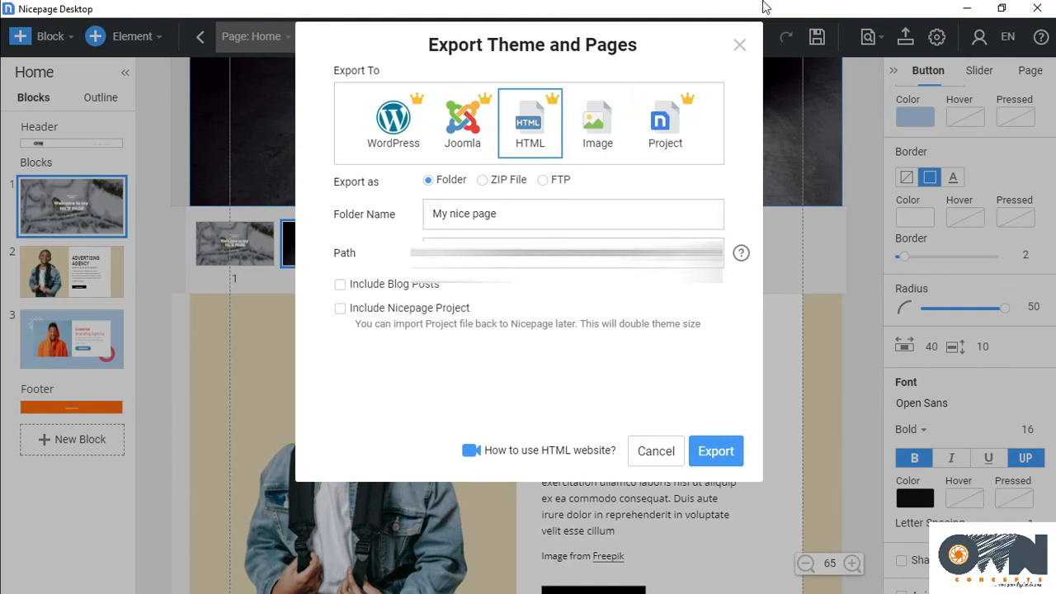
{"action": "left_click", "coordinate": [738, 44]}
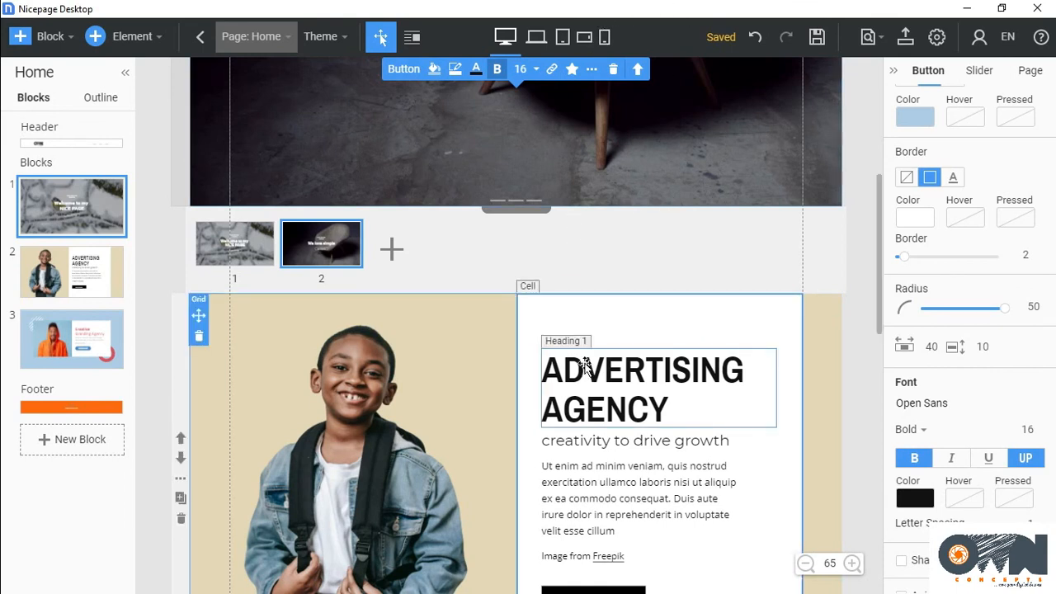
Review the Home page's blocks down to the footer and open a new preview of the page in Chrome
{"action": "scroll", "coordinate": [531, 329], "scroll_direction": "down", "scroll_amount": 10}
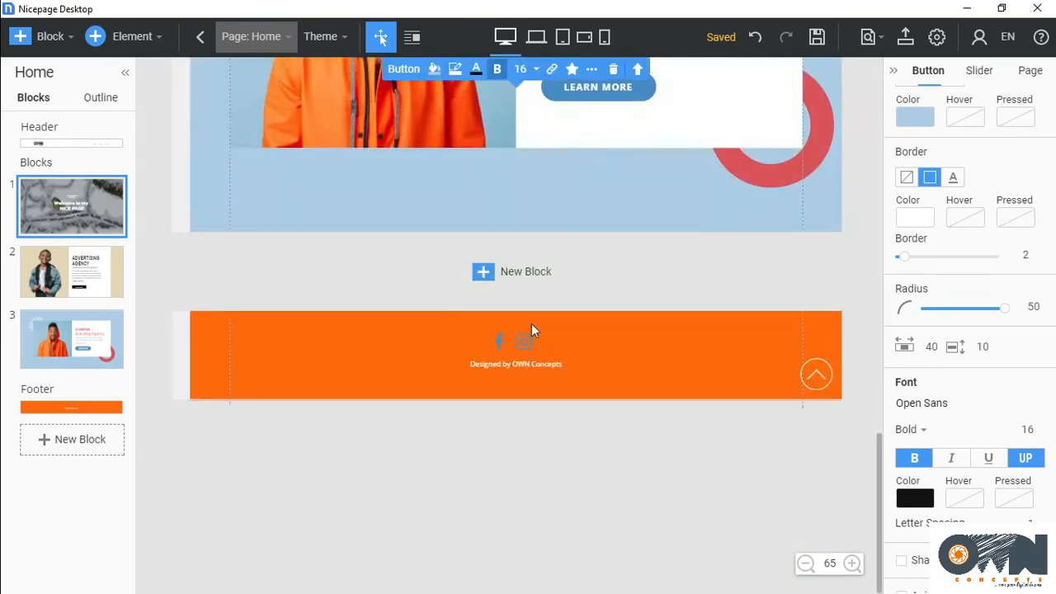
{"action": "scroll", "coordinate": [531, 329], "scroll_direction": "up", "scroll_amount": 5}
{"action": "scroll", "coordinate": [532, 324], "scroll_direction": "up", "scroll_amount": 10}
{"action": "scroll", "coordinate": [533, 324], "scroll_direction": "down", "scroll_amount": 2}
{"action": "scroll", "coordinate": [534, 323], "scroll_direction": "down", "scroll_amount": 10}
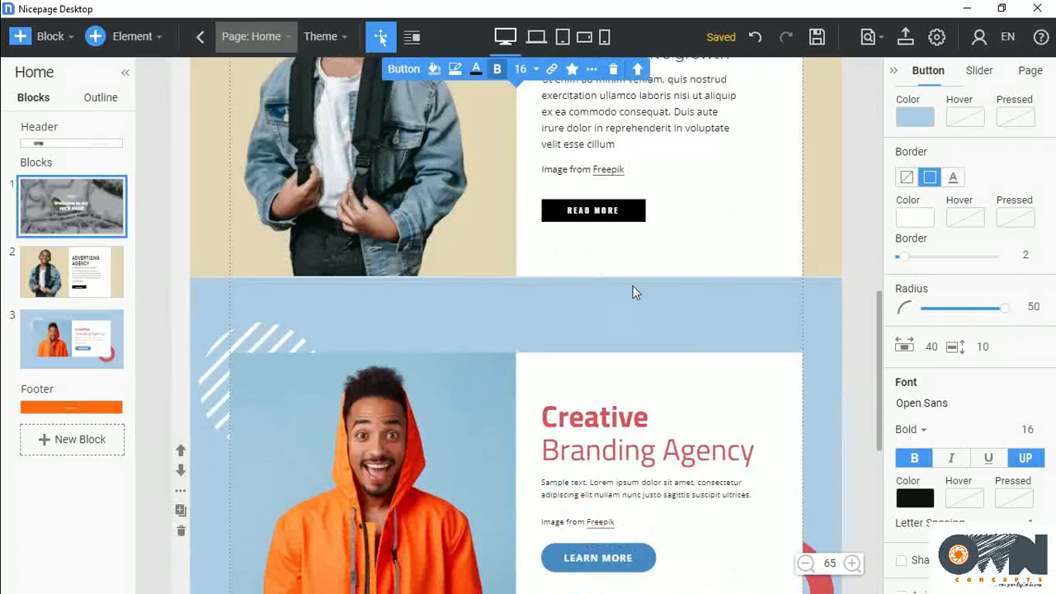
{"action": "left_click", "coordinate": [877, 39]}
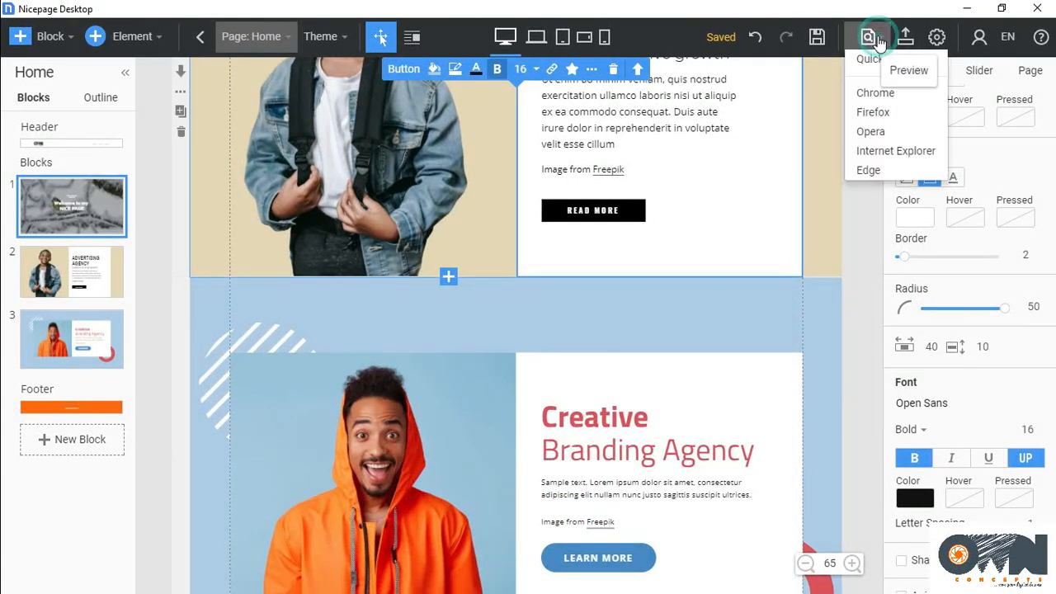
{"action": "left_click", "coordinate": [681, 206]}
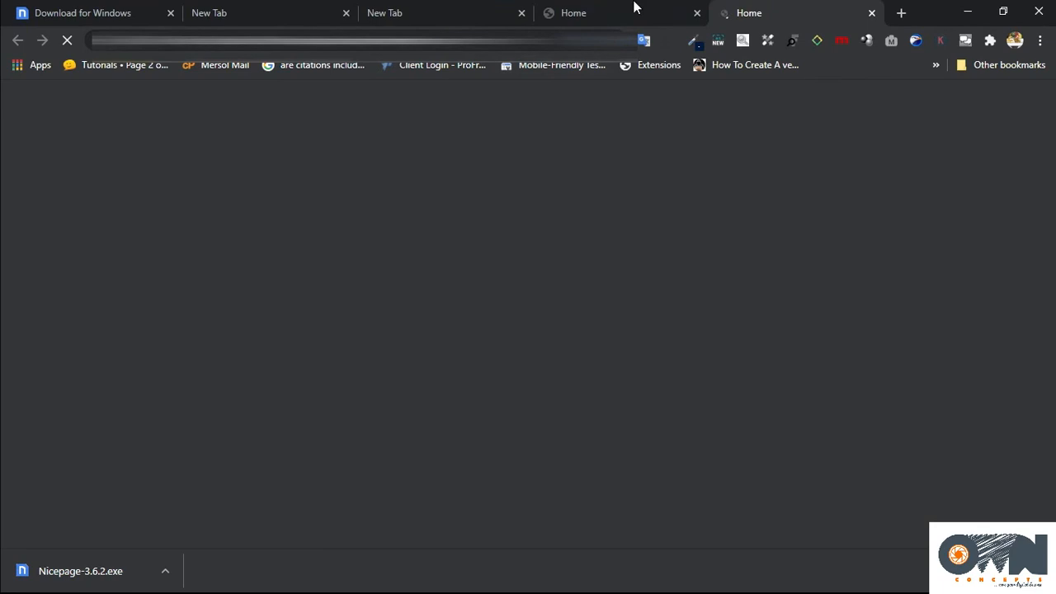
Examine the new preview from the slider down to the footer and return to the header
{"action": "scroll", "coordinate": [456, 332], "scroll_direction": "down", "scroll_amount": 8}
{"action": "scroll", "coordinate": [458, 332], "scroll_direction": "down", "scroll_amount": 10}
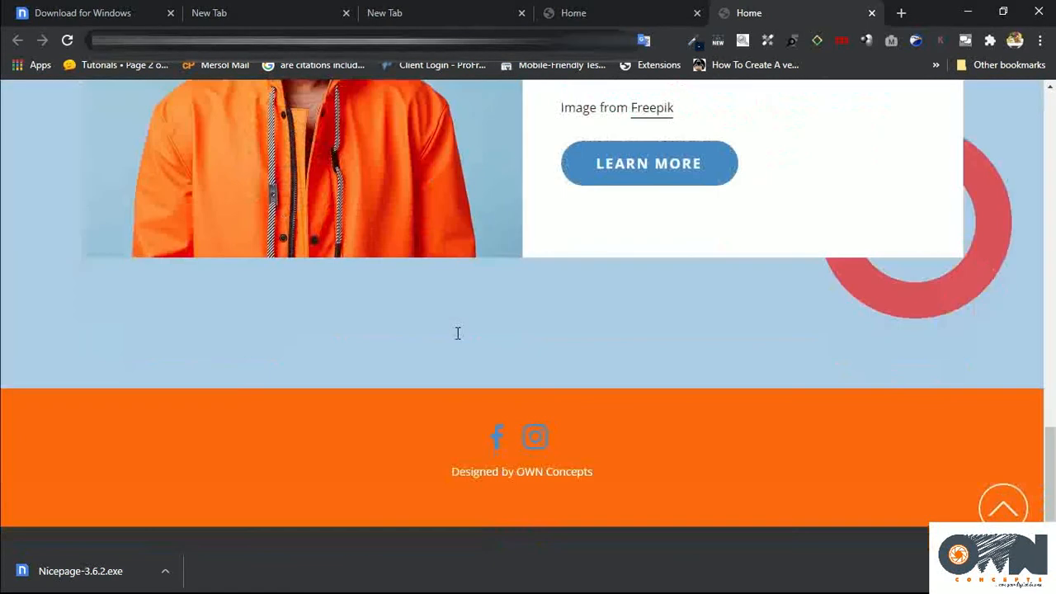
{"action": "scroll", "coordinate": [458, 339], "scroll_direction": "up", "scroll_amount": 3}
{"action": "scroll", "coordinate": [458, 338], "scroll_direction": "down", "scroll_amount": 3}
{"action": "scroll", "coordinate": [458, 338], "scroll_direction": "up", "scroll_amount": 8}
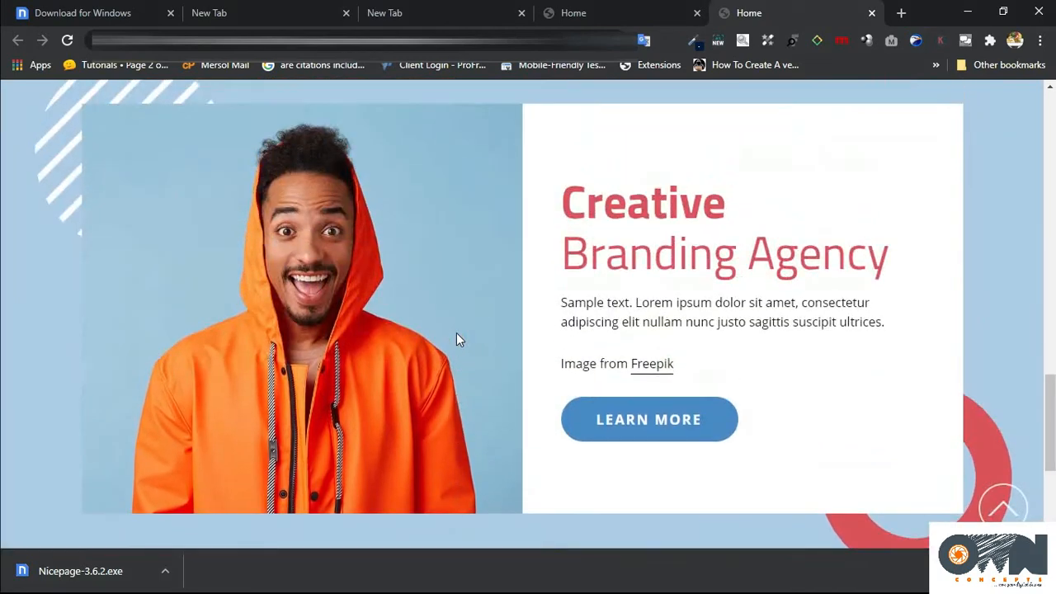
{"action": "scroll", "coordinate": [457, 333], "scroll_direction": "up", "scroll_amount": 6}
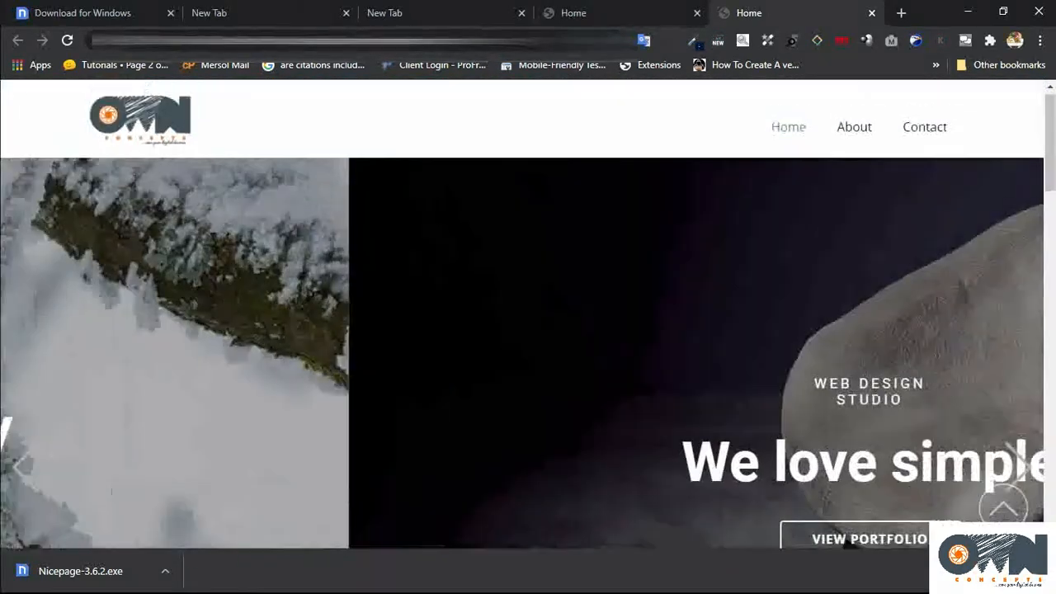
Test the previewed slider's slide indicators, and compare this preview with the earlier Home preview before returning to it
{"action": "scroll", "coordinate": [476, 316], "scroll_direction": "down", "scroll_amount": 4}
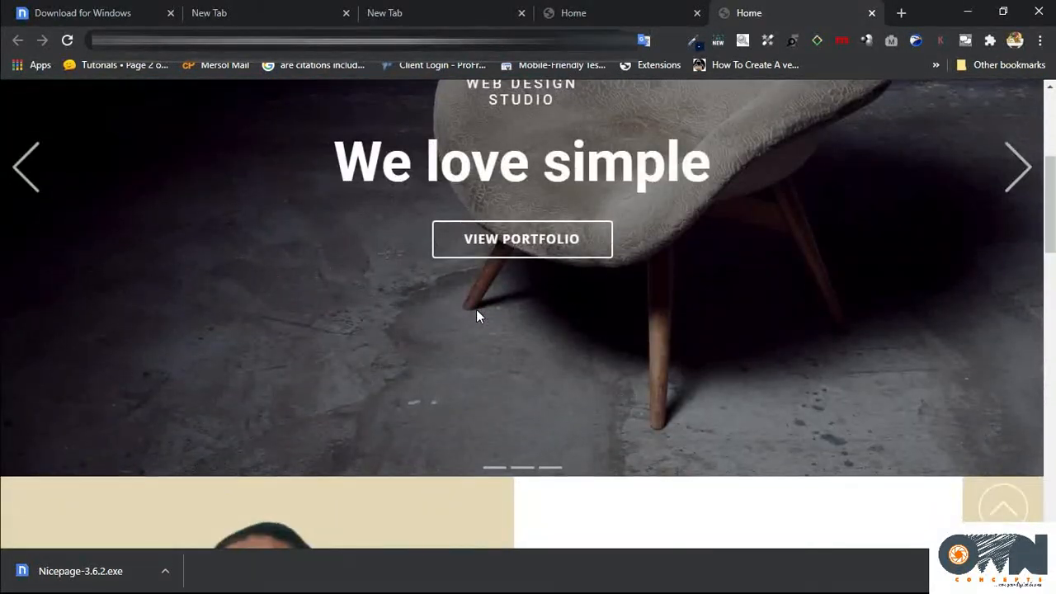
{"action": "scroll", "coordinate": [476, 316], "scroll_direction": "up", "scroll_amount": 1}
{"action": "scroll", "coordinate": [487, 334], "scroll_direction": "down", "scroll_amount": 2}
{"action": "left_click", "coordinate": [523, 390]}
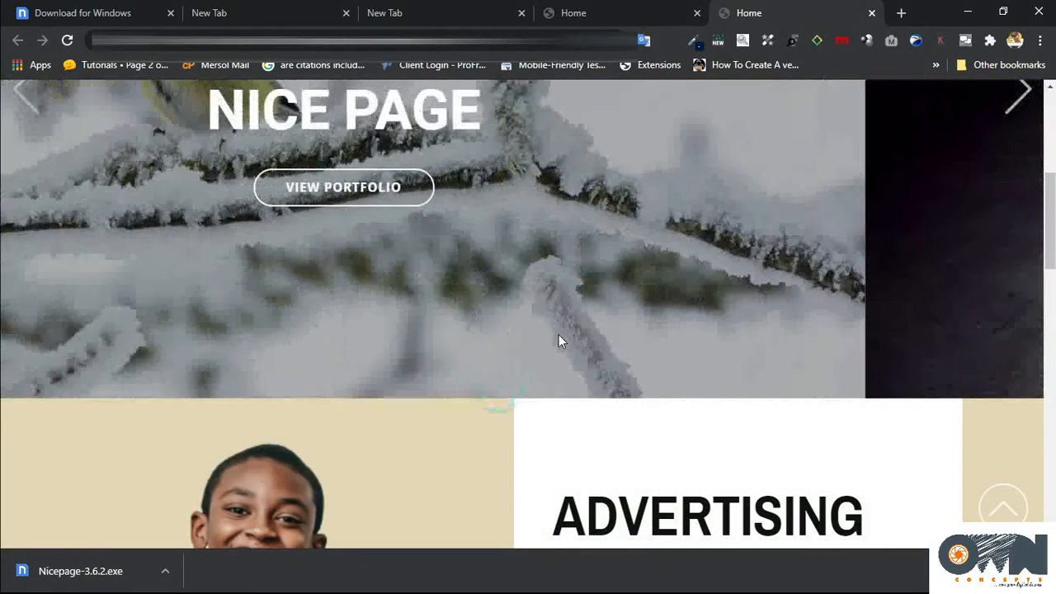
{"action": "scroll", "coordinate": [528, 406], "scroll_direction": "up", "scroll_amount": 4}
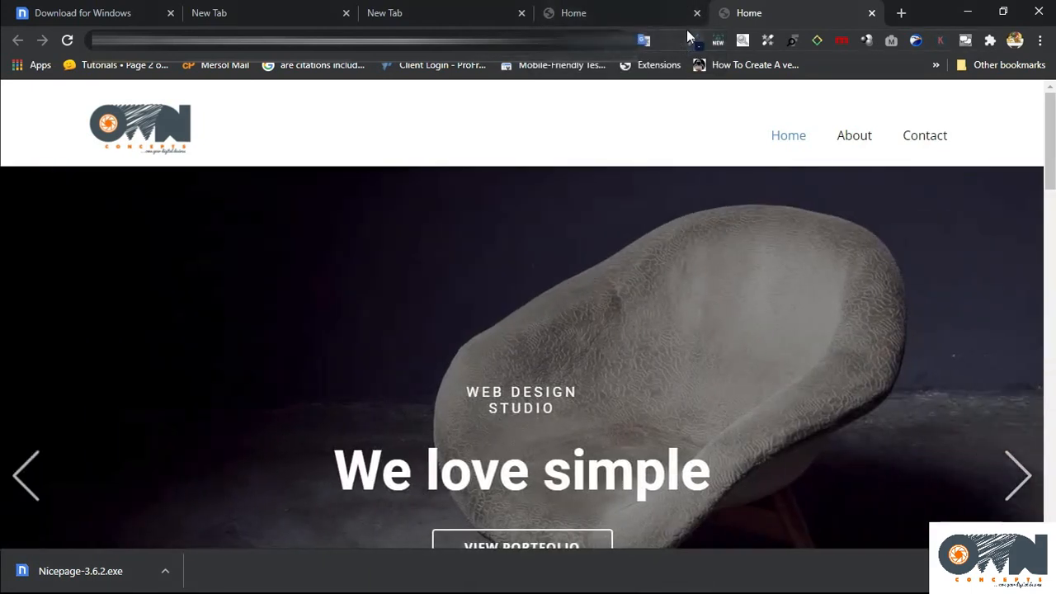
{"action": "left_click", "coordinate": [609, 9]}
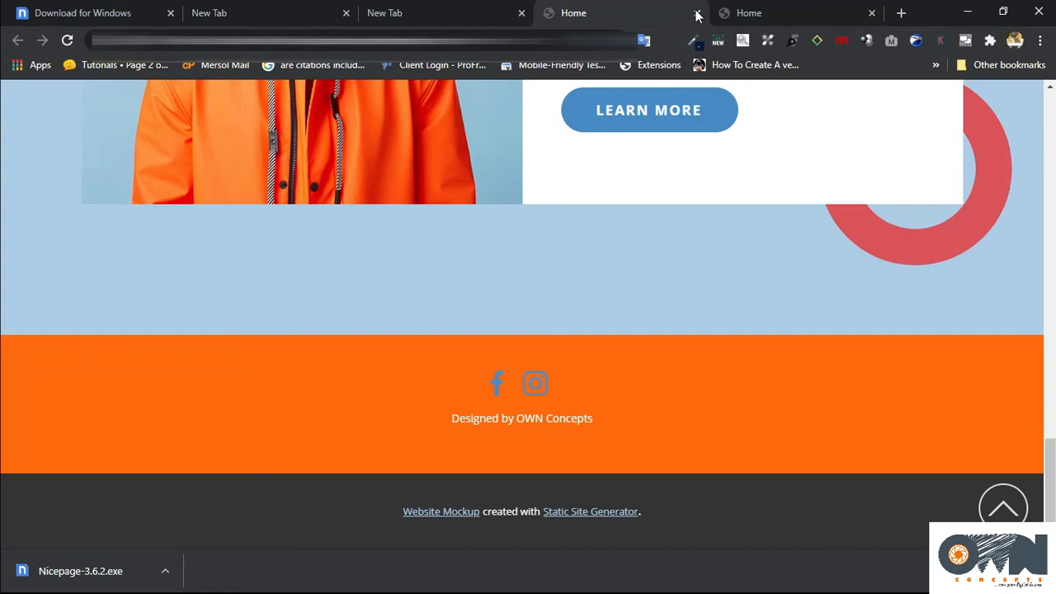
{"action": "left_click", "coordinate": [804, 20]}
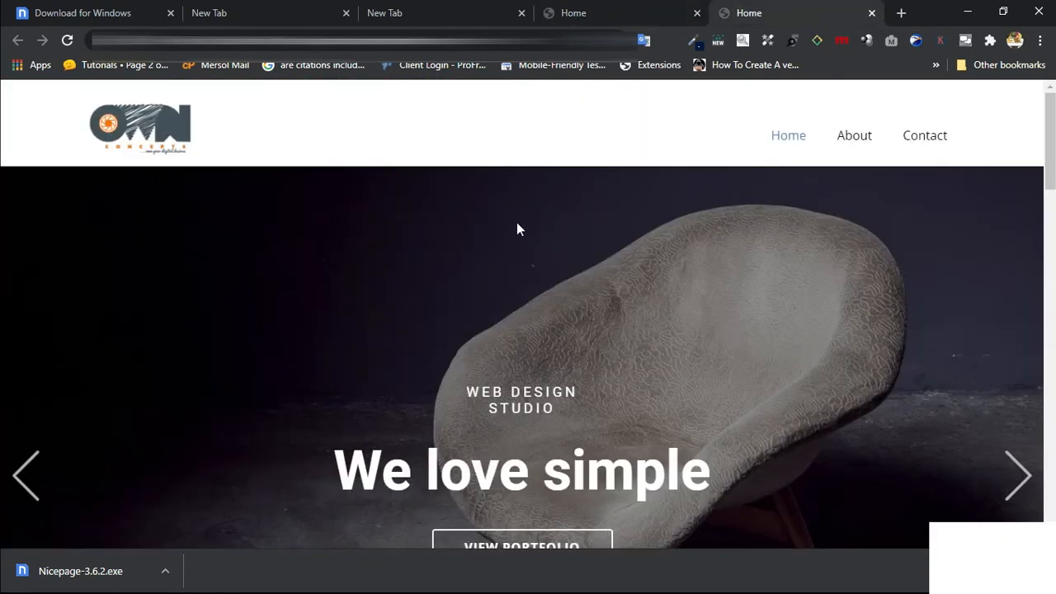